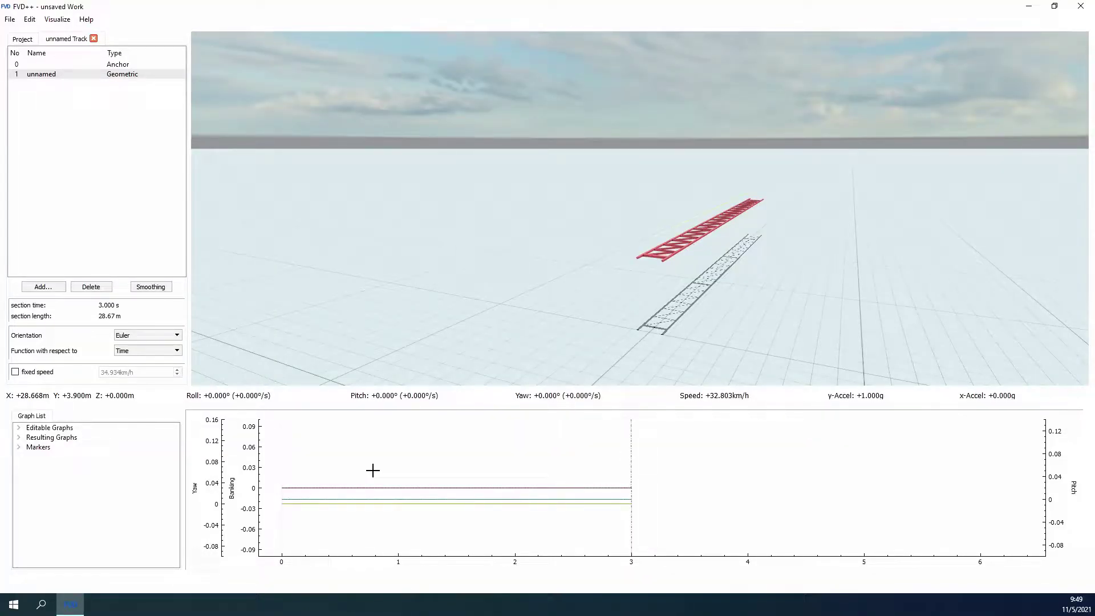
Try a 20°/s pitch transition on the geometric section after selecting its yaw, banking and pitch curves in turn.
{"action": "left_click", "coordinate": [345, 503]}
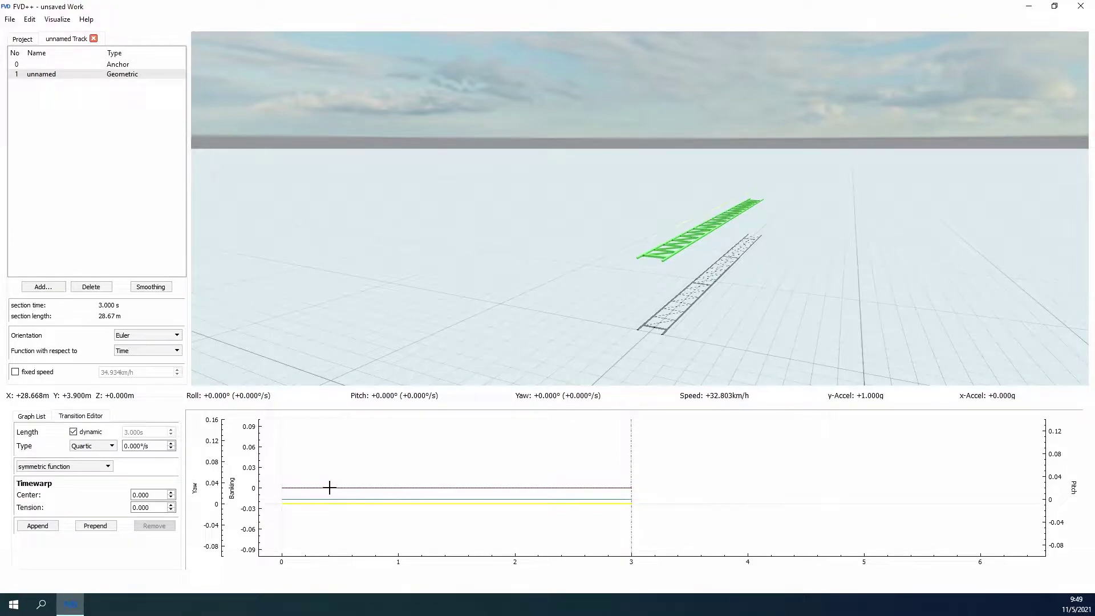
{"action": "left_click", "coordinate": [329, 487]}
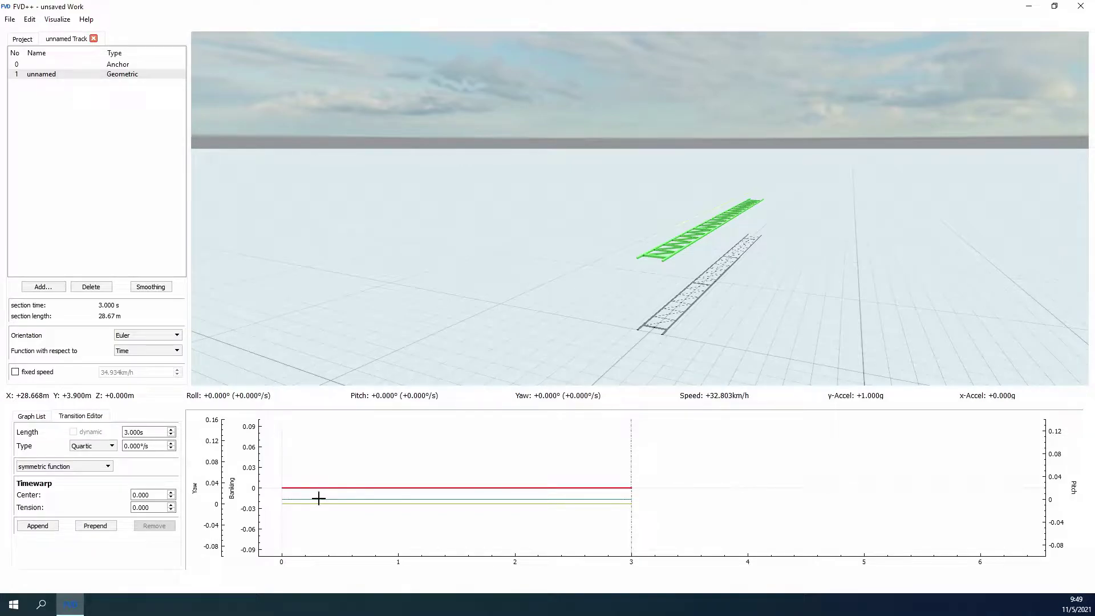
{"action": "left_click", "coordinate": [319, 499]}
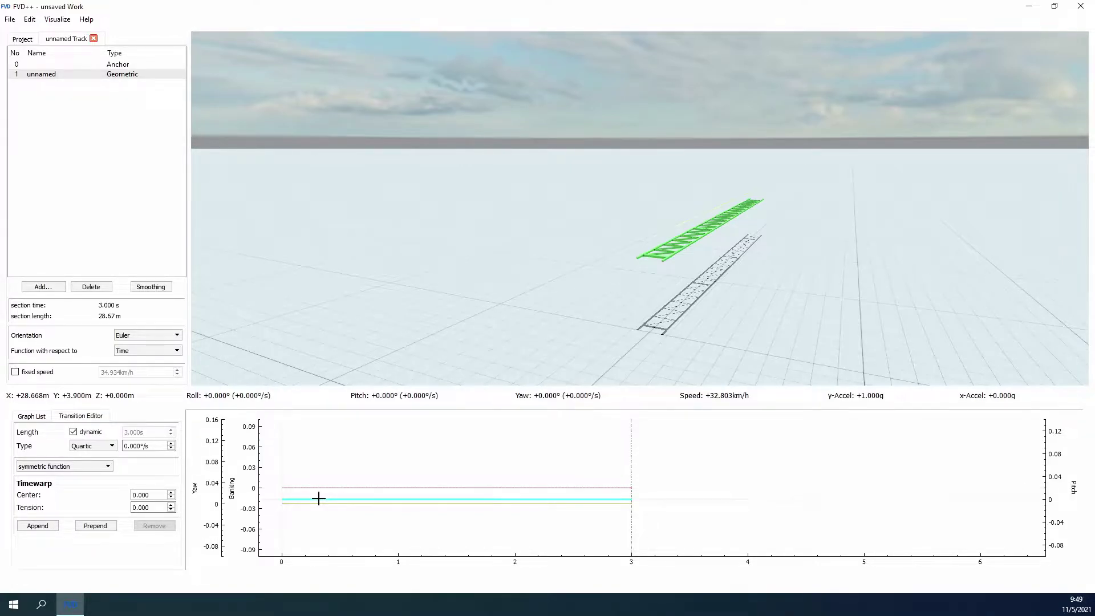
{"action": "left_click", "coordinate": [133, 446]}
{"action": "scroll", "coordinate": [152, 446], "scroll_direction": "up", "scroll_amount": 19}
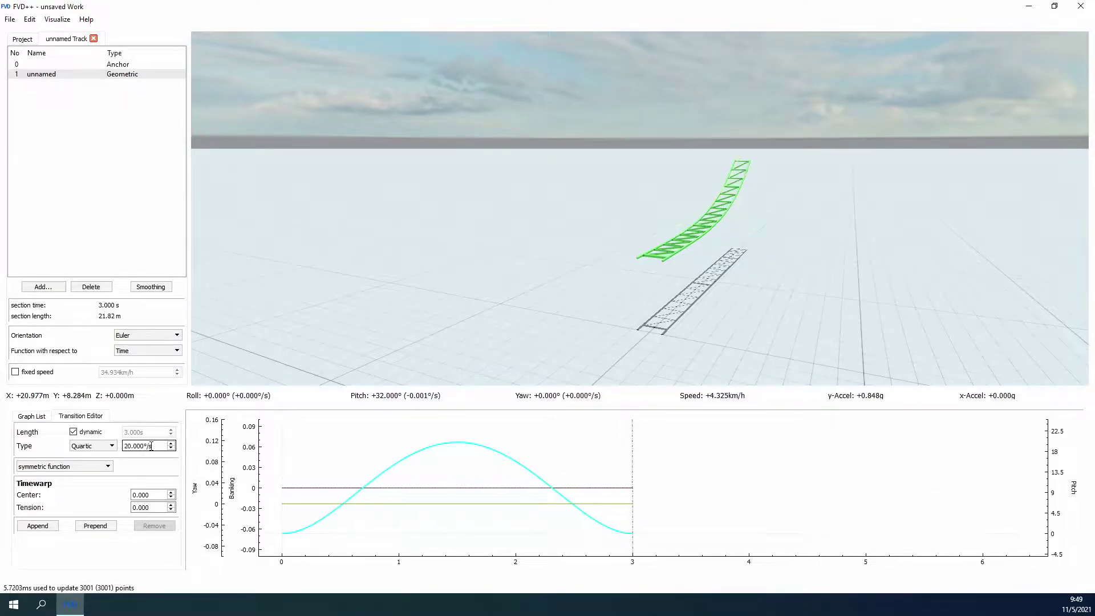
Try yaw transition values of -20, 20 and 10°/s on the geometric section.
{"action": "left_click", "coordinate": [330, 503]}
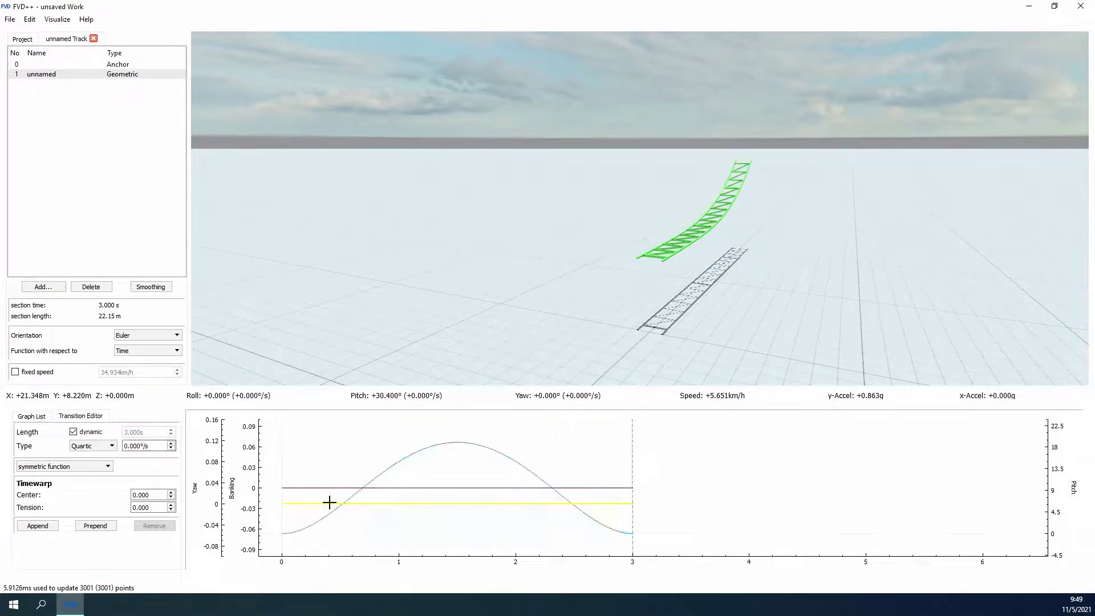
{"action": "scroll", "coordinate": [141, 448], "scroll_direction": "down", "scroll_amount": 10}
{"action": "scroll", "coordinate": [141, 448], "scroll_direction": "up", "scroll_amount": 10}
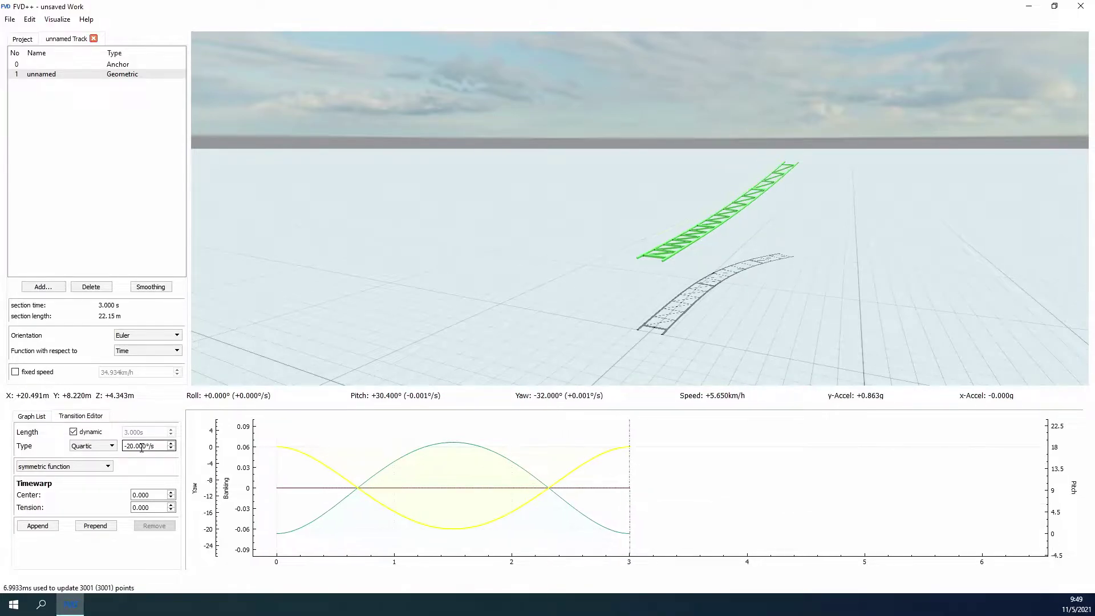
{"action": "scroll", "coordinate": [141, 447], "scroll_direction": "up", "scroll_amount": 15}
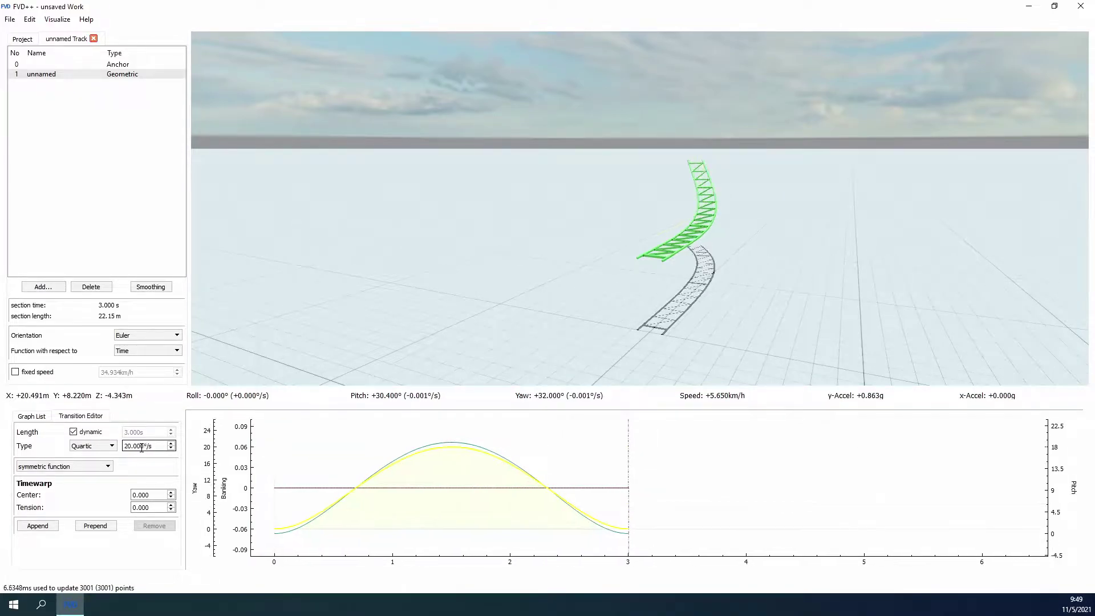
{"action": "scroll", "coordinate": [142, 448], "scroll_direction": "down", "scroll_amount": 15}
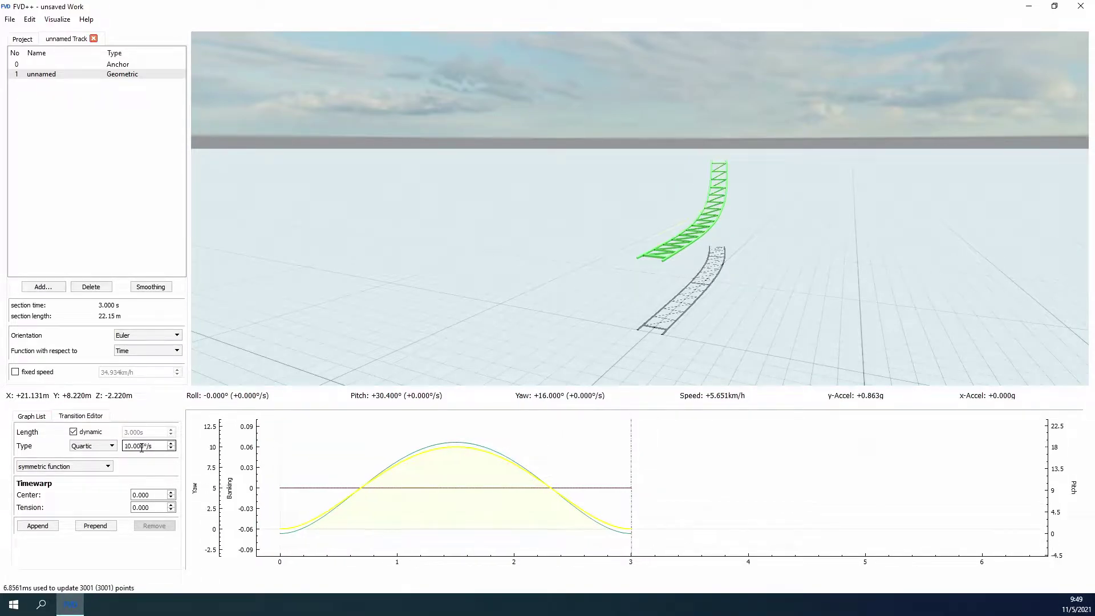
Reset the geometric section's pitch and yaw transitions to 0°/s.
{"action": "left_click", "coordinate": [403, 456]}
{"action": "scroll", "coordinate": [156, 446], "scroll_direction": "down", "scroll_amount": 20}
{"action": "scroll", "coordinate": [156, 446], "scroll_direction": "up", "scroll_amount": 20}
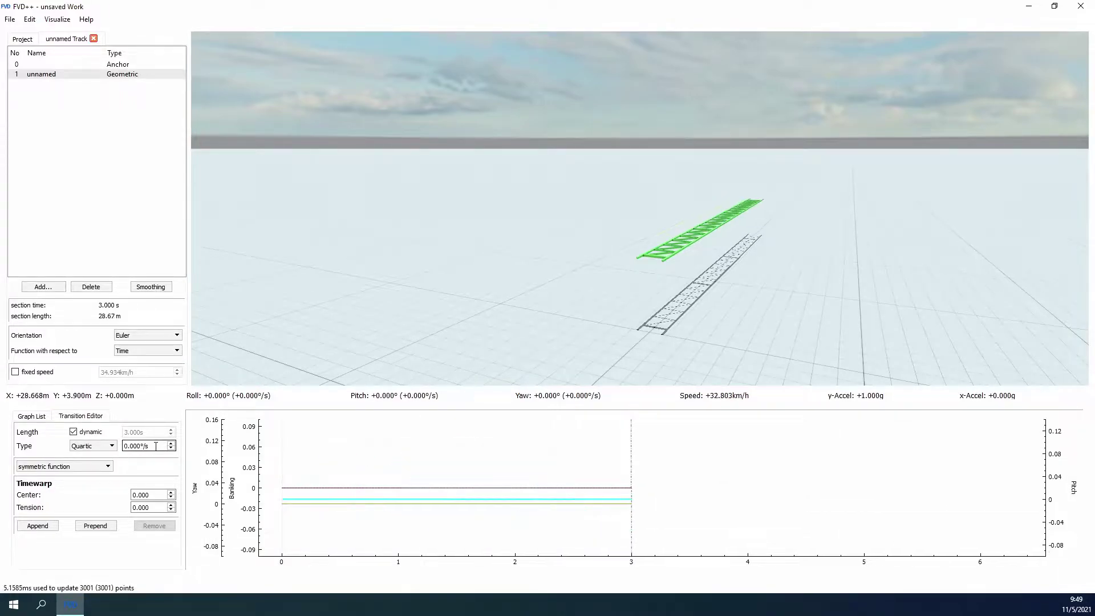
Set the yaw transition to -40°/s and try pitch transition values of 20, -10 and 10°/s.
{"action": "left_click", "coordinate": [347, 503]}
{"action": "scroll", "coordinate": [147, 447], "scroll_direction": "down", "scroll_amount": 20}
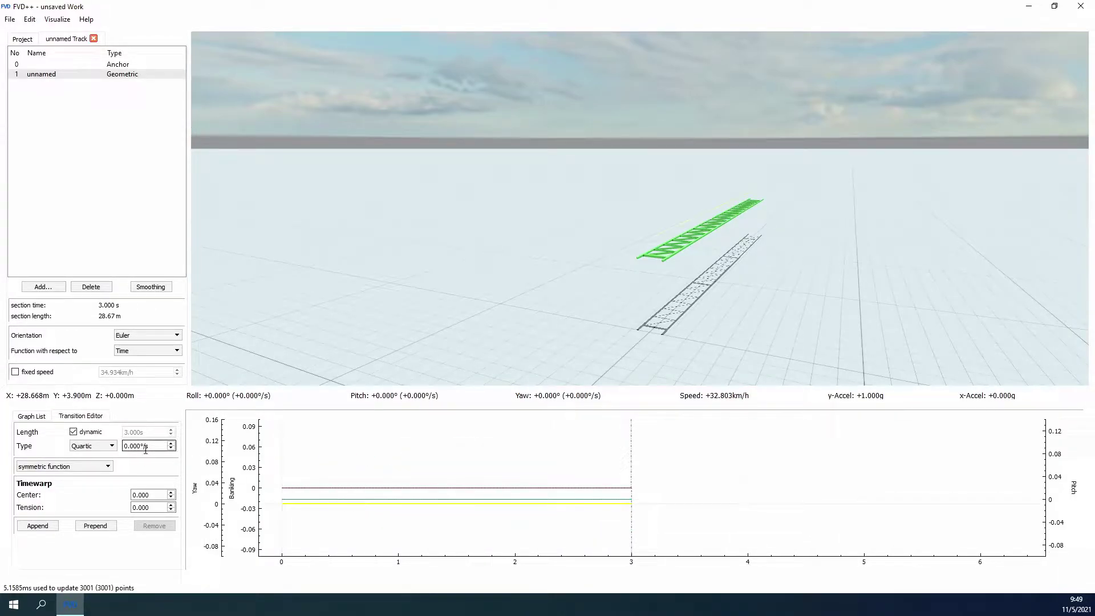
{"action": "left_click", "coordinate": [317, 498]}
{"action": "scroll", "coordinate": [162, 446], "scroll_direction": "up", "scroll_amount": 10}
{"action": "scroll", "coordinate": [163, 449], "scroll_direction": "up", "scroll_amount": 10}
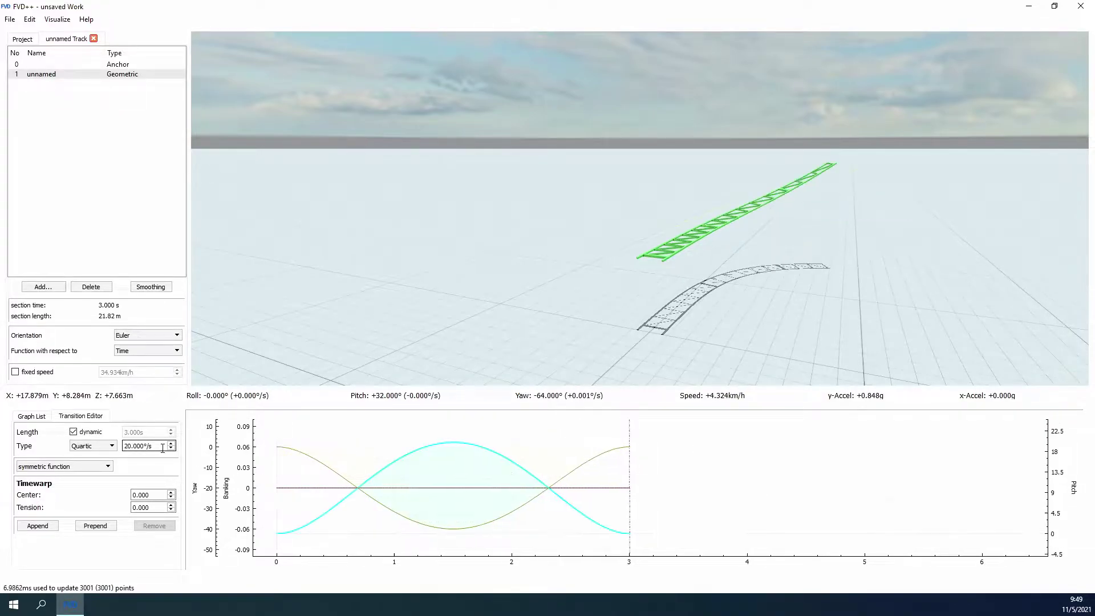
{"action": "scroll", "coordinate": [162, 449], "scroll_direction": "down", "scroll_amount": 20}
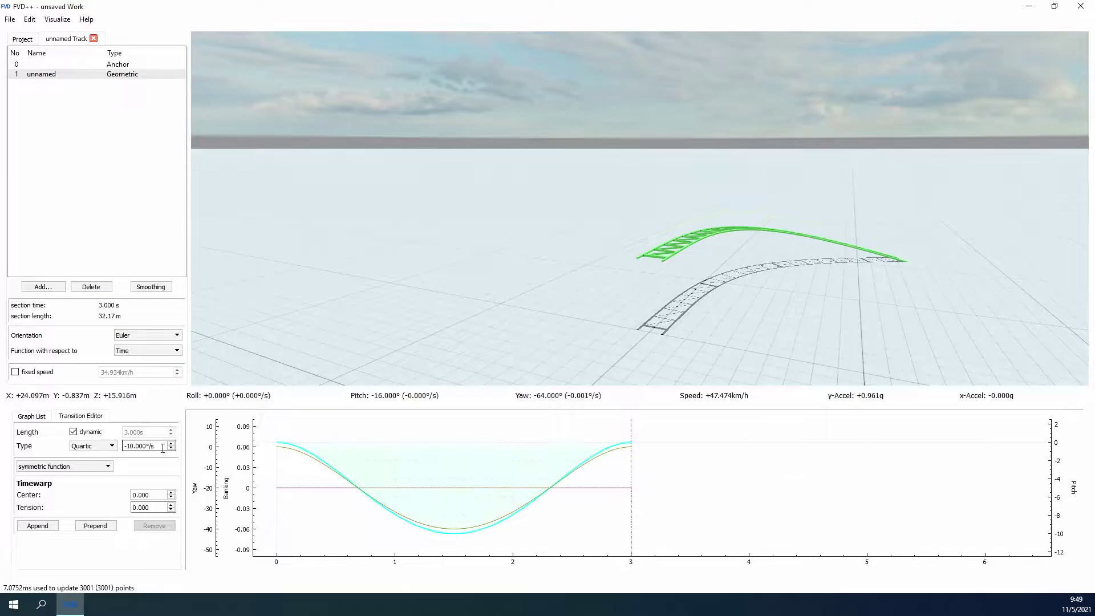
{"action": "scroll", "coordinate": [163, 448], "scroll_direction": "up", "scroll_amount": 10}
{"action": "scroll", "coordinate": [163, 449], "scroll_direction": "up", "scroll_amount": 10}
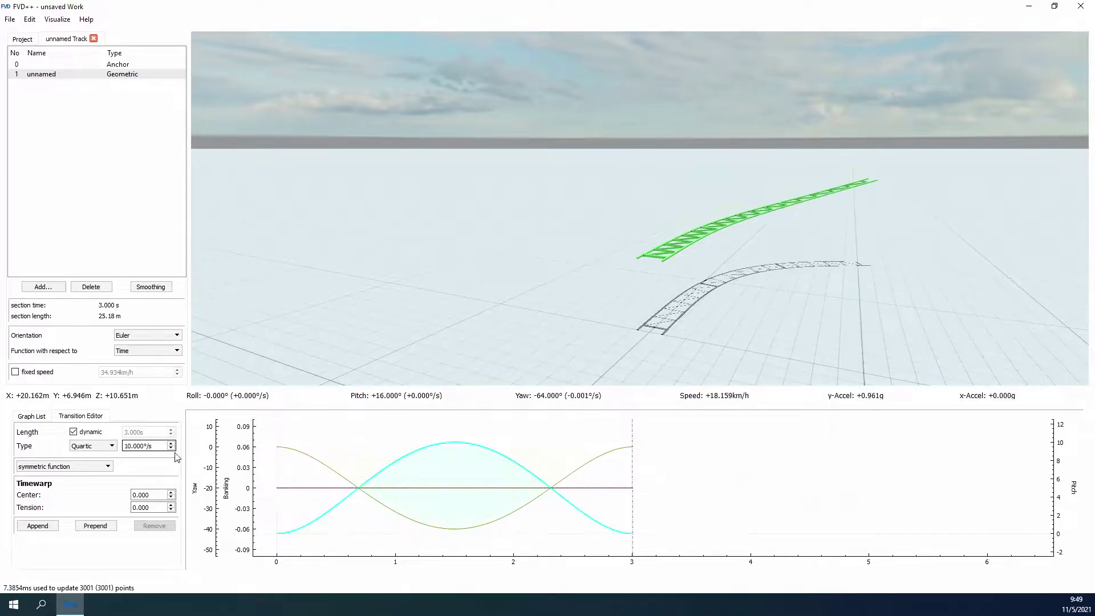
Try banking transition values of -60 and -50°/s on the curved track, ending at 0°/s.
{"action": "left_click", "coordinate": [317, 488]}
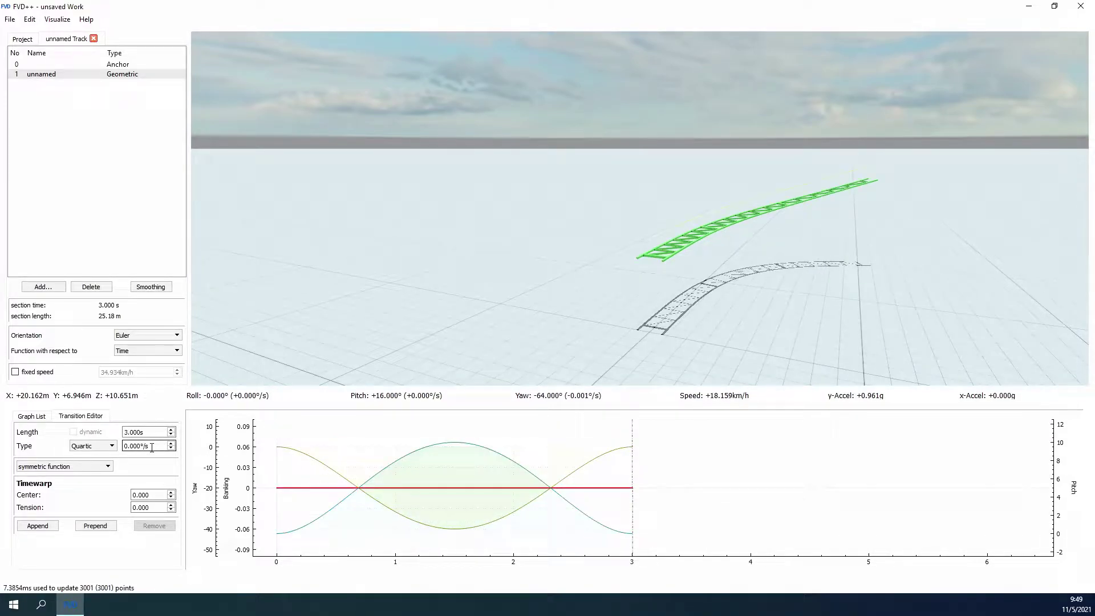
{"action": "scroll", "coordinate": [152, 447], "scroll_direction": "down", "scroll_amount": 20}
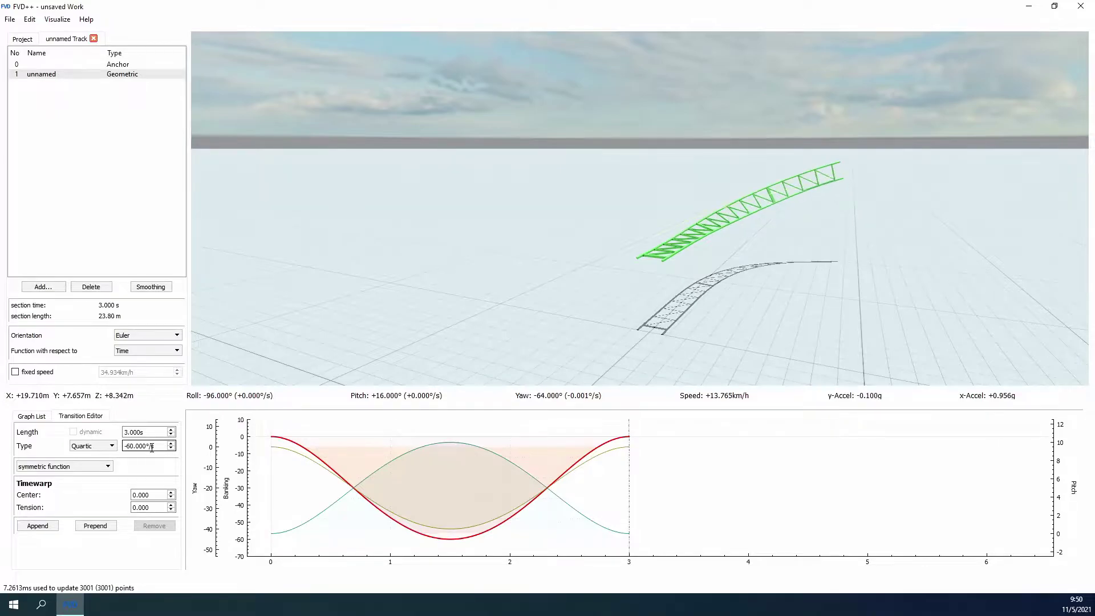
{"action": "scroll", "coordinate": [152, 448], "scroll_direction": "up", "scroll_amount": 20}
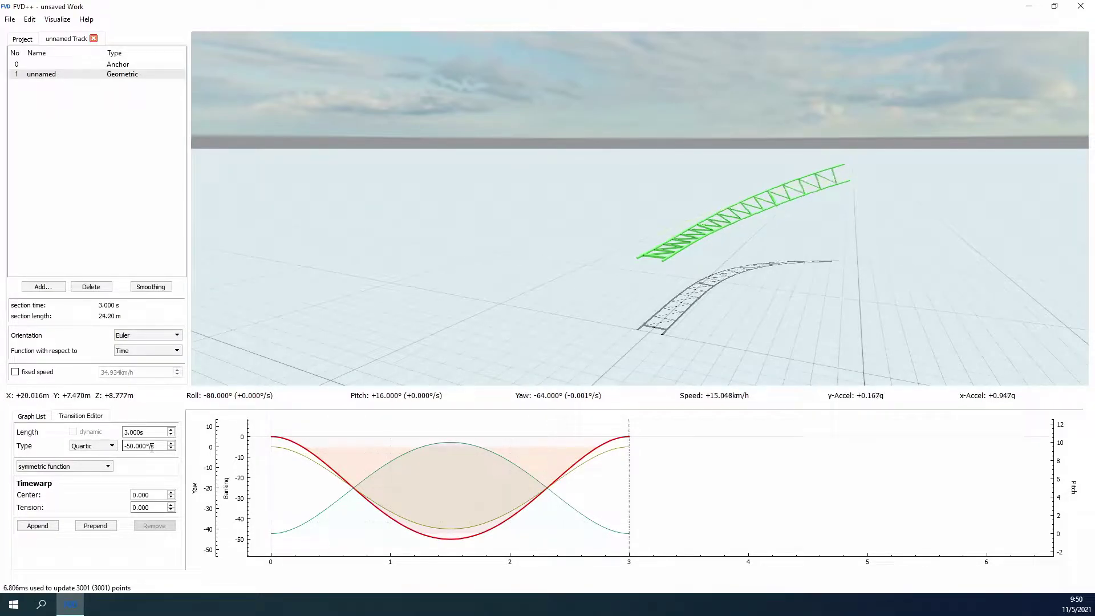
{"action": "scroll", "coordinate": [152, 448], "scroll_direction": "up", "scroll_amount": 10}
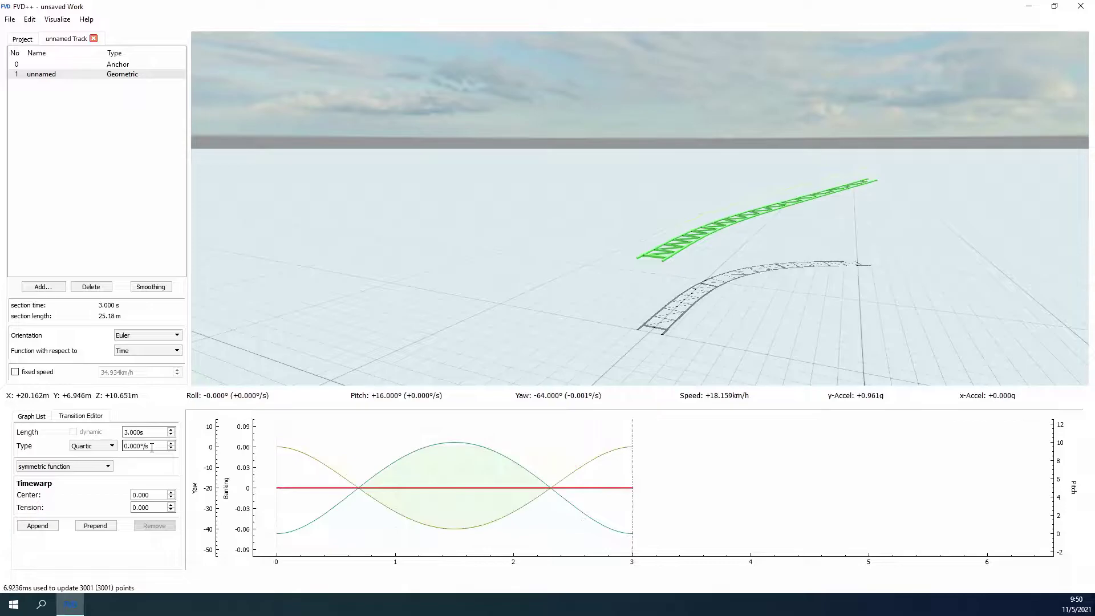
Try pitch transition values of 10 and -10°/s with the section's yaw and banking flat.
{"action": "left_click", "coordinate": [320, 468]}
{"action": "scroll", "coordinate": [144, 448], "scroll_direction": "up", "scroll_amount": 20}
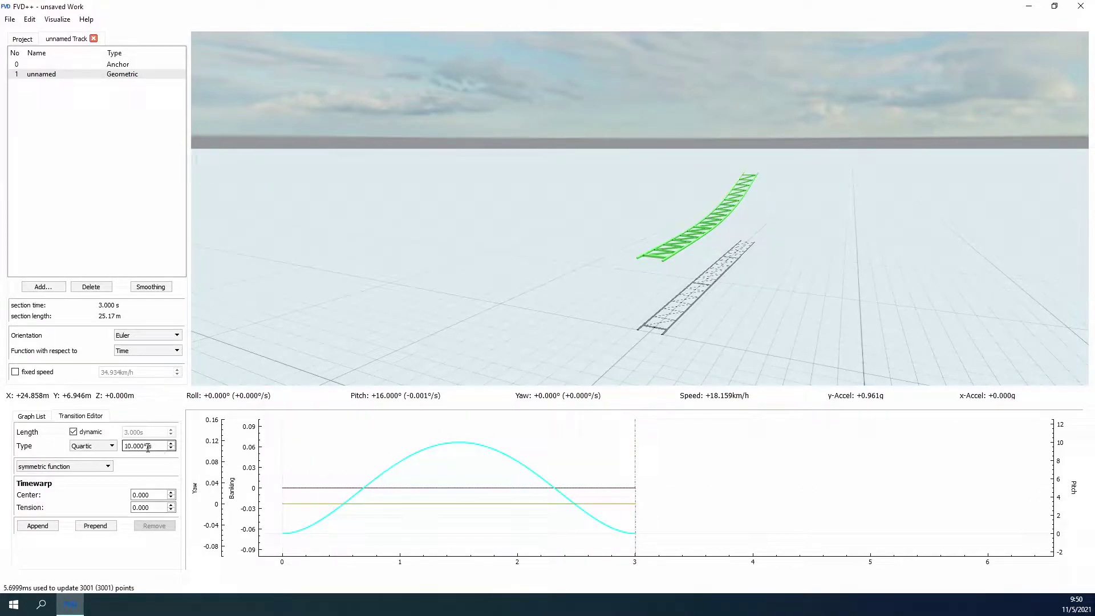
{"action": "scroll", "coordinate": [148, 447], "scroll_direction": "down", "scroll_amount": 10}
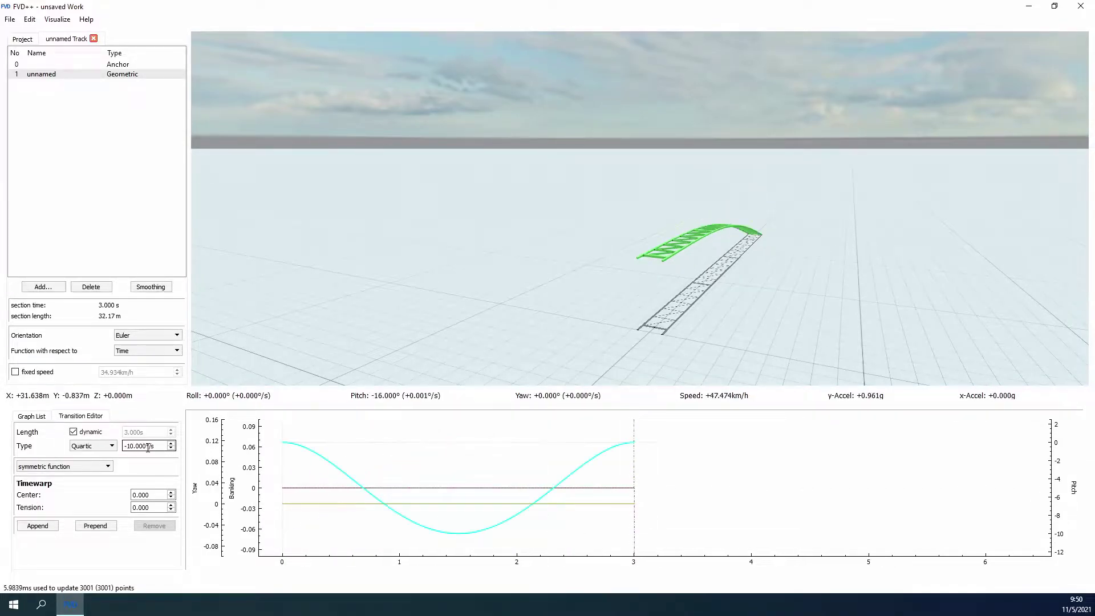
Make the geometric section's functions work with respect to Distance and edit its banking transition.
{"action": "left_click", "coordinate": [155, 352]}
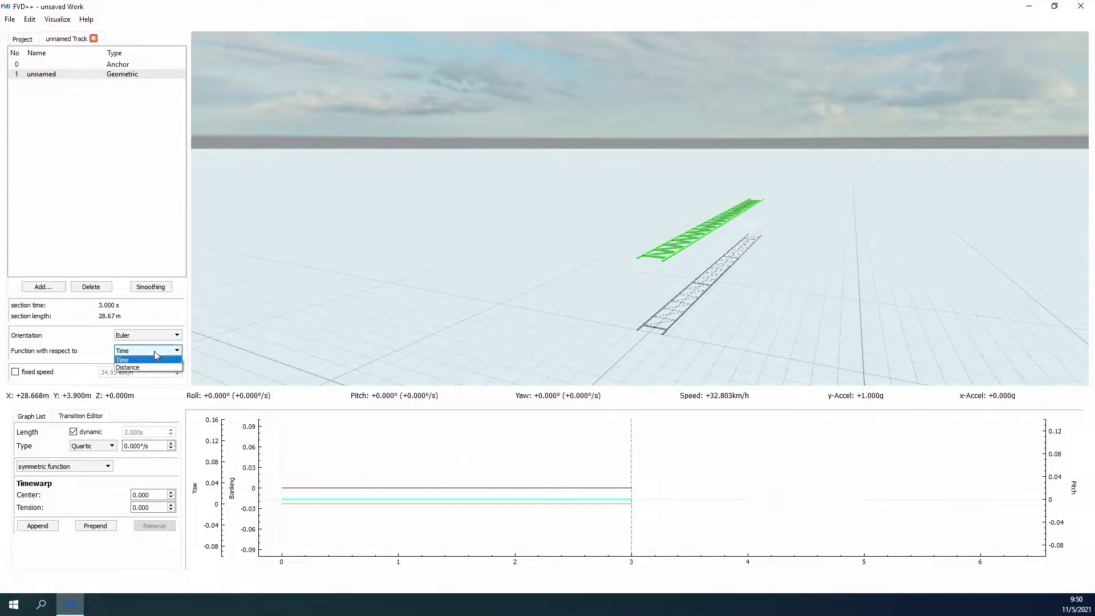
{"action": "left_click", "coordinate": [150, 366]}
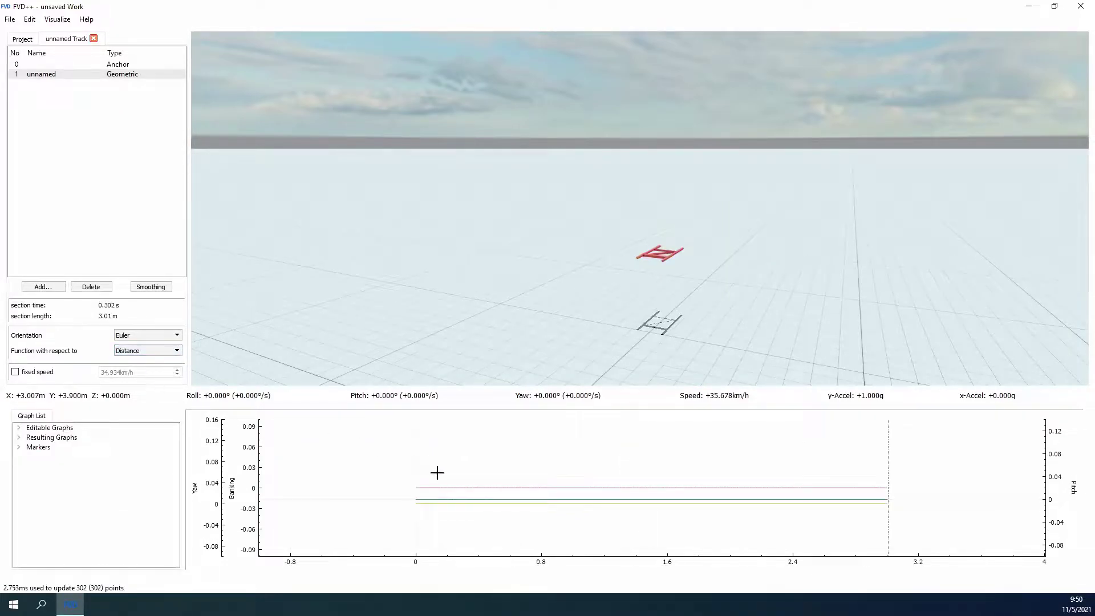
{"action": "left_click", "coordinate": [448, 488]}
{"action": "scroll", "coordinate": [137, 432], "scroll_direction": "up", "scroll_amount": 20}
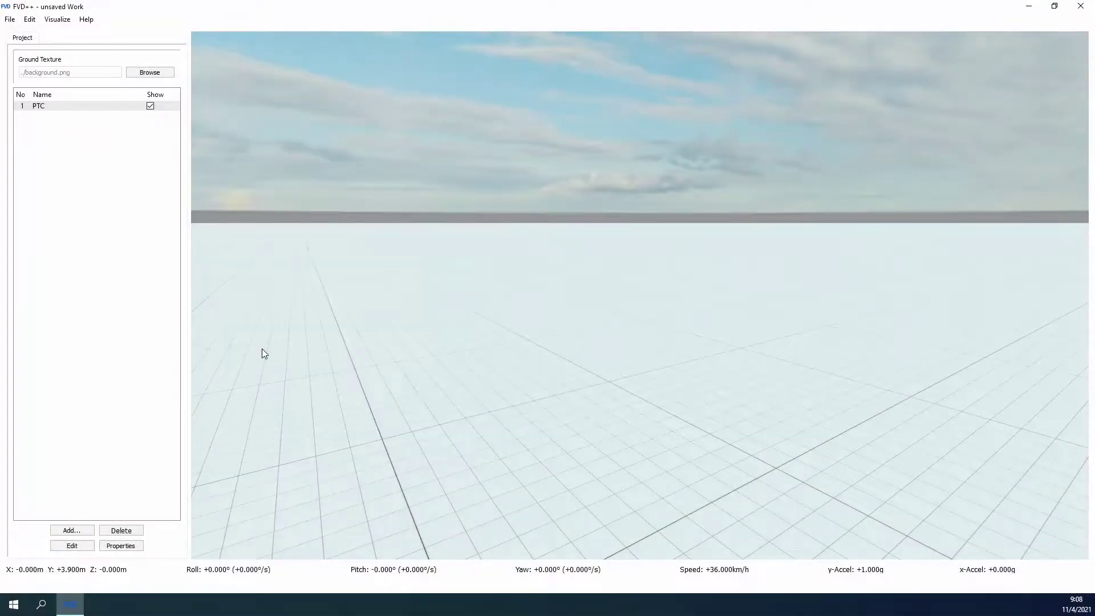
Set the PTC track's friction parameter to 0.021 m/m and its heartline height to 0.80 m.
{"action": "left_click", "coordinate": [135, 547]}
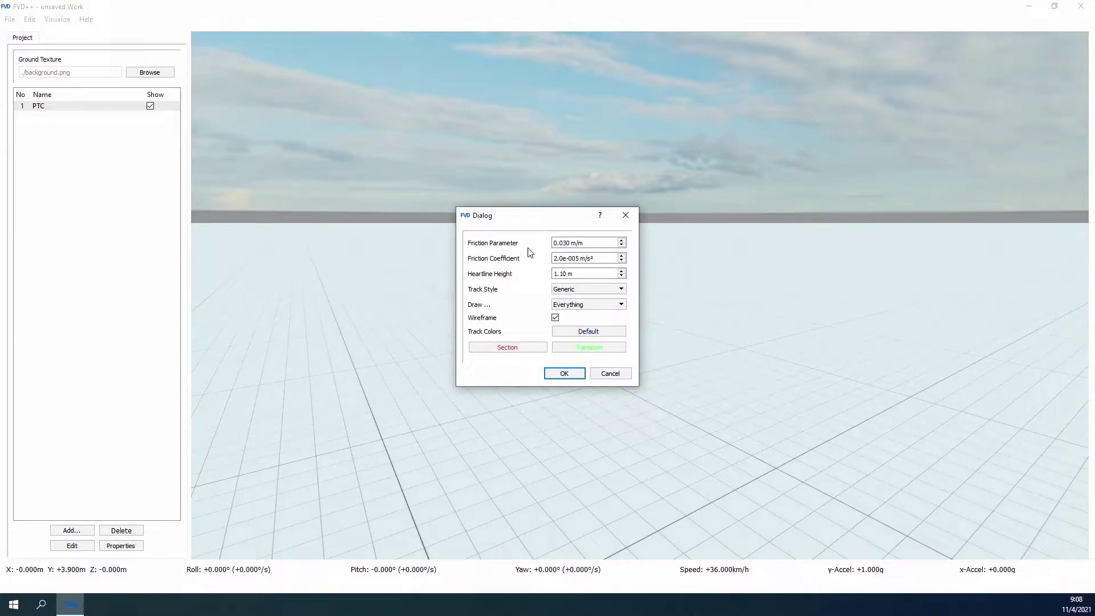
{"action": "left_click", "coordinate": [597, 243]}
{"action": "scroll", "coordinate": [597, 243], "scroll_direction": "down", "scroll_amount": 2}
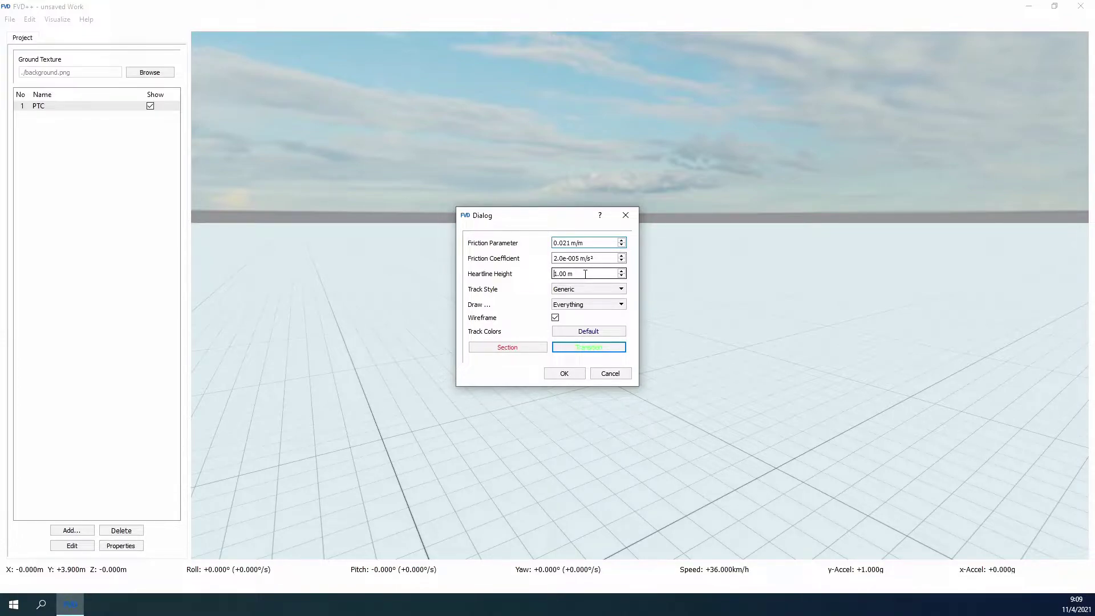
{"action": "scroll", "coordinate": [585, 274], "scroll_direction": "down", "scroll_amount": 2}
Give the PTC track the Small Flat style, turn off its wireframe and apply the properties.
{"action": "left_click", "coordinate": [584, 290]}
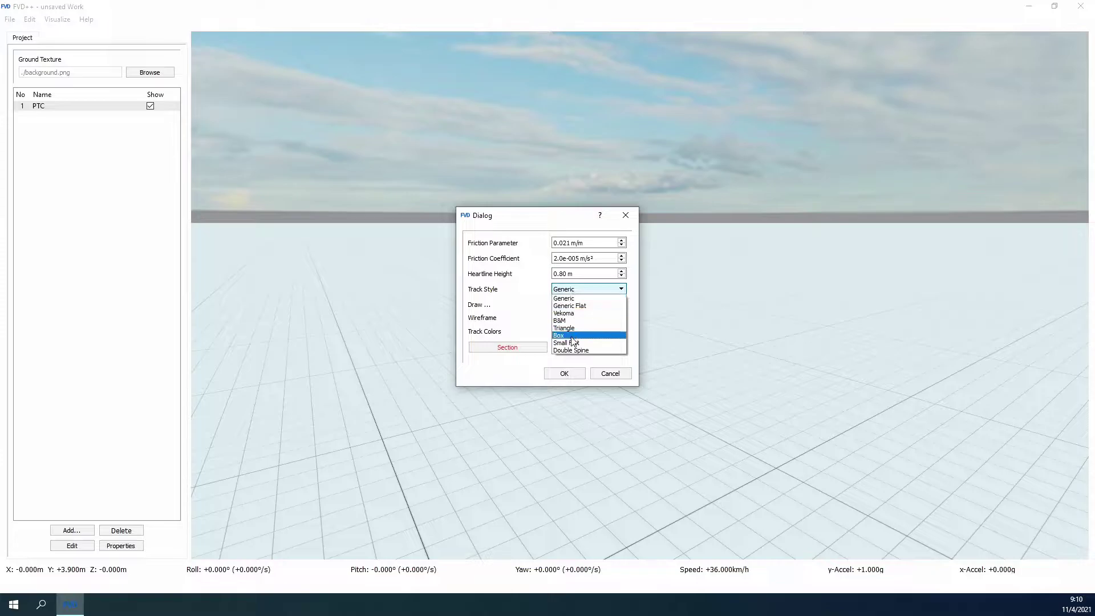
{"action": "left_click", "coordinate": [572, 343]}
{"action": "left_click", "coordinate": [556, 318]}
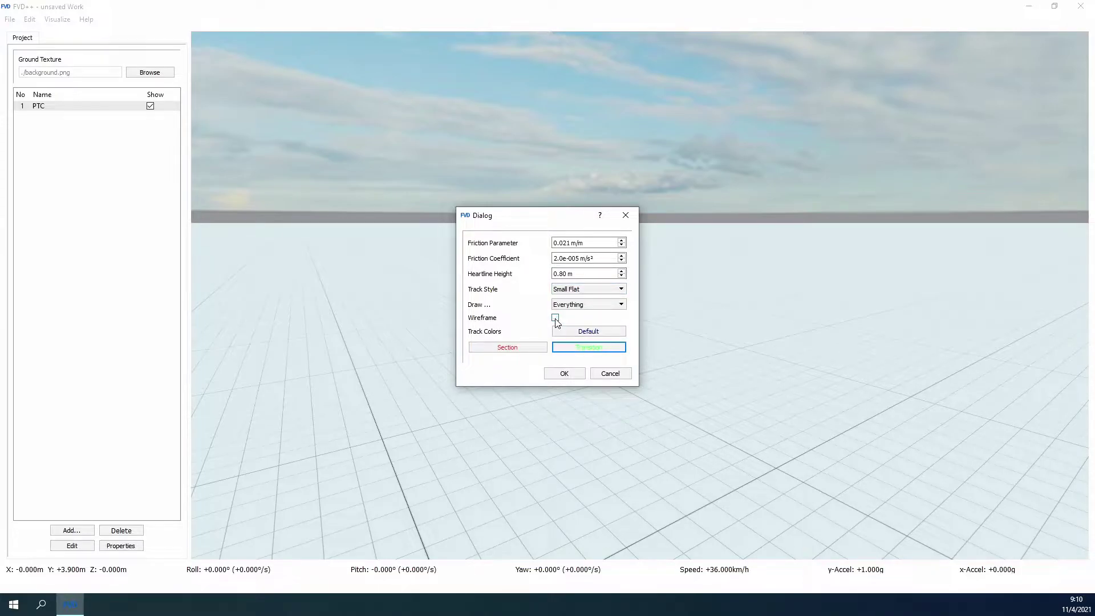
{"action": "left_click", "coordinate": [559, 374]}
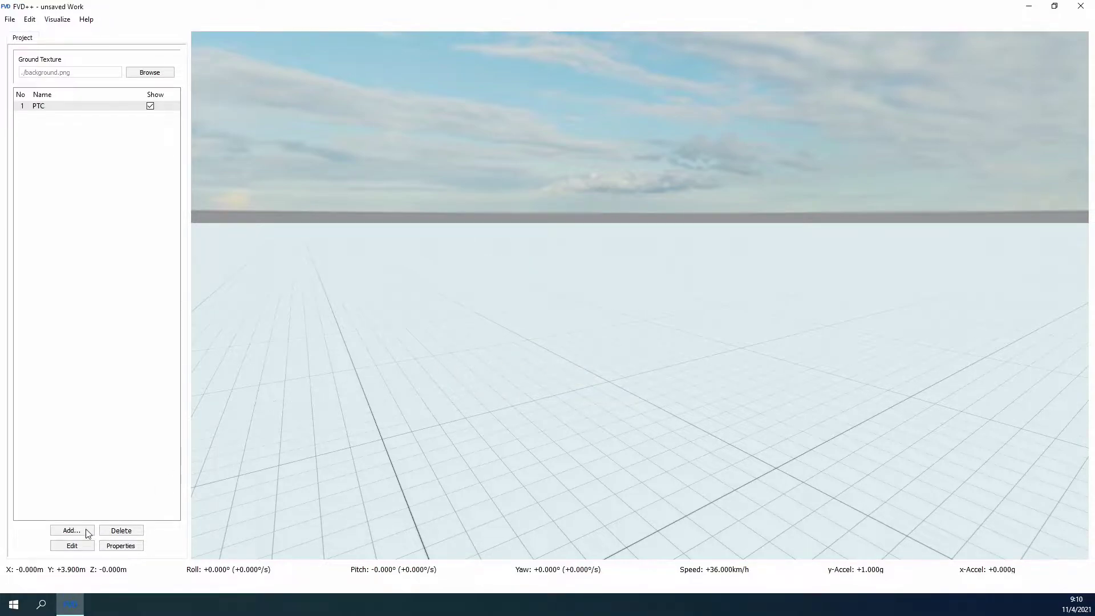
Start editing the PTC track and add a straight section with a 17 m heartline length.
{"action": "left_click", "coordinate": [80, 547]}
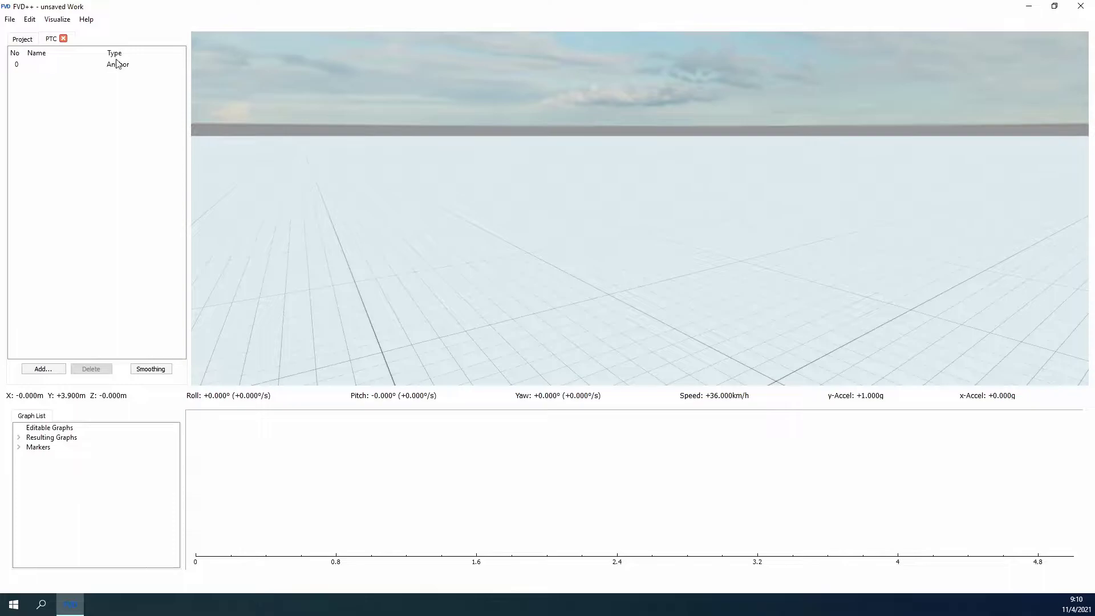
{"action": "left_click", "coordinate": [47, 373]}
{"action": "left_click", "coordinate": [74, 378]}
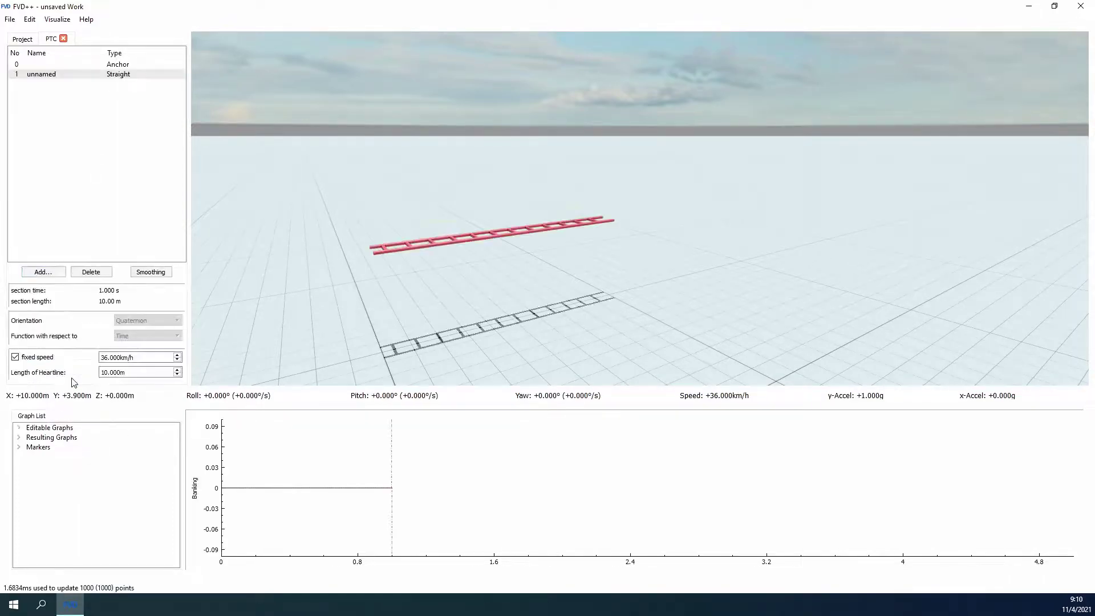
{"action": "scroll", "coordinate": [129, 370], "scroll_direction": "up", "scroll_amount": 2}
{"action": "scroll", "coordinate": [129, 371], "scroll_direction": "up", "scroll_amount": 5}
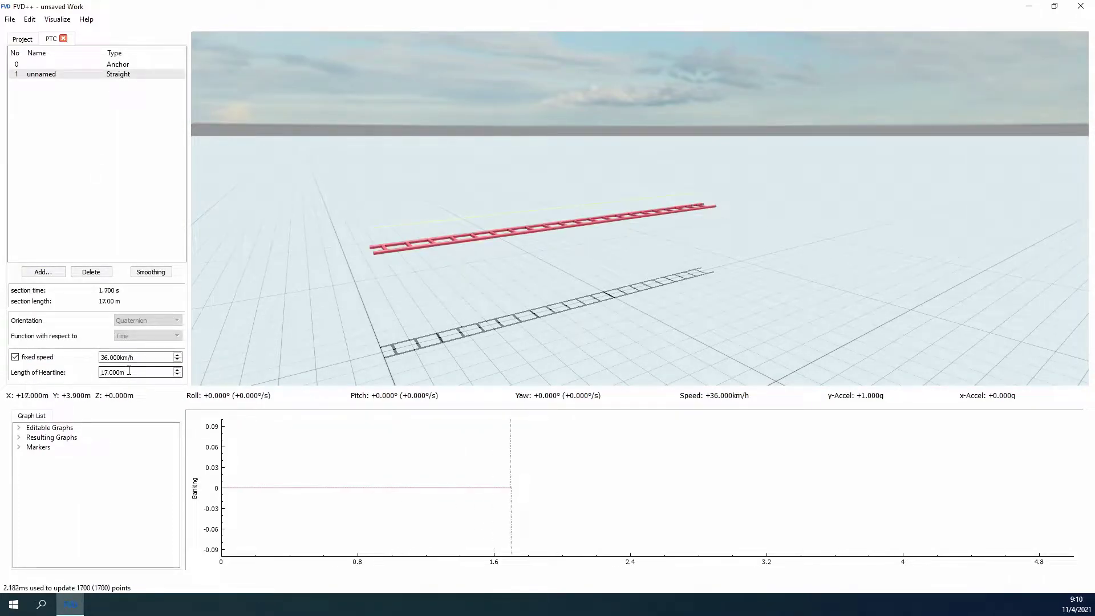
Open the anchor's starting parameters and lower its Θ angle.
{"action": "left_click", "coordinate": [136, 66]}
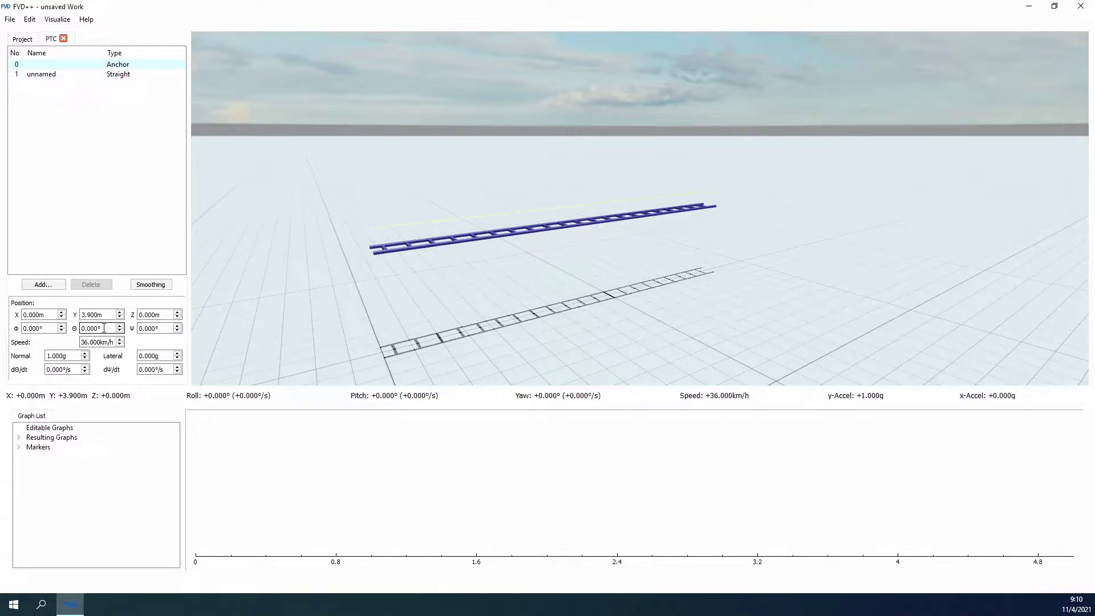
{"action": "scroll", "coordinate": [104, 328], "scroll_direction": "down", "scroll_amount": 1}
{"action": "scroll", "coordinate": [105, 328], "scroll_direction": "down", "scroll_amount": 1}
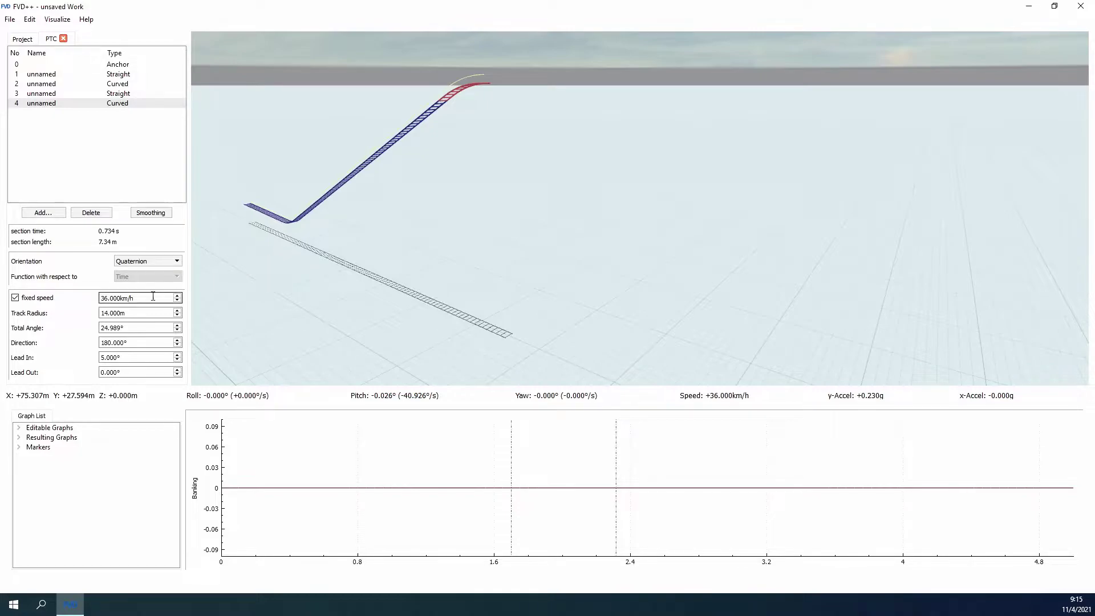
Set the fixed speed of the last curved section to 8 km/h.
{"action": "scroll", "coordinate": [137, 302], "scroll_direction": "down", "scroll_amount": 3}
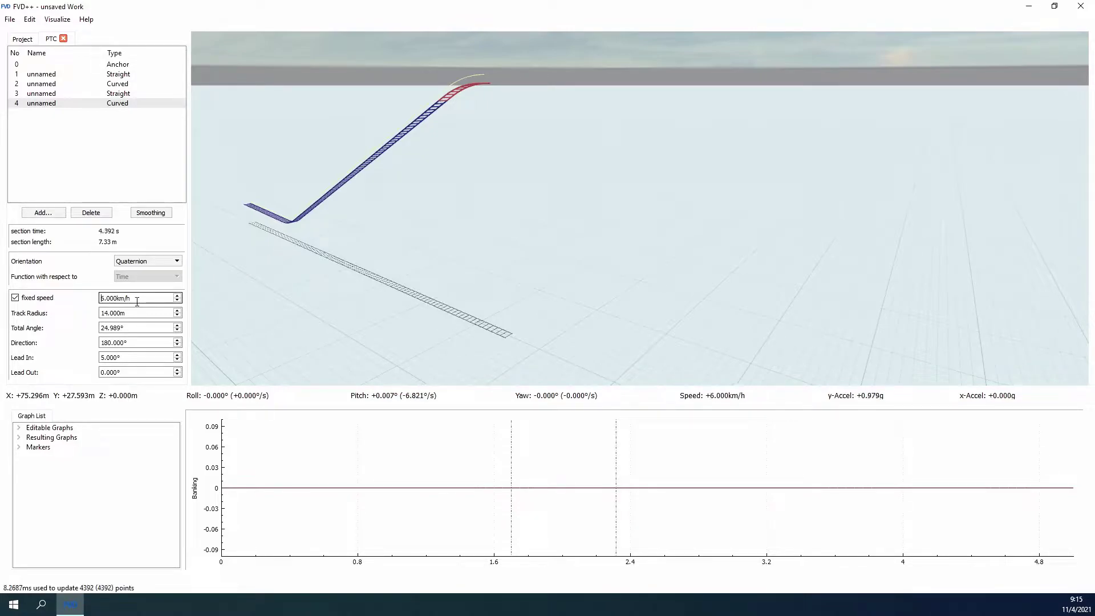
{"action": "key", "text": "Up"}
{"action": "key", "text": "Up"}
{"action": "left_click", "coordinate": [269, 261]}
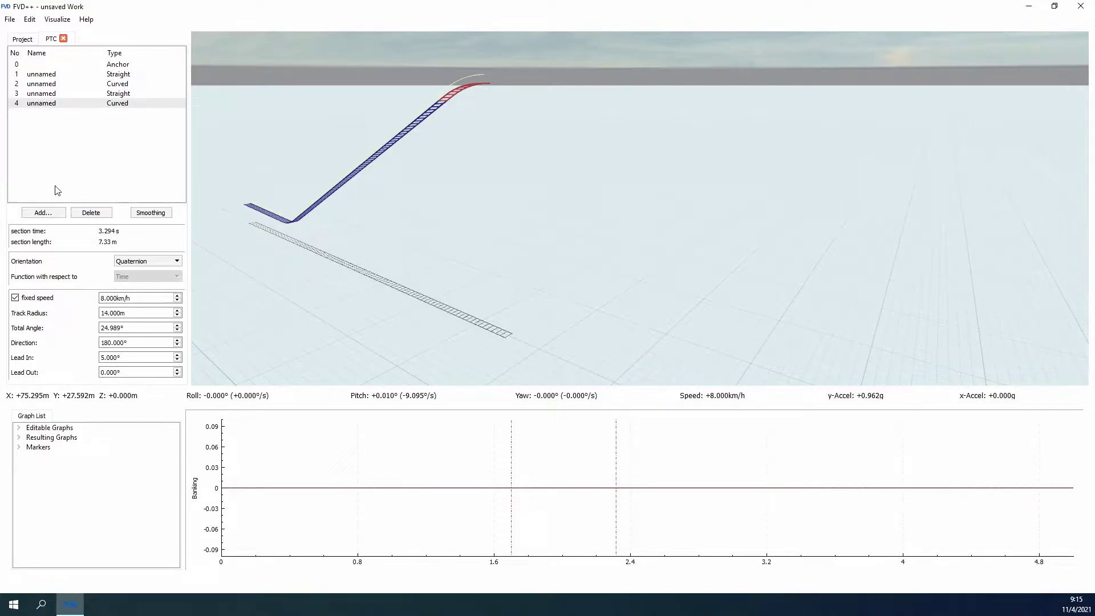
Add a geometric section after the last curved section and make its function depend on distance.
{"action": "left_click", "coordinate": [55, 215]}
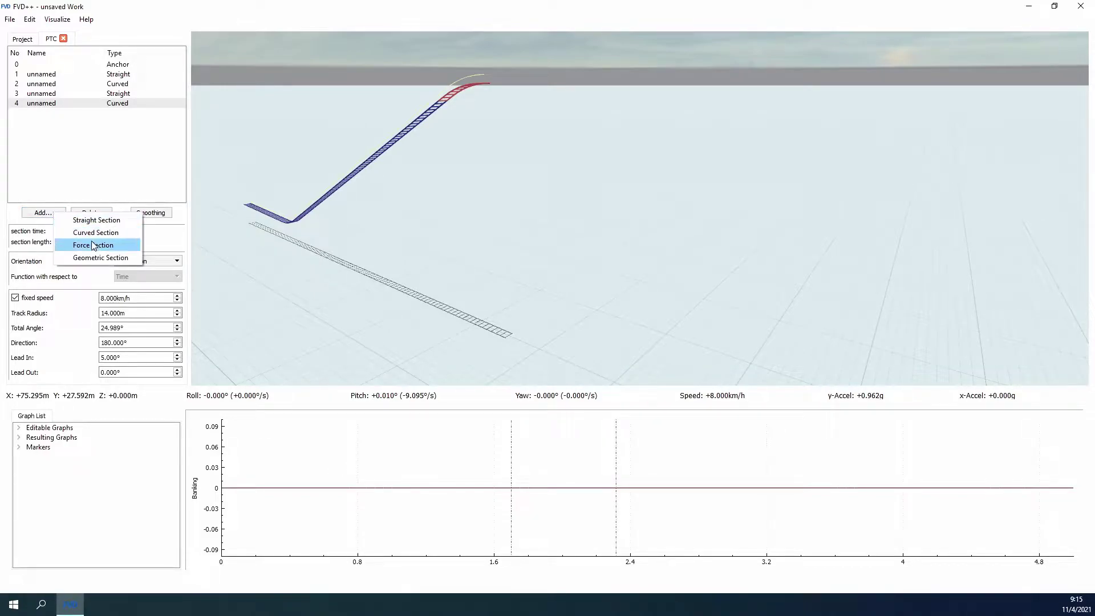
{"action": "left_click", "coordinate": [102, 261]}
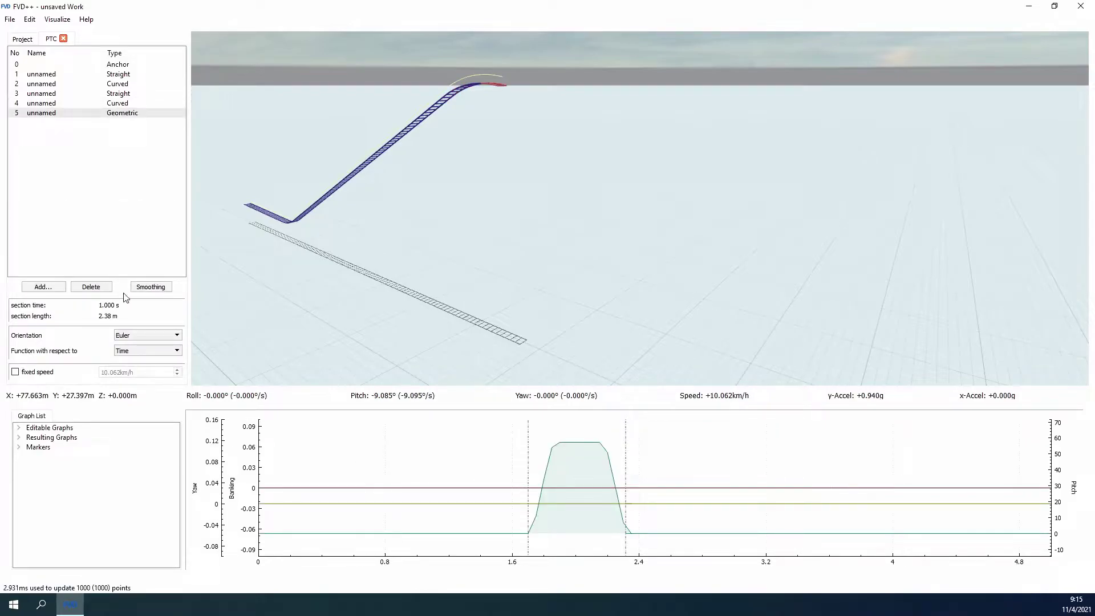
{"action": "scroll", "coordinate": [665, 484], "scroll_direction": "down", "scroll_amount": 11}
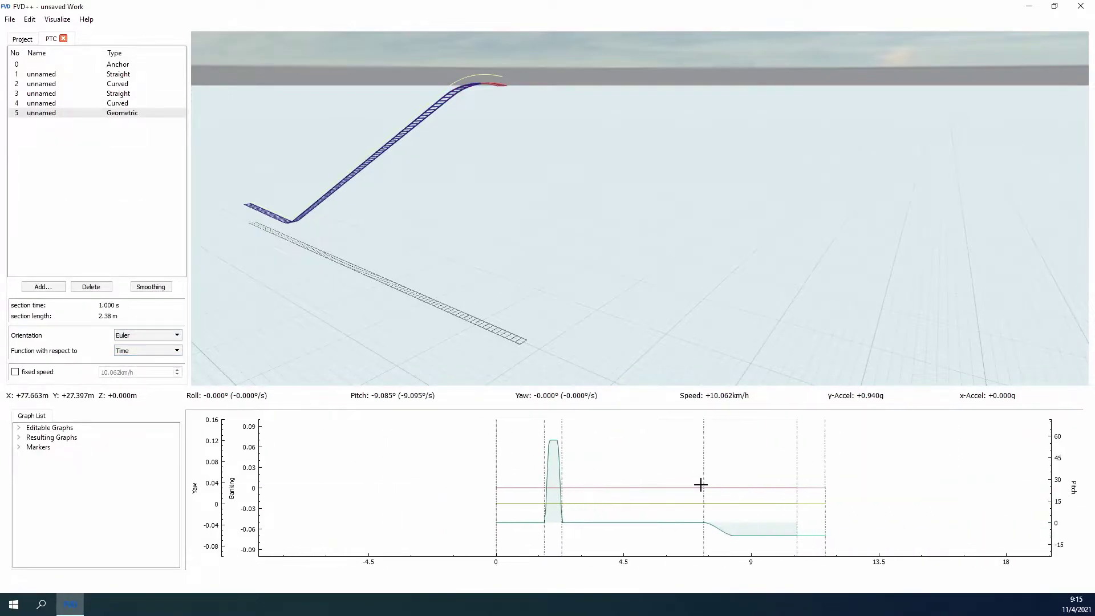
{"action": "left_click_drag", "start_coordinate": [731, 480], "coordinate": [401, 472]}
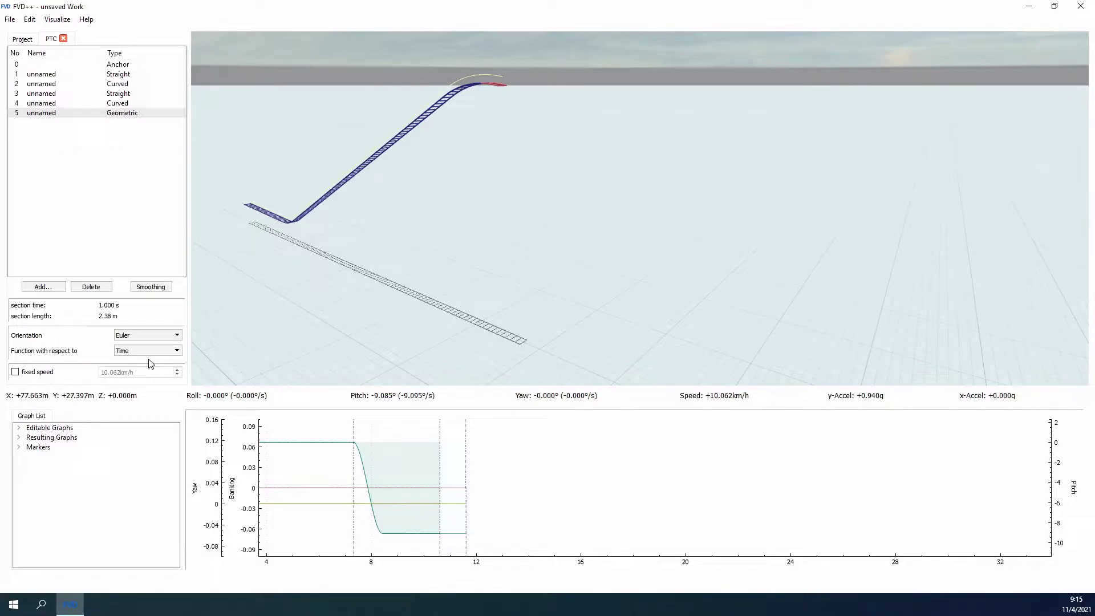
{"action": "left_click", "coordinate": [152, 352]}
{"action": "left_click", "coordinate": [148, 368]}
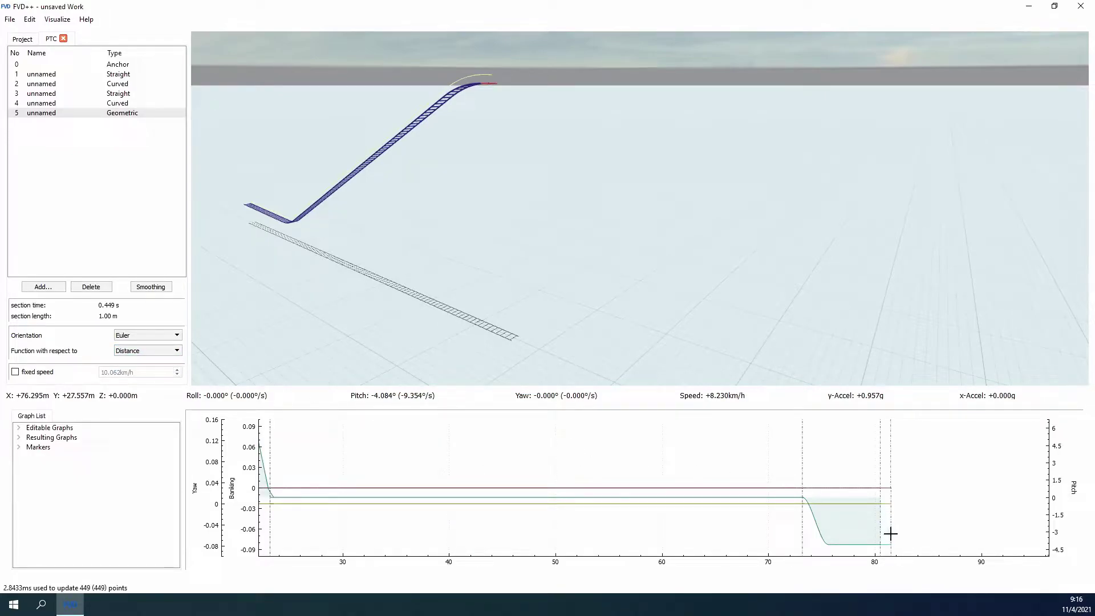
Make the geometric section's yaw and banking transitions dynamic in length, and set its pitch transition to 6 m.
{"action": "left_click_drag", "start_coordinate": [890, 534], "coordinate": [705, 529]}
{"action": "scroll", "coordinate": [736, 522], "scroll_direction": "up", "scroll_amount": 6}
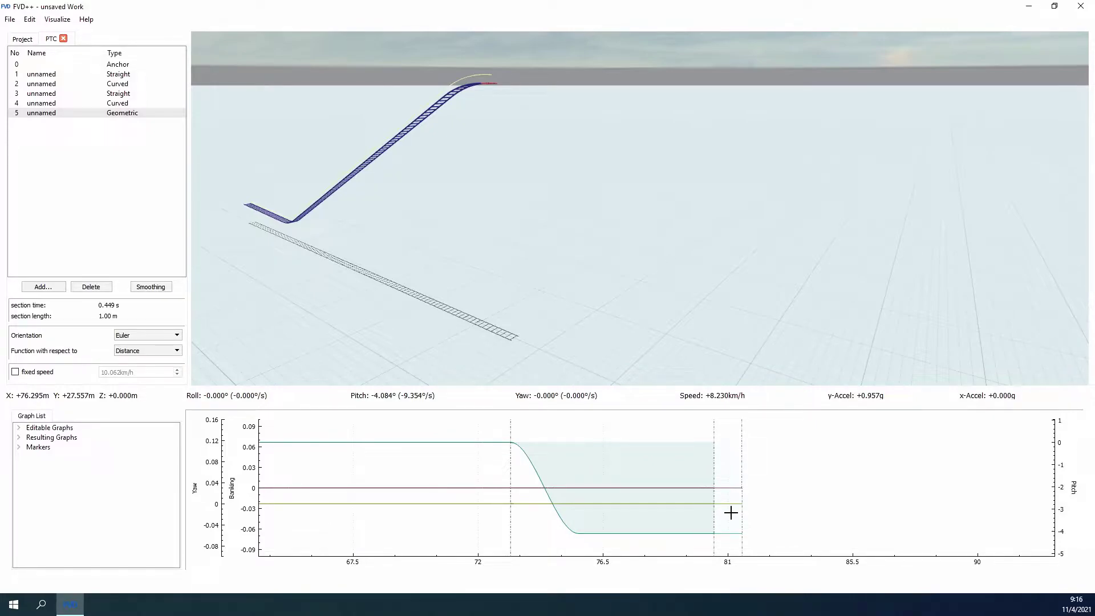
{"action": "left_click", "coordinate": [731, 503]}
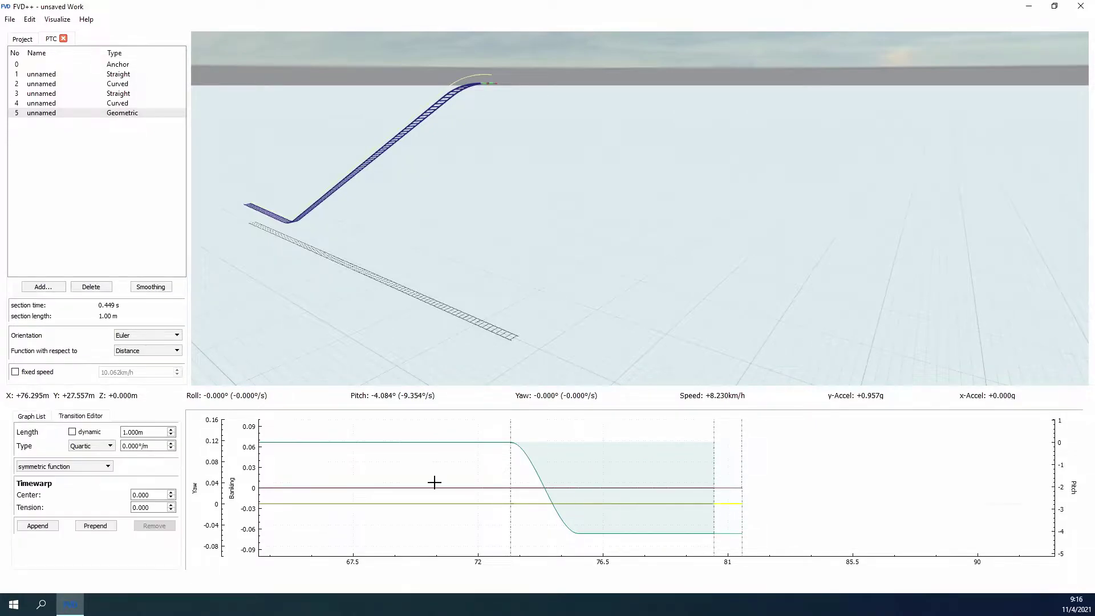
{"action": "left_click", "coordinate": [725, 488]}
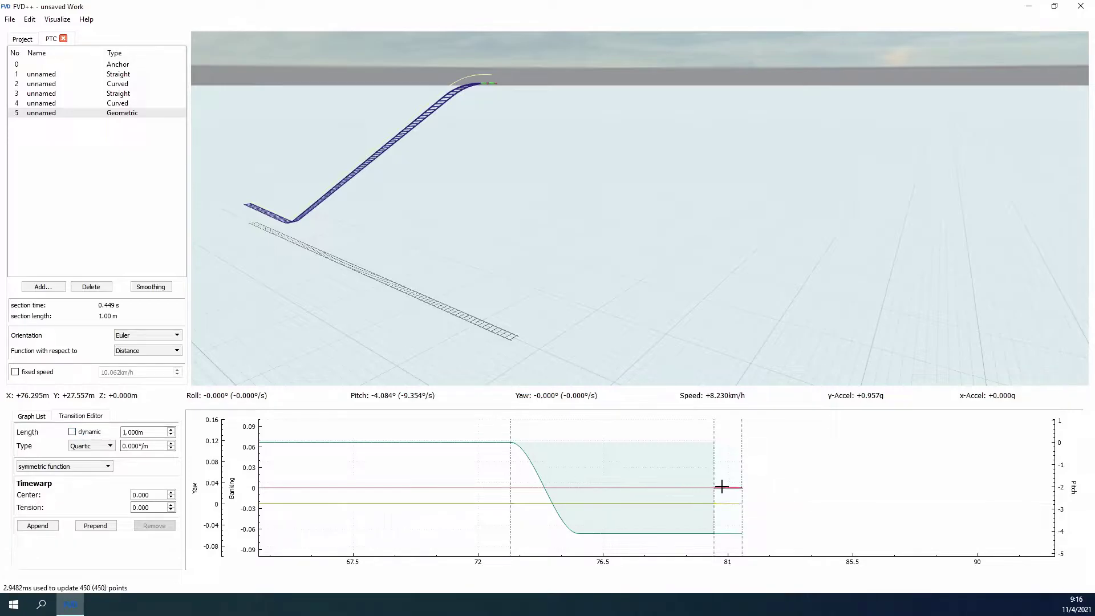
{"action": "left_click", "coordinate": [71, 432]}
{"action": "left_click", "coordinate": [731, 531]}
{"action": "double_click", "coordinate": [140, 431]}
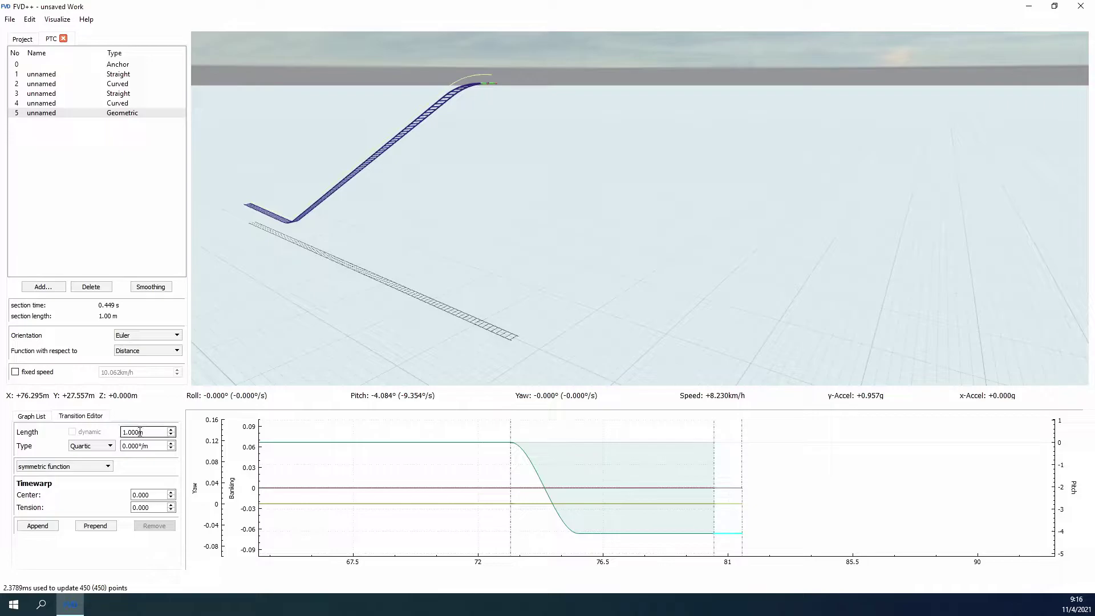
{"action": "type", "text": "5"}
{"action": "key", "text": "Return"}
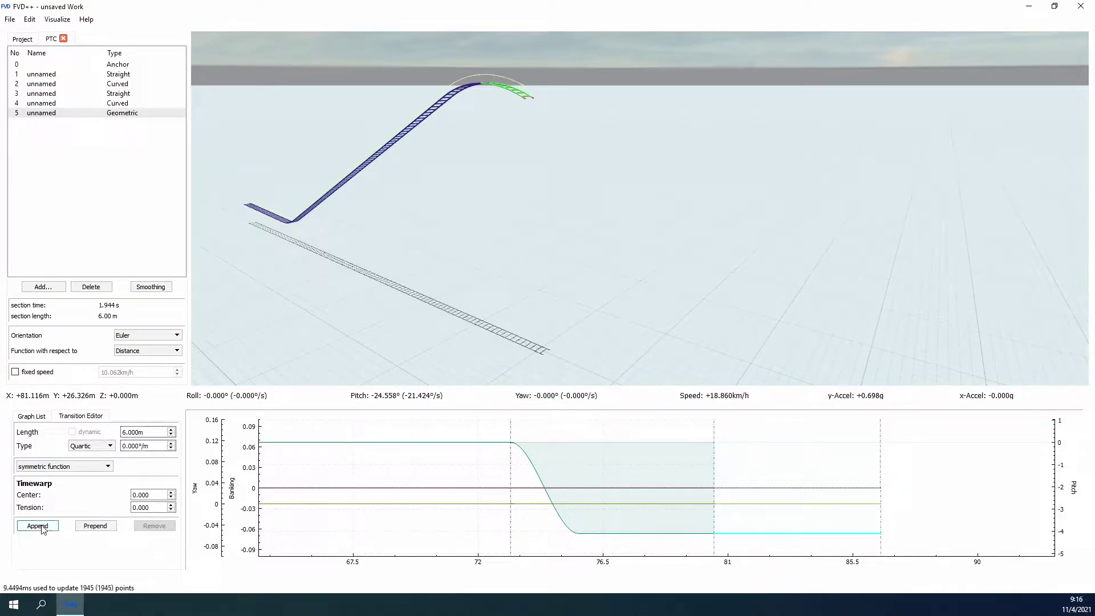
Append a cubic pitch transition 3 m long with a change of 4.1°/m.
{"action": "left_click", "coordinate": [38, 525]}
{"action": "left_click", "coordinate": [105, 446]}
{"action": "left_click", "coordinate": [85, 480]}
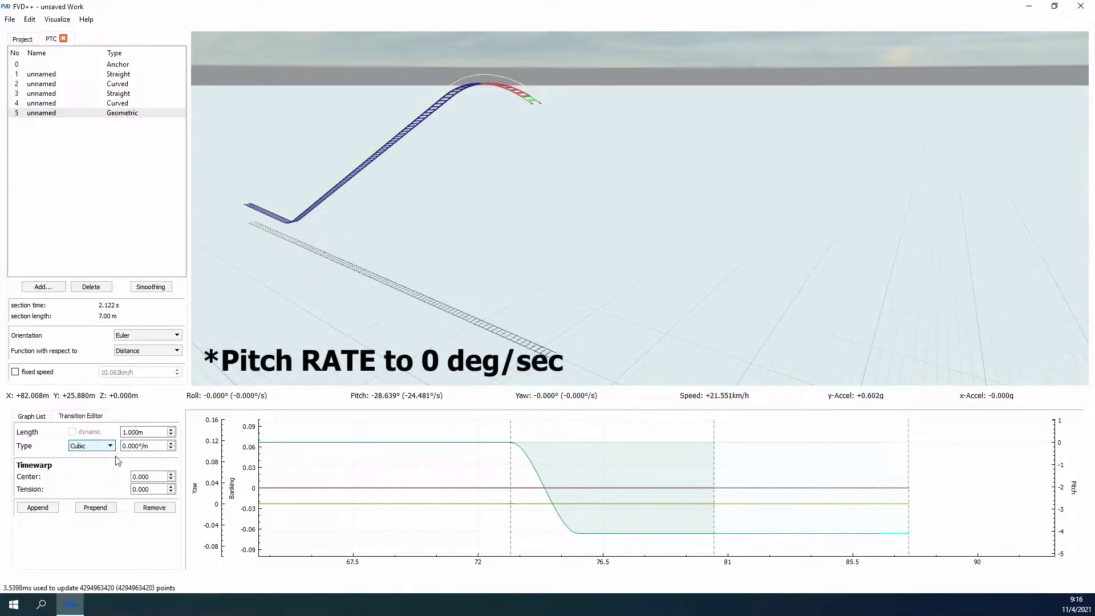
{"action": "scroll", "coordinate": [141, 436], "scroll_direction": "up", "scroll_amount": 1}
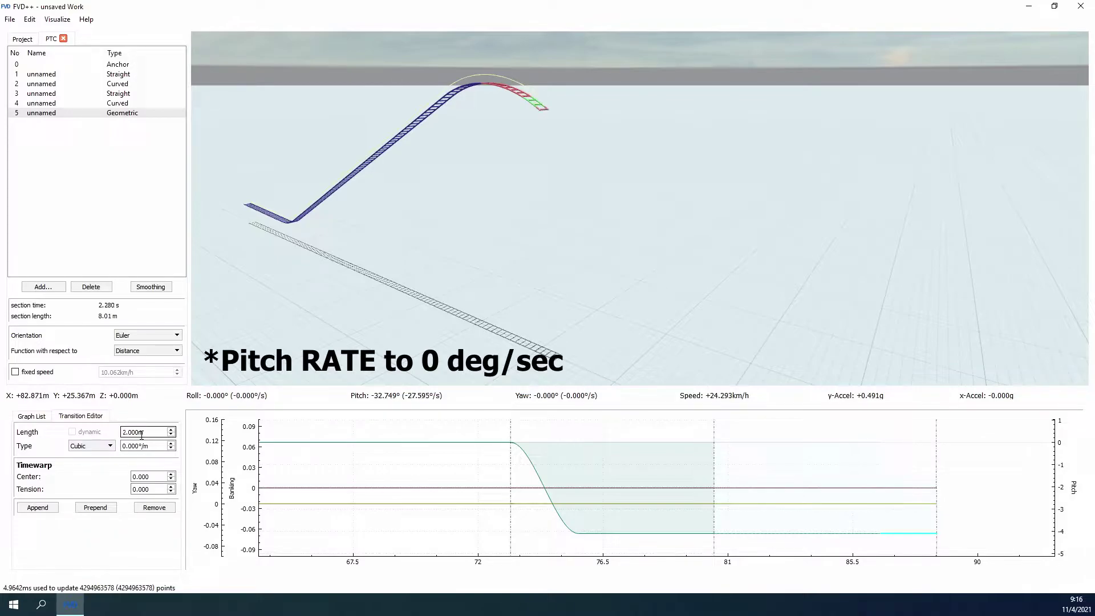
{"action": "scroll", "coordinate": [141, 435], "scroll_direction": "up", "scroll_amount": 1}
{"action": "scroll", "coordinate": [143, 446], "scroll_direction": "up", "scroll_amount": 2}
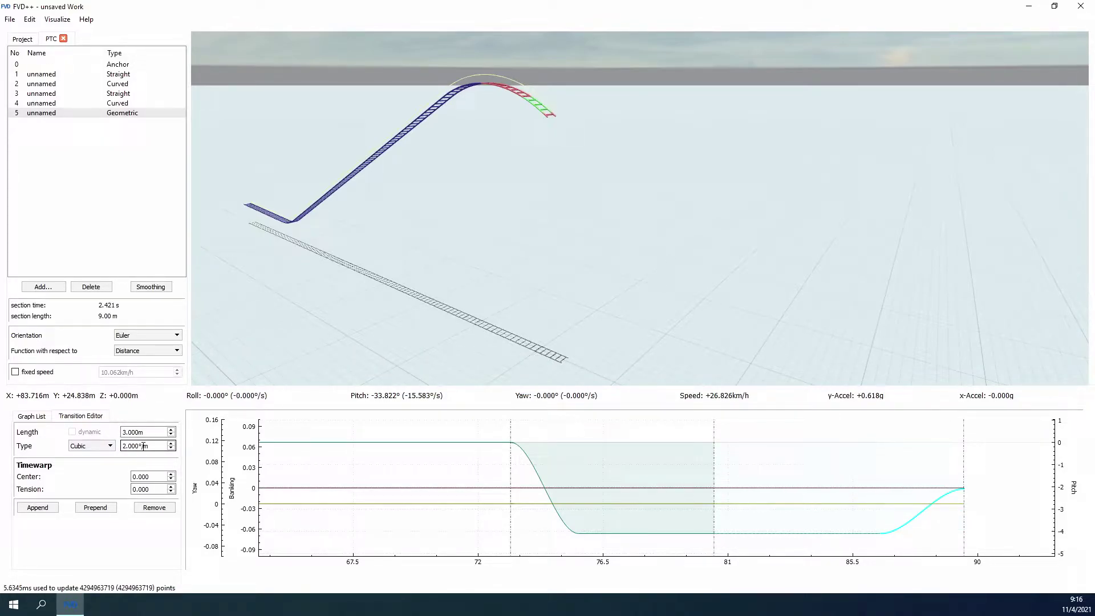
{"action": "scroll", "coordinate": [143, 446], "scroll_direction": "up", "scroll_amount": 5}
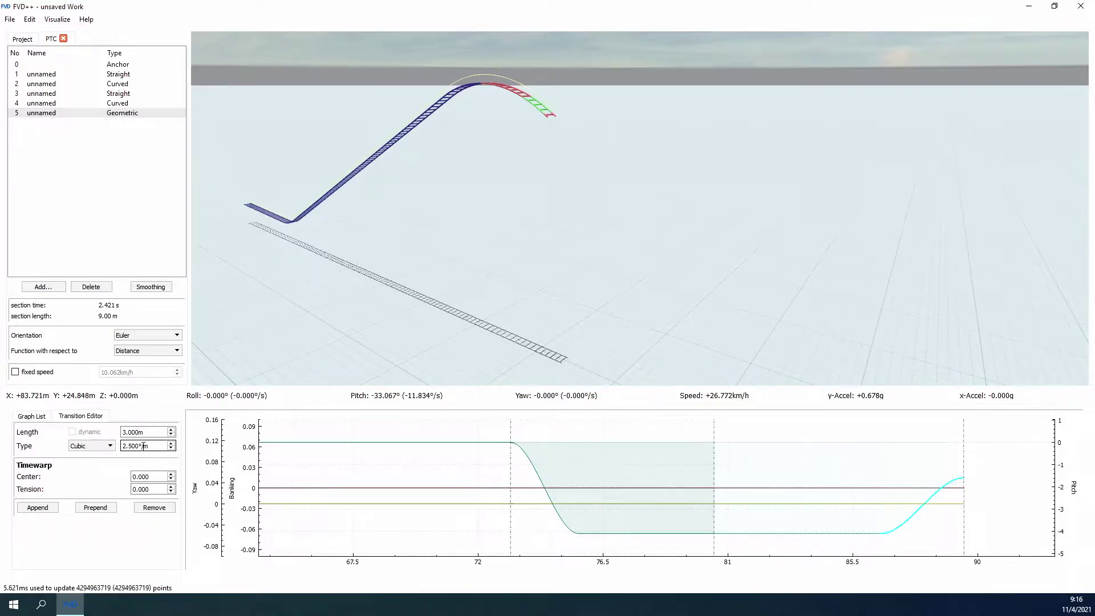
{"action": "scroll", "coordinate": [143, 446], "scroll_direction": "up", "scroll_amount": 10}
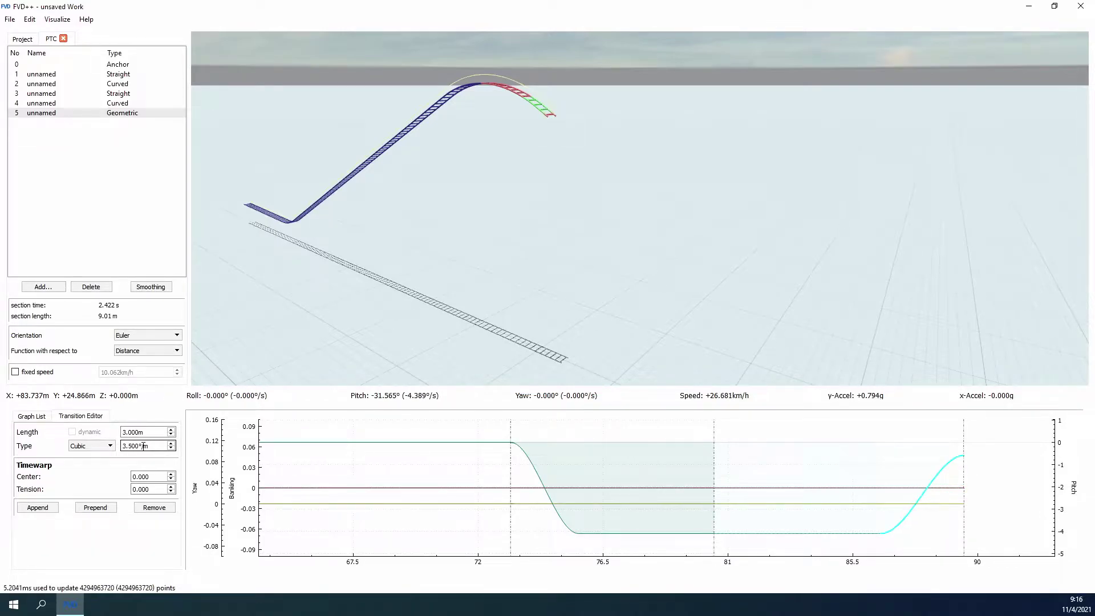
{"action": "scroll", "coordinate": [143, 446], "scroll_direction": "up", "scroll_amount": 6}
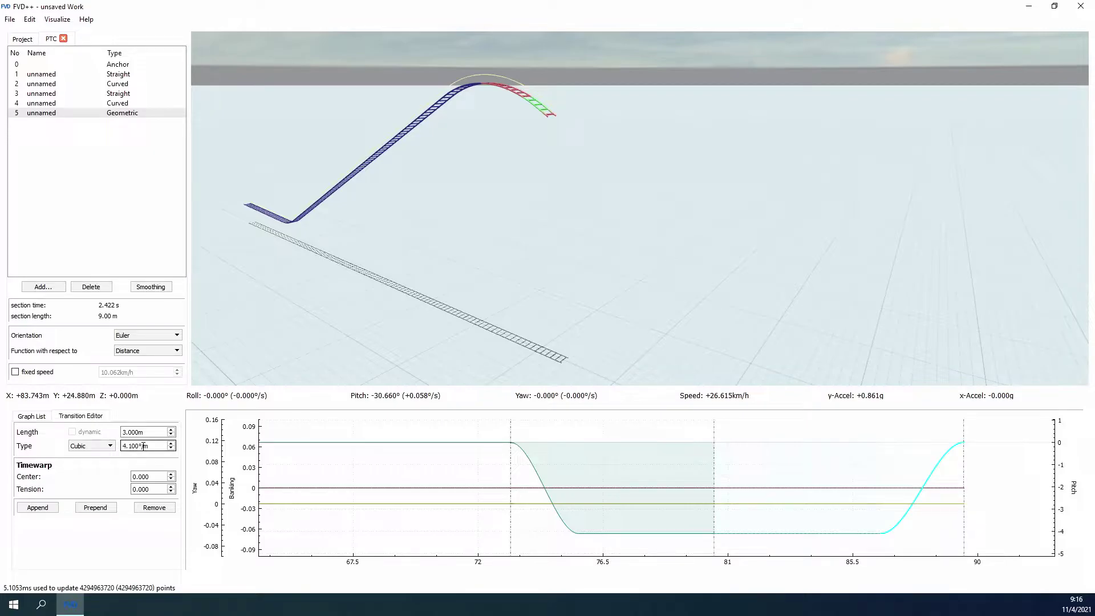
Set the cubic pitch transition's length to 14 m.
{"action": "scroll", "coordinate": [770, 477], "scroll_direction": "down", "scroll_amount": 6}
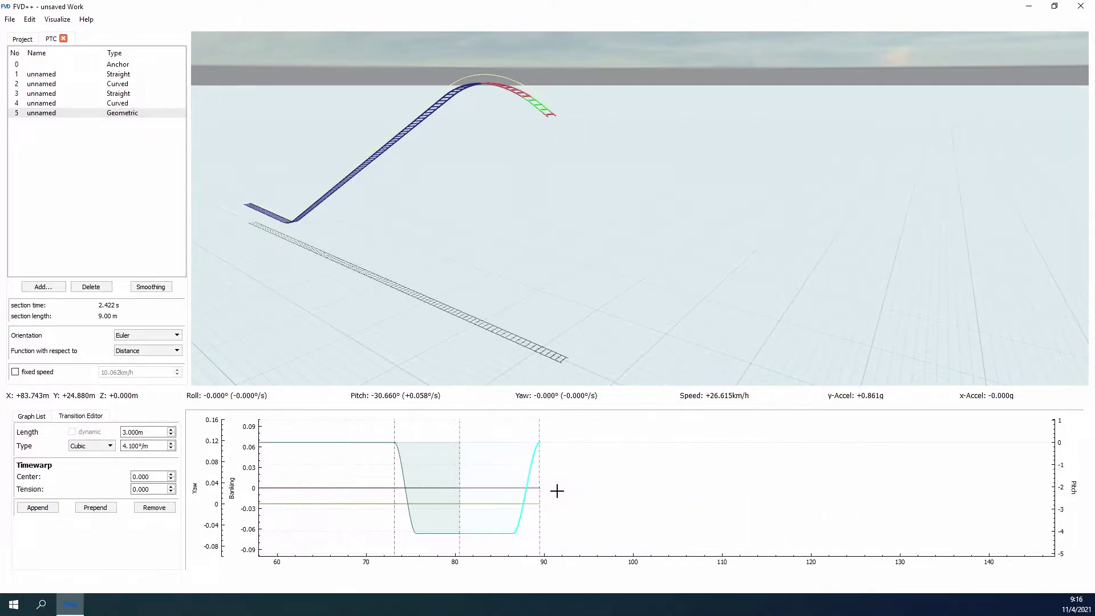
{"action": "scroll", "coordinate": [142, 433], "scroll_direction": "up", "scroll_amount": 2}
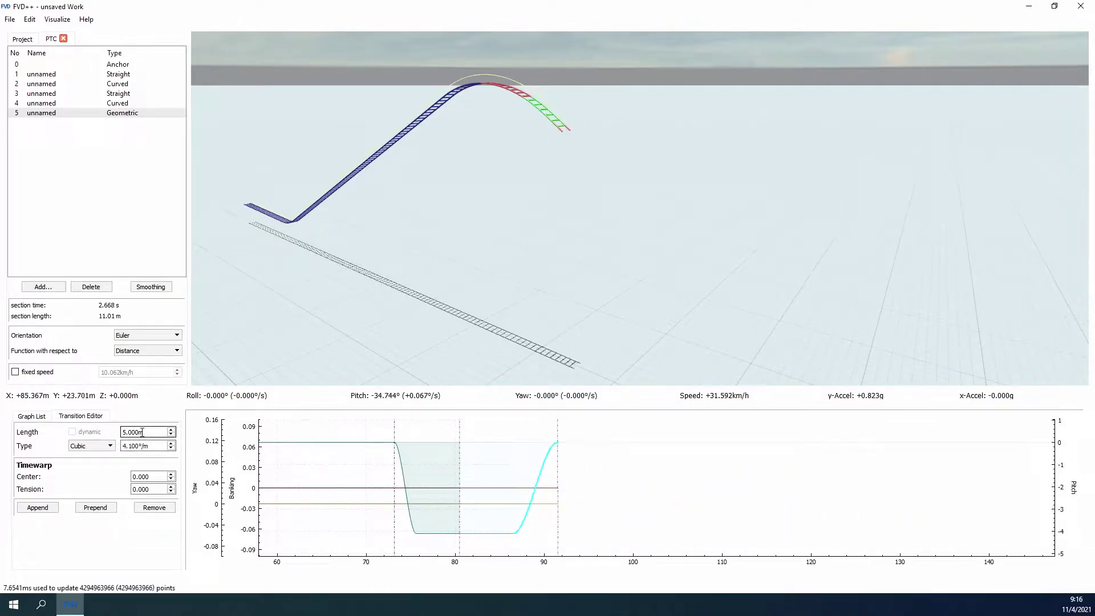
{"action": "scroll", "coordinate": [142, 432], "scroll_direction": "up", "scroll_amount": 6}
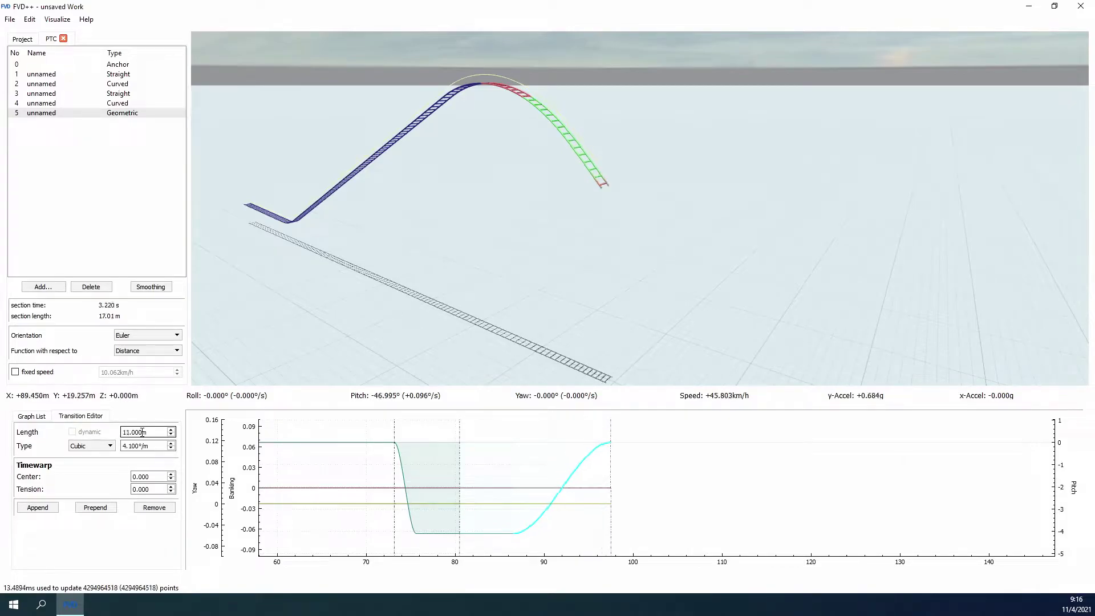
{"action": "scroll", "coordinate": [142, 432], "scroll_direction": "up", "scroll_amount": 3}
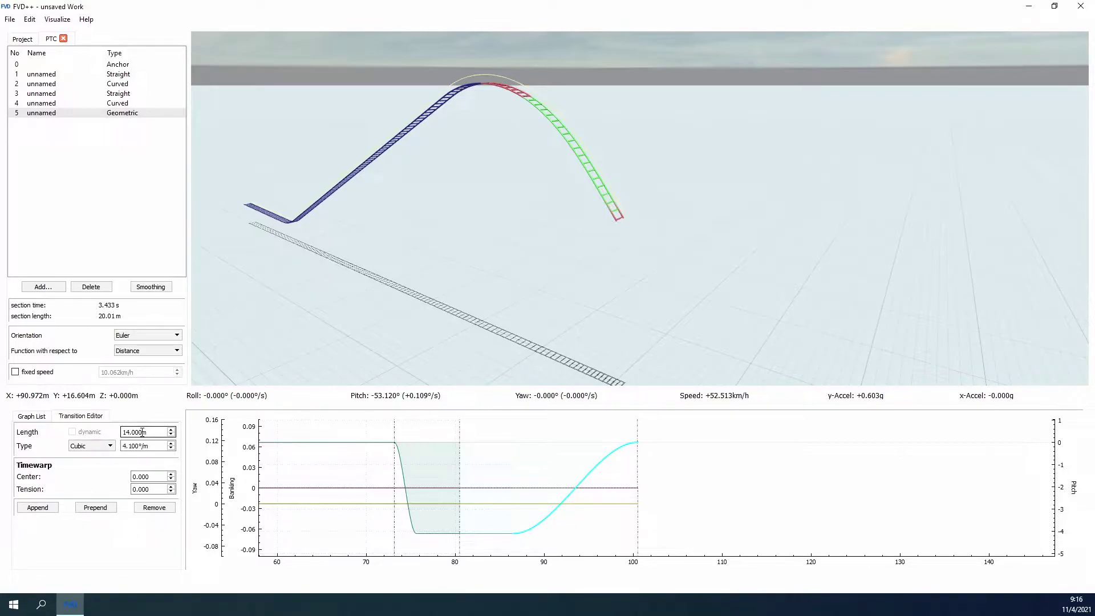
{"action": "scroll", "coordinate": [142, 433], "scroll_direction": "up", "scroll_amount": 1}
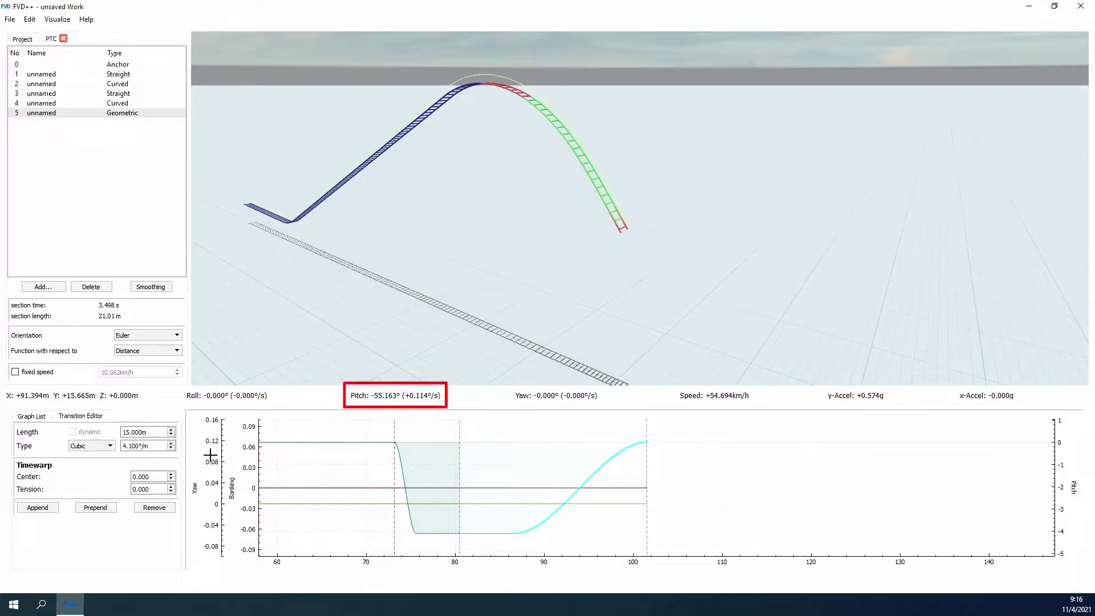
{"action": "scroll", "coordinate": [143, 432], "scroll_direction": "down", "scroll_amount": 1}
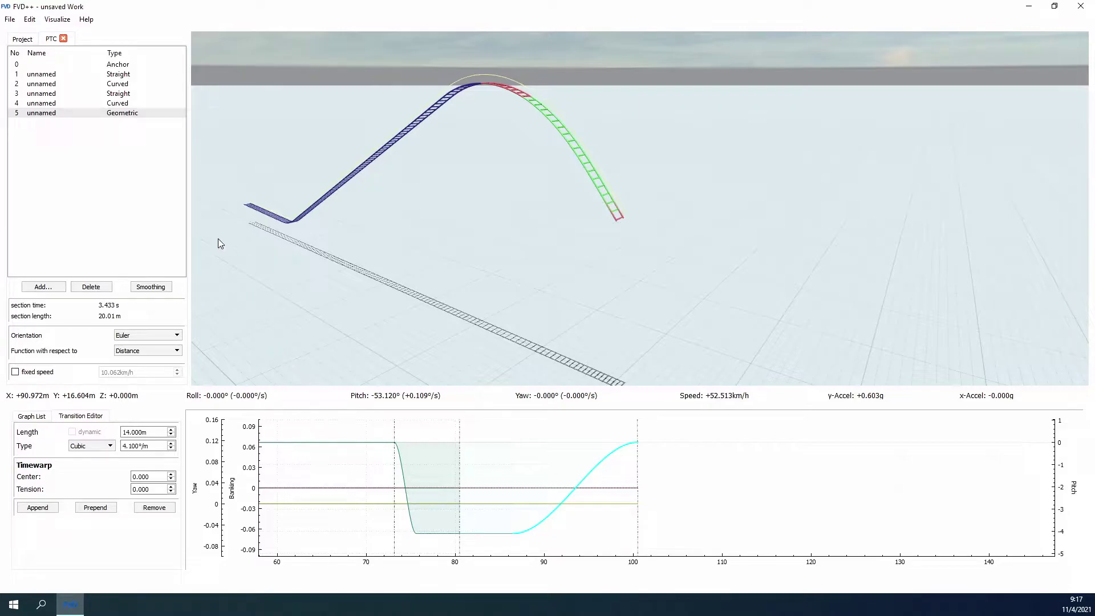
Try enlarging the track radius of curved section 4 to 16 m, and return it to 14 m.
{"action": "left_click", "coordinate": [121, 105]}
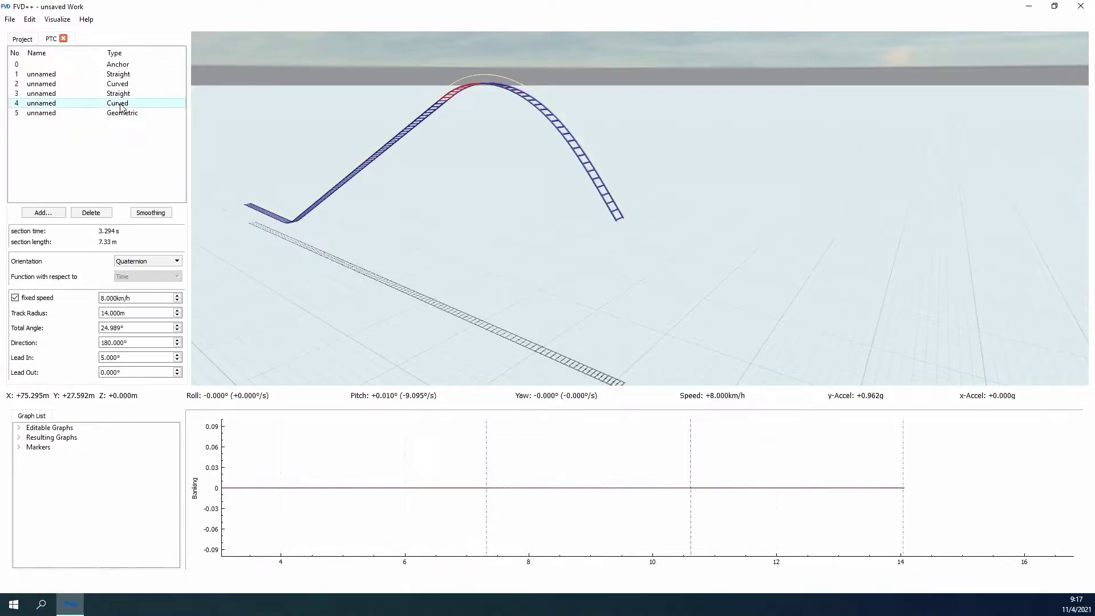
{"action": "left_click", "coordinate": [129, 313]}
{"action": "scroll", "coordinate": [128, 315], "scroll_direction": "up", "scroll_amount": 1}
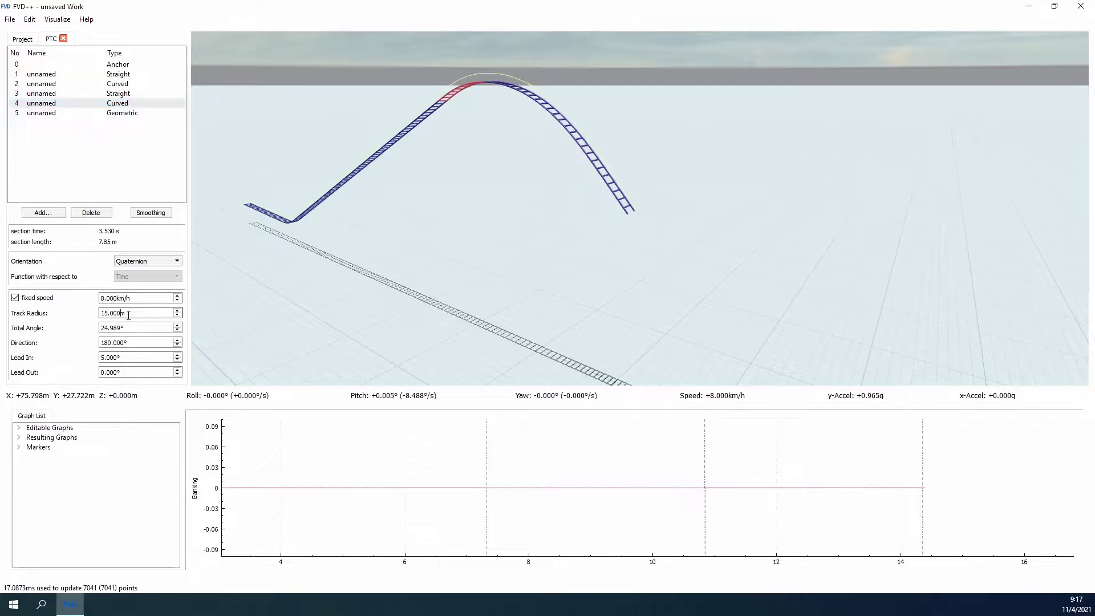
{"action": "scroll", "coordinate": [128, 315], "scroll_direction": "up", "scroll_amount": 2}
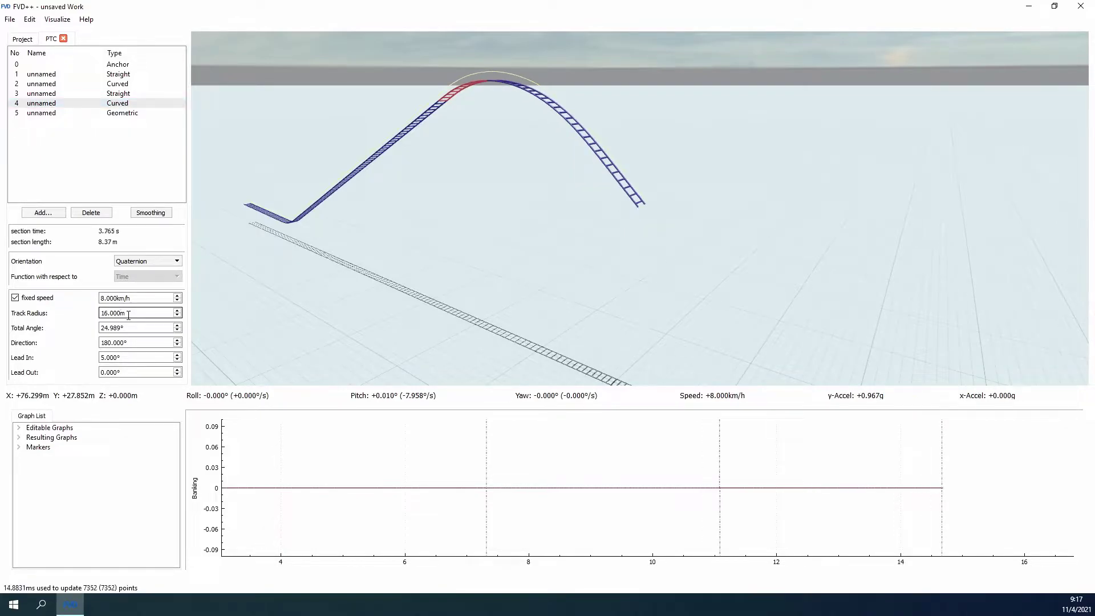
{"action": "scroll", "coordinate": [128, 315], "scroll_direction": "down", "scroll_amount": 3}
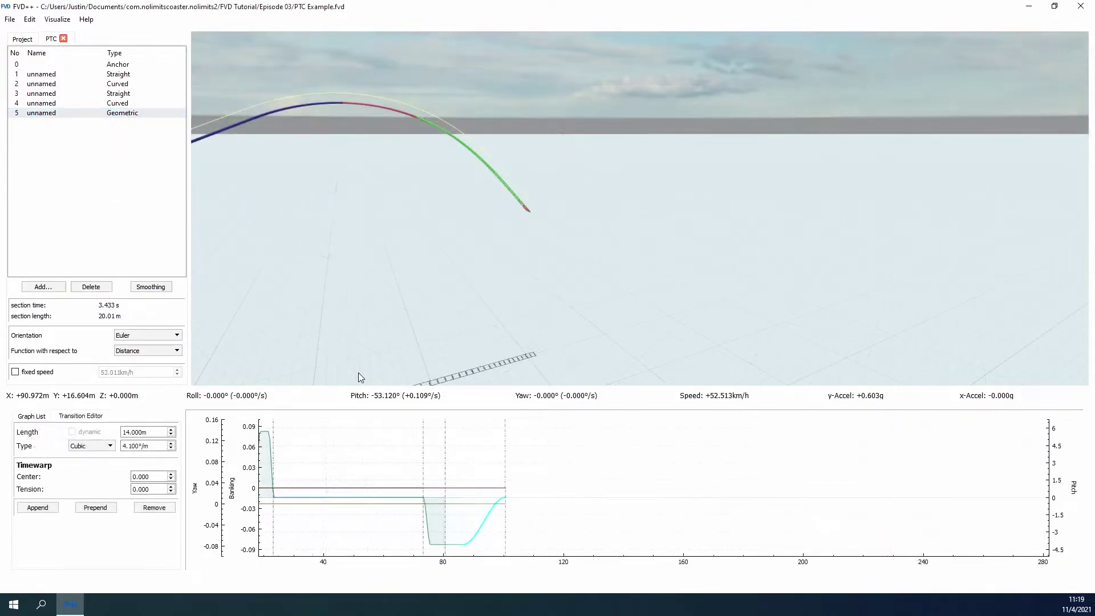
Append a second cubic pitch transition 7 m long with a change of 3°/m to the geometric section.
{"action": "left_click", "coordinate": [38, 507]}
{"action": "left_click", "coordinate": [95, 447]}
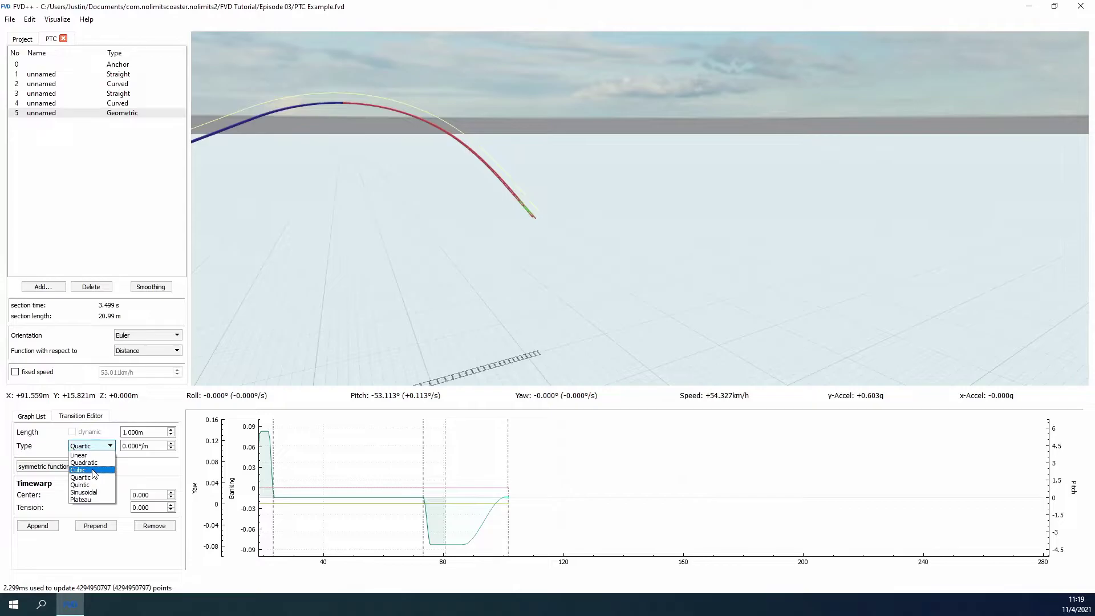
{"action": "left_click", "coordinate": [94, 469]}
{"action": "scroll", "coordinate": [138, 433], "scroll_direction": "up", "scroll_amount": 6}
{"action": "scroll", "coordinate": [138, 446], "scroll_direction": "up", "scroll_amount": 3}
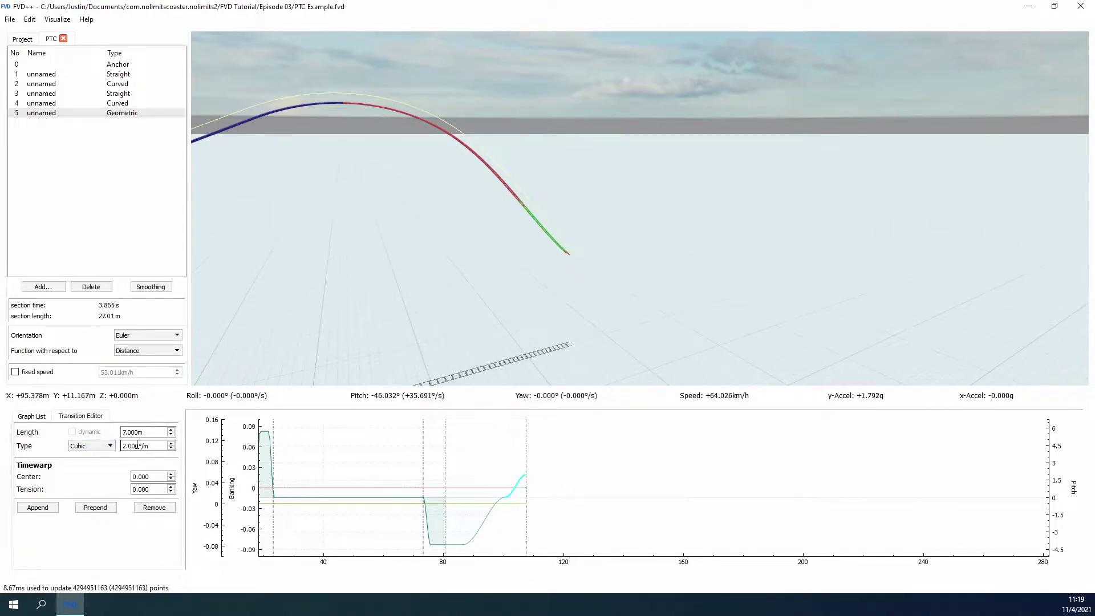
Append a constant 12 m pitch transition for the valley, and lengthen the cubic transition before it to 13 m.
{"action": "left_click", "coordinate": [46, 507]}
{"action": "scroll", "coordinate": [138, 431], "scroll_direction": "up", "scroll_amount": 9}
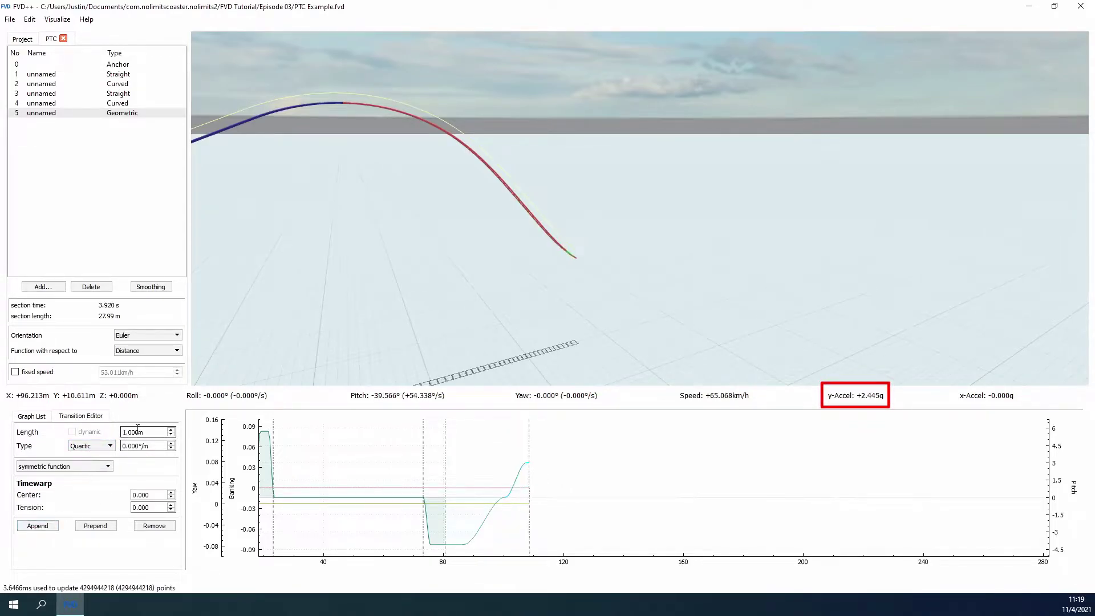
{"action": "left_click", "coordinate": [516, 472]}
{"action": "scroll", "coordinate": [145, 432], "scroll_direction": "up", "scroll_amount": 6}
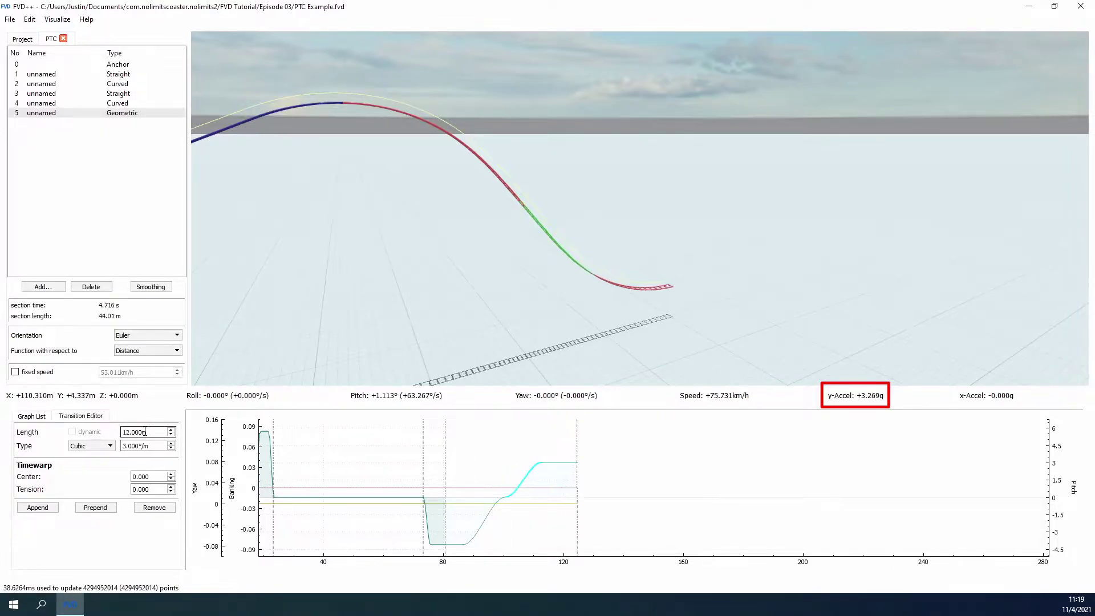
Set the length of the constant valley pitch transition to 23 m.
{"action": "left_click", "coordinate": [570, 463]}
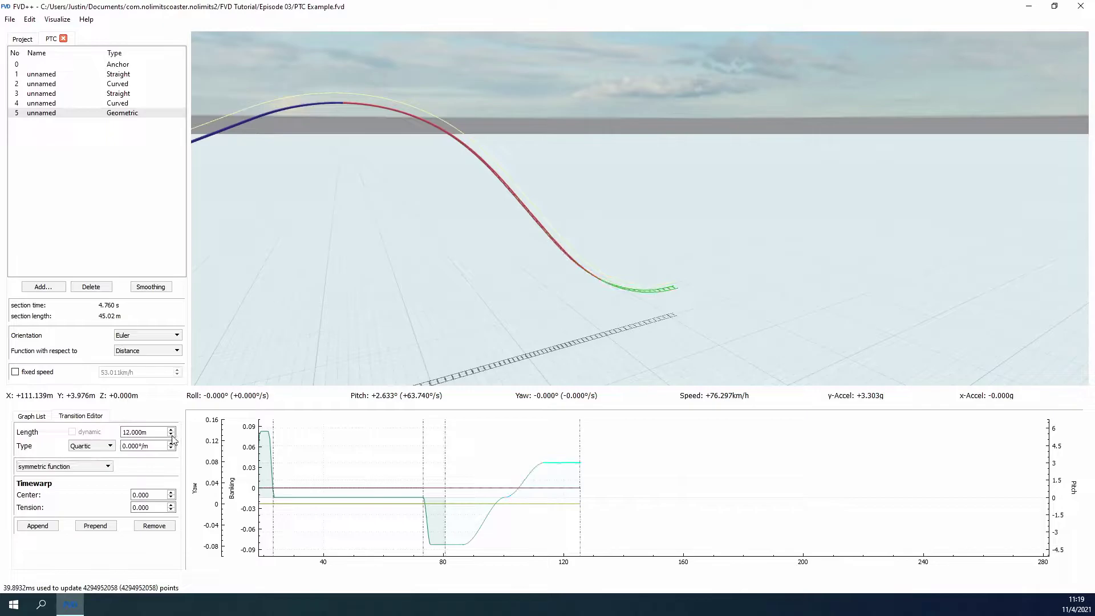
{"action": "scroll", "coordinate": [160, 432], "scroll_direction": "down", "scroll_amount": 1}
{"action": "scroll", "coordinate": [160, 432], "scroll_direction": "up", "scroll_amount": 9}
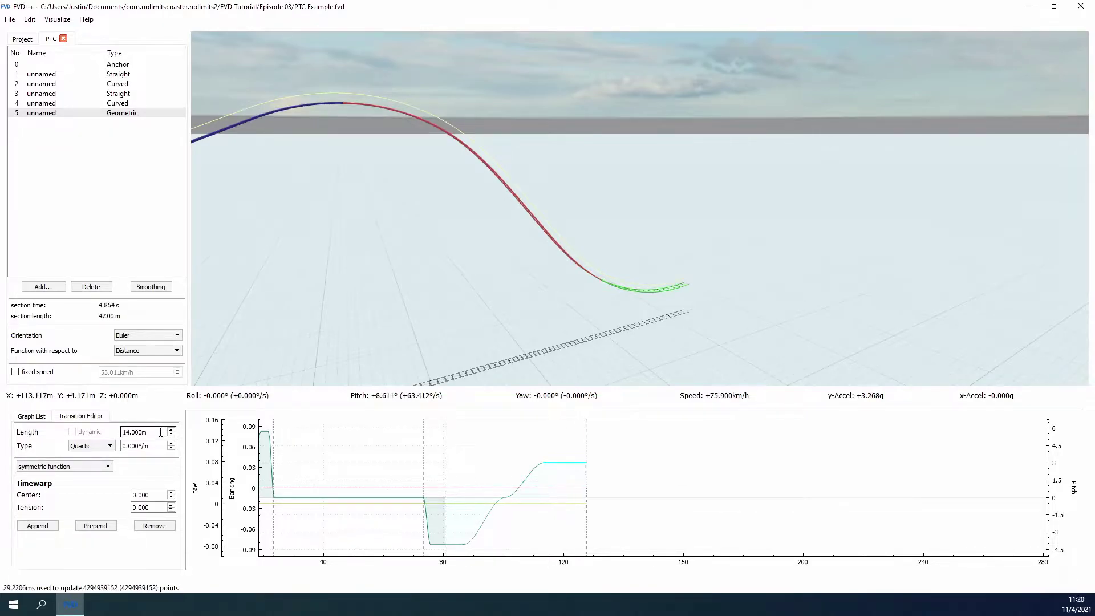
{"action": "scroll", "coordinate": [161, 431], "scroll_direction": "up", "scroll_amount": 6}
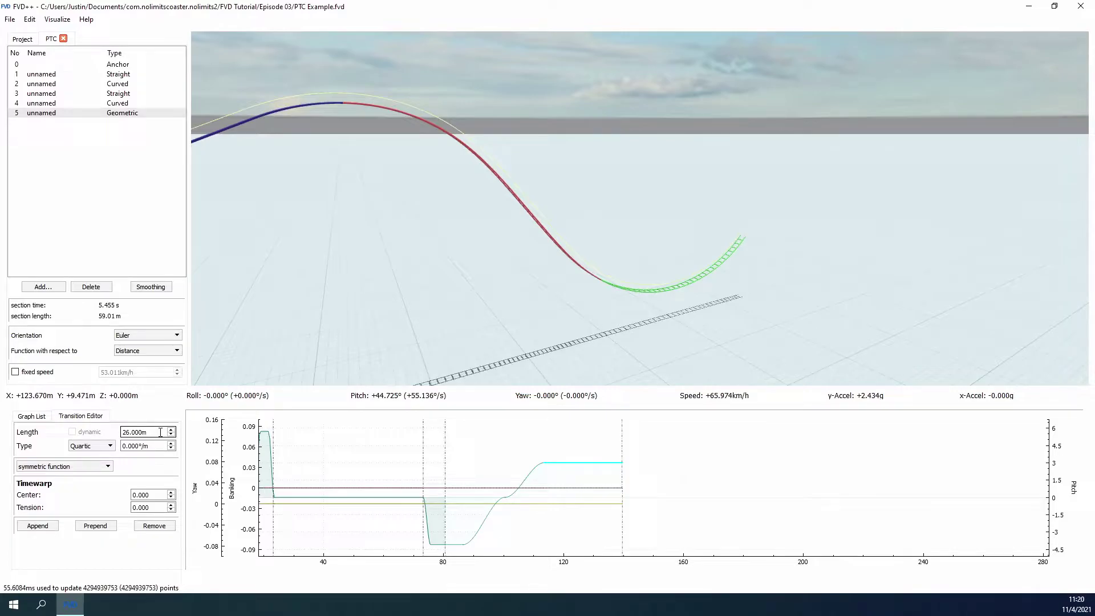
{"action": "scroll", "coordinate": [160, 432], "scroll_direction": "down", "scroll_amount": 3}
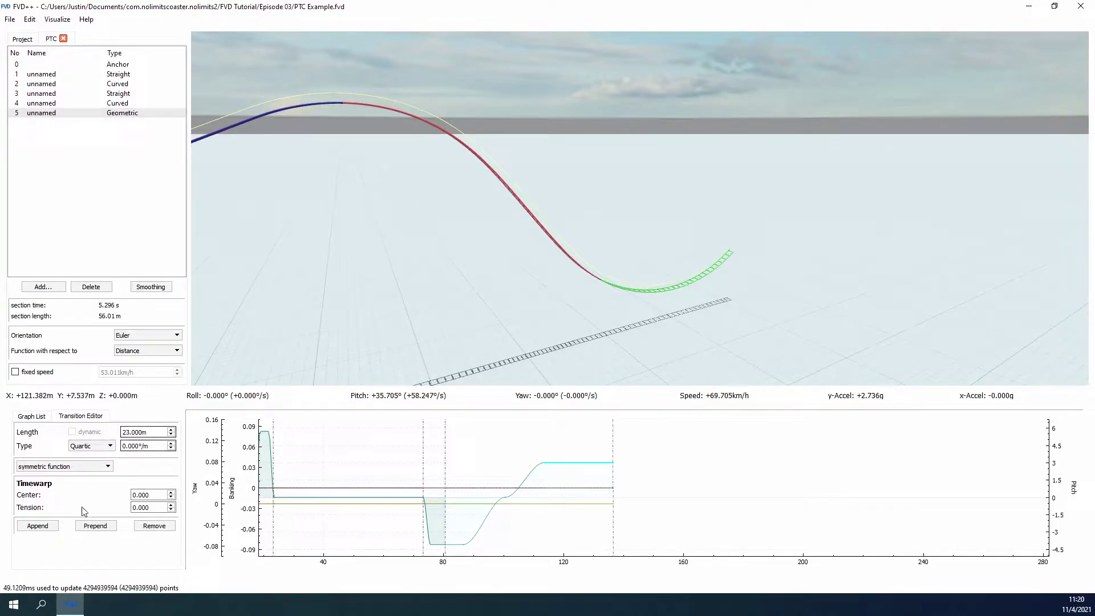
Append a 7 m cubic pitch transition with a change of -3°/m after the constant valley transition.
{"action": "left_click", "coordinate": [55, 524]}
{"action": "scroll", "coordinate": [141, 435], "scroll_direction": "up", "scroll_amount": 5}
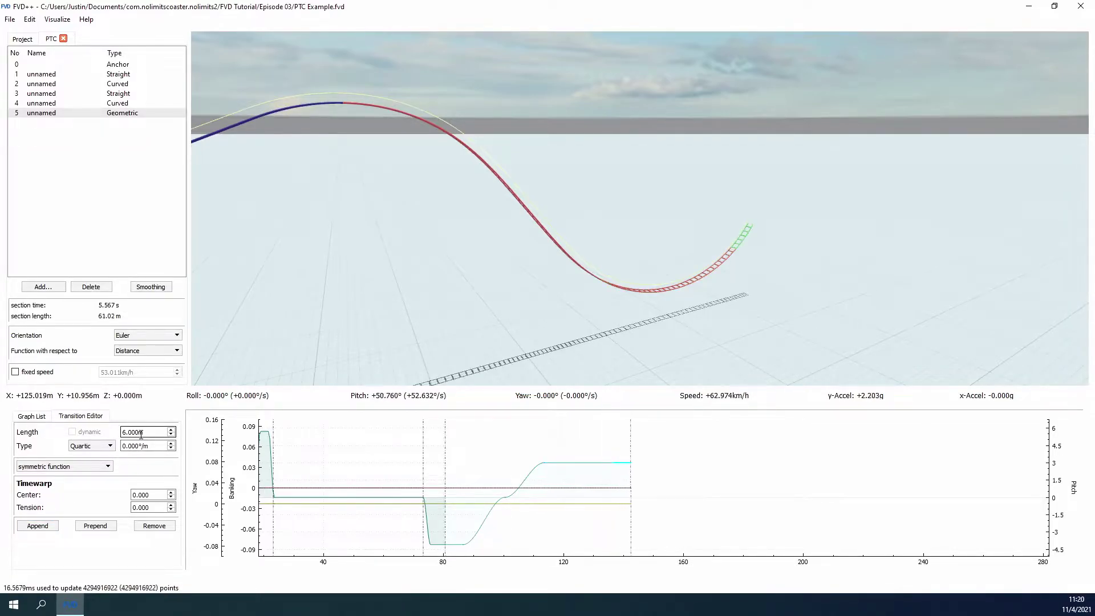
{"action": "scroll", "coordinate": [141, 434], "scroll_direction": "up", "scroll_amount": 1}
{"action": "left_click", "coordinate": [98, 446]}
{"action": "left_click", "coordinate": [100, 451]}
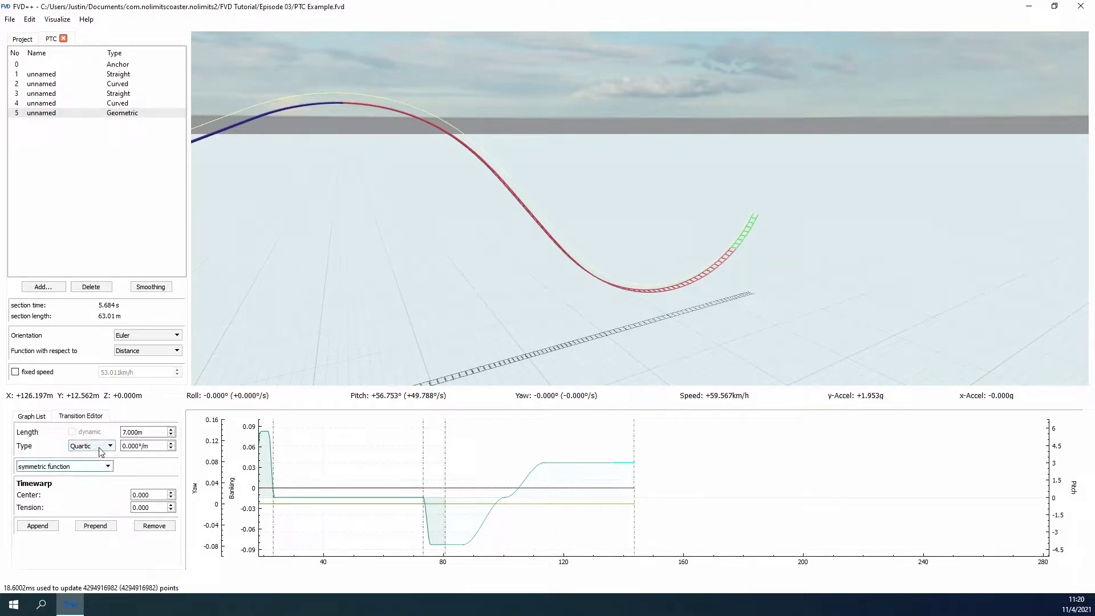
{"action": "left_click", "coordinate": [100, 449]}
{"action": "left_click", "coordinate": [79, 482]}
{"action": "scroll", "coordinate": [140, 446], "scroll_direction": "down", "scroll_amount": 3}
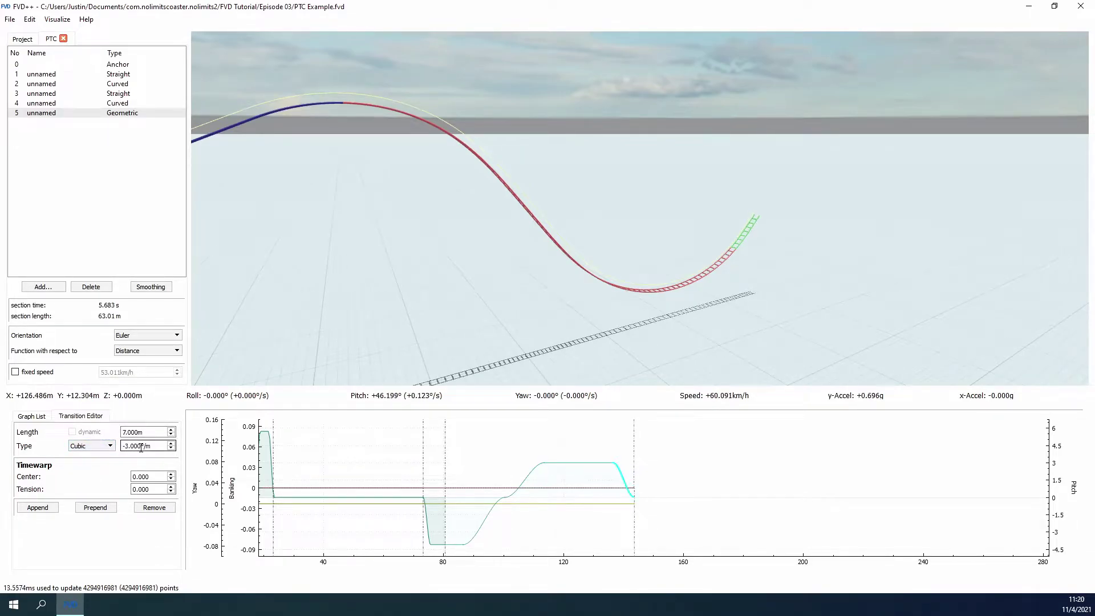
Set the length of the cubic transition leading out of the valley to 11 m.
{"action": "left_click", "coordinate": [533, 470]}
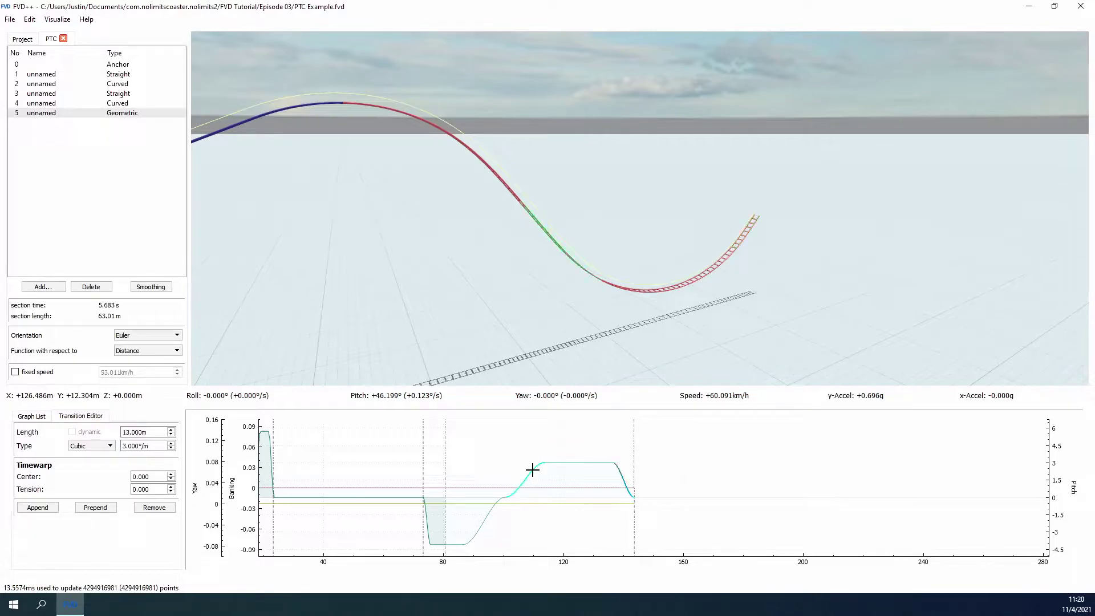
{"action": "left_click", "coordinate": [574, 462]}
{"action": "left_click", "coordinate": [625, 477]}
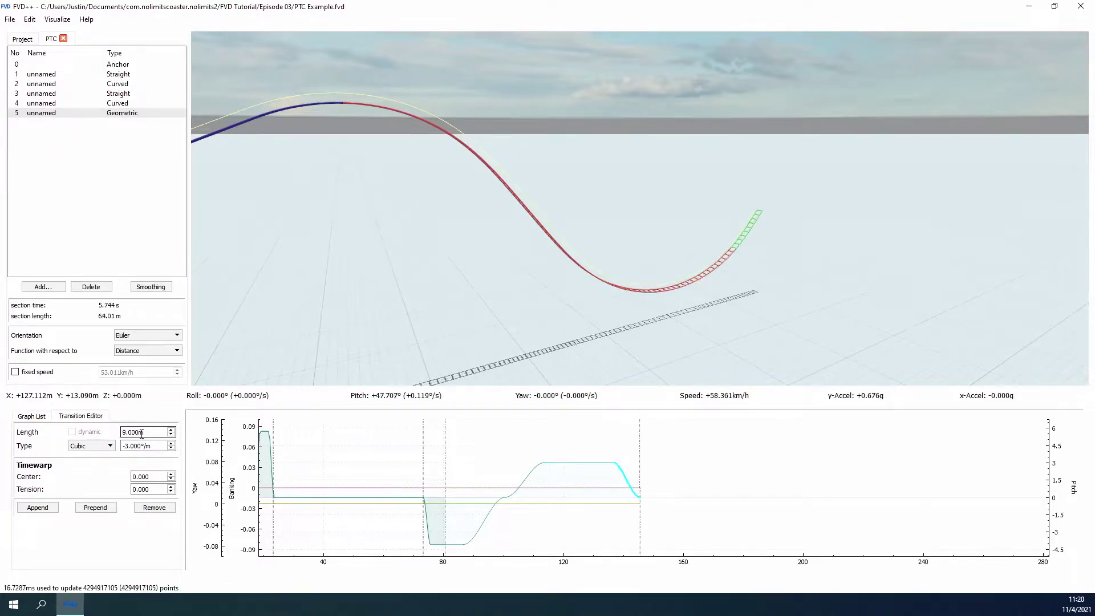
{"action": "scroll", "coordinate": [142, 433], "scroll_direction": "up", "scroll_amount": 2}
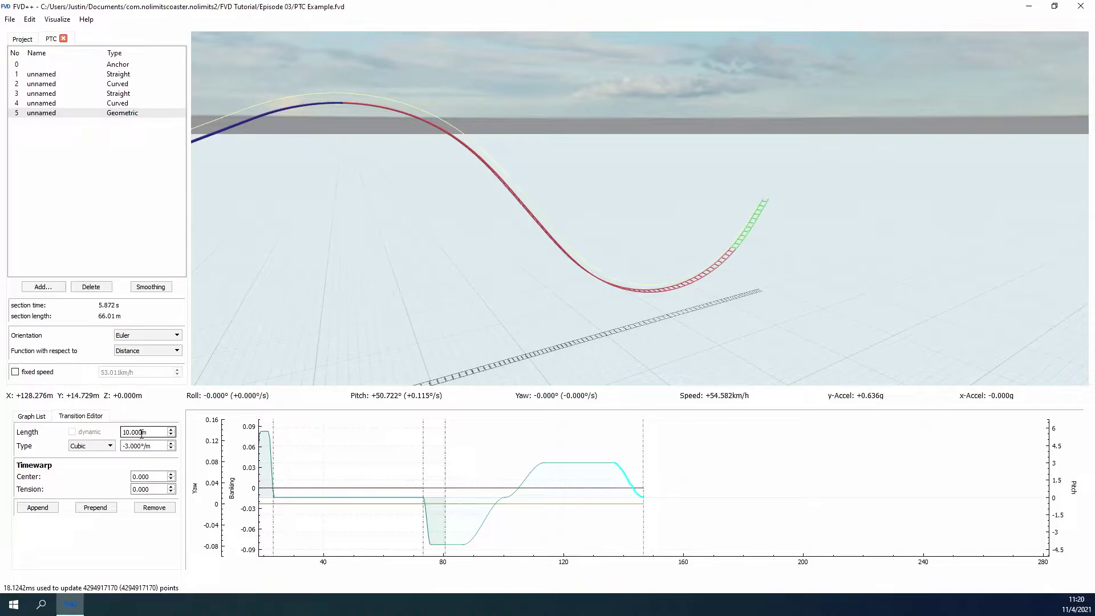
Shorten the constant valley pitch transition to 19 m, and reselect the cubic transition leading out of it.
{"action": "left_click", "coordinate": [567, 463]}
{"action": "scroll", "coordinate": [137, 435], "scroll_direction": "down", "scroll_amount": 3}
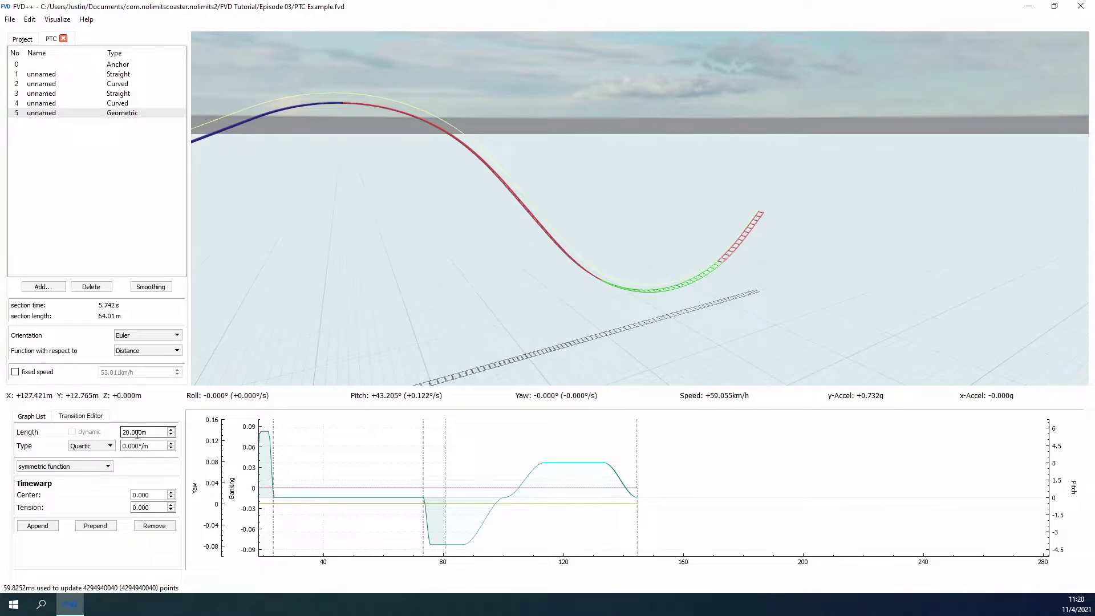
{"action": "scroll", "coordinate": [137, 435], "scroll_direction": "down", "scroll_amount": 1}
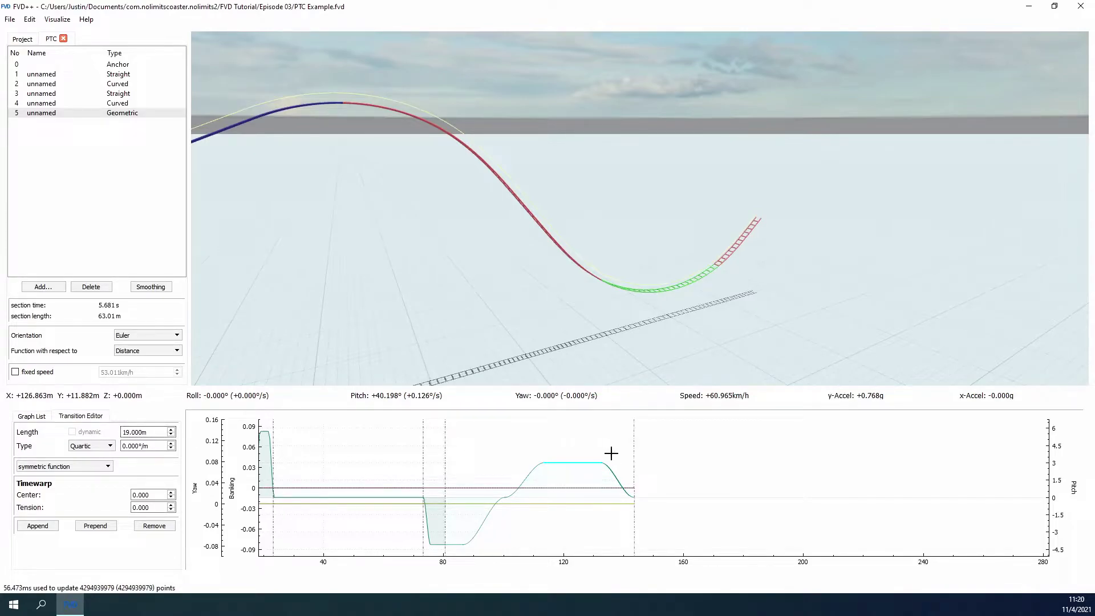
{"action": "left_click", "coordinate": [622, 479]}
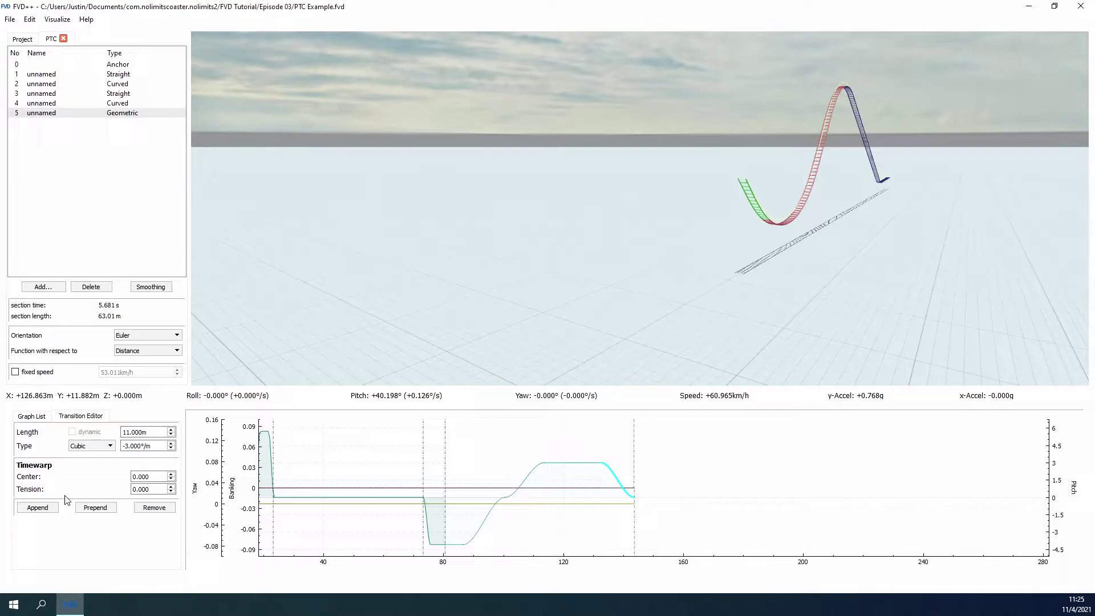
Append a 6 m cubic pitch transition with a change of -2.2°/m to start the hill after the valley.
{"action": "left_click", "coordinate": [51, 507]}
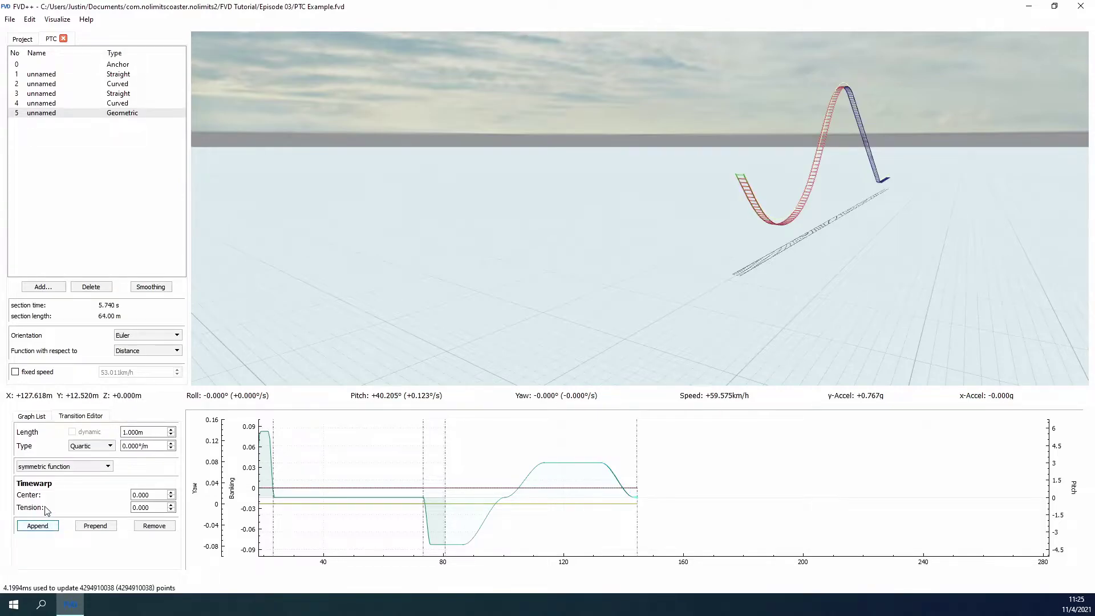
{"action": "left_click", "coordinate": [109, 446]}
{"action": "left_click", "coordinate": [99, 469]}
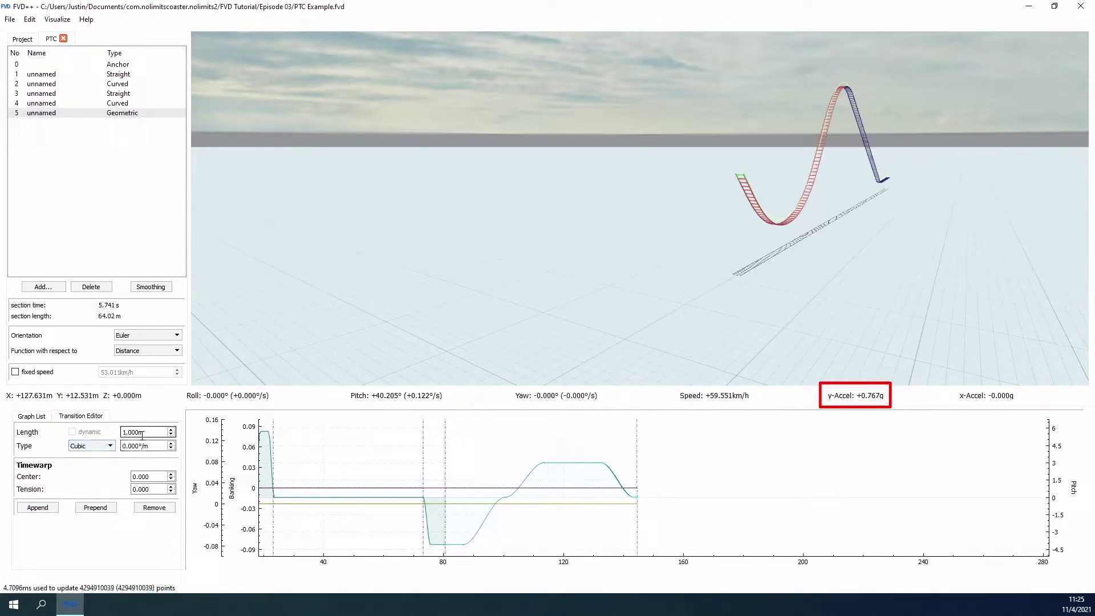
{"action": "scroll", "coordinate": [142, 435], "scroll_direction": "up", "scroll_amount": 20}
{"action": "scroll", "coordinate": [142, 432], "scroll_direction": "up", "scroll_amount": 20}
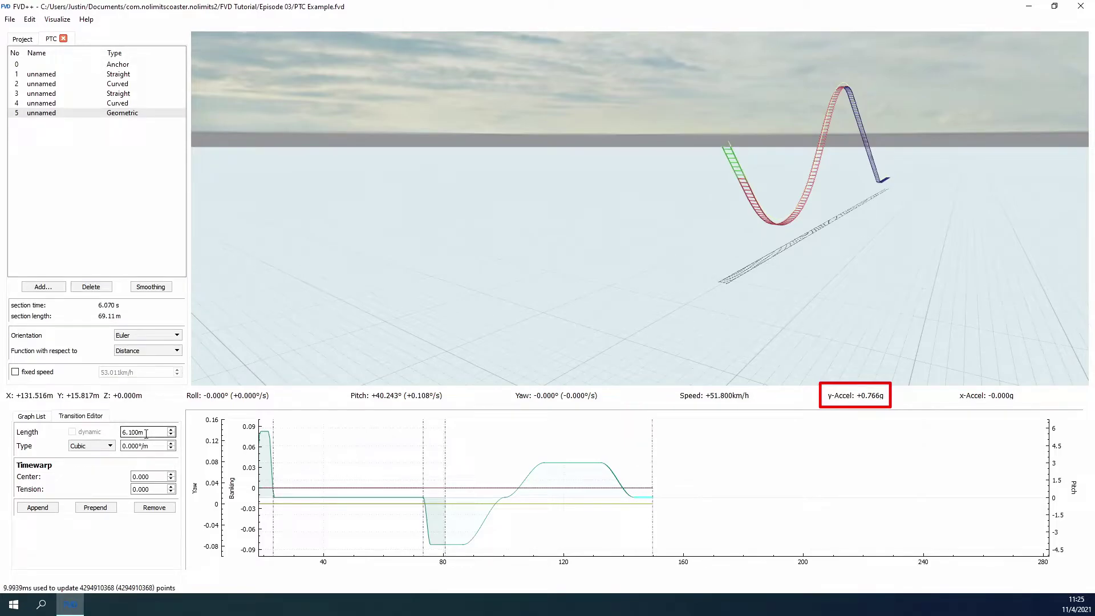
{"action": "scroll", "coordinate": [148, 448], "scroll_direction": "down", "scroll_amount": 10}
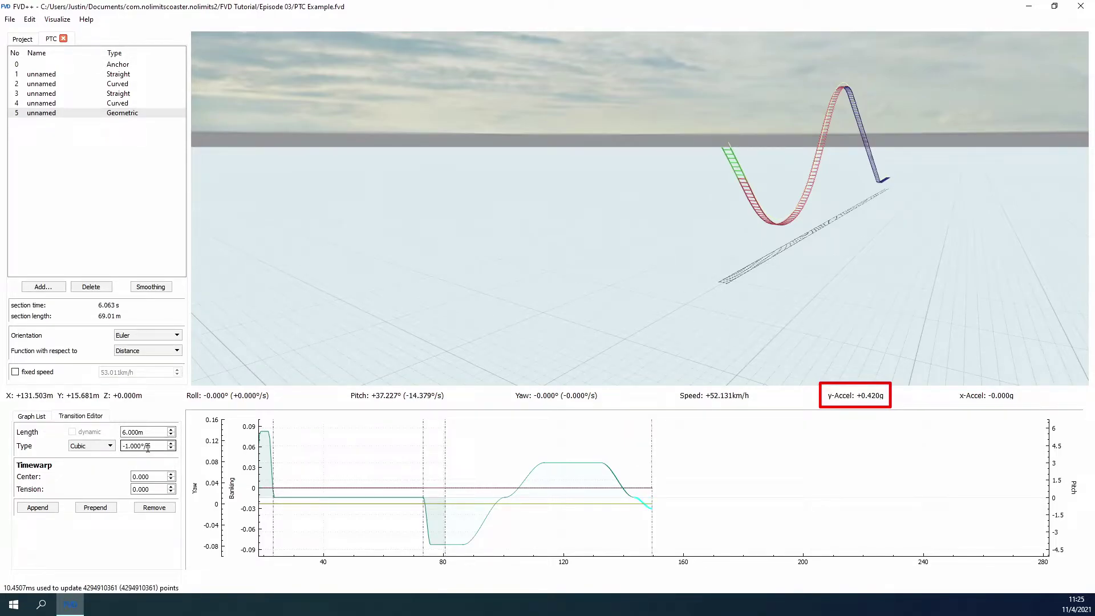
{"action": "scroll", "coordinate": [148, 449], "scroll_direction": "down", "scroll_amount": 10}
{"action": "scroll", "coordinate": [148, 448], "scroll_direction": "down", "scroll_amount": 2}
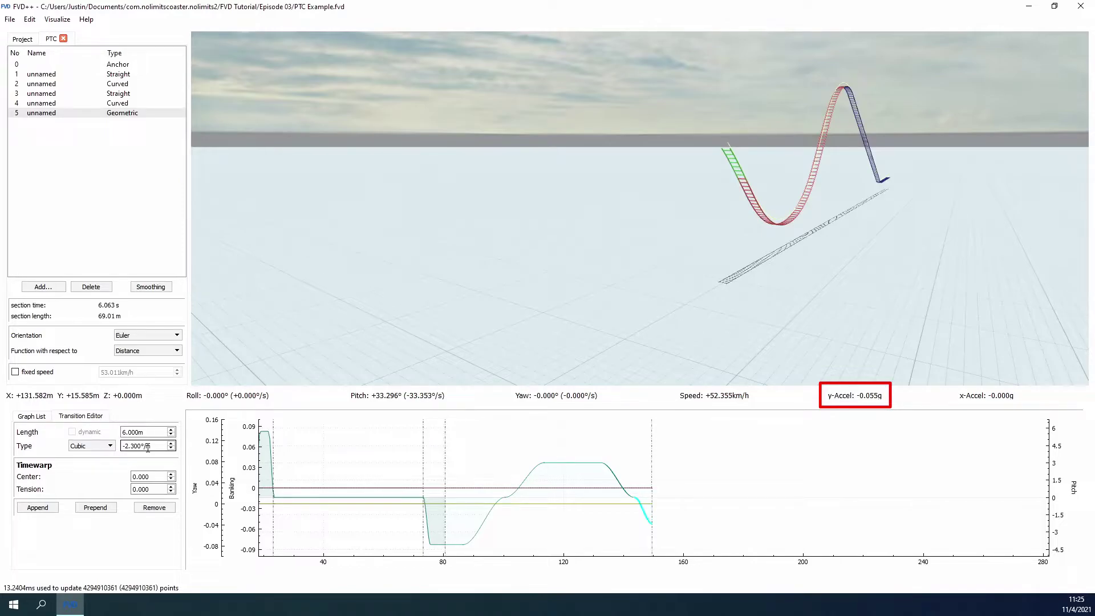
{"action": "scroll", "coordinate": [148, 448], "scroll_direction": "up", "scroll_amount": 2}
{"action": "scroll", "coordinate": [147, 448], "scroll_direction": "down", "scroll_amount": 1}
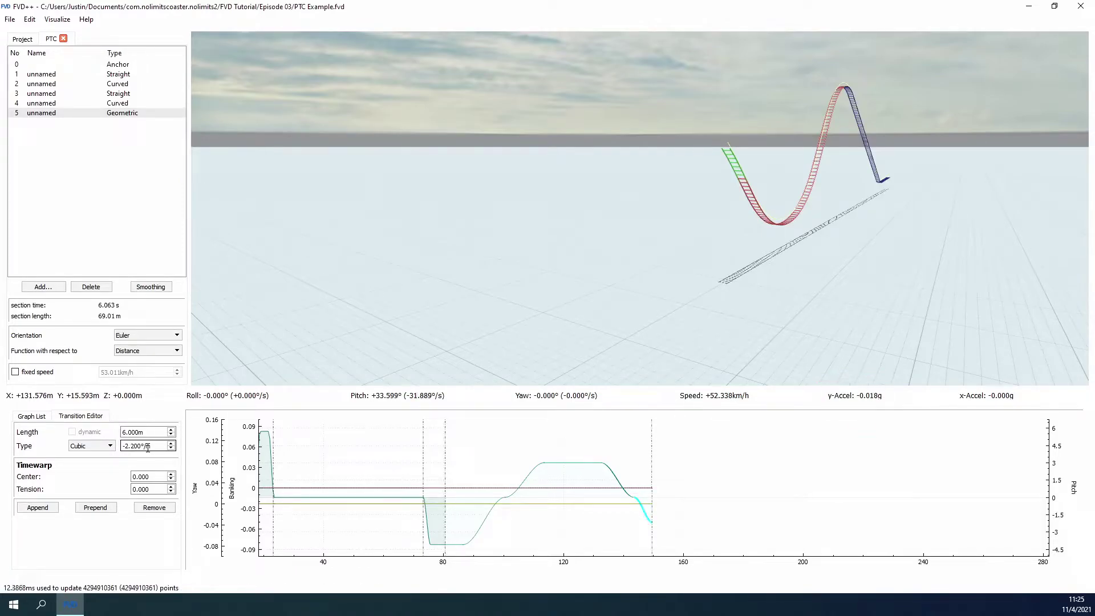
Append a constant pitch transition over the hill with a length of 32 m and a change of 0°/m.
{"action": "left_click", "coordinate": [38, 507]}
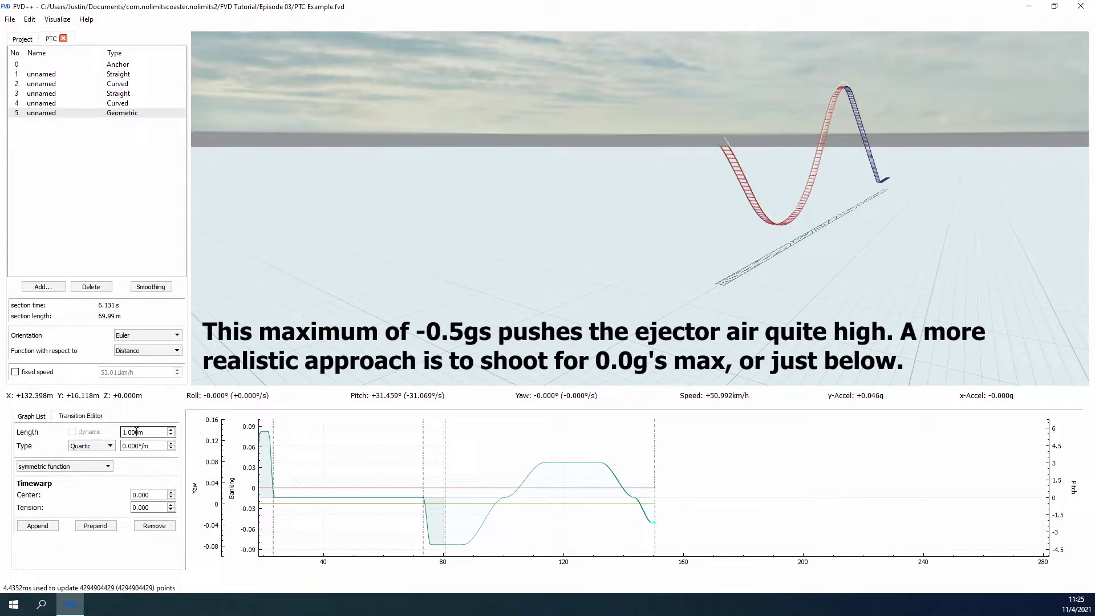
{"action": "scroll", "coordinate": [136, 432], "scroll_direction": "up", "scroll_amount": 10}
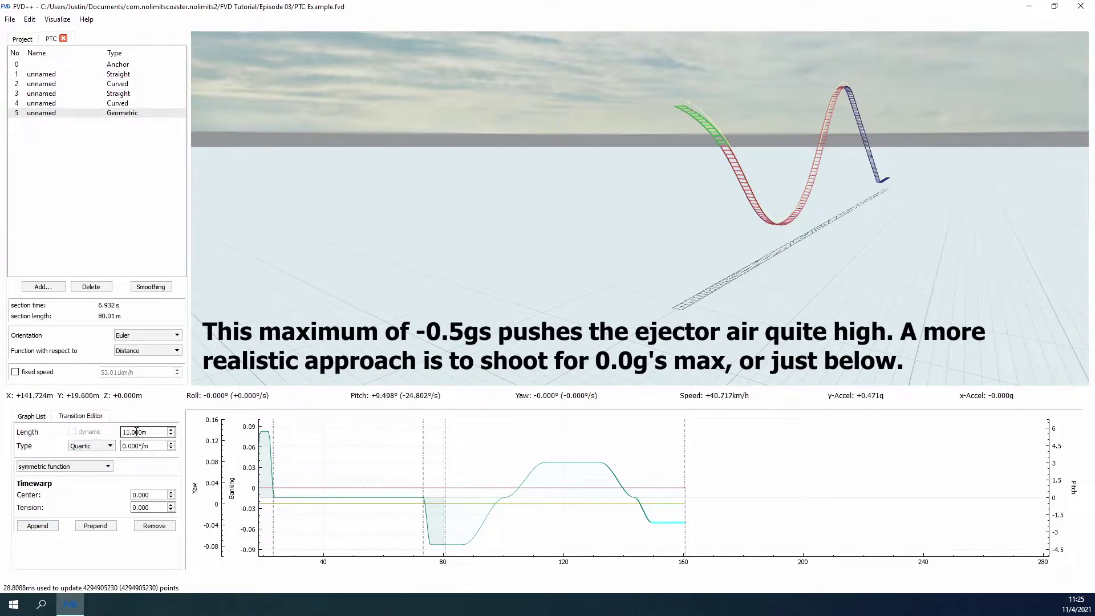
{"action": "scroll", "coordinate": [136, 432], "scroll_direction": "up", "scroll_amount": 3}
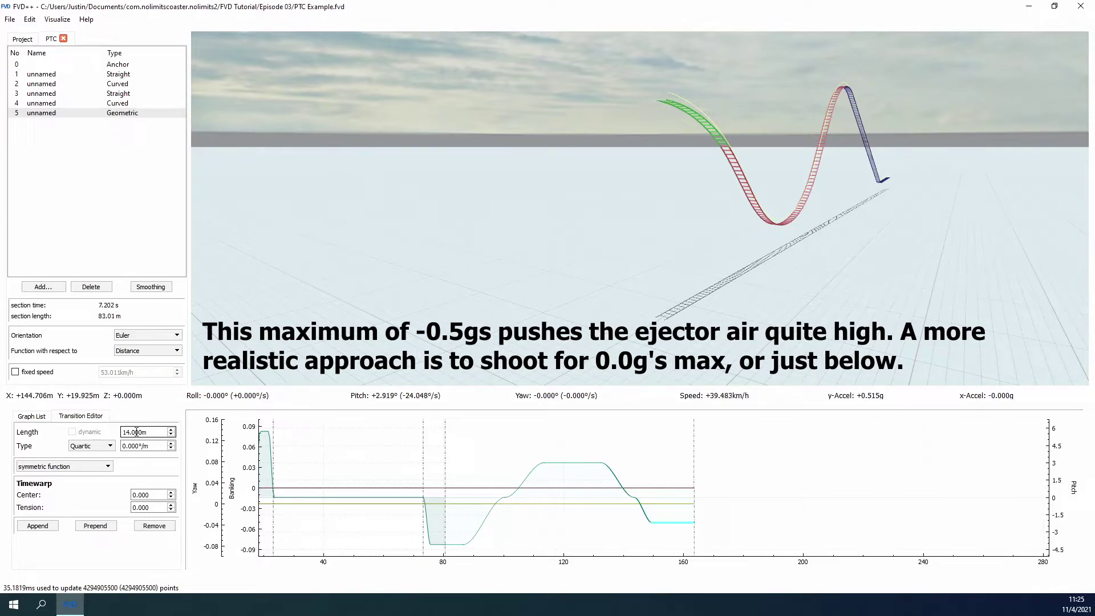
{"action": "scroll", "coordinate": [136, 431], "scroll_direction": "up", "scroll_amount": 6}
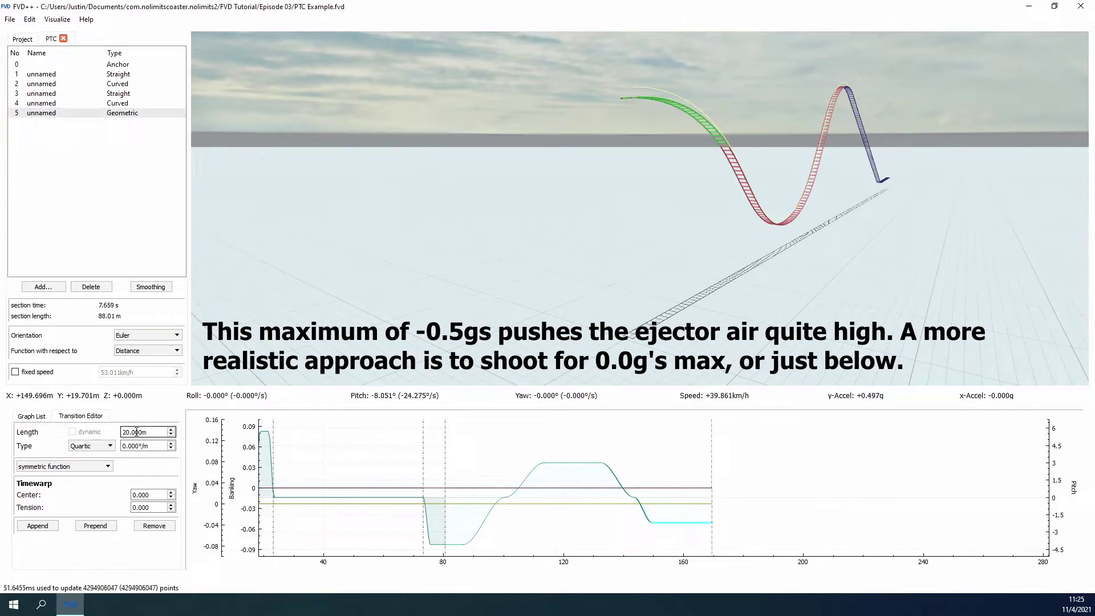
{"action": "scroll", "coordinate": [136, 431], "scroll_direction": "up", "scroll_amount": 6}
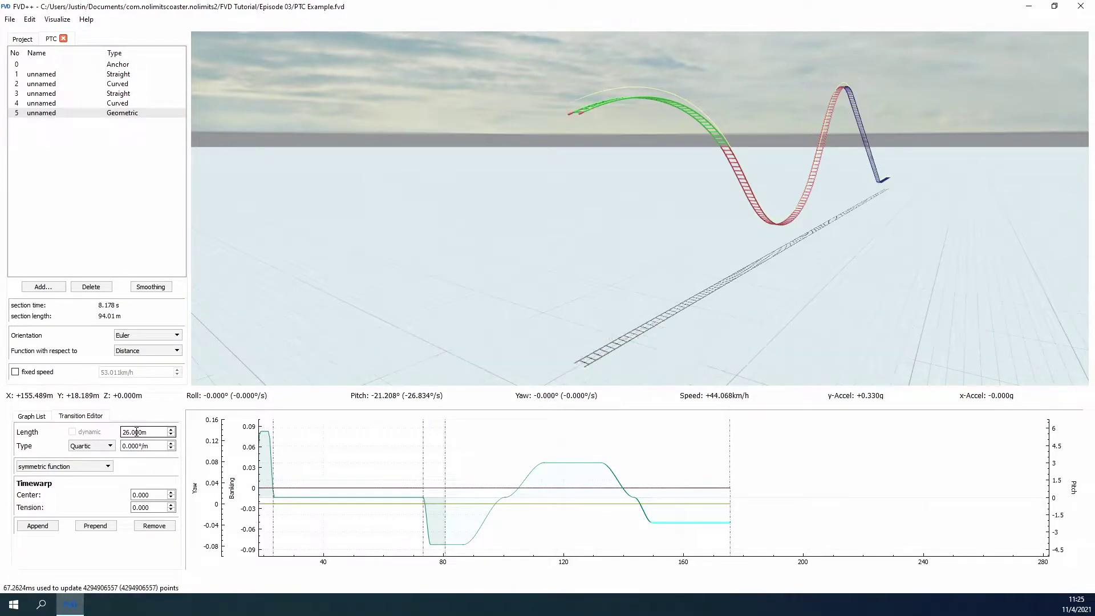
{"action": "scroll", "coordinate": [136, 432], "scroll_direction": "up", "scroll_amount": 4}
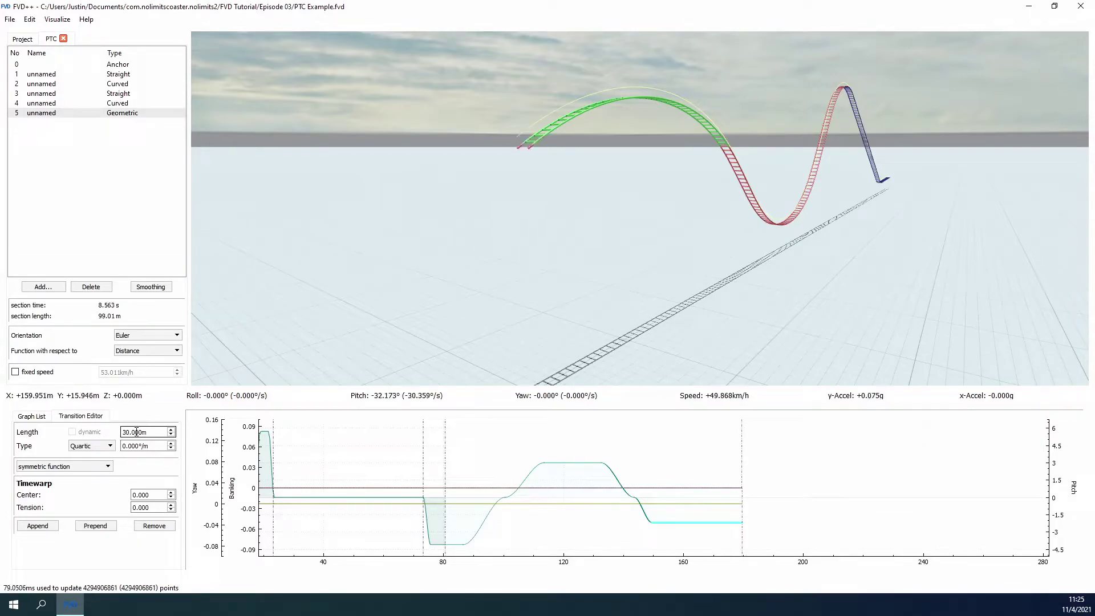
{"action": "scroll", "coordinate": [136, 432], "scroll_direction": "up", "scroll_amount": 2}
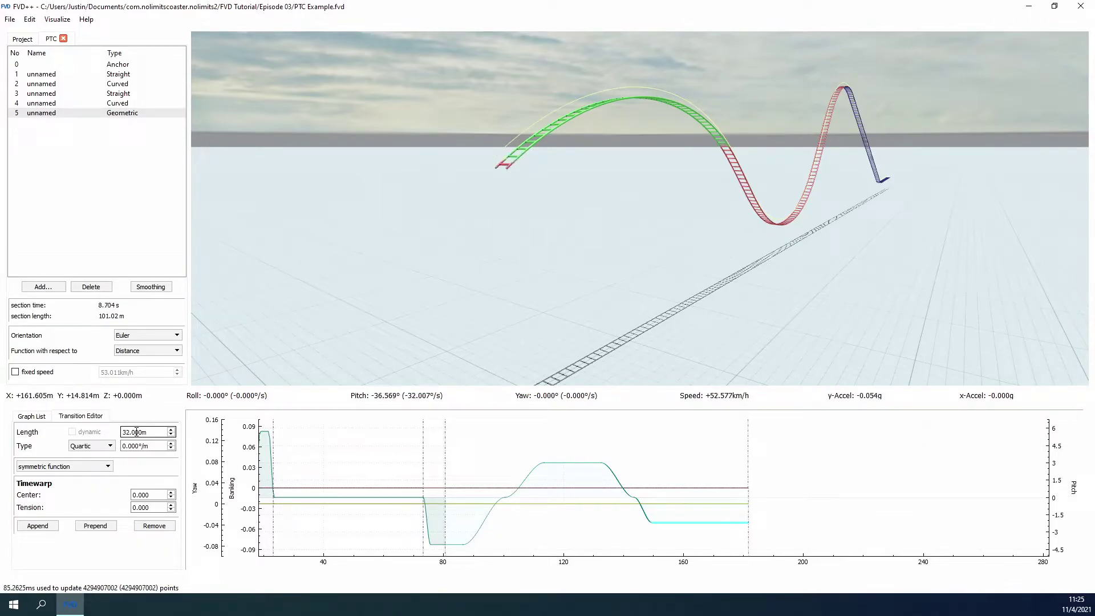
Try shortening the constant hill transition to 13 m, and return its length to 32 m.
{"action": "scroll", "coordinate": [137, 432], "scroll_direction": "down", "scroll_amount": 18}
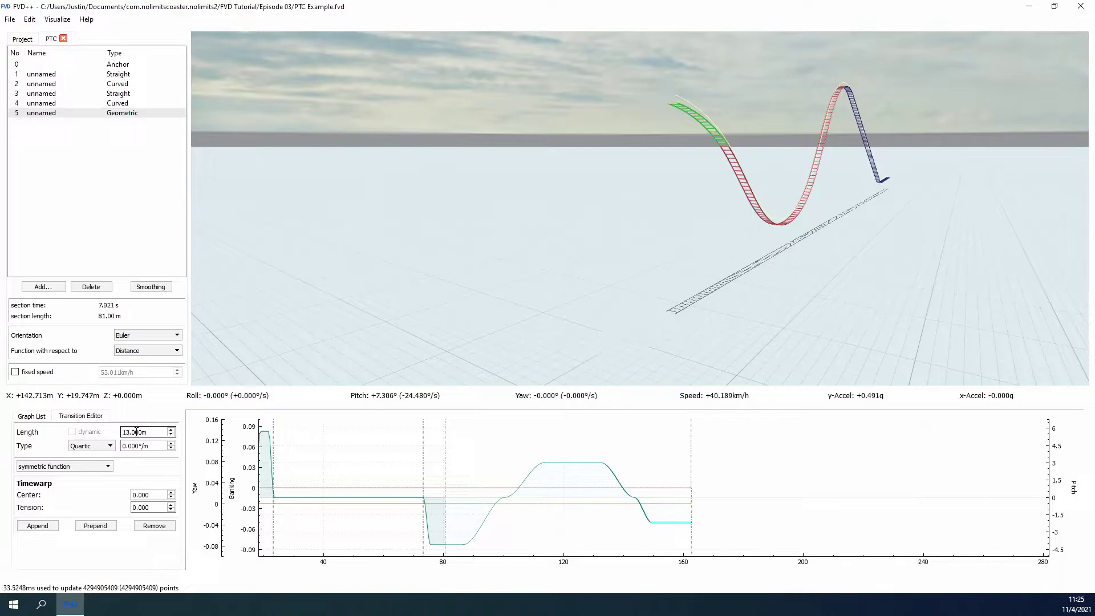
{"action": "scroll", "coordinate": [136, 431], "scroll_direction": "up", "scroll_amount": 2}
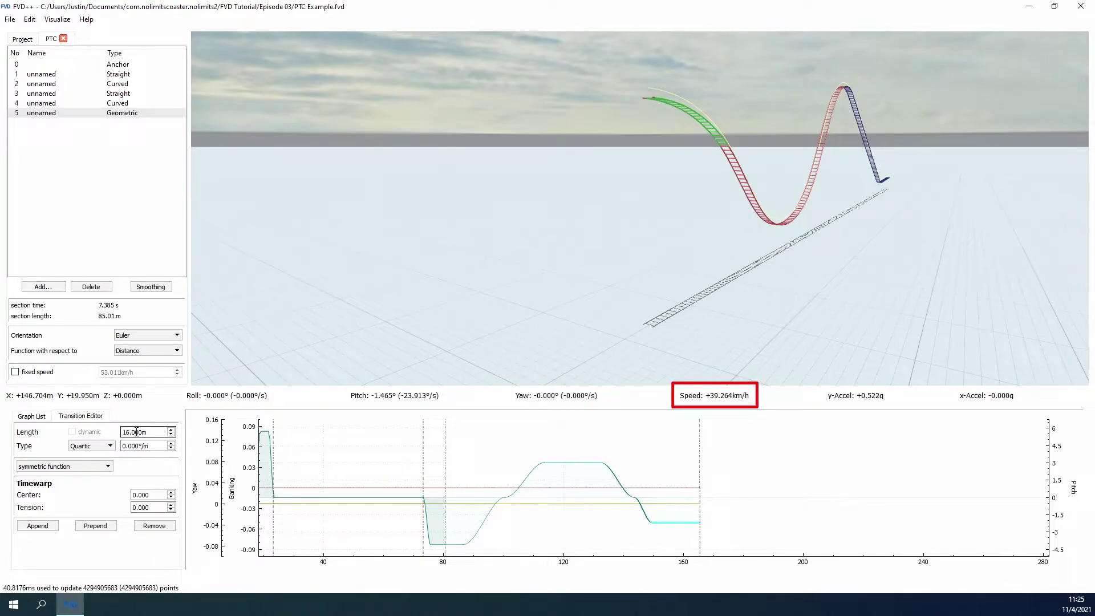
{"action": "scroll", "coordinate": [136, 432], "scroll_direction": "up", "scroll_amount": 9}
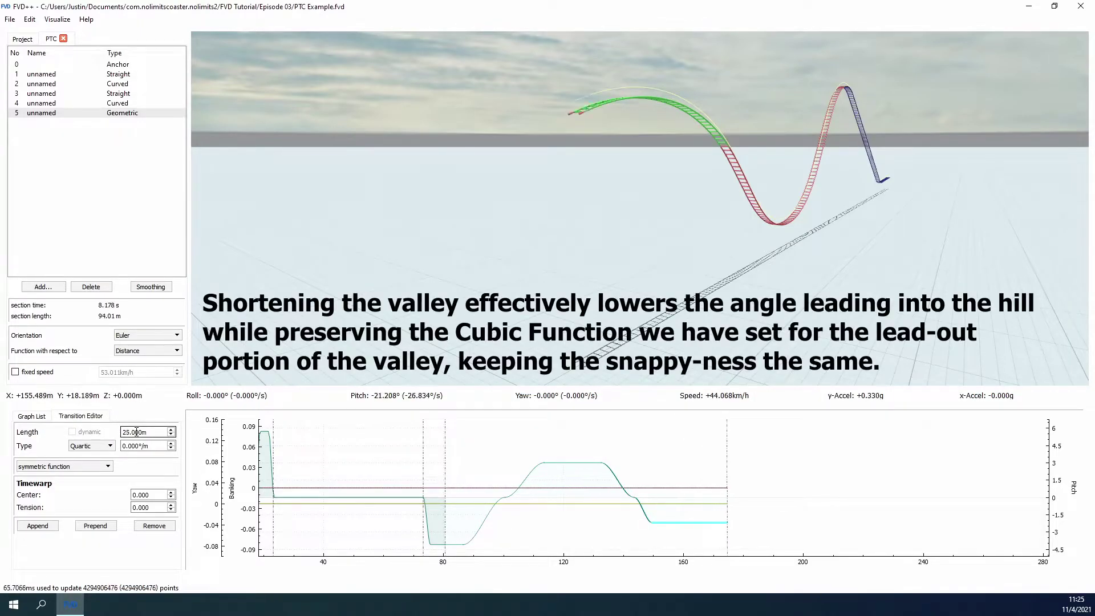
{"action": "scroll", "coordinate": [136, 432], "scroll_direction": "up", "scroll_amount": 5}
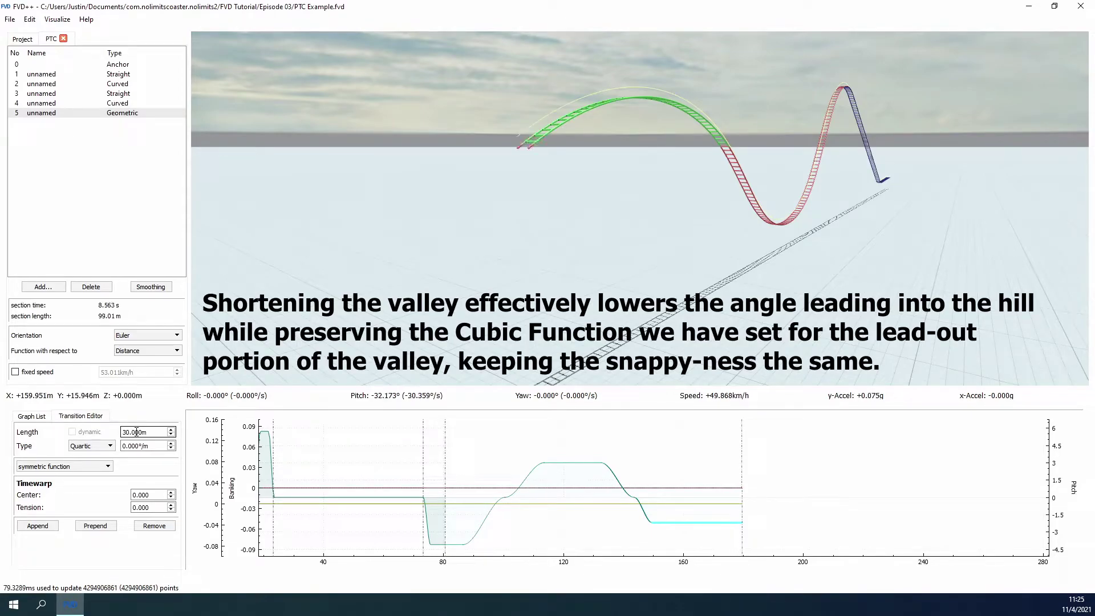
{"action": "scroll", "coordinate": [136, 432], "scroll_direction": "up", "scroll_amount": 1}
{"action": "scroll", "coordinate": [137, 432], "scroll_direction": "up", "scroll_amount": 1}
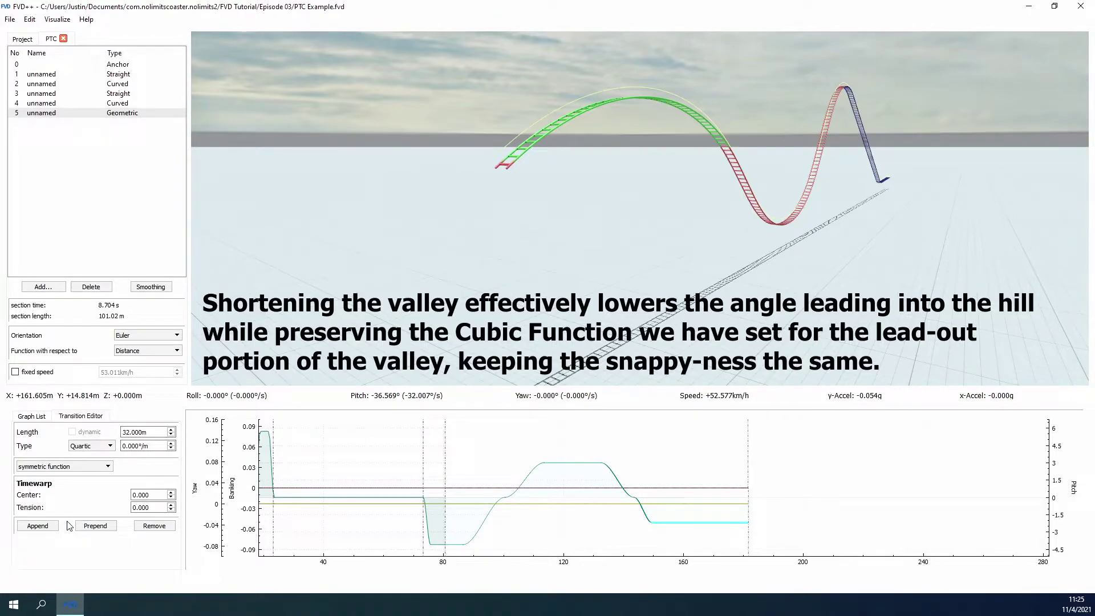
Append a 6 m cubic pitch transition with a change of 2.2°/m to lead out of the hill.
{"action": "left_click", "coordinate": [38, 526]}
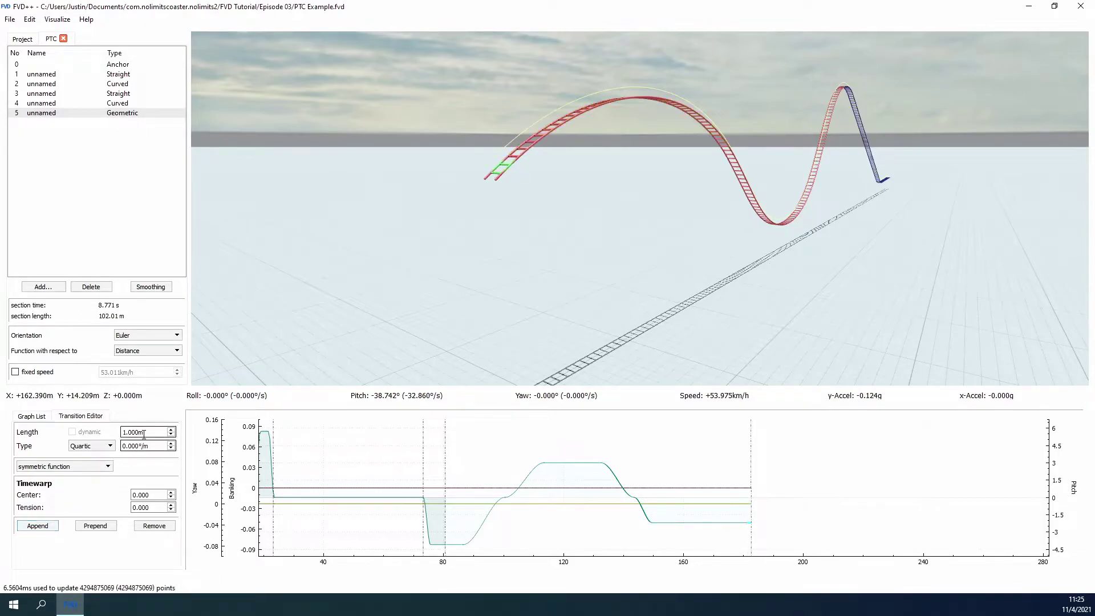
{"action": "scroll", "coordinate": [144, 433], "scroll_direction": "up", "scroll_amount": 4}
{"action": "scroll", "coordinate": [144, 434], "scroll_direction": "up", "scroll_amount": 1}
{"action": "left_click", "coordinate": [92, 446]}
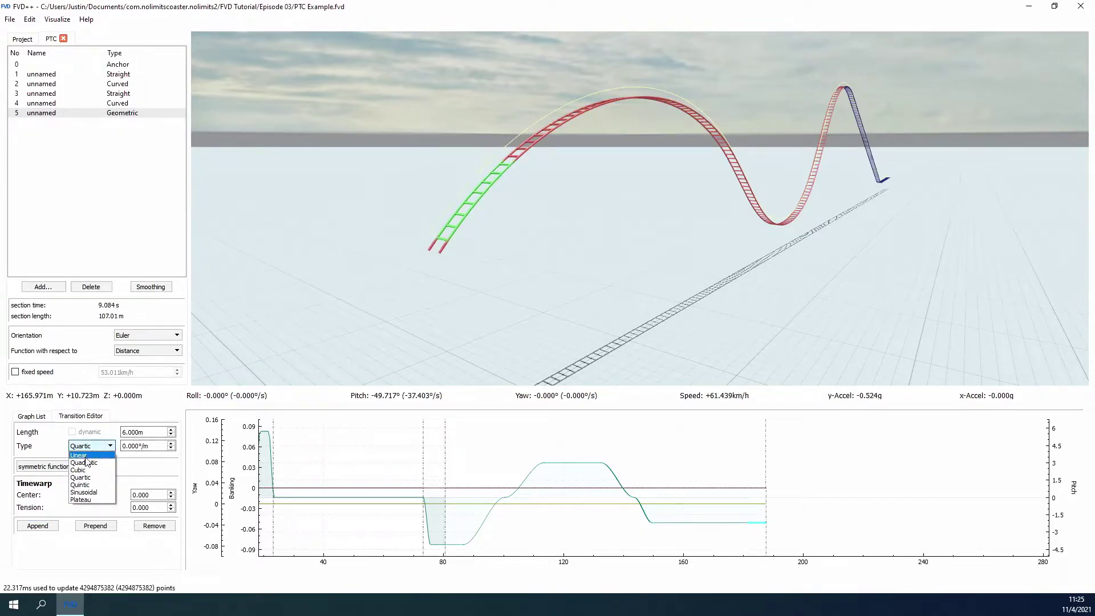
{"action": "left_click", "coordinate": [92, 477]}
{"action": "scroll", "coordinate": [135, 447], "scroll_direction": "up", "scroll_amount": 3}
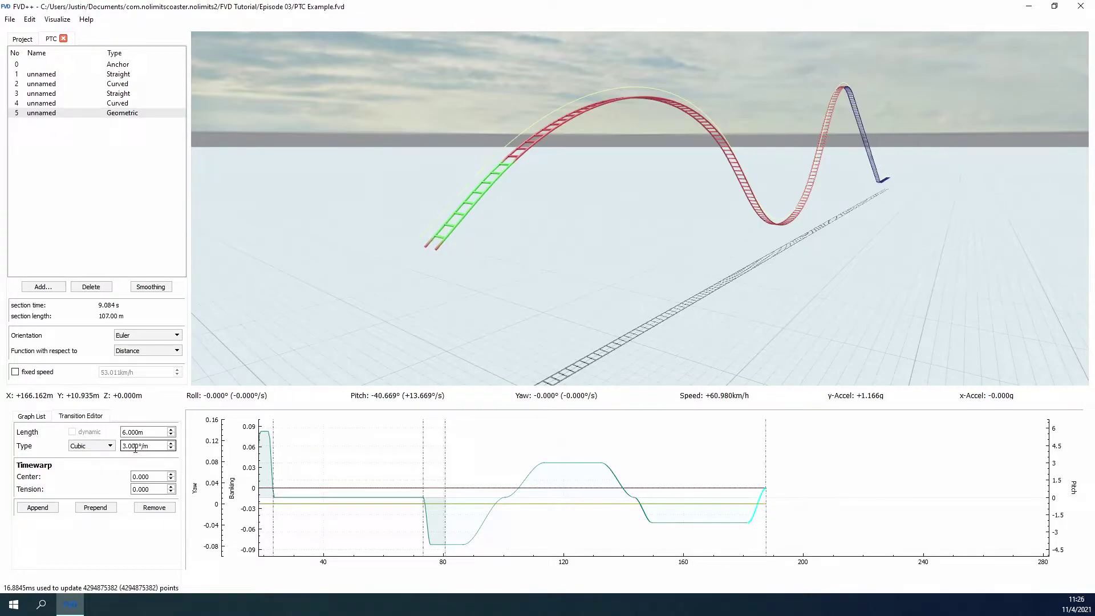
{"action": "scroll", "coordinate": [136, 447], "scroll_direction": "down", "scroll_amount": 5}
{"action": "left_click", "coordinate": [641, 509]}
{"action": "left_click", "coordinate": [762, 505]}
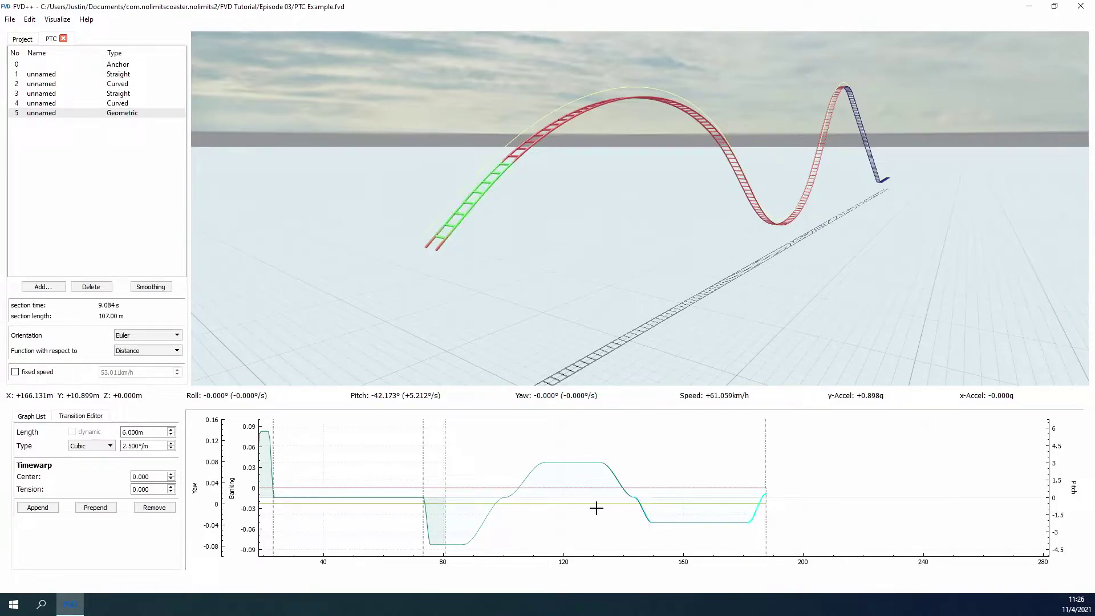
{"action": "scroll", "coordinate": [156, 450], "scroll_direction": "down", "scroll_amount": 3}
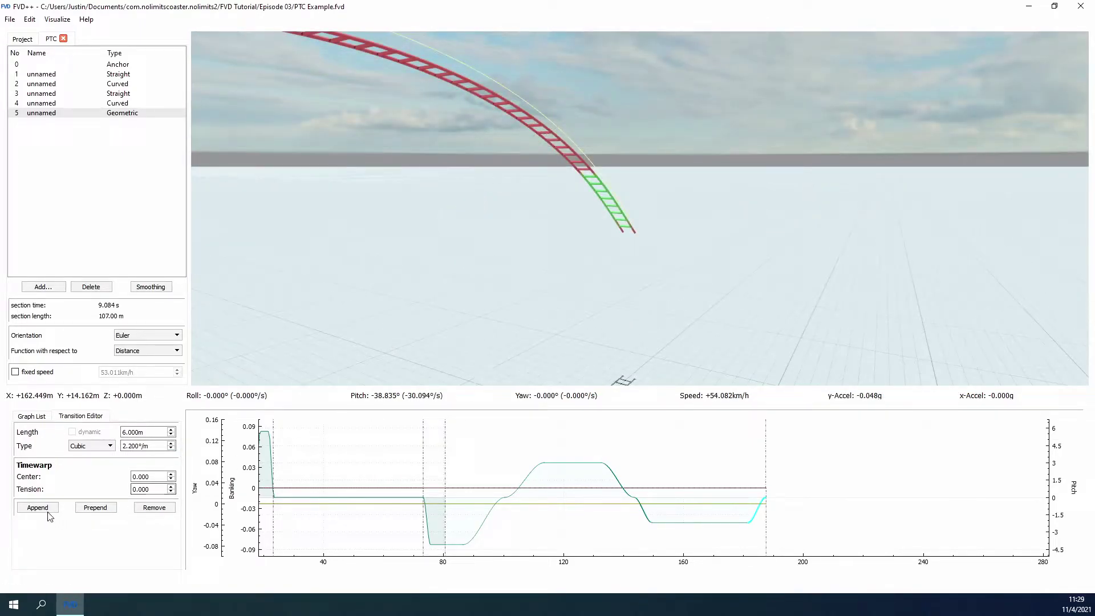
Append a 7 m cubic pitch transition with a change of 3°/m to begin the pull-out after the airtime hill.
{"action": "left_click", "coordinate": [38, 507]}
{"action": "scroll", "coordinate": [128, 432], "scroll_direction": "up", "scroll_amount": 5}
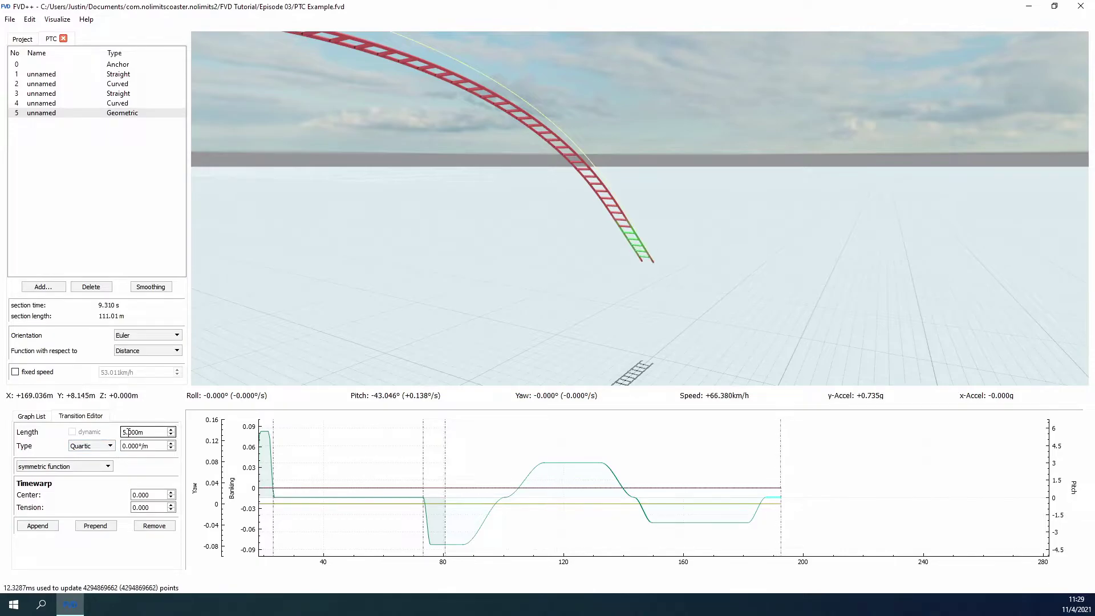
{"action": "scroll", "coordinate": [129, 432], "scroll_direction": "up", "scroll_amount": 1}
{"action": "left_click", "coordinate": [91, 445]}
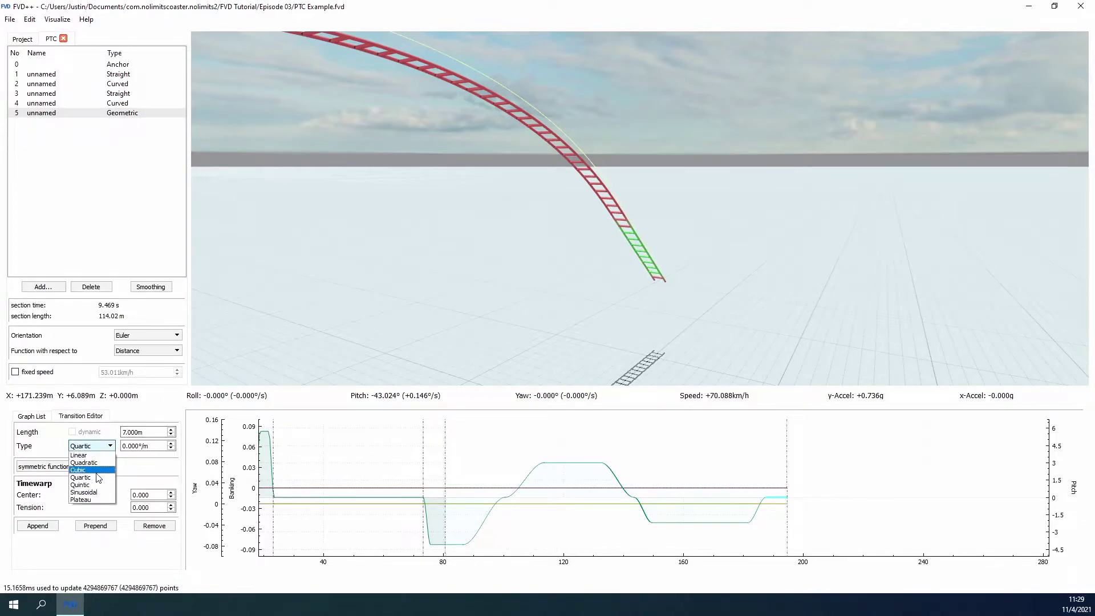
{"action": "left_click", "coordinate": [91, 470]}
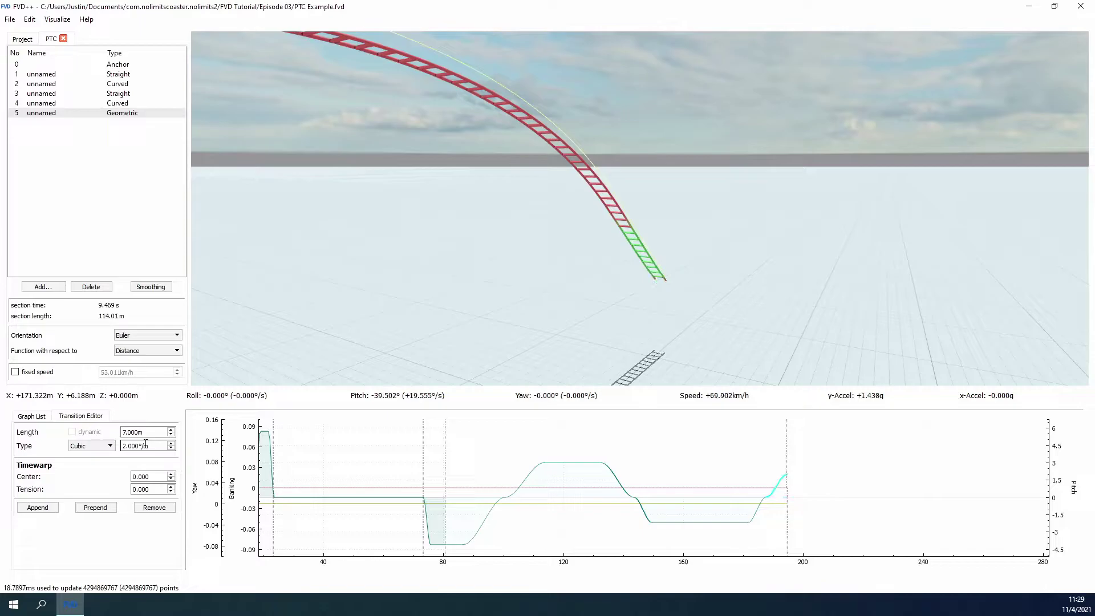
Append a constant pitch transition through the second valley with a length of 22 m and a change of 0°/m.
{"action": "left_click", "coordinate": [38, 507]}
{"action": "scroll", "coordinate": [135, 434], "scroll_direction": "up", "scroll_amount": 6}
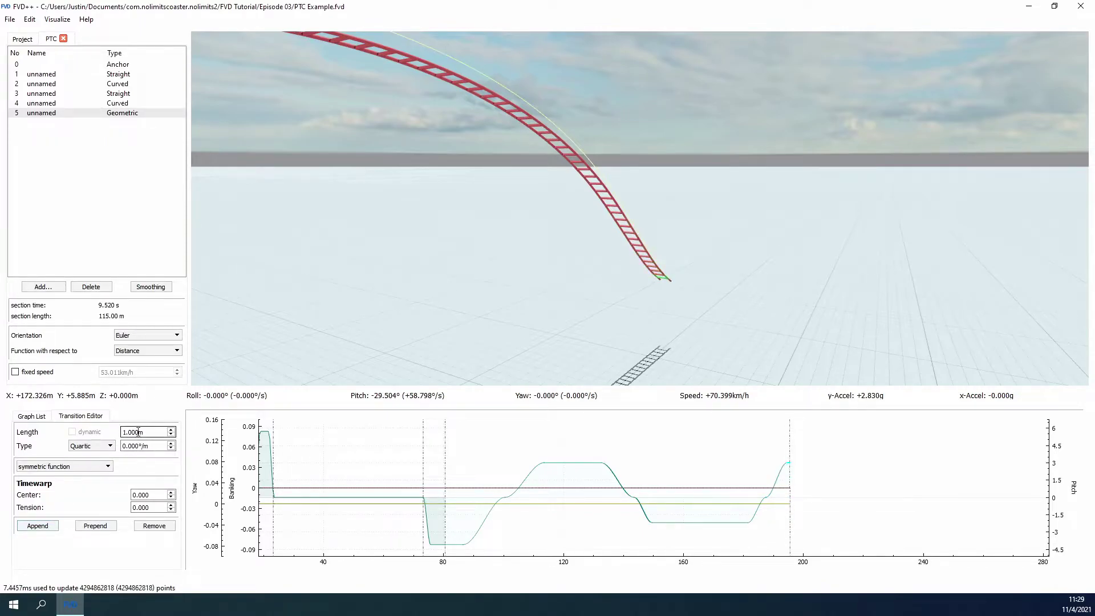
{"action": "scroll", "coordinate": [138, 432], "scroll_direction": "up", "scroll_amount": 6}
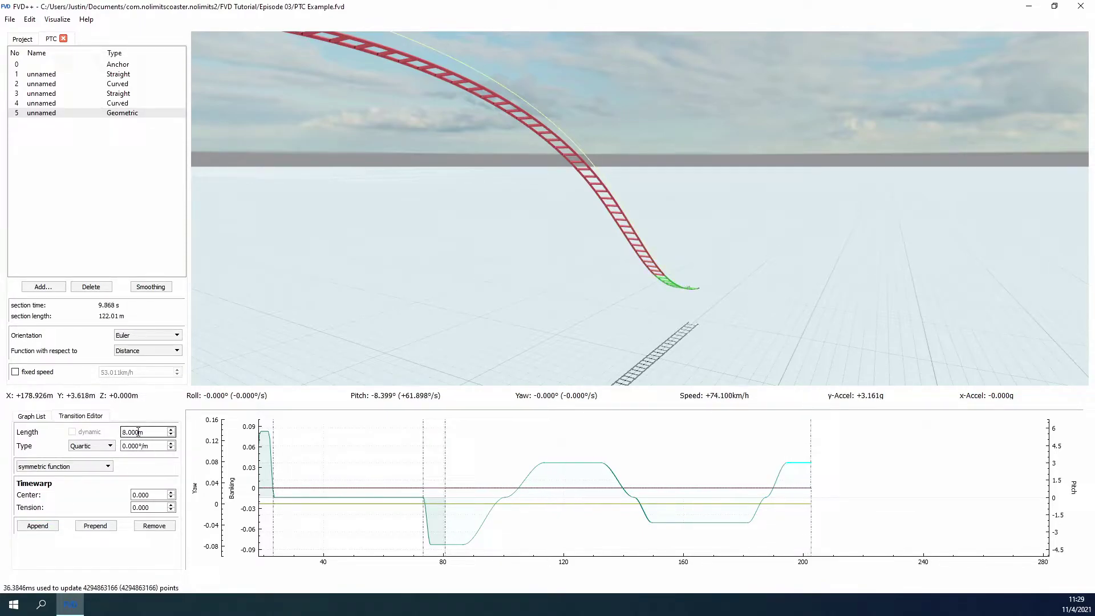
{"action": "scroll", "coordinate": [138, 432], "scroll_direction": "up", "scroll_amount": 4}
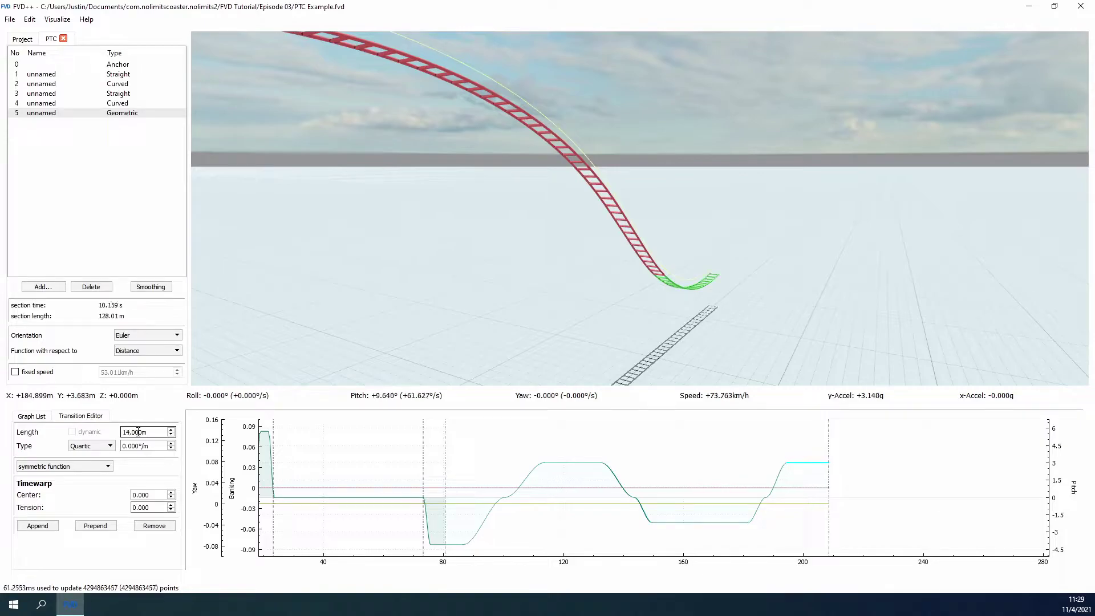
{"action": "scroll", "coordinate": [138, 432], "scroll_direction": "up", "scroll_amount": 4}
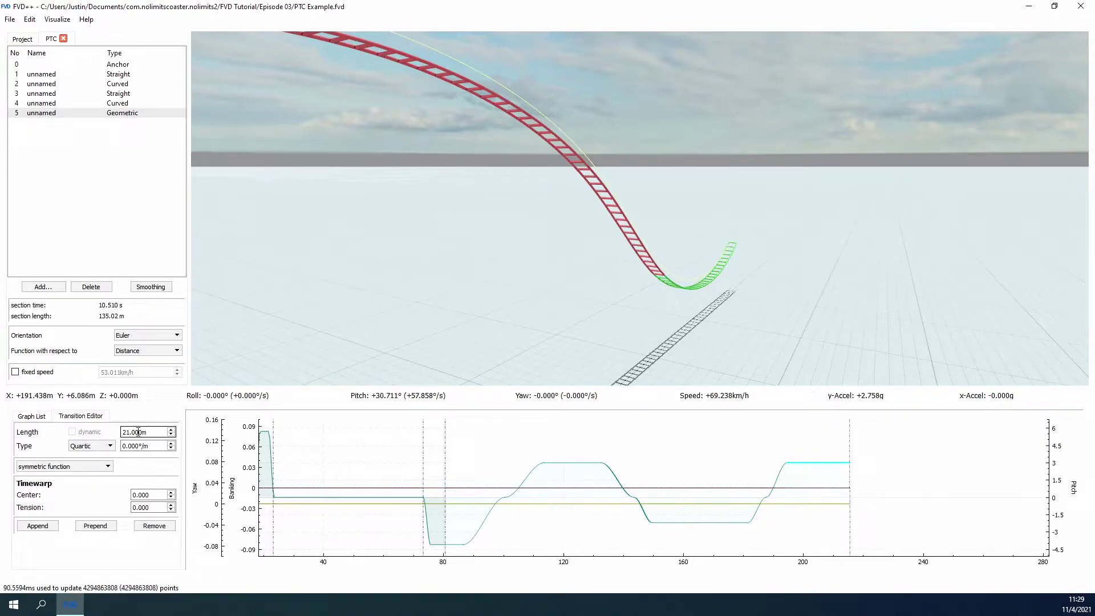
{"action": "scroll", "coordinate": [138, 432], "scroll_direction": "up", "scroll_amount": 1}
Append a 7 m cubic pitch transition with a change of -3°/m to end the pull-out at a zero pitch rate.
{"action": "left_click", "coordinate": [48, 523]}
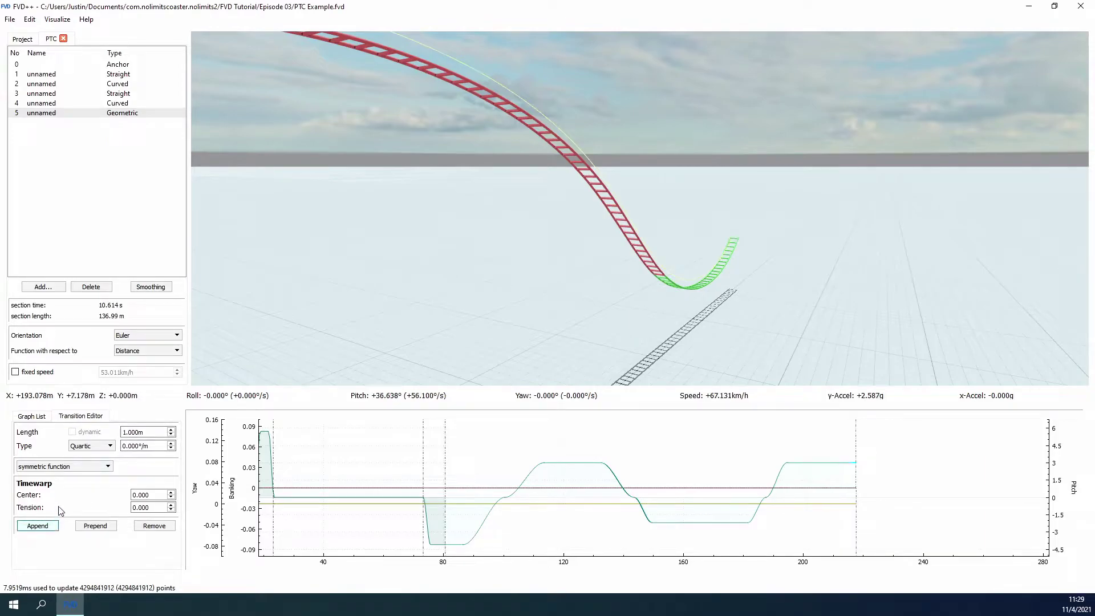
{"action": "scroll", "coordinate": [132, 432], "scroll_direction": "up", "scroll_amount": 3}
{"action": "scroll", "coordinate": [132, 432], "scroll_direction": "up", "scroll_amount": 2}
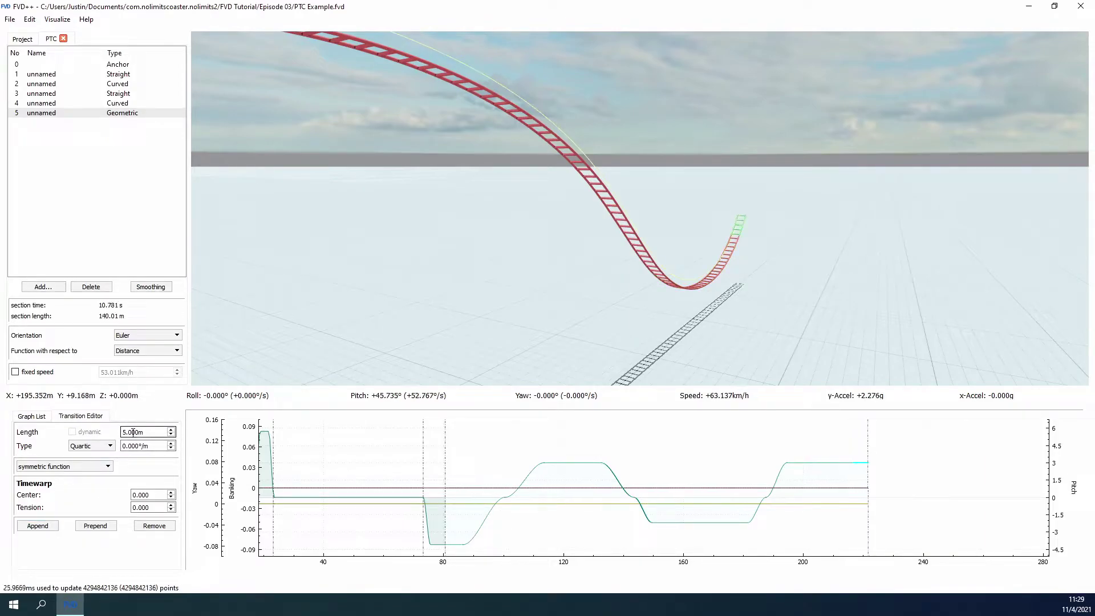
{"action": "left_click", "coordinate": [93, 445]}
{"action": "left_click", "coordinate": [94, 470]}
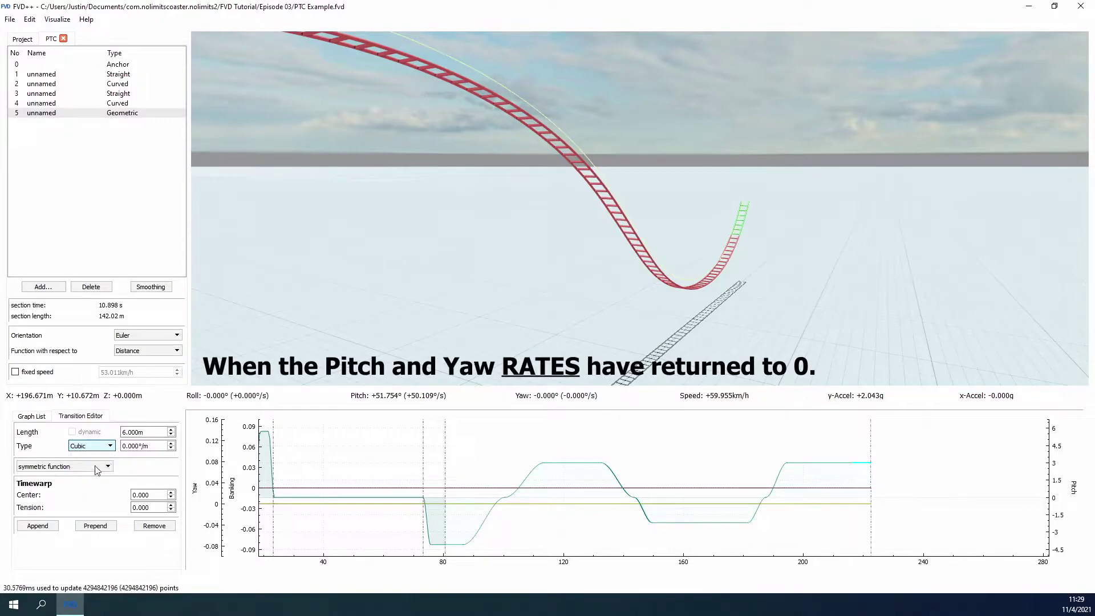
{"action": "scroll", "coordinate": [142, 445], "scroll_direction": "down", "scroll_amount": 3}
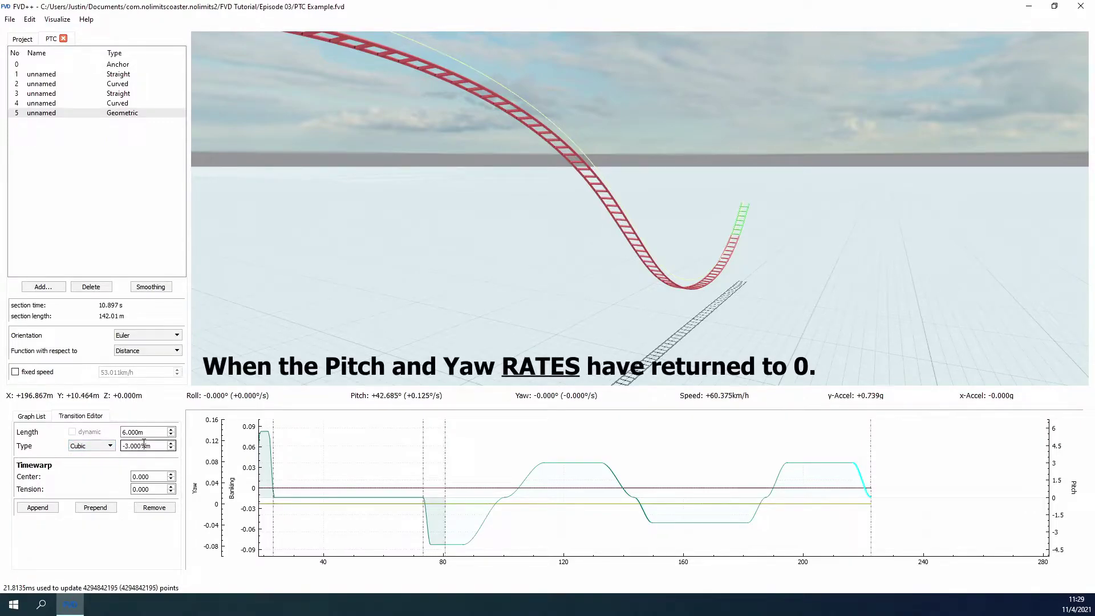
{"action": "scroll", "coordinate": [150, 431], "scroll_direction": "up", "scroll_amount": 1}
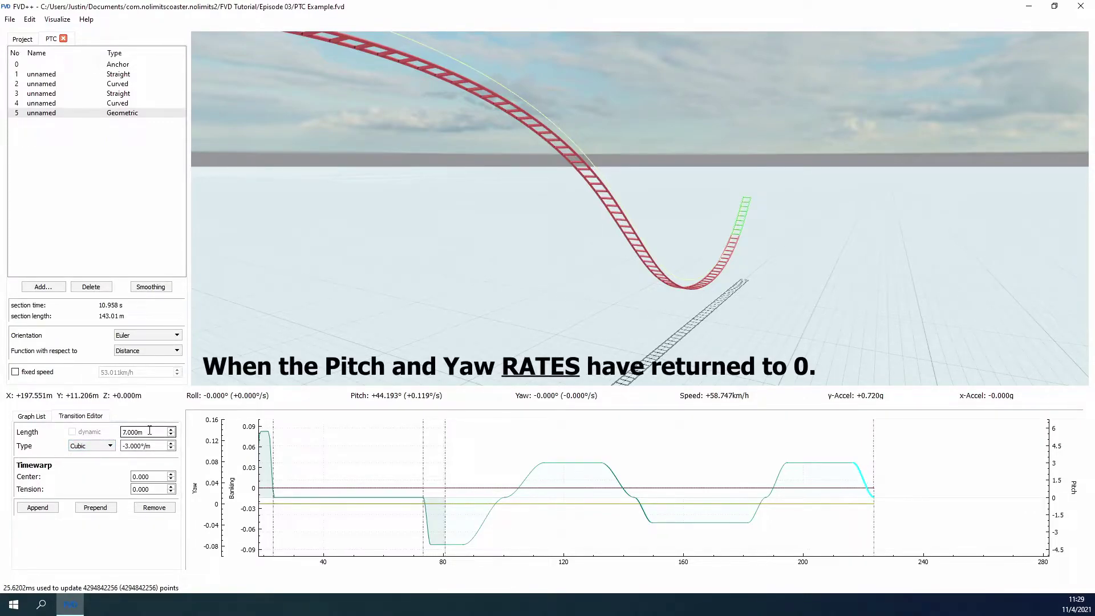
Add a new geometric section and make its first pitch transition 4 m long, cubic, with a change of -2°/m.
{"action": "left_click", "coordinate": [44, 286]}
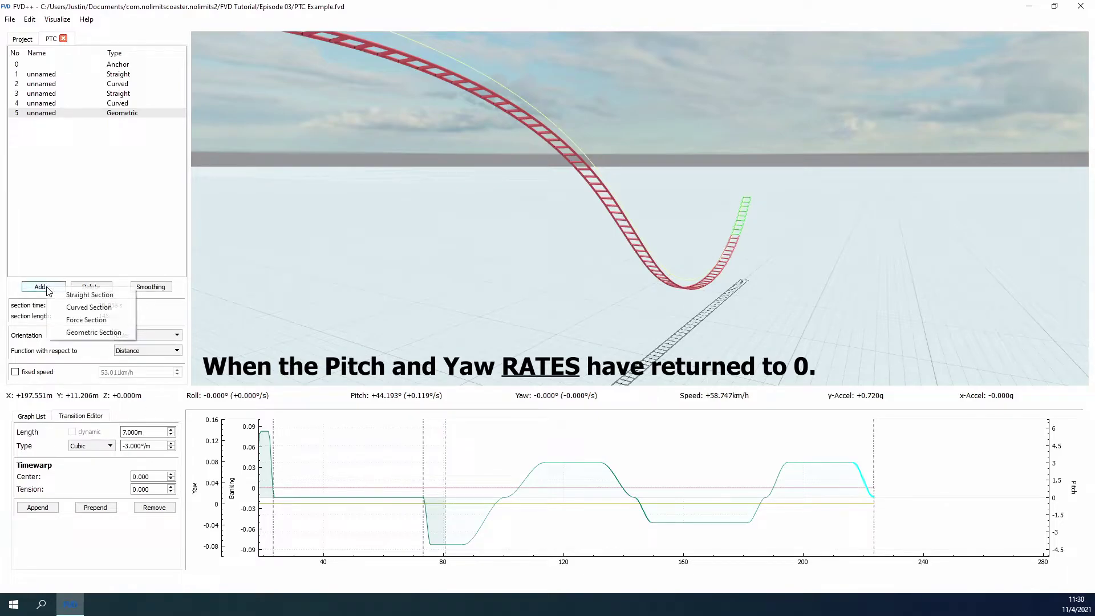
{"action": "left_click", "coordinate": [86, 332]}
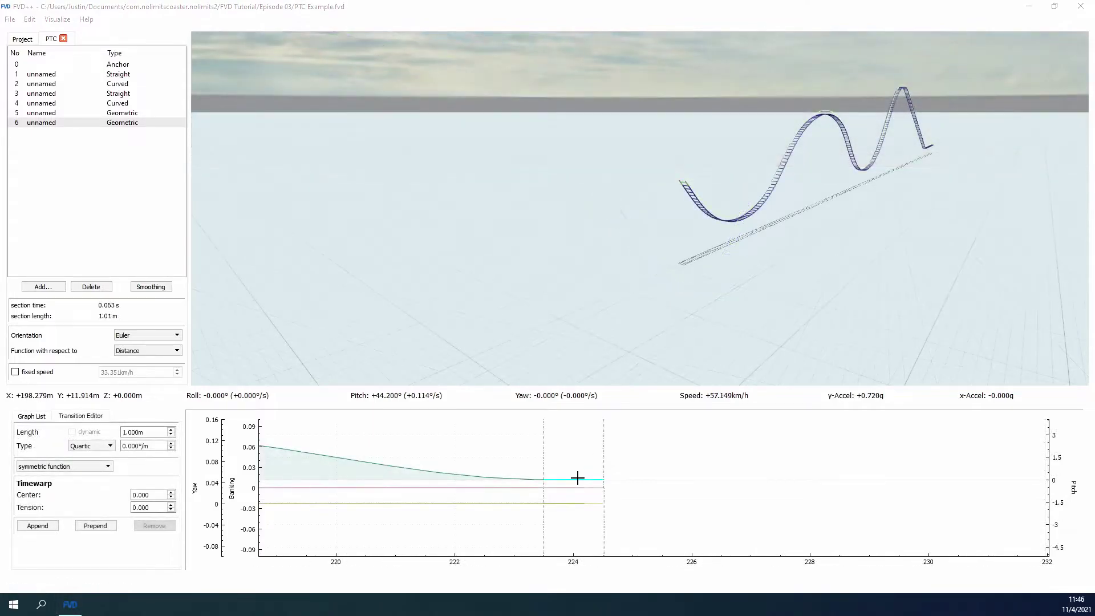
{"action": "scroll", "coordinate": [149, 435], "scroll_direction": "up", "scroll_amount": 3}
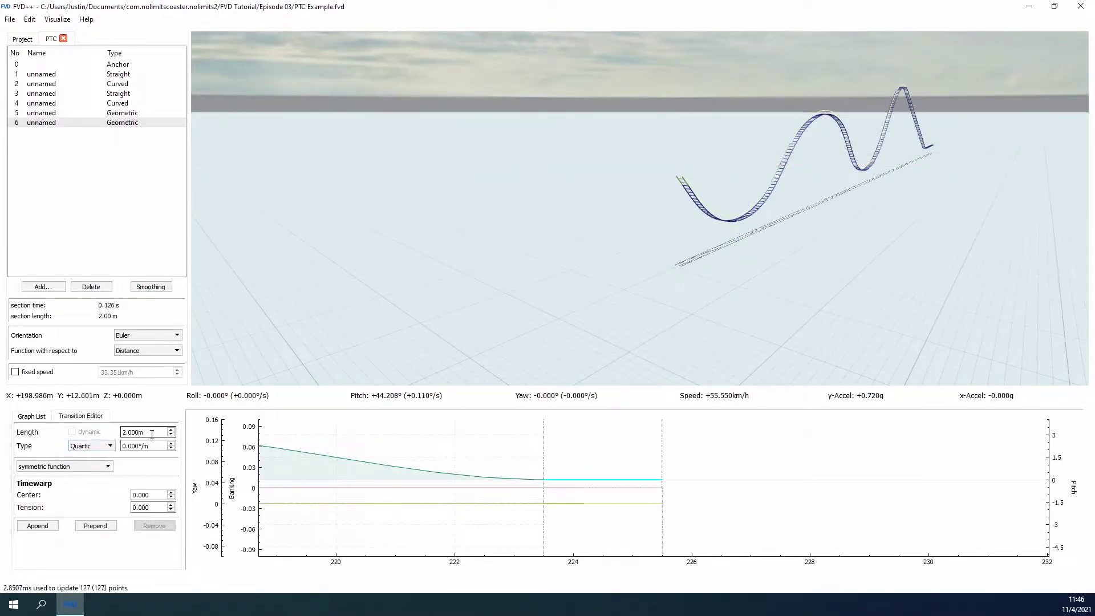
{"action": "left_click", "coordinate": [90, 446]}
{"action": "left_click", "coordinate": [85, 471]}
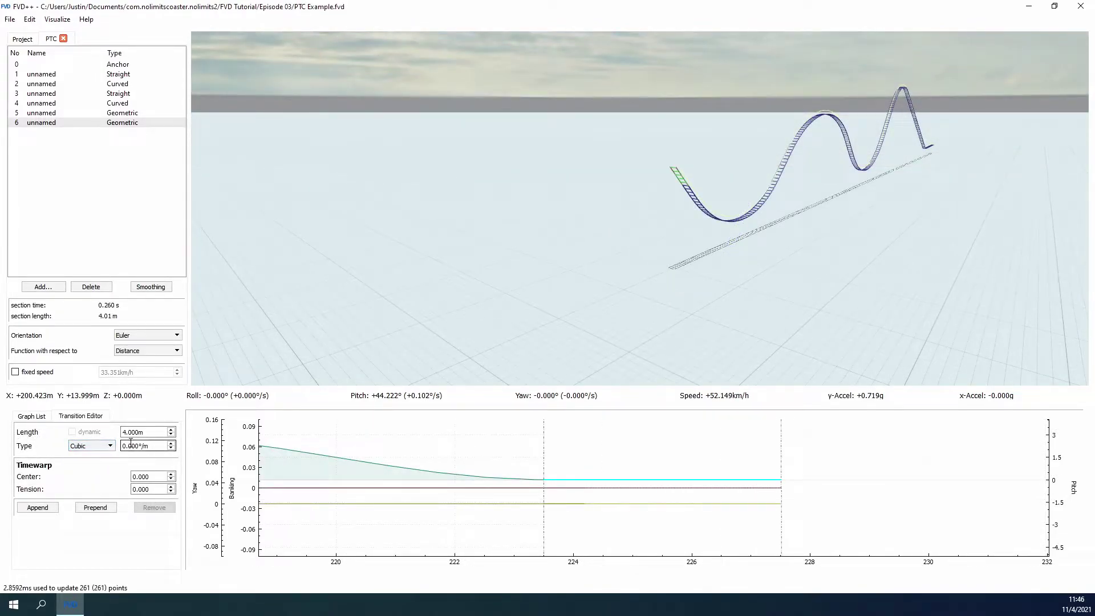
{"action": "scroll", "coordinate": [146, 446], "scroll_direction": "down", "scroll_amount": 2}
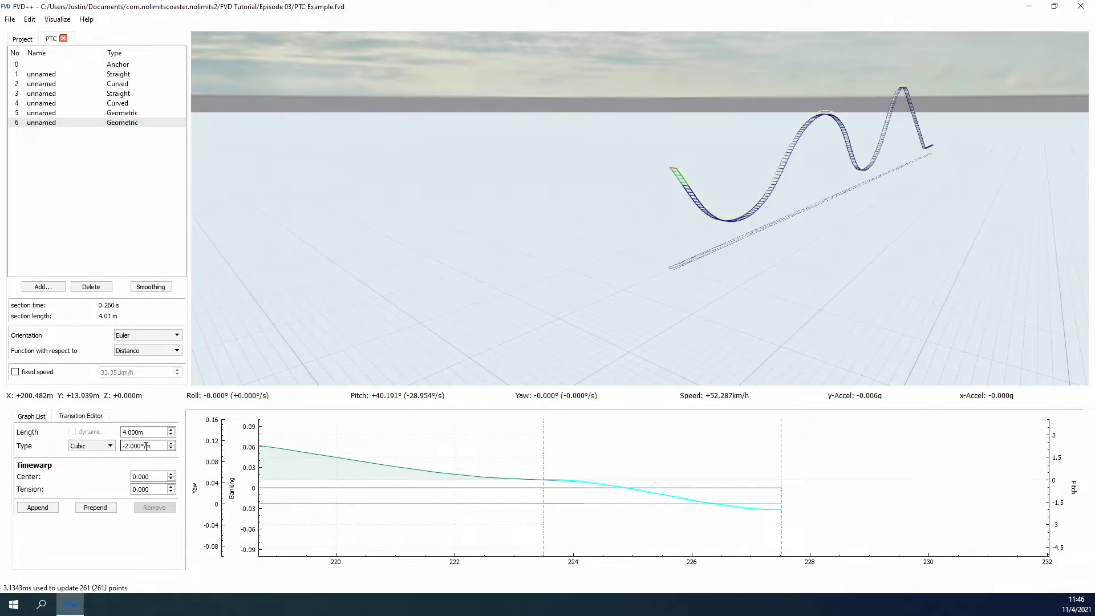
Append a constant pitch transition over the new section's crest with a length of 17 m and a change of 0°/m.
{"action": "left_click", "coordinate": [38, 507]}
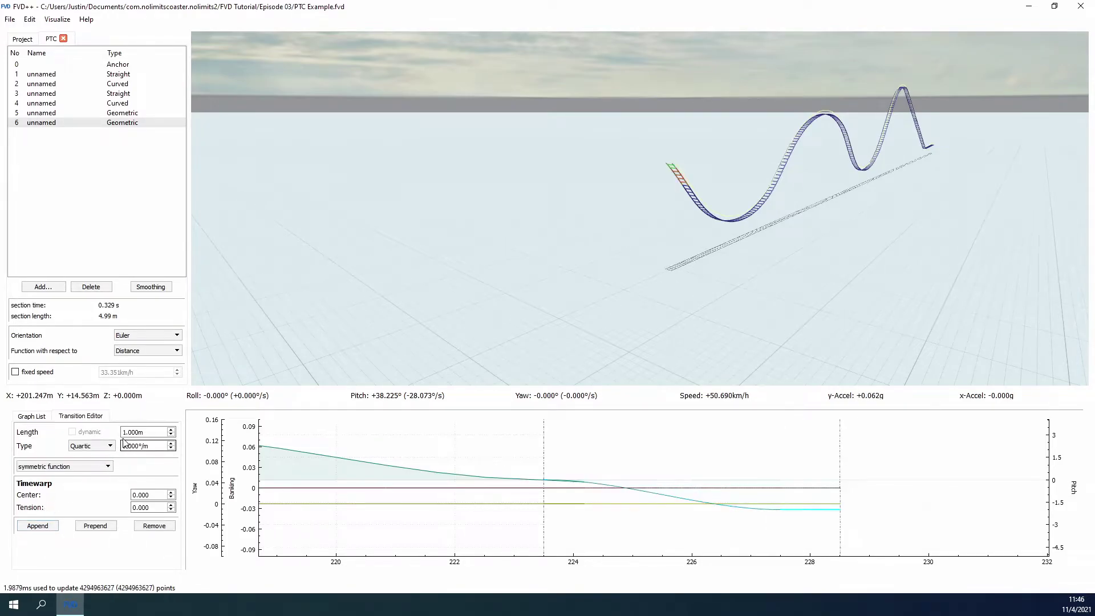
{"action": "scroll", "coordinate": [139, 432], "scroll_direction": "up", "scroll_amount": 1}
{"action": "scroll", "coordinate": [139, 432], "scroll_direction": "up", "scroll_amount": 13}
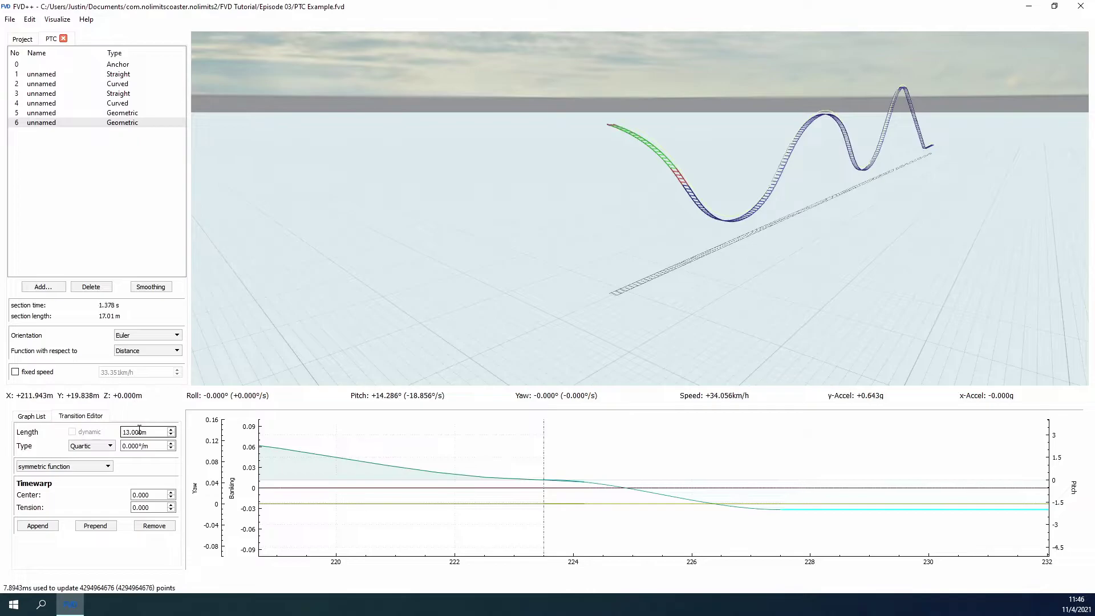
{"action": "scroll", "coordinate": [139, 432], "scroll_direction": "up", "scroll_amount": 4}
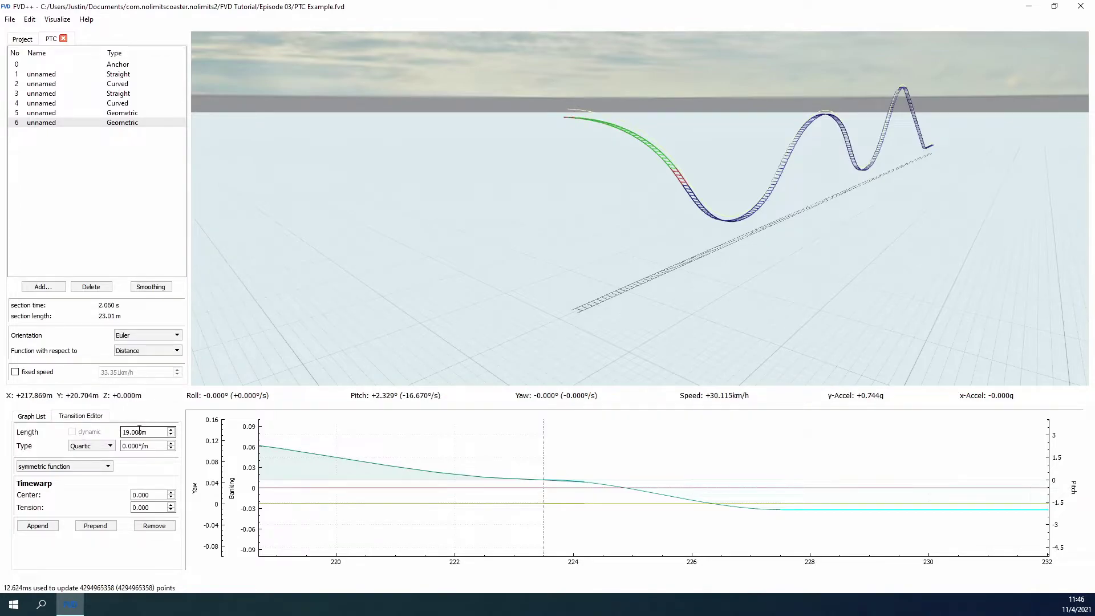
{"action": "scroll", "coordinate": [139, 432], "scroll_direction": "down", "scroll_amount": 2}
Append a 5 m cubic pitch transition with a change of 2°/m to bring the crest's pitch rate back to zero.
{"action": "left_click", "coordinate": [53, 524]}
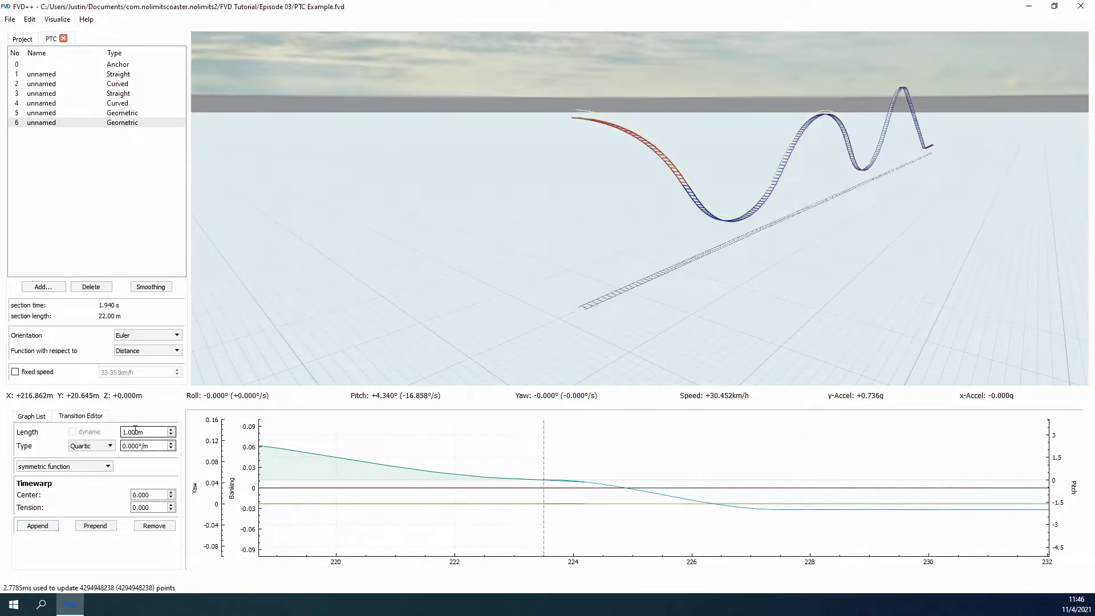
{"action": "scroll", "coordinate": [136, 431], "scroll_direction": "up", "scroll_amount": 2}
{"action": "scroll", "coordinate": [135, 432], "scroll_direction": "up", "scroll_amount": 2}
{"action": "left_click", "coordinate": [91, 446]}
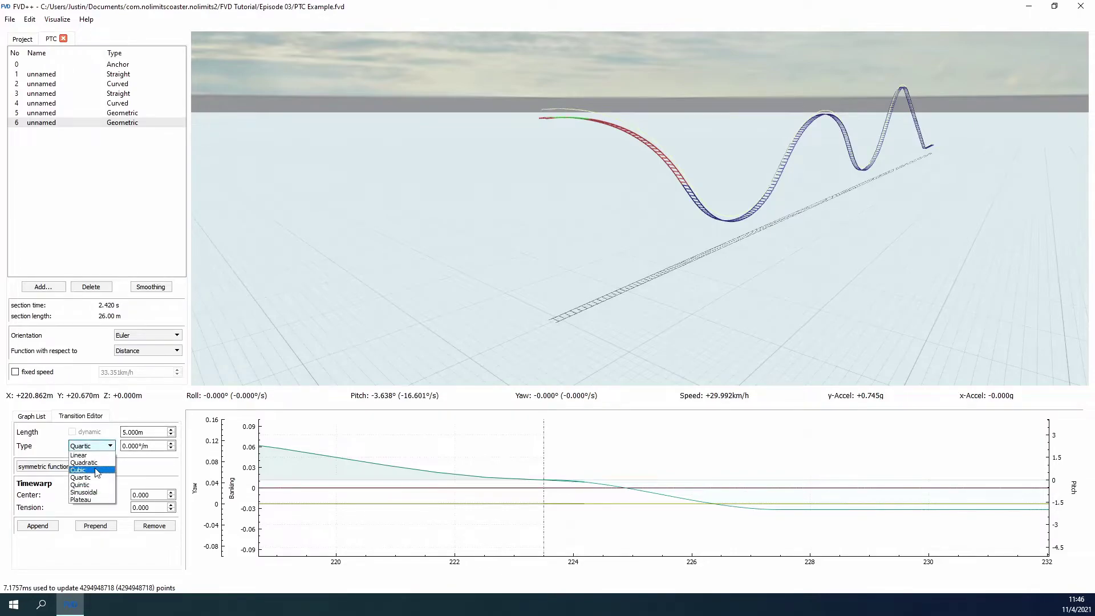
{"action": "left_click", "coordinate": [94, 473]}
{"action": "scroll", "coordinate": [126, 448], "scroll_direction": "up", "scroll_amount": 2}
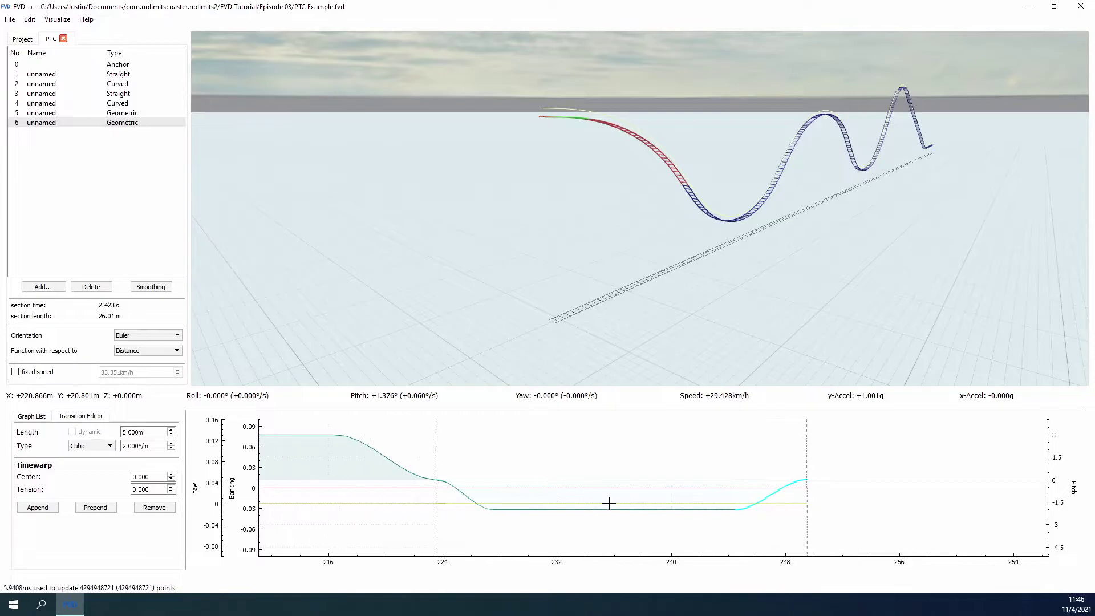
Set the length of the constant pitch transition over the crest to 18.7 m.
{"action": "left_click", "coordinate": [552, 507]}
{"action": "scroll", "coordinate": [146, 433], "scroll_direction": "up", "scroll_amount": 2}
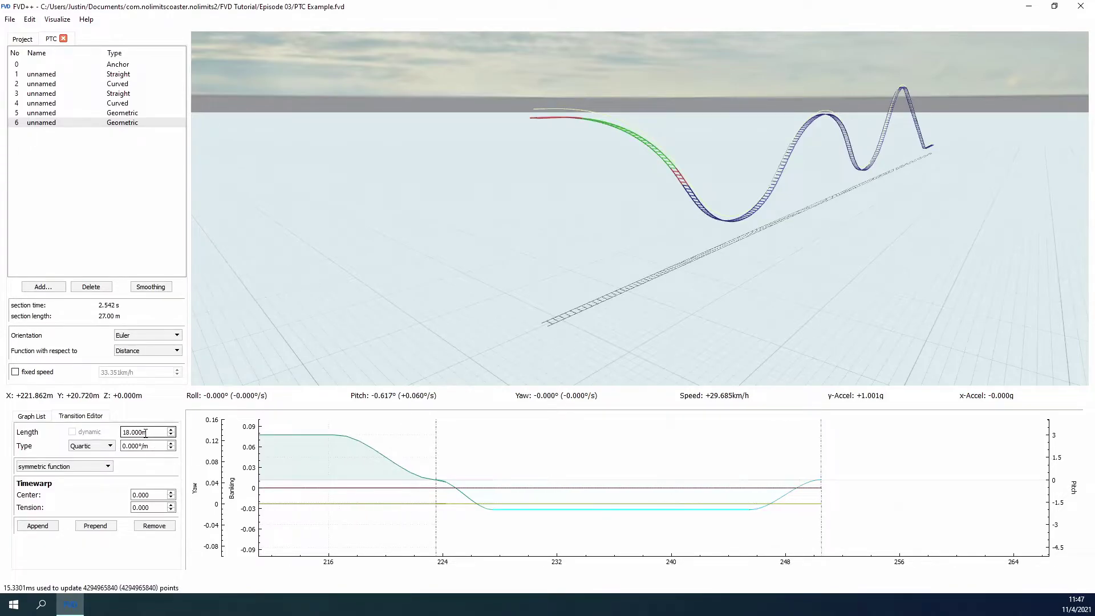
{"action": "scroll", "coordinate": [146, 433], "scroll_direction": "down", "scroll_amount": 3}
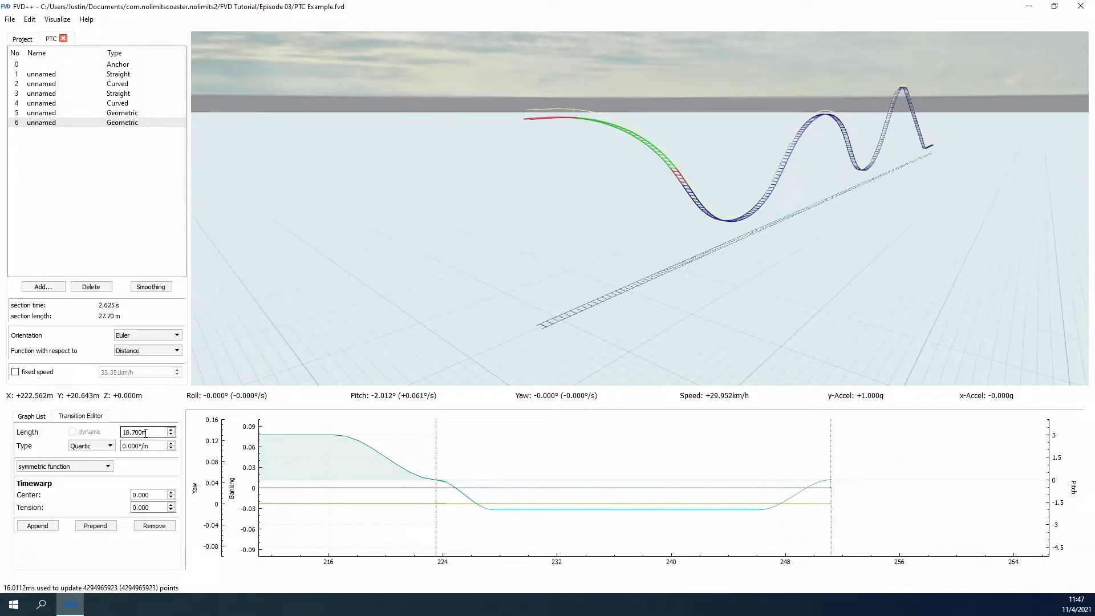
Append a constant pitch transition after the last cubic one, with a length of 4 m and a change of 0°/m.
{"action": "left_click", "coordinate": [826, 480]}
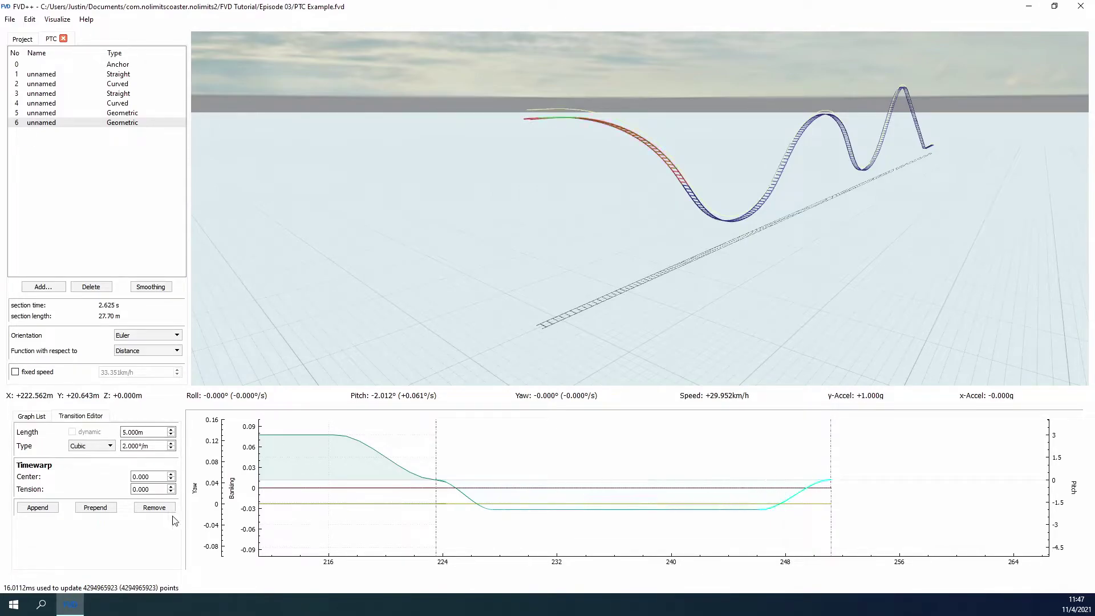
{"action": "left_click", "coordinate": [35, 508]}
{"action": "scroll", "coordinate": [144, 433], "scroll_direction": "up", "scroll_amount": 1}
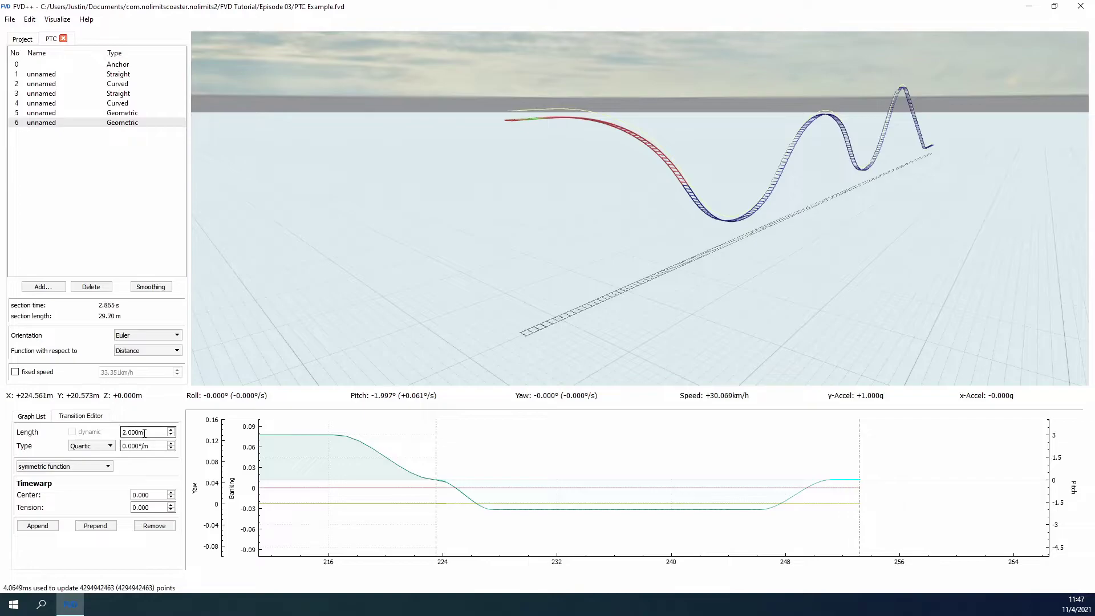
{"action": "scroll", "coordinate": [145, 434], "scroll_direction": "up", "scroll_amount": 2}
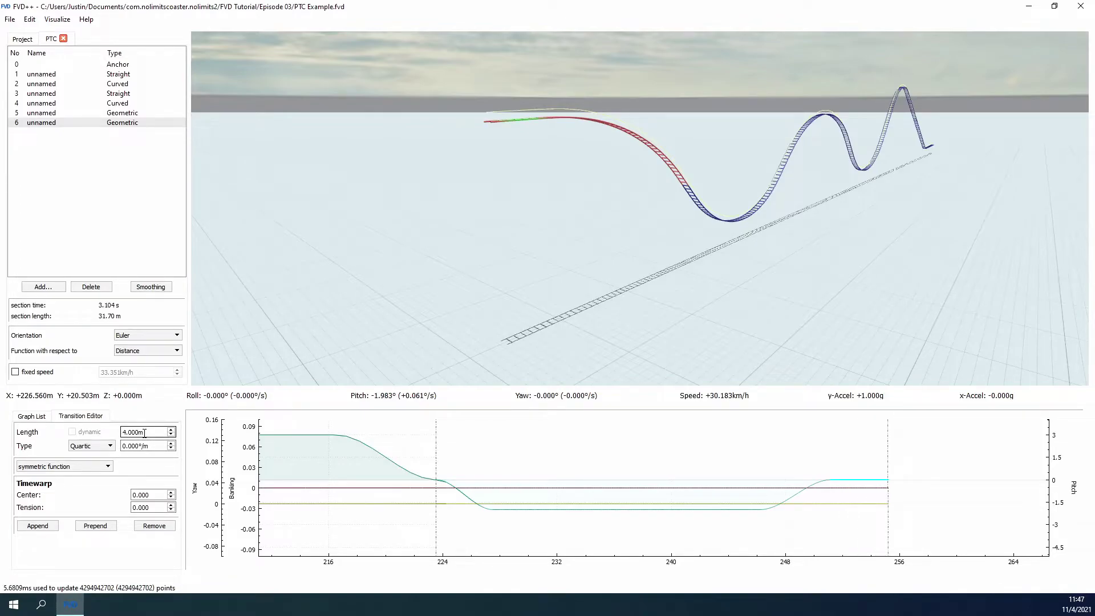
Turn off dynamic length for the section's yaw transition and make the final constant pitch transition dynamic instead.
{"action": "left_click", "coordinate": [821, 504]}
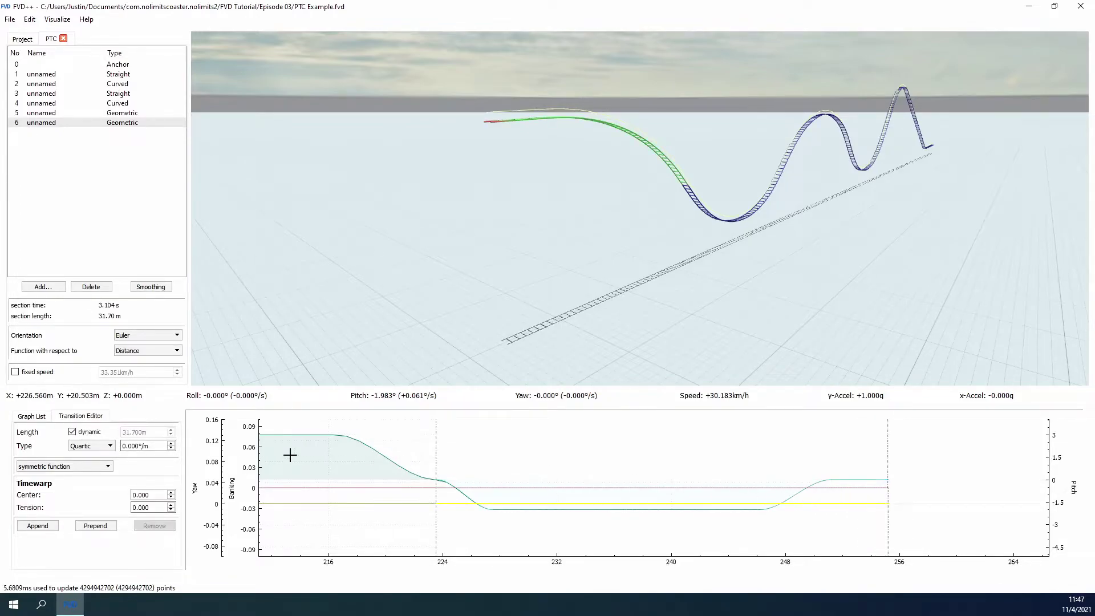
{"action": "left_click", "coordinate": [852, 480]}
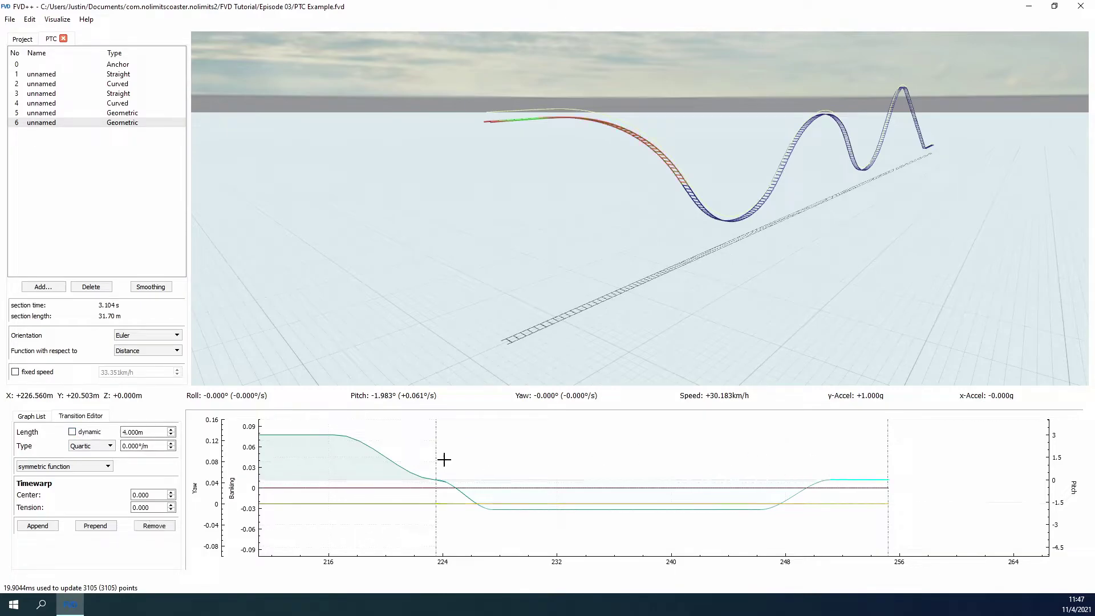
{"action": "left_click", "coordinate": [74, 433]}
{"action": "left_click", "coordinate": [829, 501]}
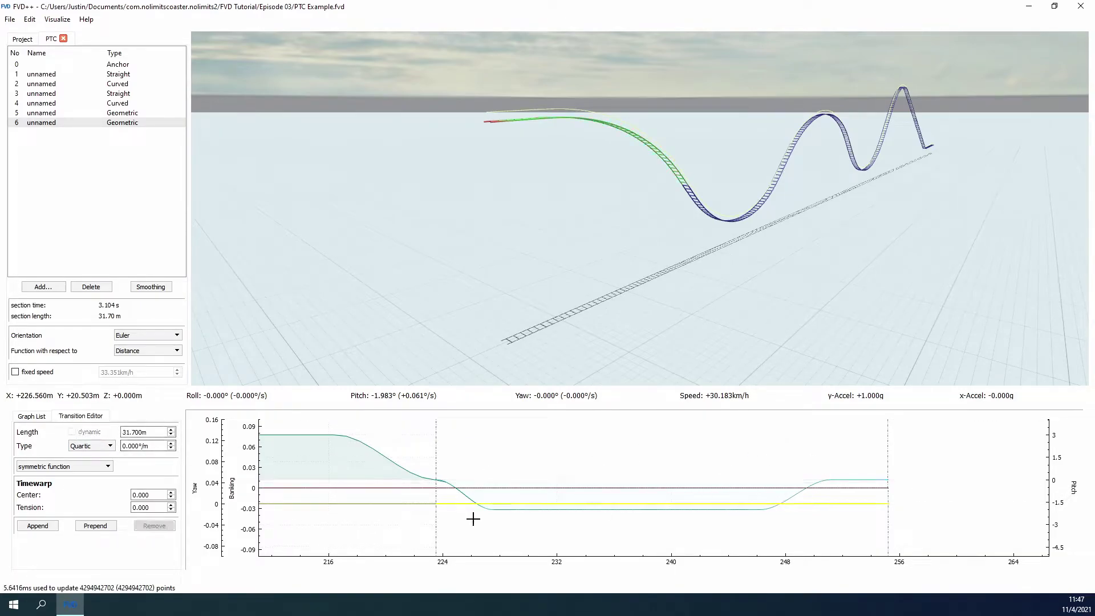
Append a 3 m cubic yaw transition with a change of -12°/m to start the turn.
{"action": "left_click", "coordinate": [38, 525]}
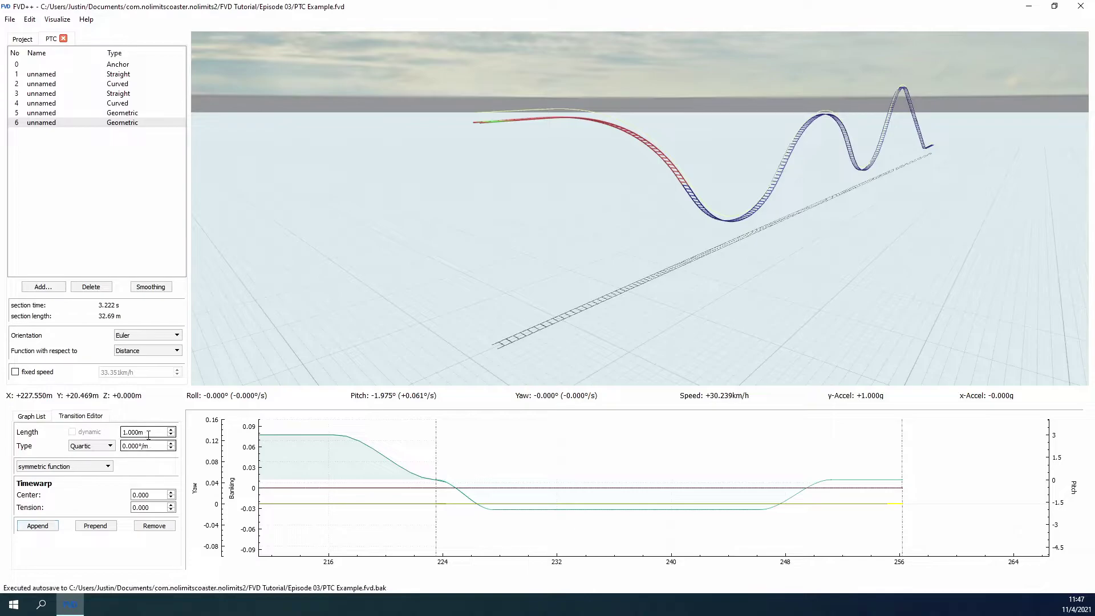
{"action": "scroll", "coordinate": [149, 435], "scroll_direction": "up", "scroll_amount": 3}
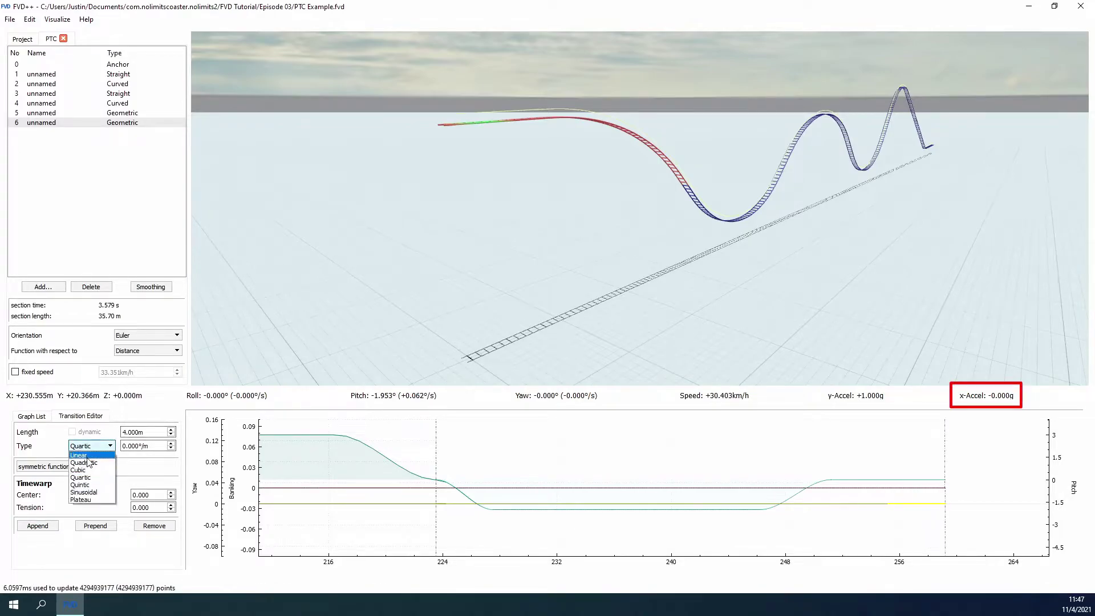
{"action": "left_click", "coordinate": [78, 470]}
{"action": "scroll", "coordinate": [141, 432], "scroll_direction": "down", "scroll_amount": 1}
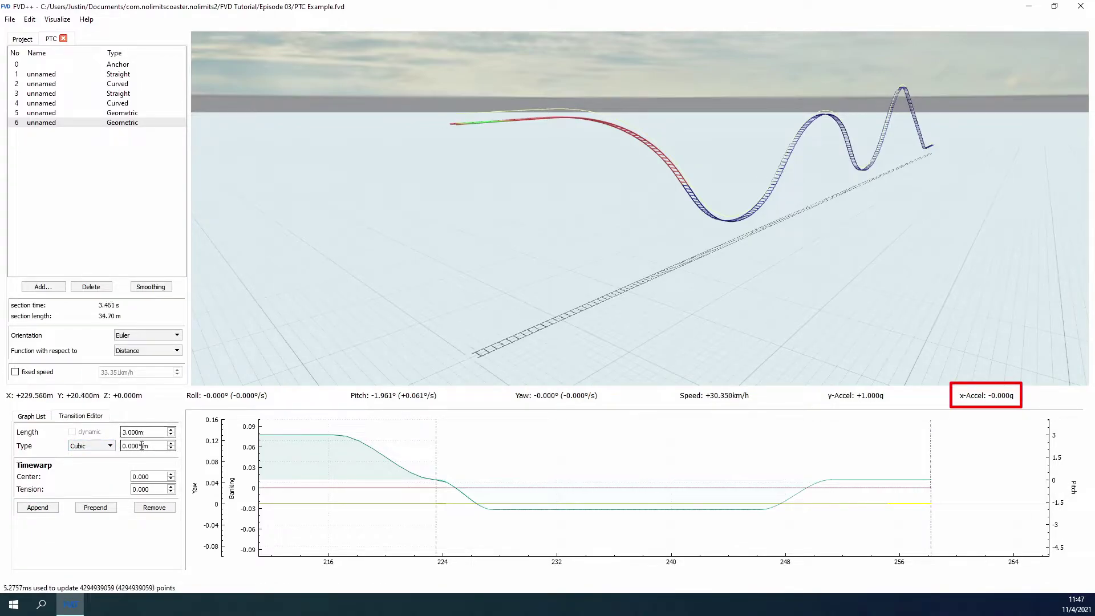
{"action": "scroll", "coordinate": [142, 446], "scroll_direction": "down", "scroll_amount": 2}
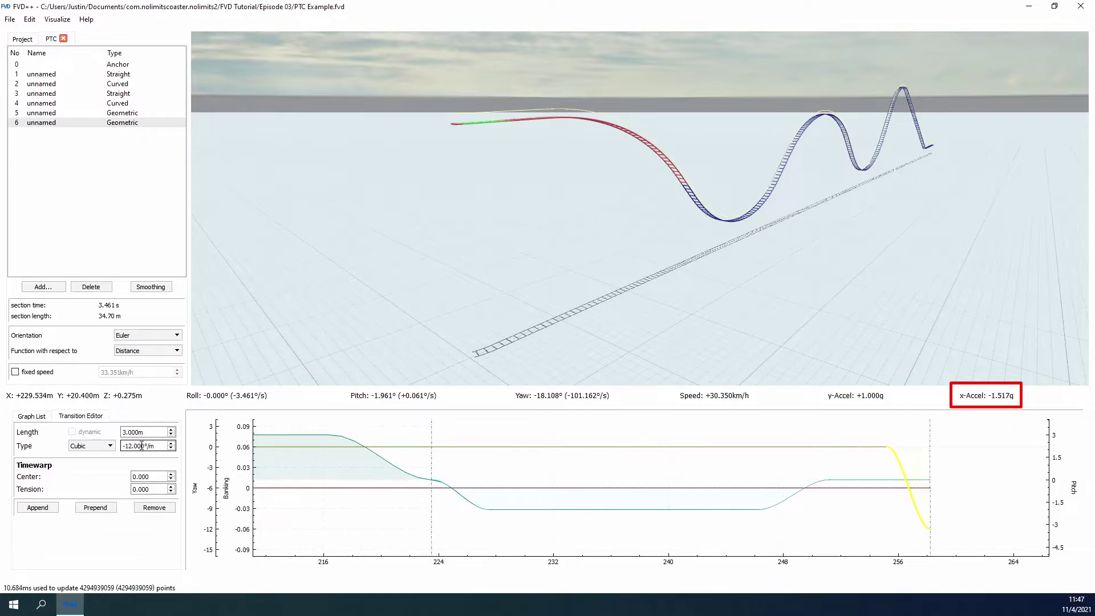
Set the cubic yaw transition's change to 6°/m and append a 31 m constant yaw transition with a change of 0°/m.
{"action": "scroll", "coordinate": [141, 445], "scroll_direction": "up", "scroll_amount": 10}
{"action": "scroll", "coordinate": [141, 445], "scroll_direction": "down", "scroll_amount": 2}
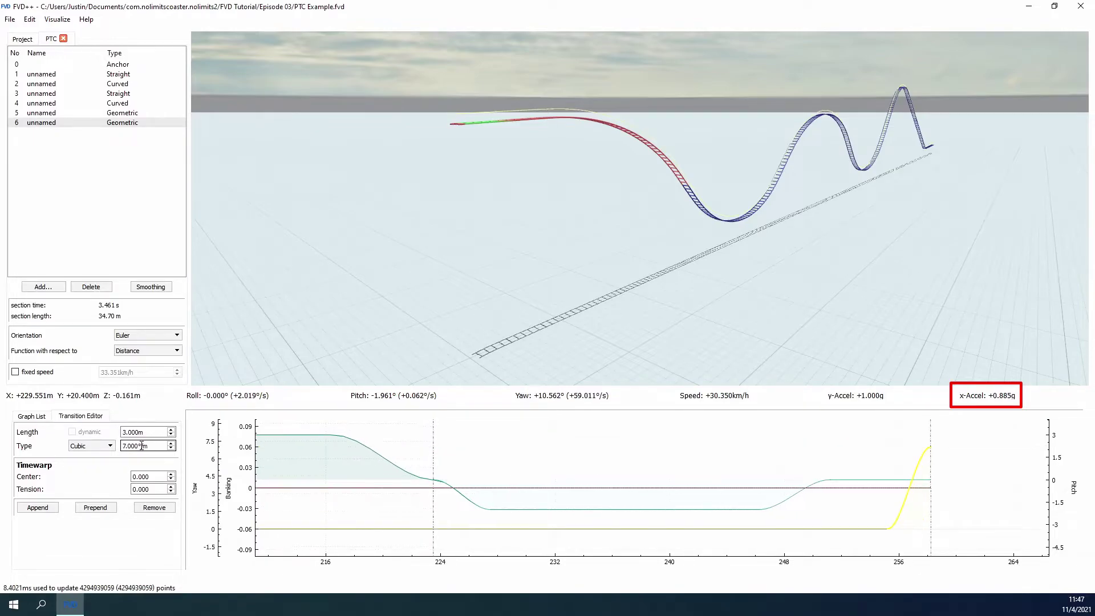
{"action": "left_click", "coordinate": [54, 509]}
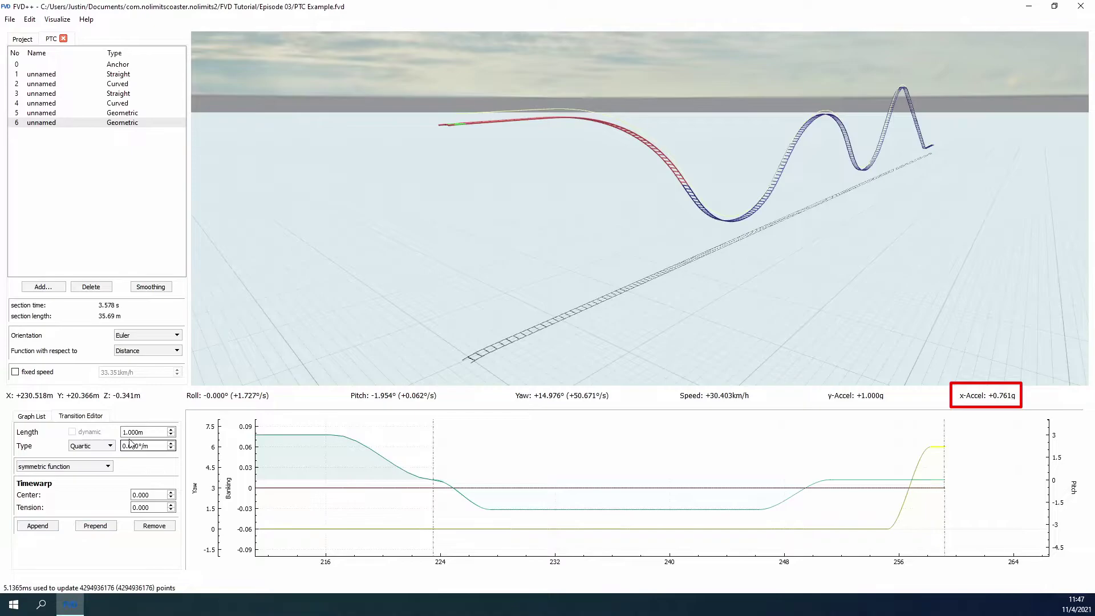
{"action": "scroll", "coordinate": [138, 433], "scroll_direction": "up", "scroll_amount": 20}
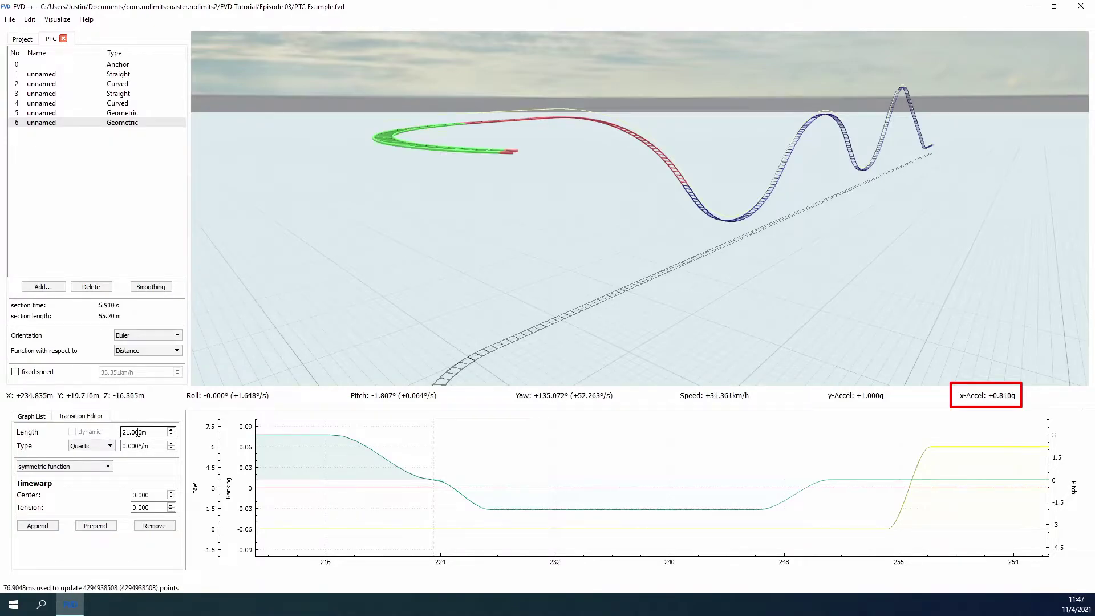
{"action": "scroll", "coordinate": [138, 433], "scroll_direction": "up", "scroll_amount": 10}
Append a 3 m cubic yaw transition with a change of -6°/m to end the turn.
{"action": "key", "text": "s"}
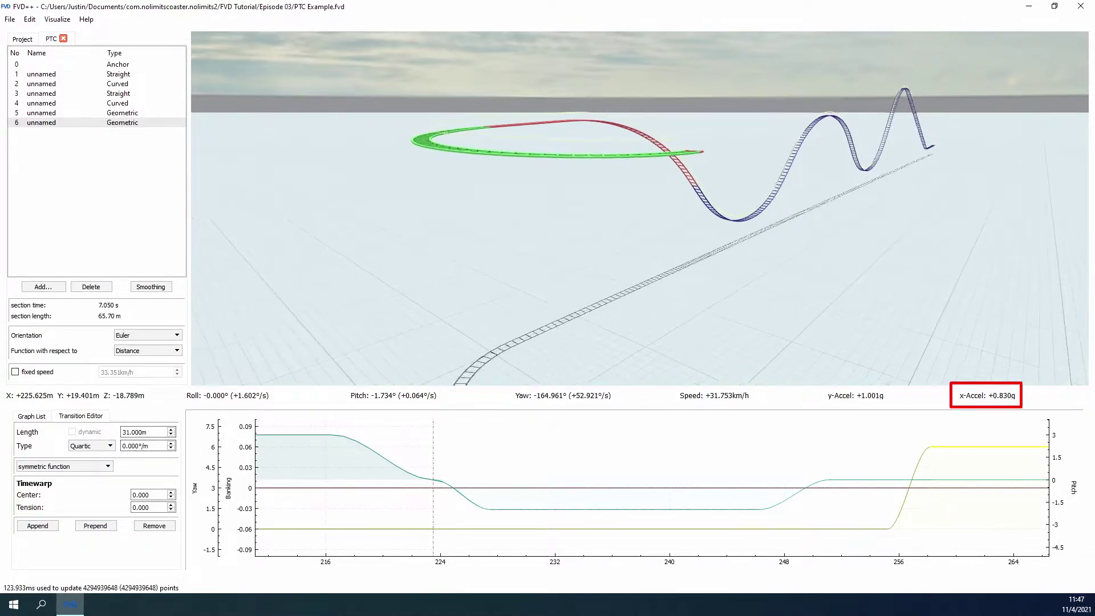
{"action": "left_click_drag", "start_coordinate": [513, 228], "coordinate": [522, 263]}
{"action": "left_click_drag", "start_coordinate": [893, 489], "coordinate": [419, 488]}
{"action": "scroll", "coordinate": [844, 492], "scroll_direction": "down", "scroll_amount": 8}
{"action": "left_click_drag", "start_coordinate": [599, 496], "coordinate": [424, 511]}
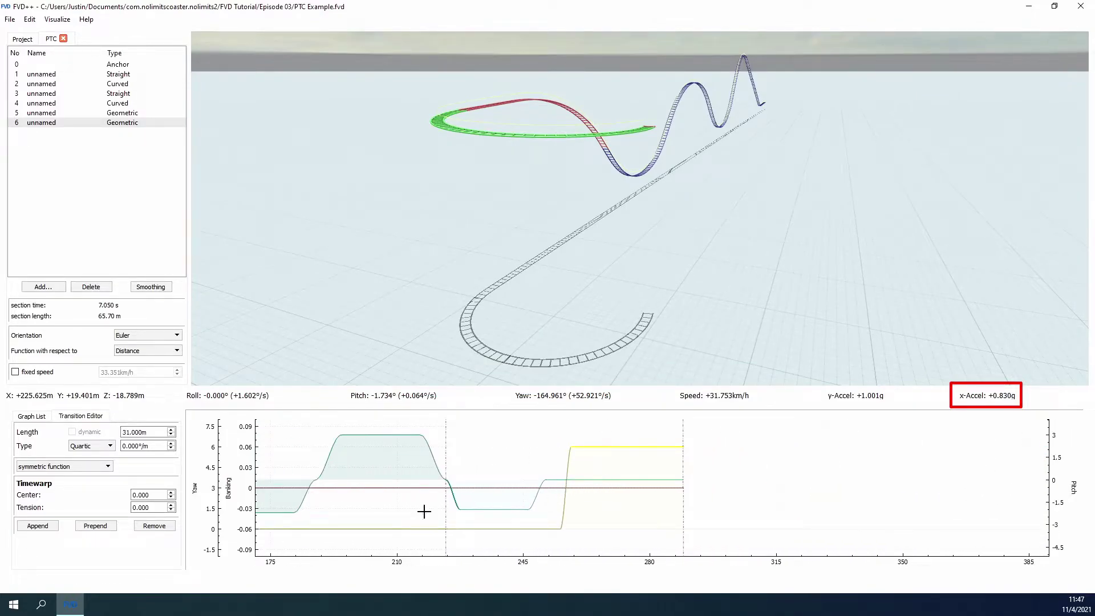
{"action": "left_click", "coordinate": [37, 525]}
{"action": "scroll", "coordinate": [140, 432], "scroll_direction": "up", "scroll_amount": 2}
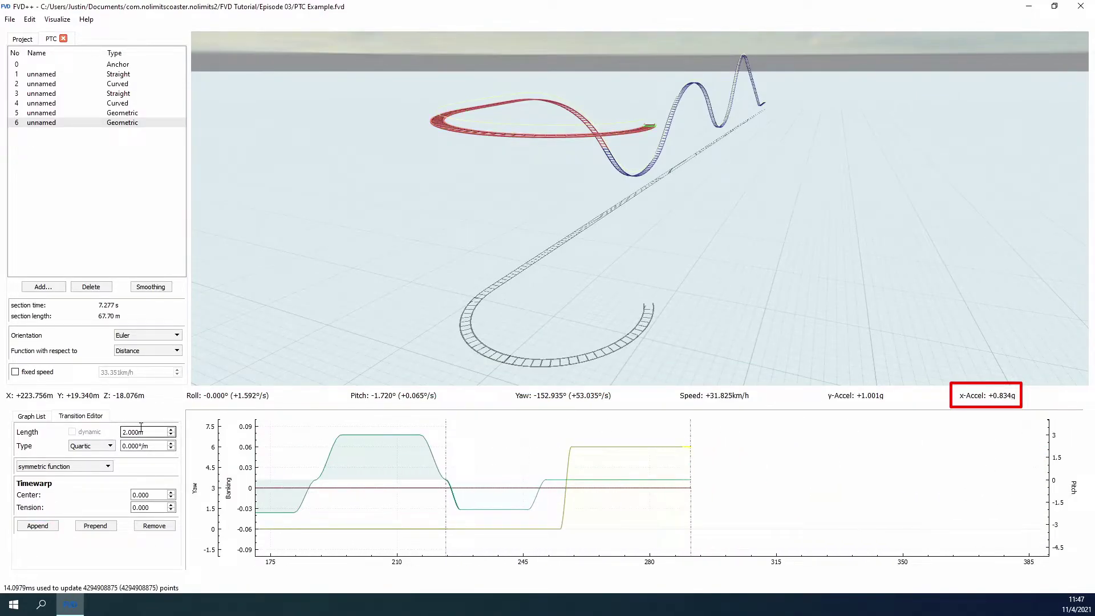
{"action": "left_click", "coordinate": [91, 446]}
{"action": "left_click", "coordinate": [80, 476]}
{"action": "scroll", "coordinate": [146, 444], "scroll_direction": "down", "scroll_amount": 1}
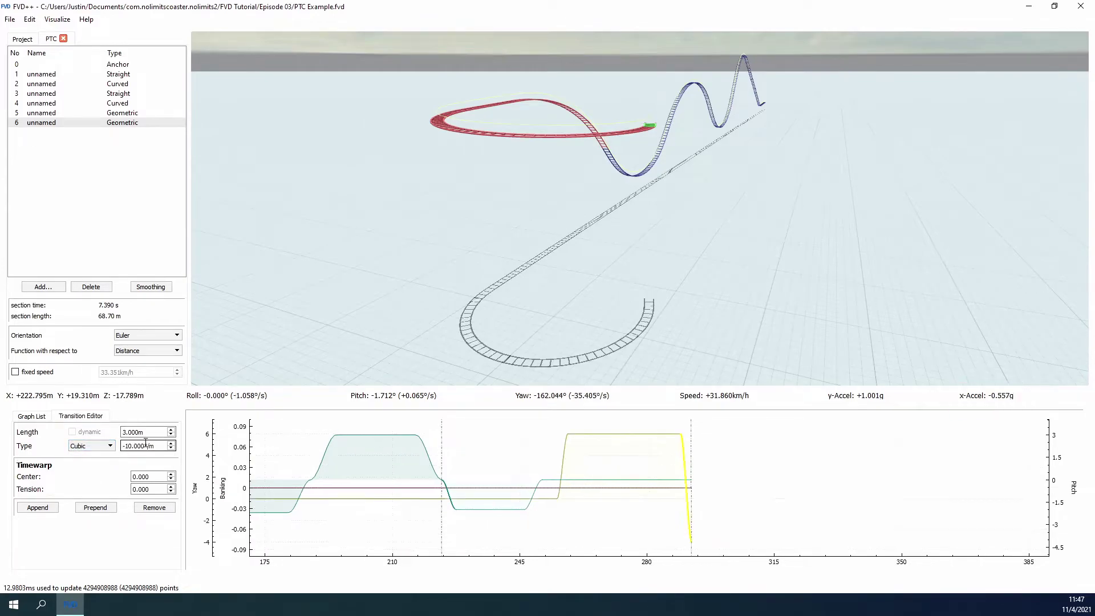
{"action": "scroll", "coordinate": [145, 443], "scroll_direction": "up", "scroll_amount": 4}
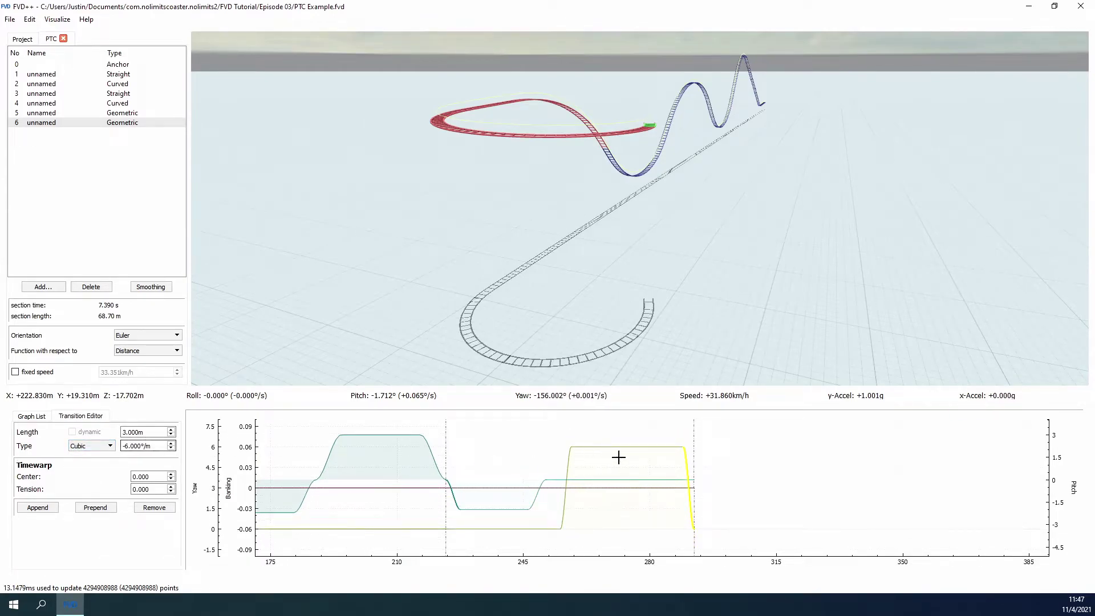
Append a 4 m constant yaw transition and make it dynamic in place of the 45 m constant pitch transition.
{"action": "left_click", "coordinate": [38, 507]}
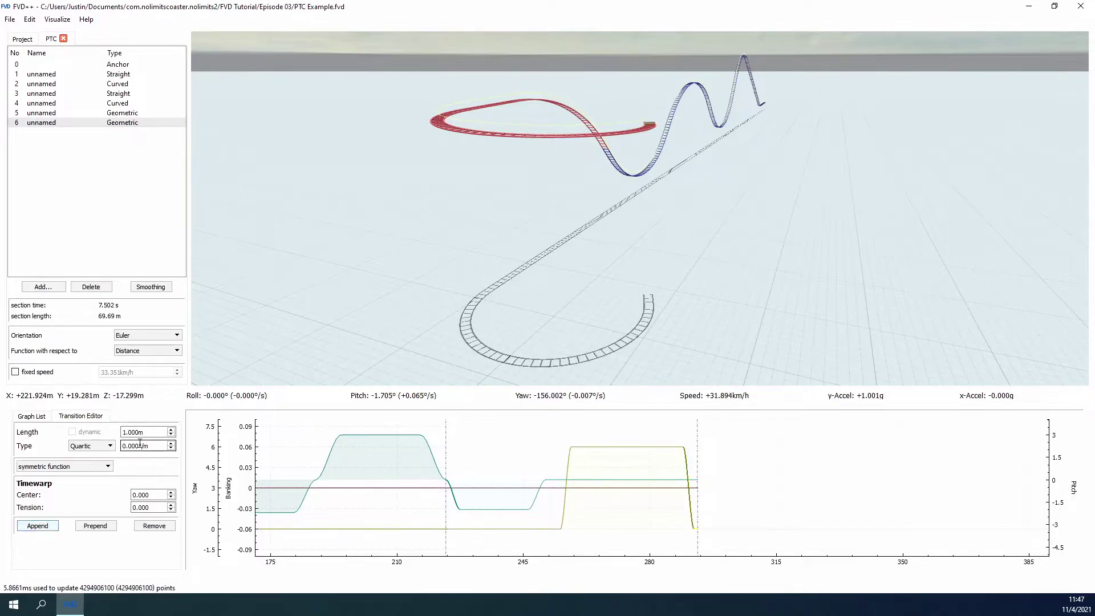
{"action": "scroll", "coordinate": [145, 434], "scroll_direction": "up", "scroll_amount": 3}
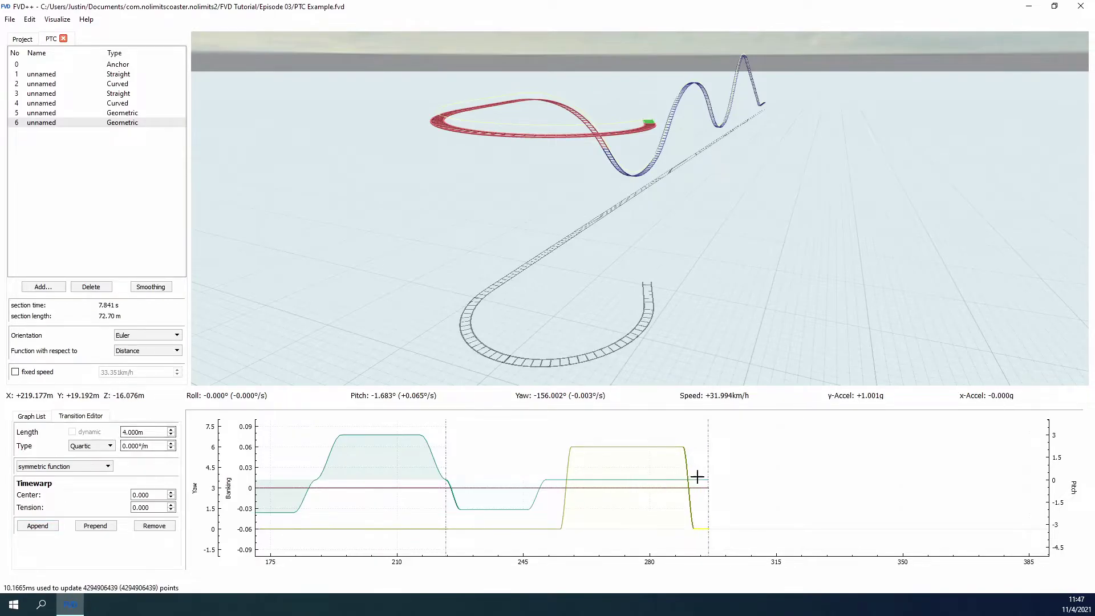
{"action": "left_click", "coordinate": [72, 432]}
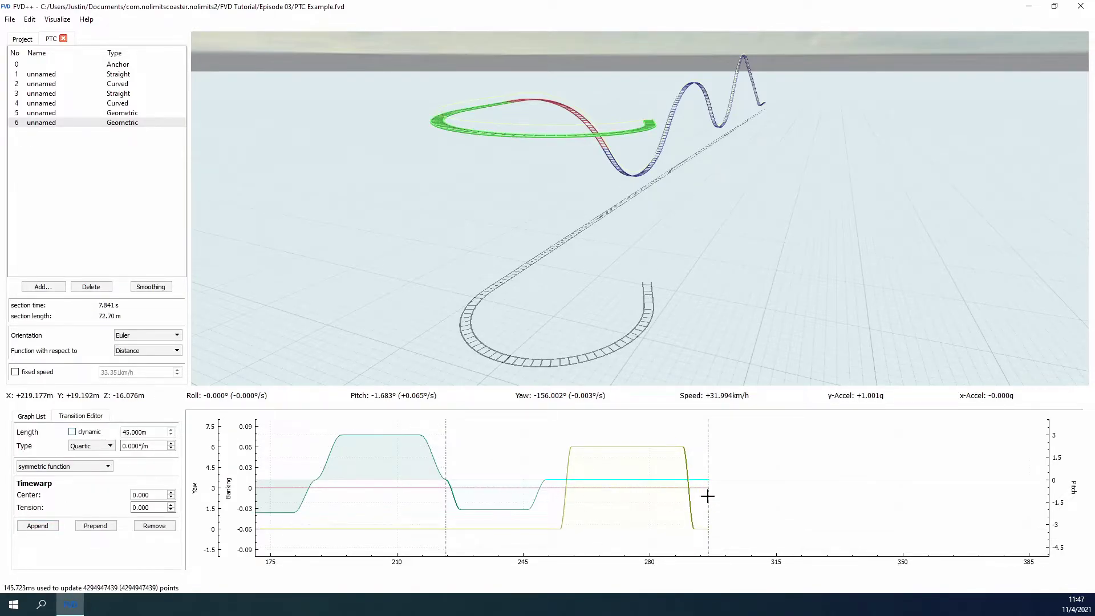
{"action": "left_click", "coordinate": [705, 526]}
{"action": "left_click", "coordinate": [88, 435]}
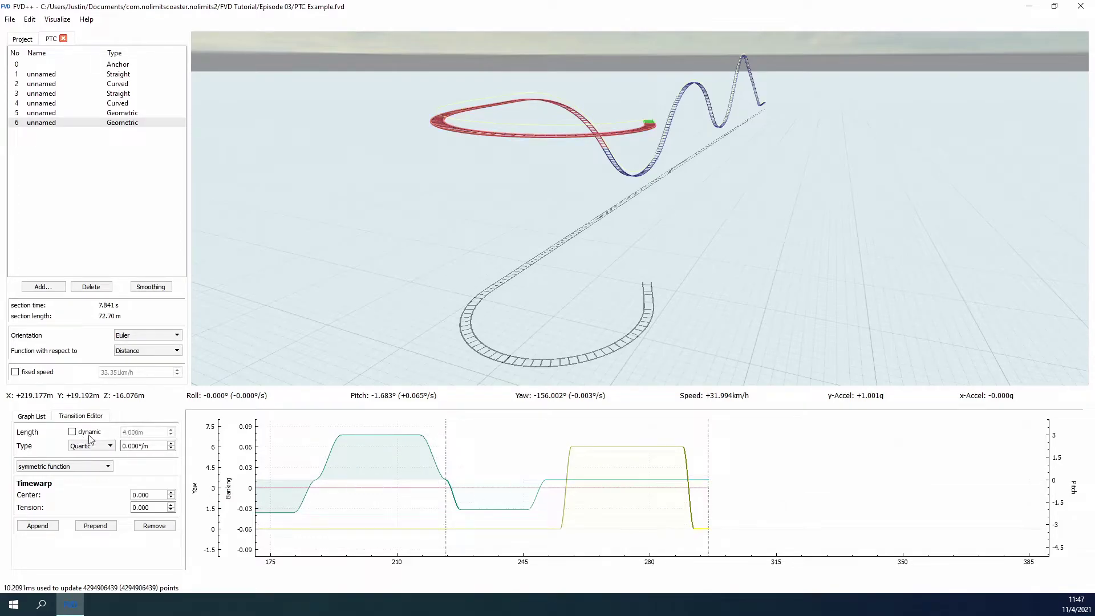
Append a 6 m cubic pitch transition with a change of -2°/m after the 45 m constant pitch transition.
{"action": "left_click", "coordinate": [702, 480]}
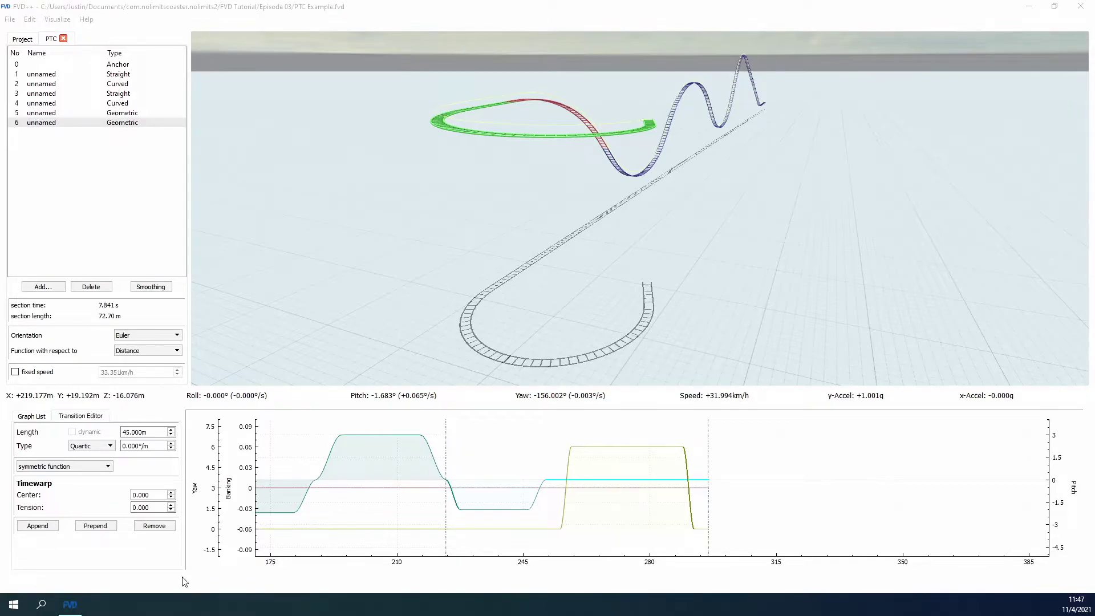
{"action": "left_click", "coordinate": [38, 526]}
{"action": "double_click", "coordinate": [142, 432]}
{"action": "type", "text": "6"}
{"action": "left_click", "coordinate": [91, 446]}
{"action": "left_click", "coordinate": [85, 470]}
{"action": "double_click", "coordinate": [152, 446]}
{"action": "type", "text": "-2"}
{"action": "key", "text": "Return"}
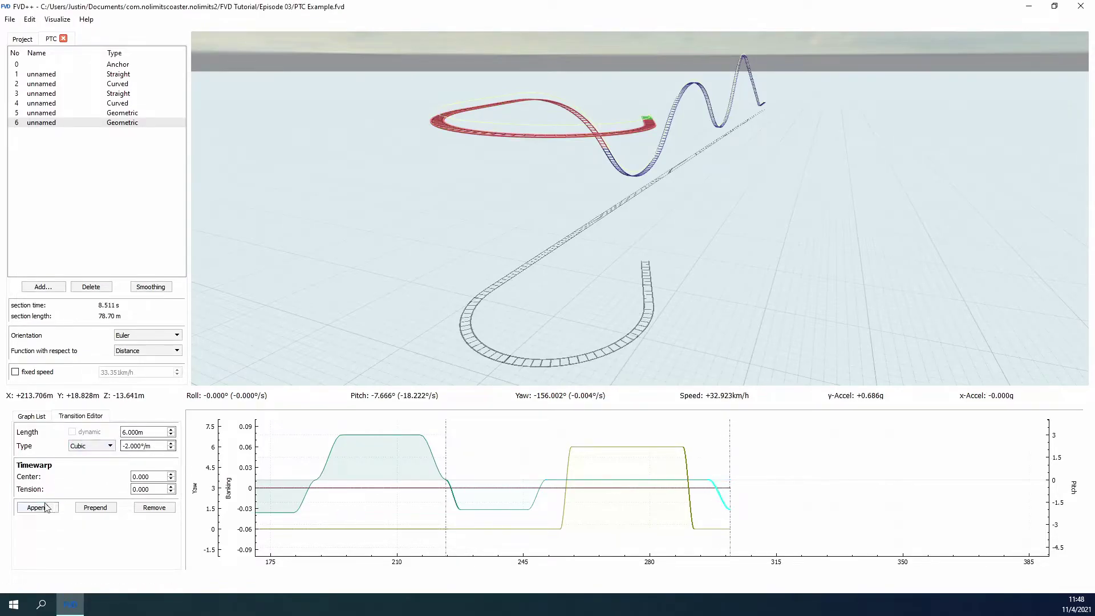
Append a constant pitch transition of about 14 m, followed by a 6 m cubic pitch transition with a change of 2°/m.
{"action": "left_click", "coordinate": [45, 507]}
{"action": "scroll", "coordinate": [139, 432], "scroll_direction": "up", "scroll_amount": 13}
{"action": "left_click", "coordinate": [39, 526]}
{"action": "scroll", "coordinate": [140, 432], "scroll_direction": "up", "scroll_amount": 5}
{"action": "scroll", "coordinate": [94, 446], "scroll_direction": "up", "scroll_amount": 1}
{"action": "scroll", "coordinate": [133, 446], "scroll_direction": "up", "scroll_amount": 2}
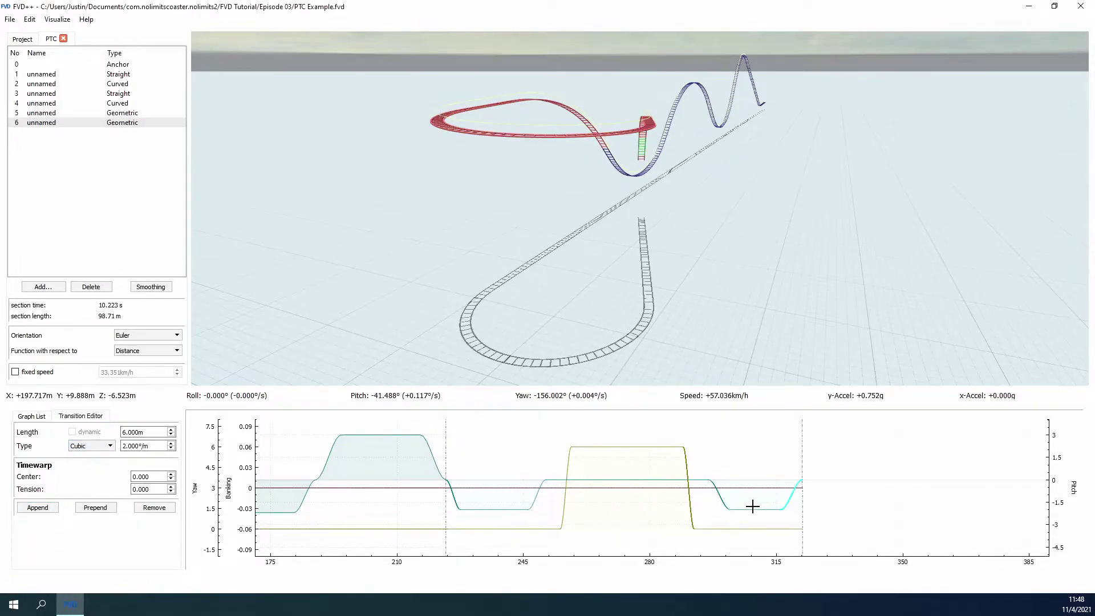
{"action": "left_click", "coordinate": [154, 507]}
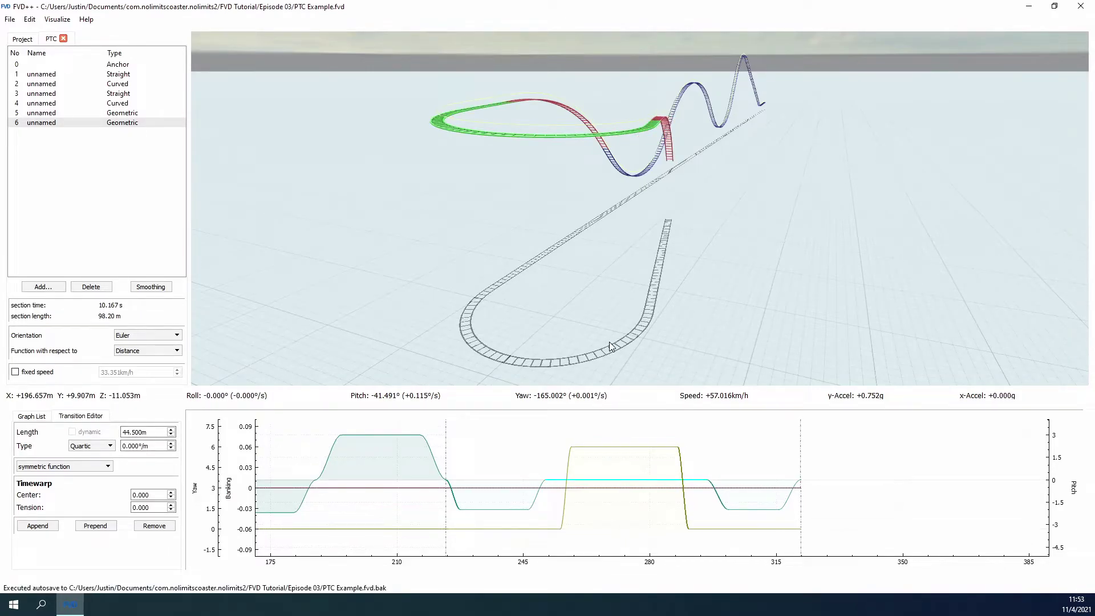
Start the section's banking with an 18 m constant transition, followed by a 20 m quartic transition with a change of 1°/m.
{"action": "left_click", "coordinate": [620, 489]}
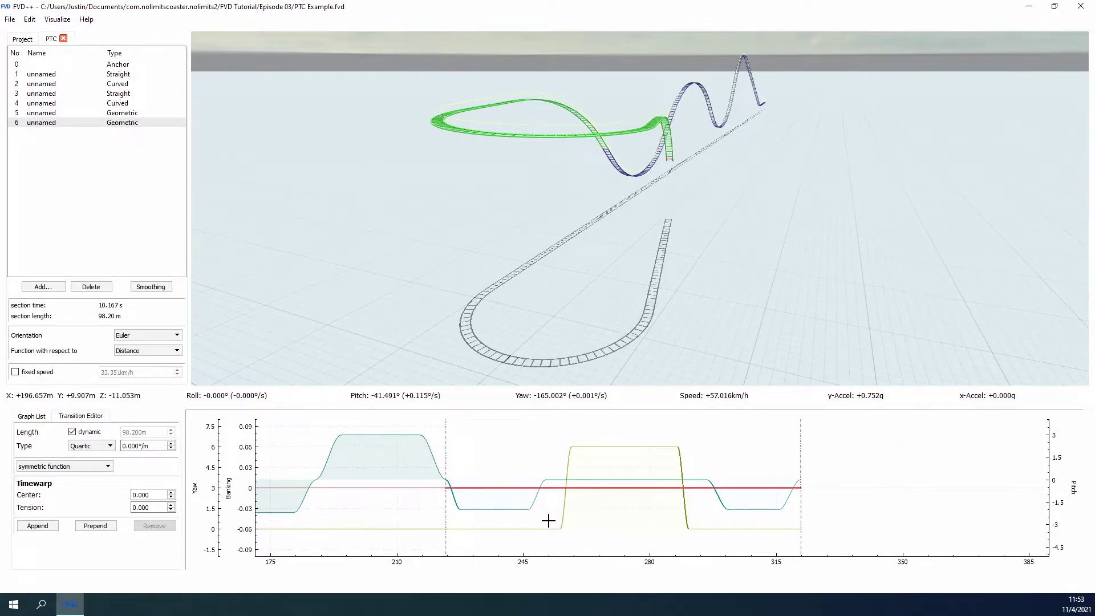
{"action": "left_click", "coordinate": [84, 527]}
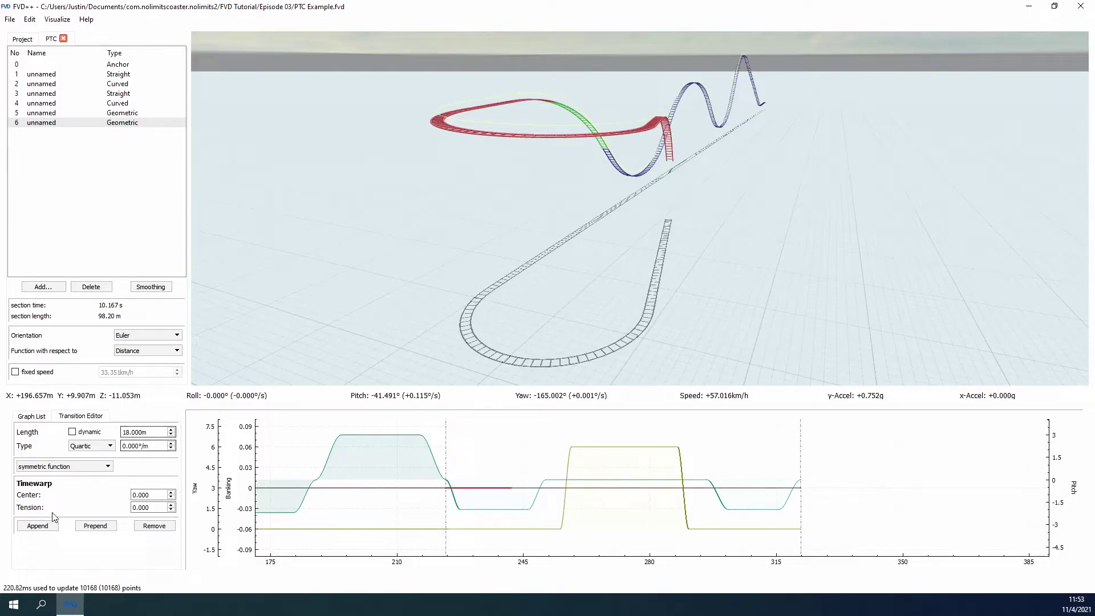
{"action": "left_click", "coordinate": [38, 524]}
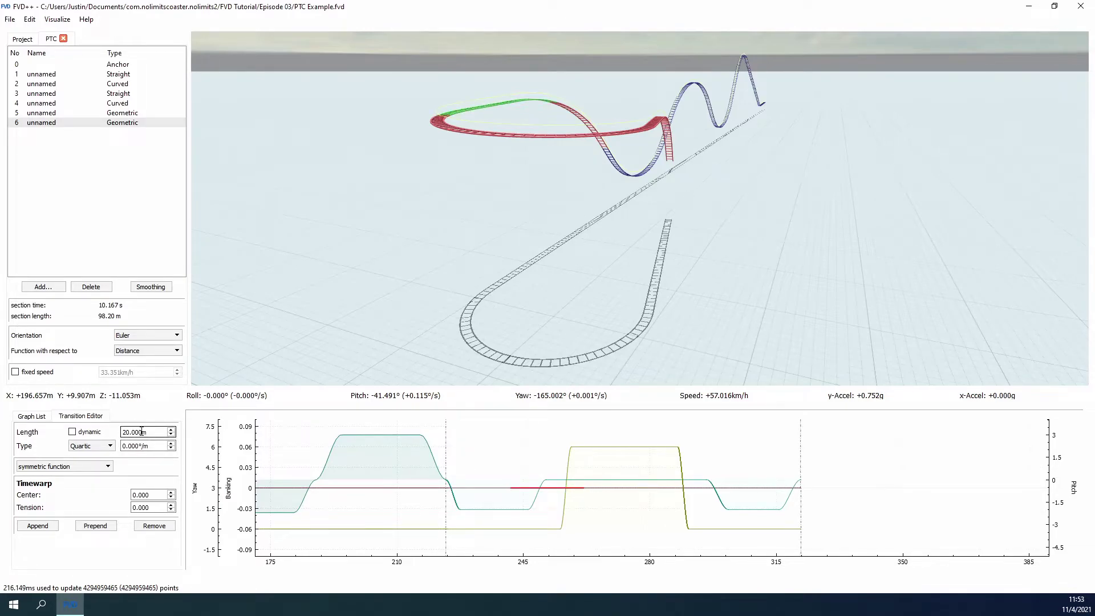
{"action": "scroll", "coordinate": [157, 445], "scroll_direction": "down", "scroll_amount": 1}
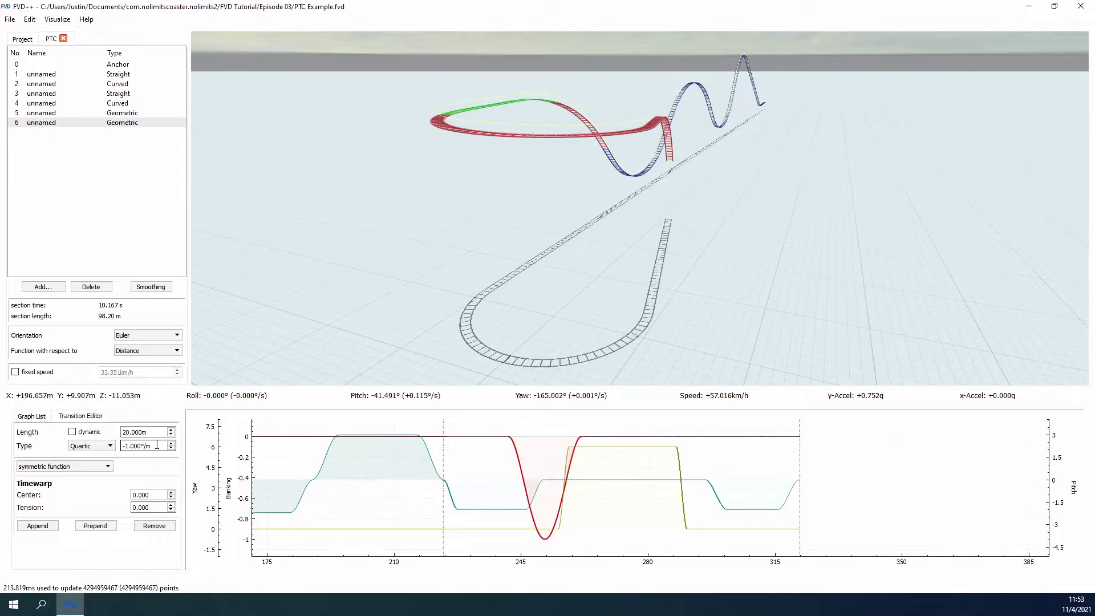
{"action": "scroll", "coordinate": [157, 446], "scroll_direction": "up", "scroll_amount": 1}
{"action": "scroll", "coordinate": [157, 445], "scroll_direction": "up", "scroll_amount": 1}
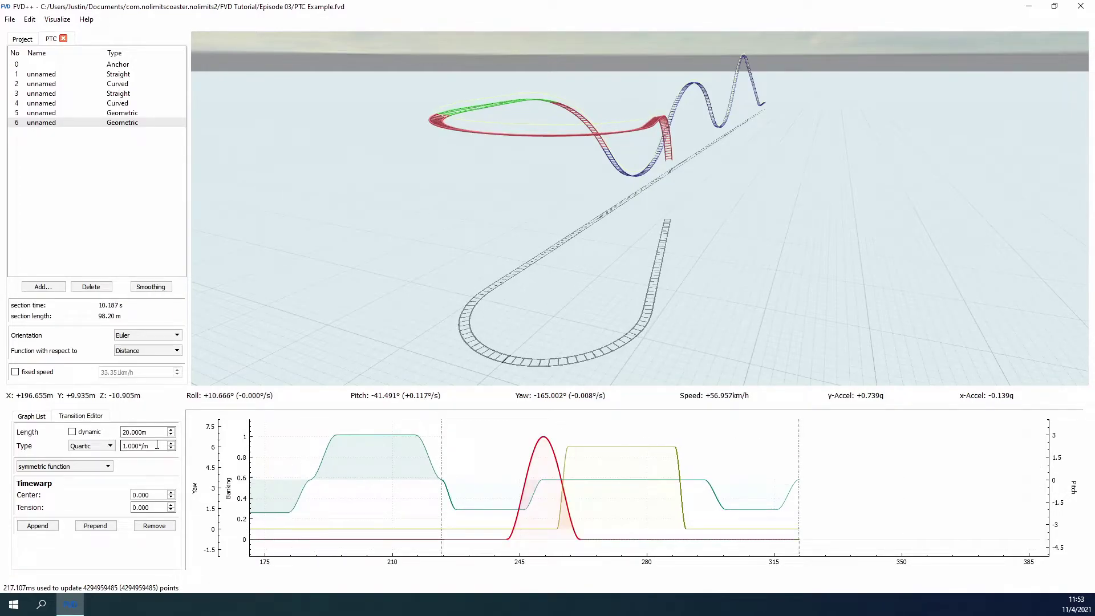
Switch to the rider view of the turn and set the quartic banking transition's change to 1.4°/m.
{"action": "left_click", "coordinate": [484, 335]}
{"action": "key", "text": "space"}
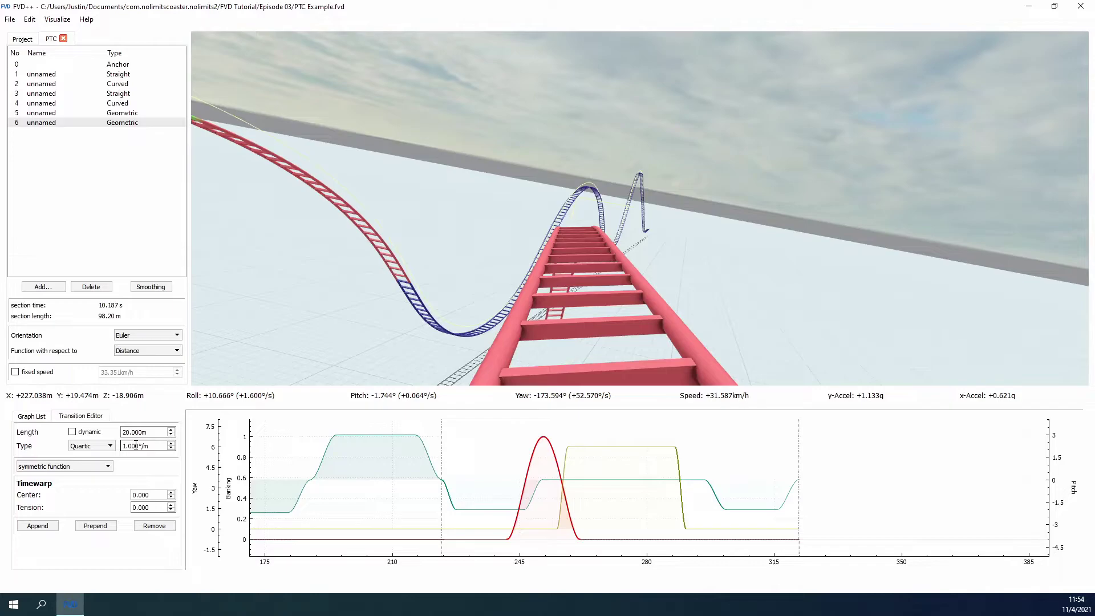
{"action": "scroll", "coordinate": [136, 446], "scroll_direction": "up", "scroll_amount": 2}
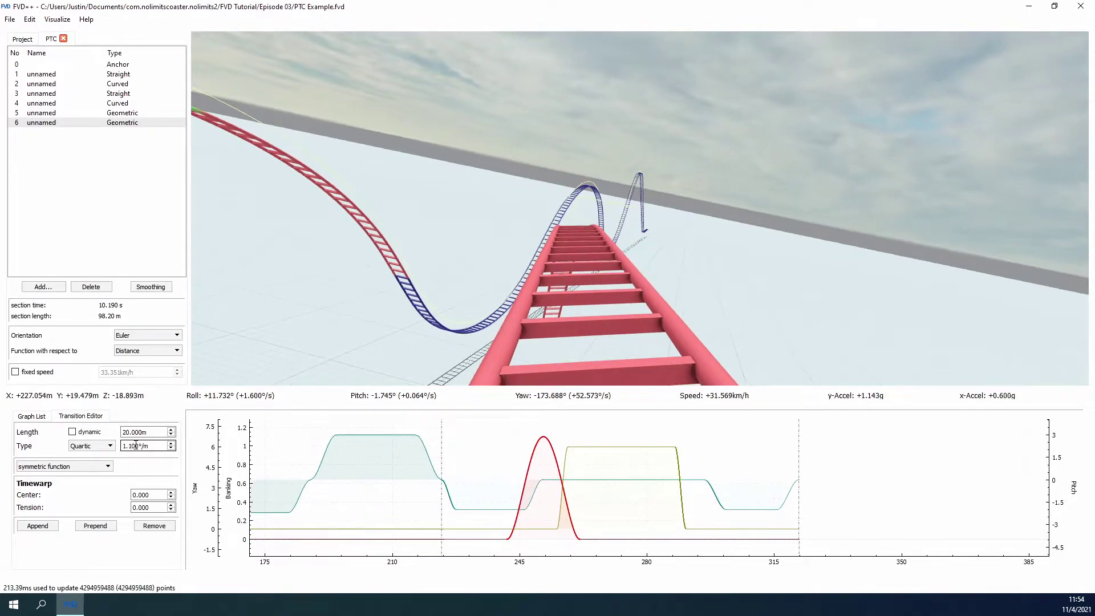
{"action": "scroll", "coordinate": [135, 445], "scroll_direction": "up", "scroll_amount": 3}
Shorten the first constant banking transition to 14 m and lengthen the quartic banking transition after it to 24 m.
{"action": "left_click", "coordinate": [470, 537]}
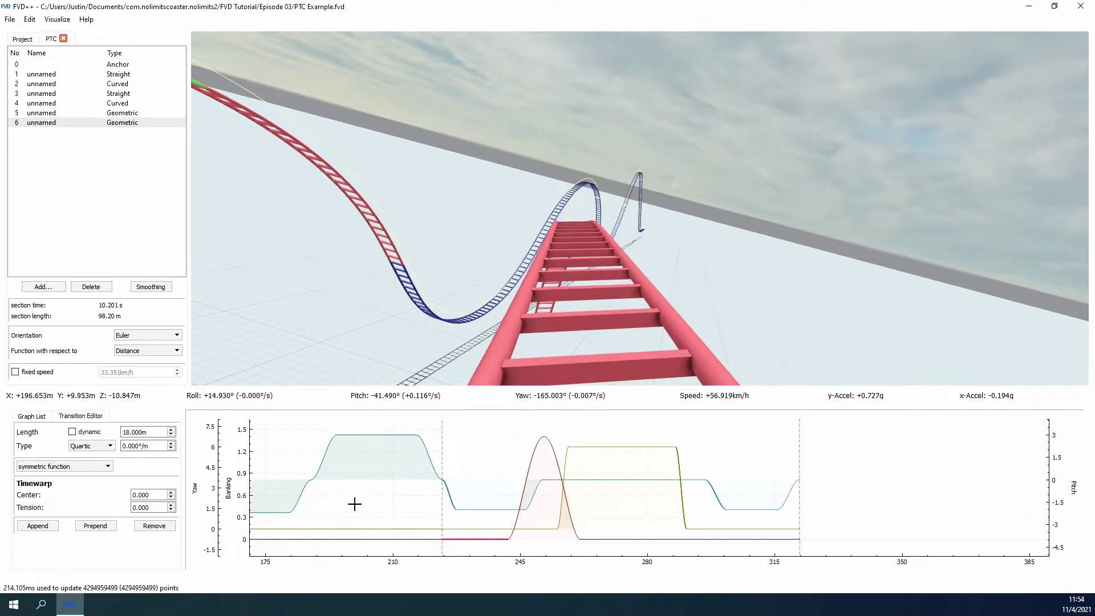
{"action": "scroll", "coordinate": [141, 429], "scroll_direction": "down", "scroll_amount": 4}
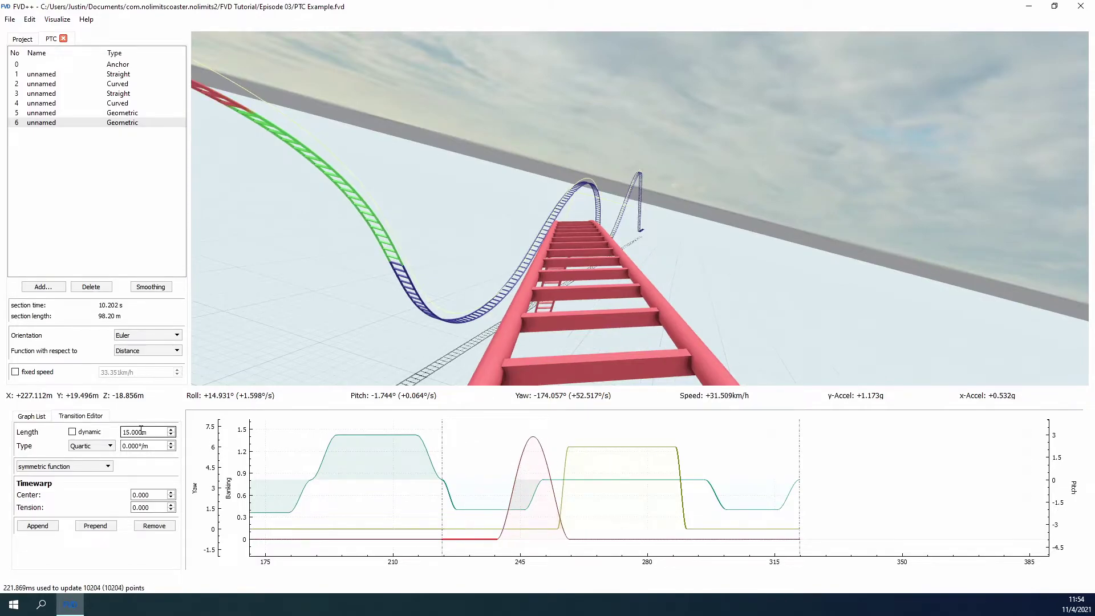
{"action": "left_click", "coordinate": [544, 451]}
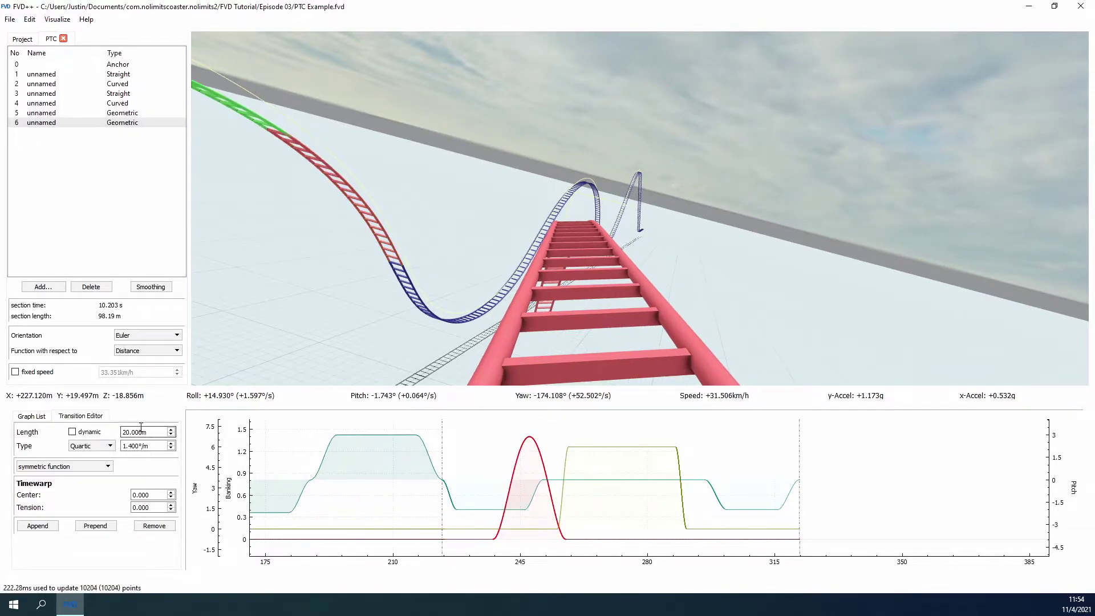
{"action": "scroll", "coordinate": [142, 429], "scroll_direction": "up", "scroll_amount": 4}
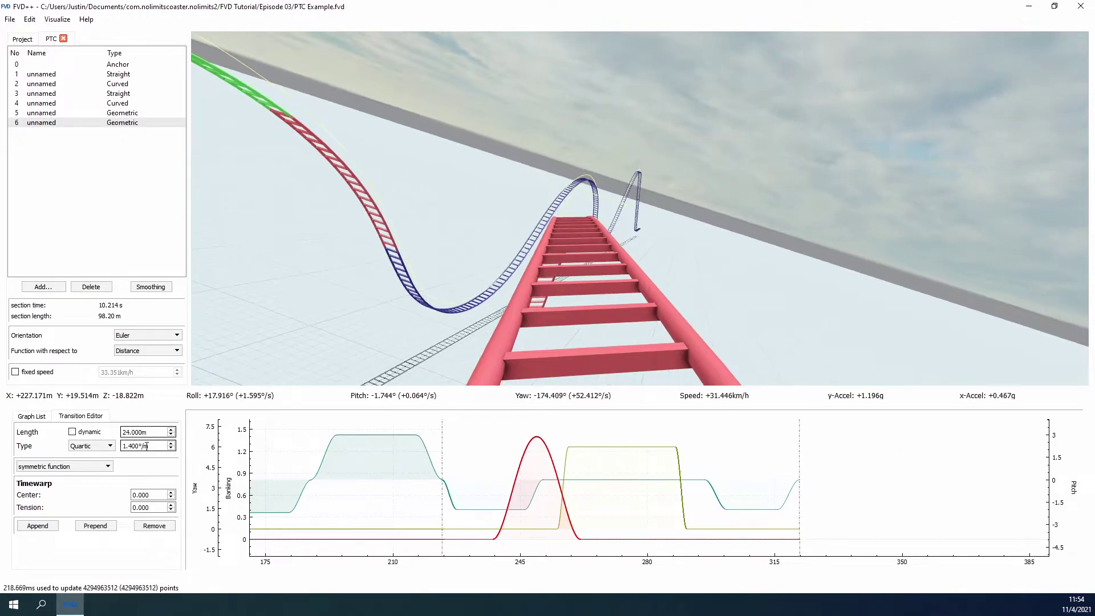
Set the 24 m quartic banking transition's change to 1.3°/m and return to the overview of the track.
{"action": "scroll", "coordinate": [147, 446], "scroll_direction": "down", "scroll_amount": 3}
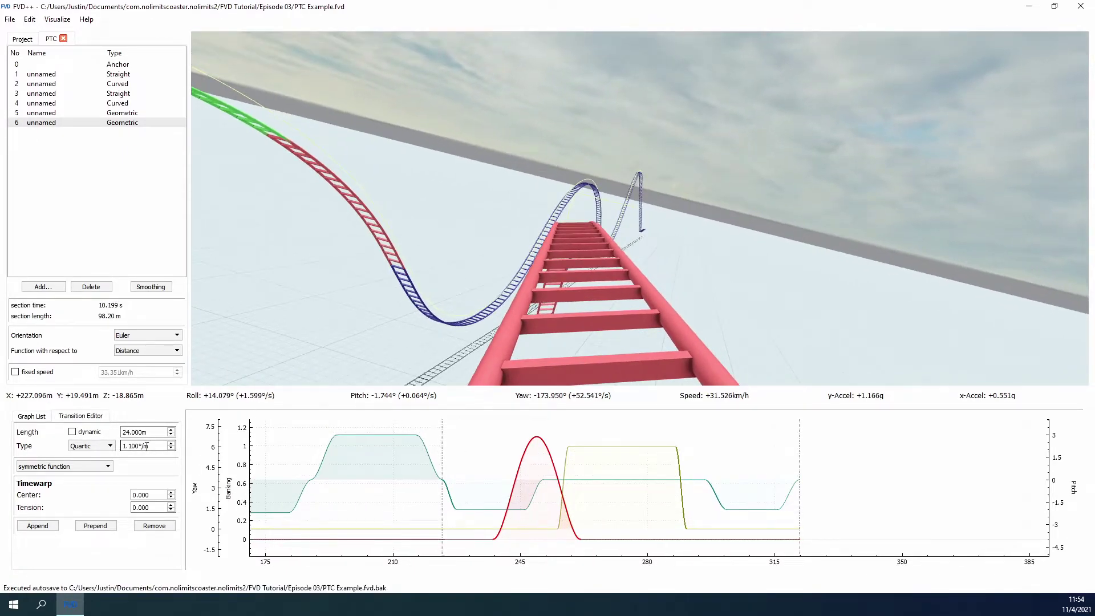
{"action": "scroll", "coordinate": [146, 446], "scroll_direction": "down", "scroll_amount": 1}
{"action": "scroll", "coordinate": [146, 446], "scroll_direction": "down", "scroll_amount": 1}
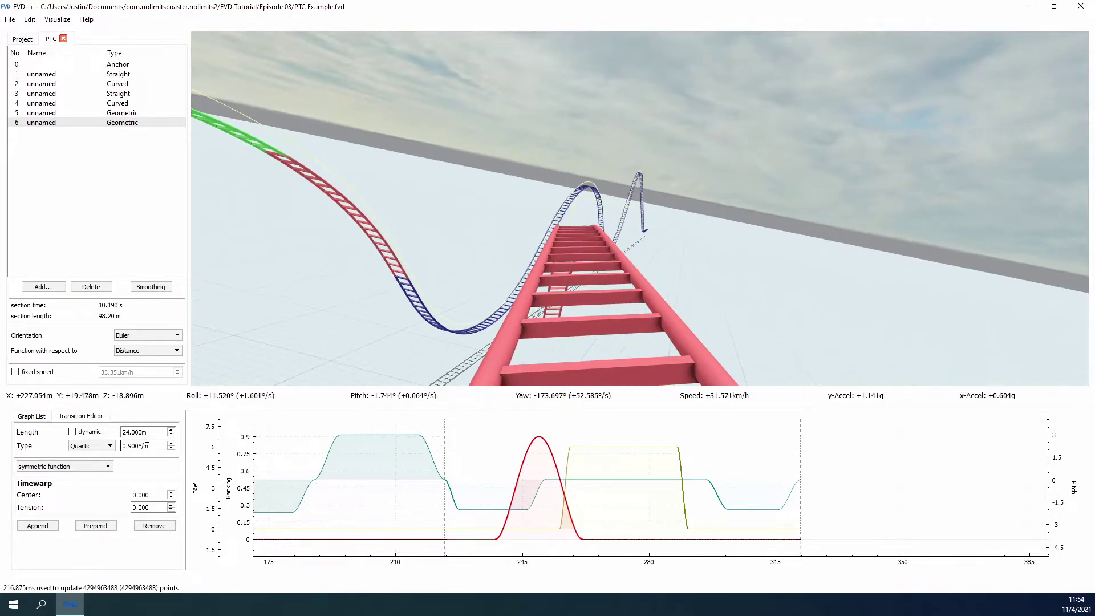
{"action": "scroll", "coordinate": [146, 446], "scroll_direction": "down", "scroll_amount": 1}
{"action": "scroll", "coordinate": [146, 446], "scroll_direction": "up", "scroll_amount": 1}
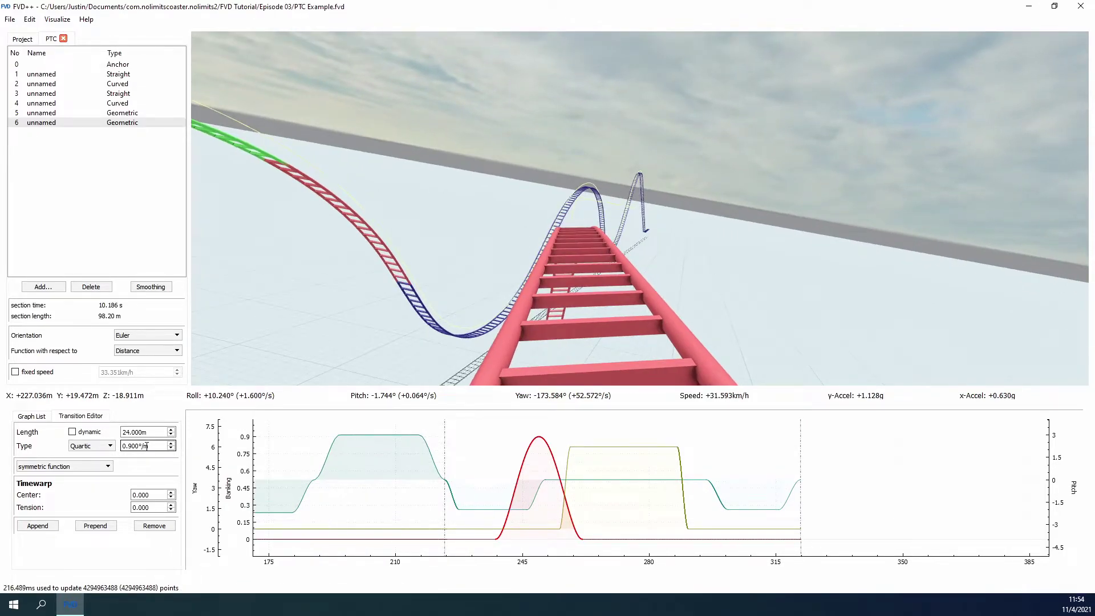
{"action": "scroll", "coordinate": [146, 446], "scroll_direction": "up", "scroll_amount": 1}
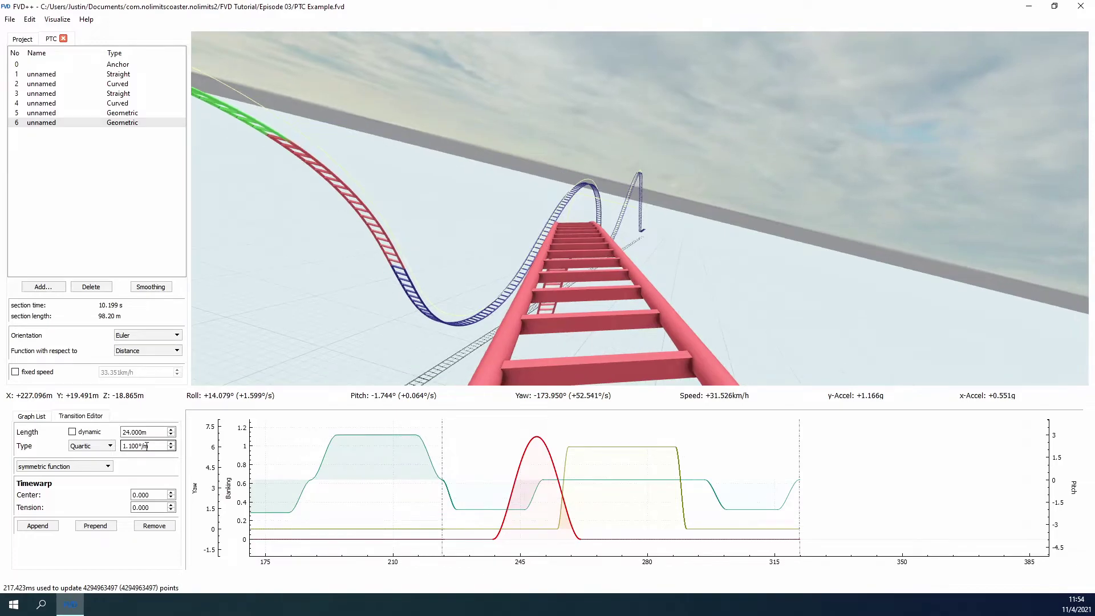
{"action": "scroll", "coordinate": [147, 446], "scroll_direction": "up", "scroll_amount": 1}
{"action": "scroll", "coordinate": [146, 446], "scroll_direction": "up", "scroll_amount": 1}
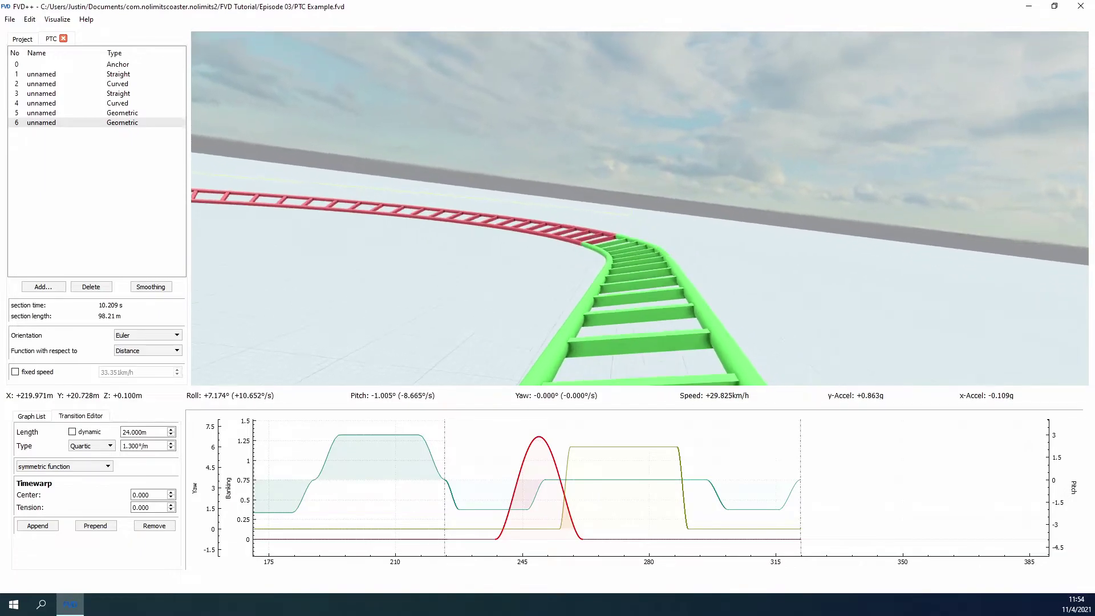
{"action": "key", "text": "space"}
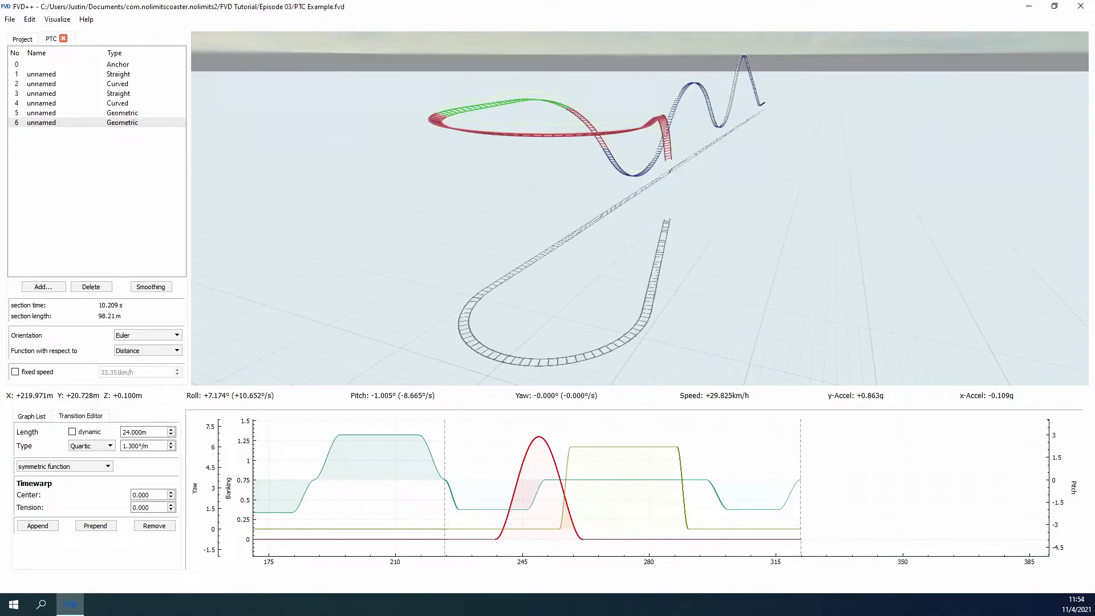
Append a 21 m constant banking transition followed by a 24 m quartic transition with a change of -1.3°/m to unbank the turn.
{"action": "left_click", "coordinate": [38, 529]}
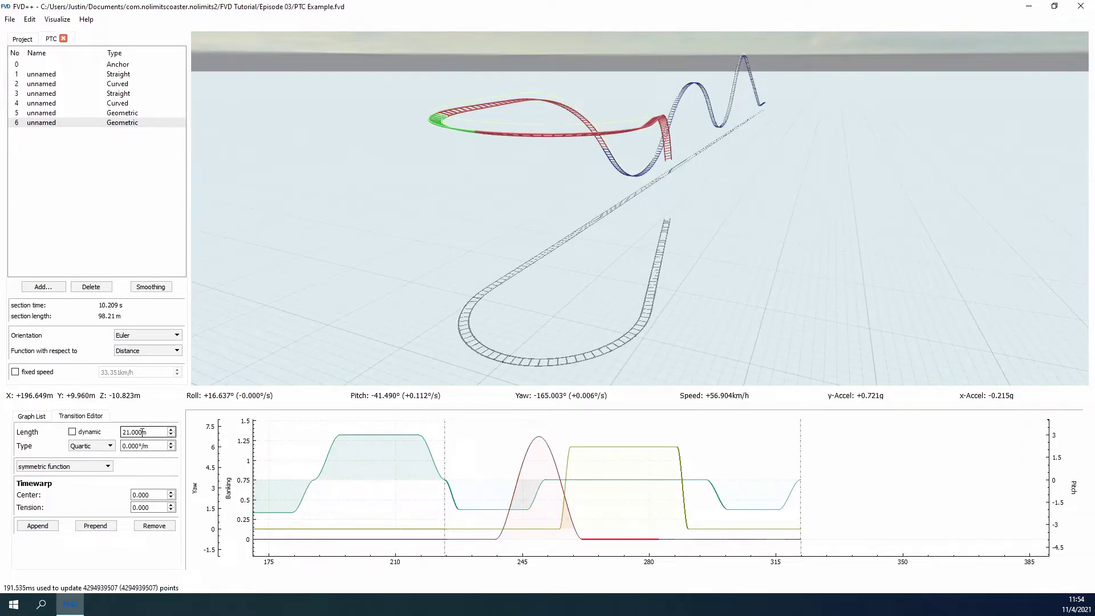
{"action": "left_click", "coordinate": [38, 525]}
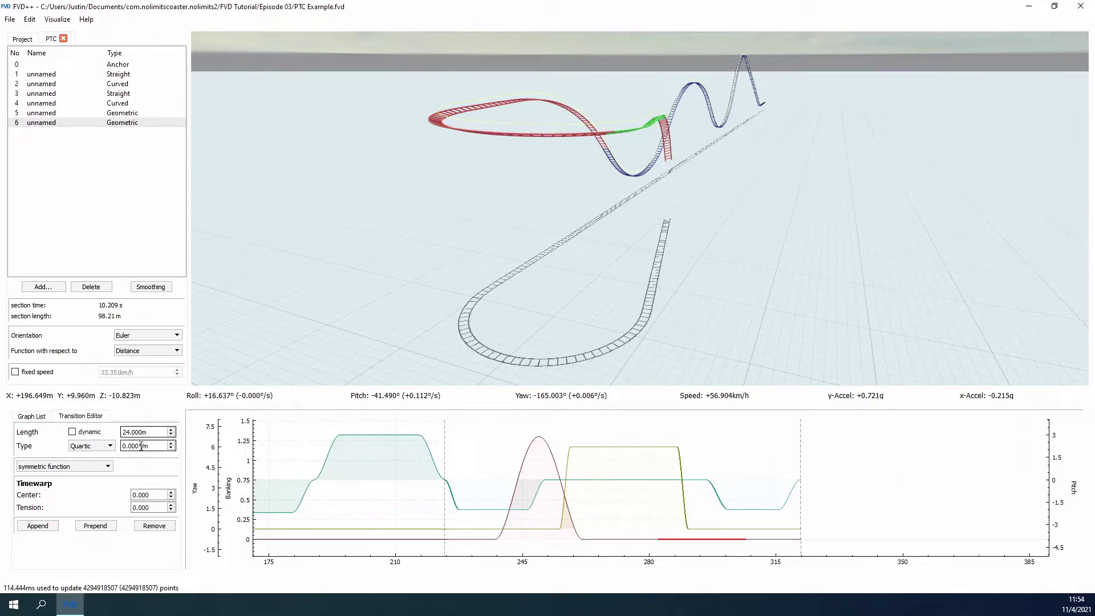
{"action": "left_click", "coordinate": [549, 449]}
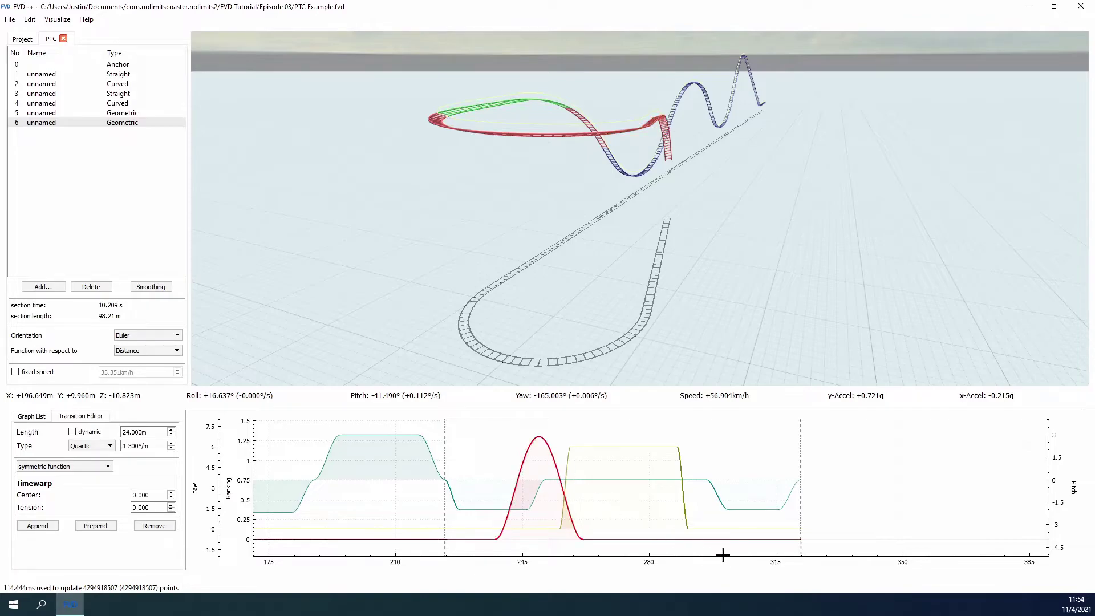
{"action": "left_click", "coordinate": [702, 539]}
{"action": "scroll", "coordinate": [150, 446], "scroll_direction": "down", "scroll_amount": 1}
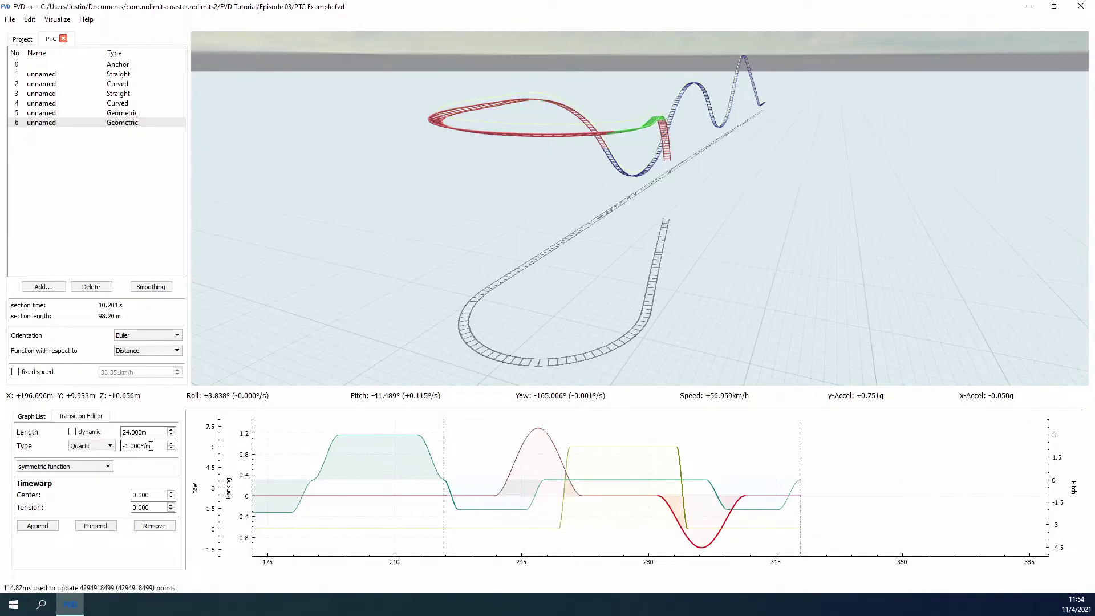
{"action": "scroll", "coordinate": [150, 446], "scroll_direction": "down", "scroll_amount": 3}
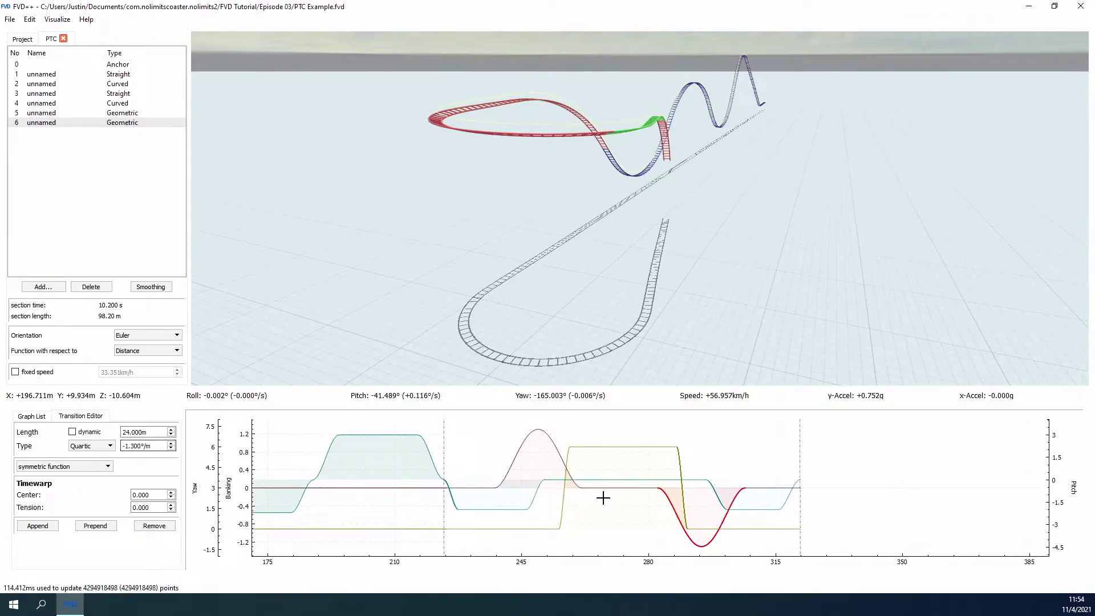
Lengthen the constant banking transition between the two quartic transitions to 23 m.
{"action": "left_click", "coordinate": [637, 488]}
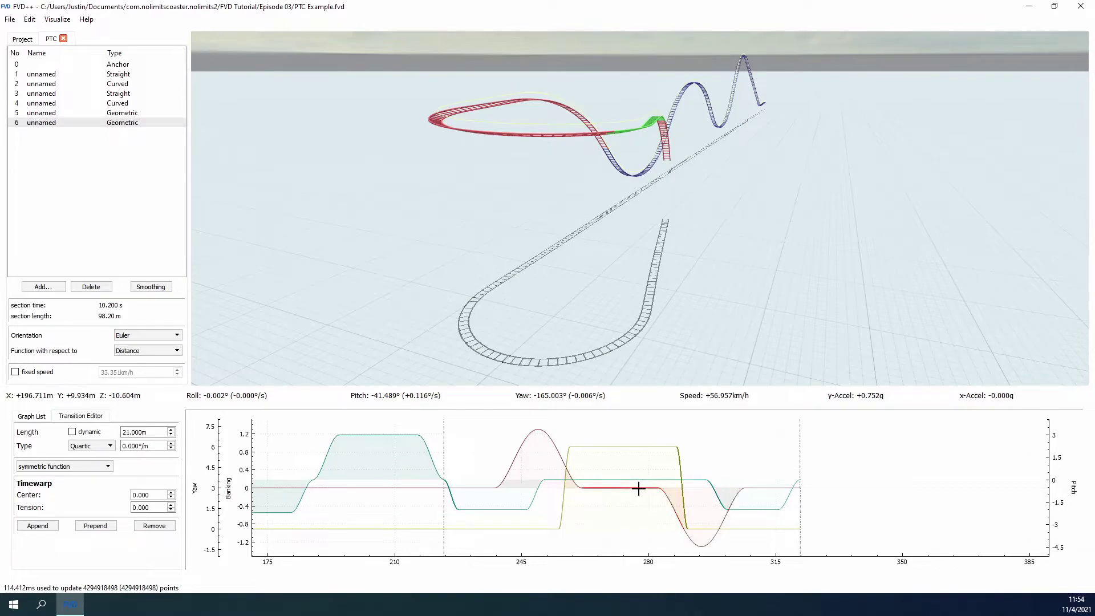
{"action": "scroll", "coordinate": [143, 432], "scroll_direction": "up", "scroll_amount": 3}
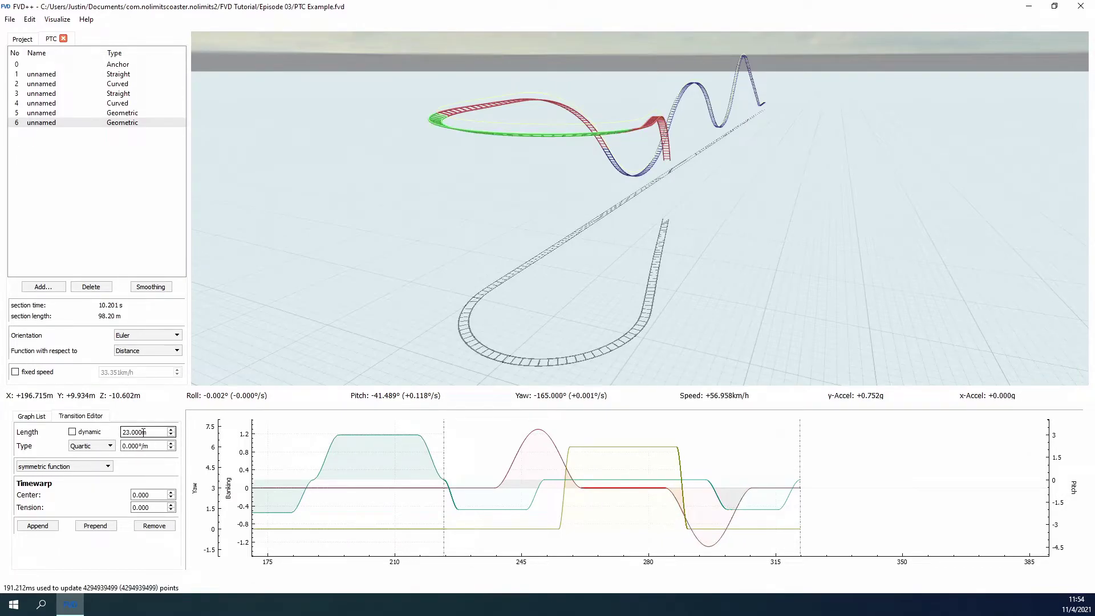
{"action": "right_click", "coordinate": [542, 316]}
{"action": "key", "text": "w"}
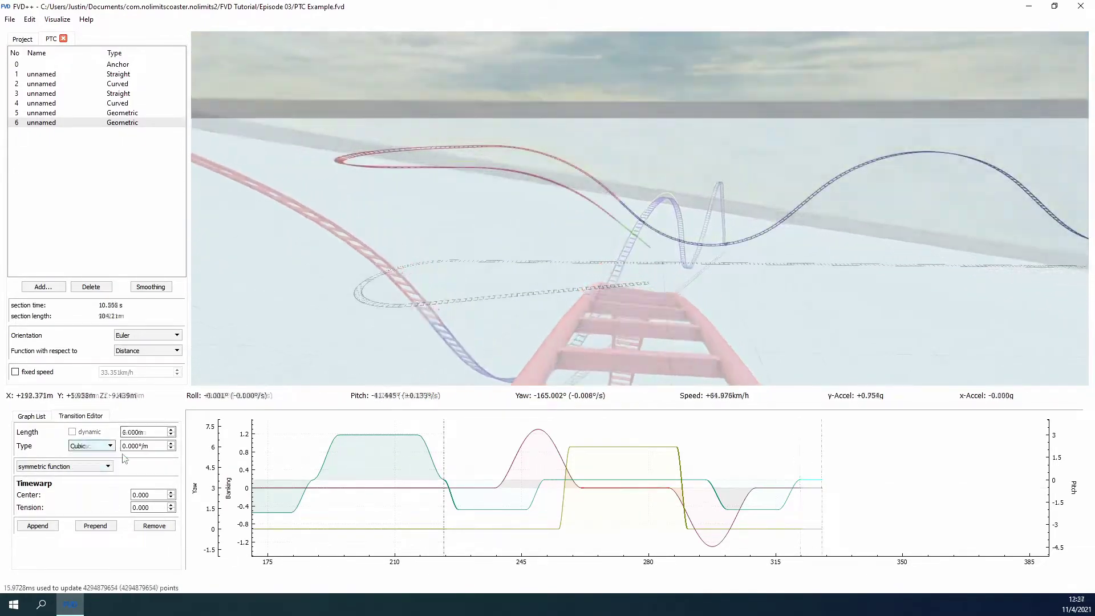
Append pitch transitions that pull the track out of the drop, ending with a 5 m cubic transition with a change of -3°/m.
{"action": "left_click", "coordinate": [38, 525]}
{"action": "left_click", "coordinate": [91, 446]}
{"action": "double_click", "coordinate": [143, 446]}
{"action": "type", "text": "-3"}
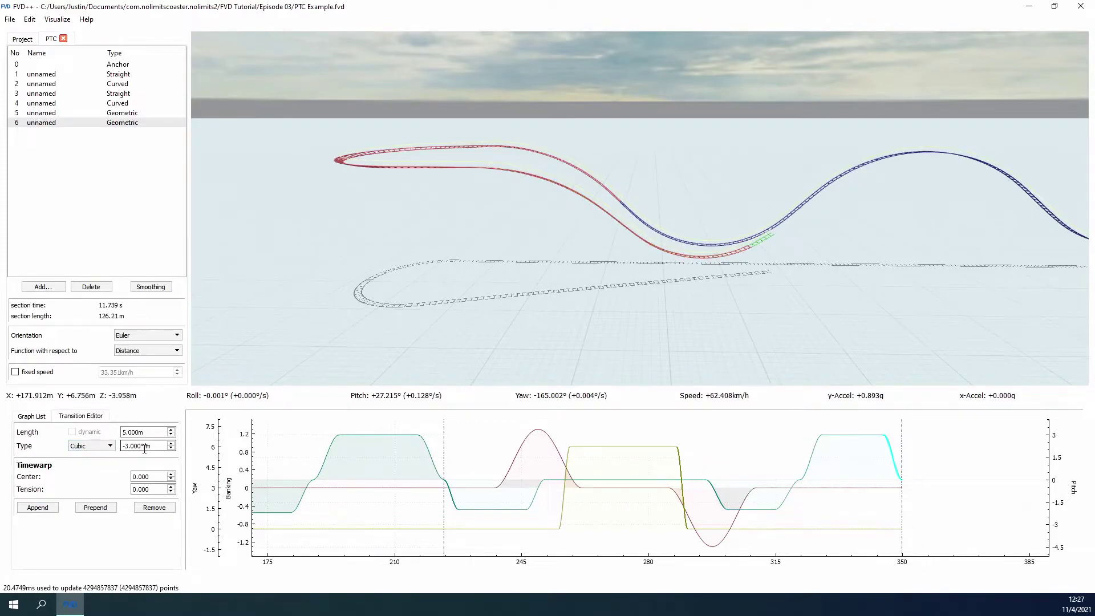
{"action": "left_click", "coordinate": [861, 436]}
{"action": "left_click", "coordinate": [639, 487]}
Add another geometric section and start its pitch with a cubic transition to -3°/m followed by a constant transition.
{"action": "left_click", "coordinate": [44, 287]}
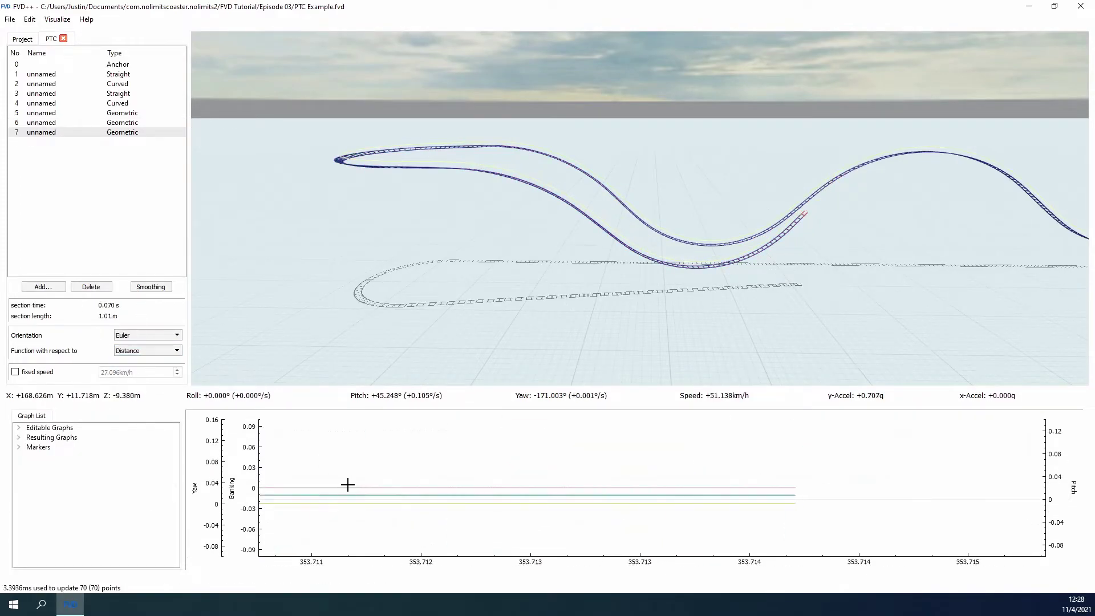
{"action": "left_click", "coordinate": [538, 528]}
{"action": "left_click", "coordinate": [537, 498]}
{"action": "left_click", "coordinate": [135, 448]}
{"action": "scroll", "coordinate": [135, 450], "scroll_direction": "down", "scroll_amount": 3}
{"action": "left_click", "coordinate": [50, 509]}
{"action": "scroll", "coordinate": [138, 433], "scroll_direction": "up", "scroll_amount": 8}
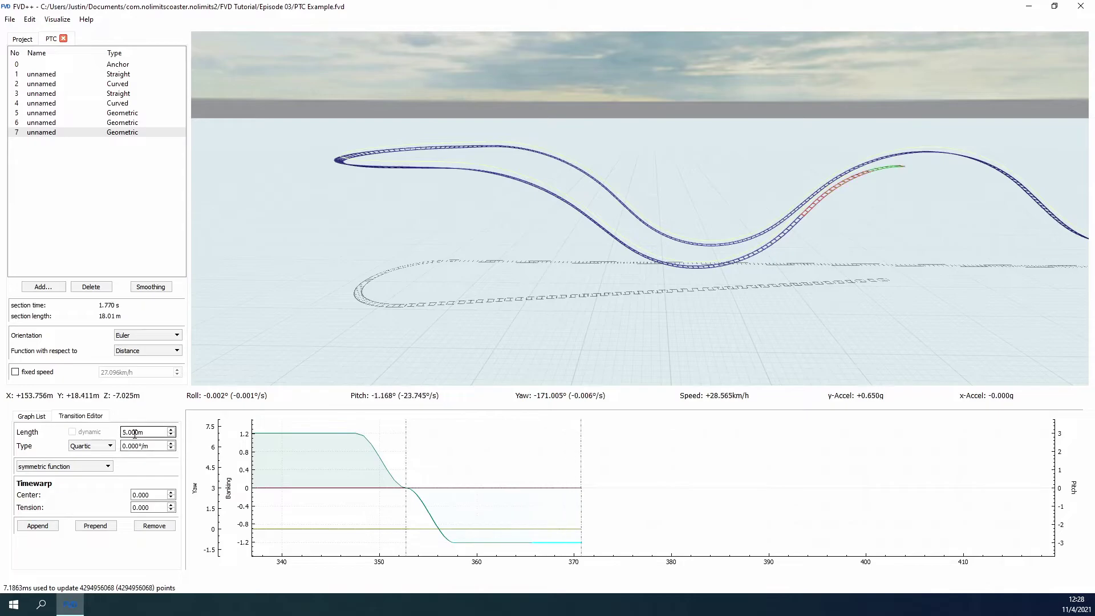
Append a cubic pitch transition that brings the change back to zero, followed by a 21 m constant transition.
{"action": "left_click", "coordinate": [37, 526]}
{"action": "scroll", "coordinate": [140, 446], "scroll_direction": "up", "scroll_amount": 3}
{"action": "left_click", "coordinate": [514, 542]}
{"action": "scroll", "coordinate": [152, 432], "scroll_direction": "down", "scroll_amount": 3}
{"action": "scroll", "coordinate": [151, 433], "scroll_direction": "up", "scroll_amount": 1}
{"action": "left_click", "coordinate": [587, 516]}
{"action": "left_click", "coordinate": [38, 508]}
{"action": "scroll", "coordinate": [149, 432], "scroll_direction": "up", "scroll_amount": 10}
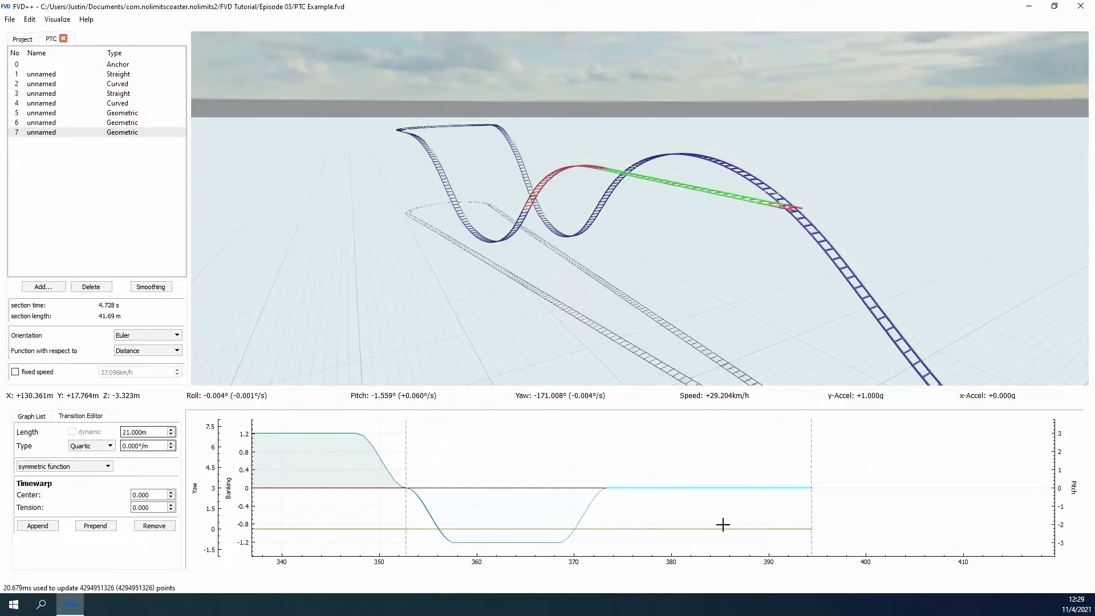
Give the section a yaw bend with cubic transitions to about -1°/m and back around a 3 m constant transition.
{"action": "left_click", "coordinate": [721, 526]}
{"action": "left_click", "coordinate": [37, 526]}
{"action": "left_click", "coordinate": [91, 446]}
{"action": "scroll", "coordinate": [143, 433], "scroll_direction": "down", "scroll_amount": 8}
{"action": "left_click", "coordinate": [37, 508]}
{"action": "left_click", "coordinate": [37, 526]}
{"action": "scroll", "coordinate": [143, 446], "scroll_direction": "up", "scroll_amount": 1}
{"action": "left_click", "coordinate": [665, 530]}
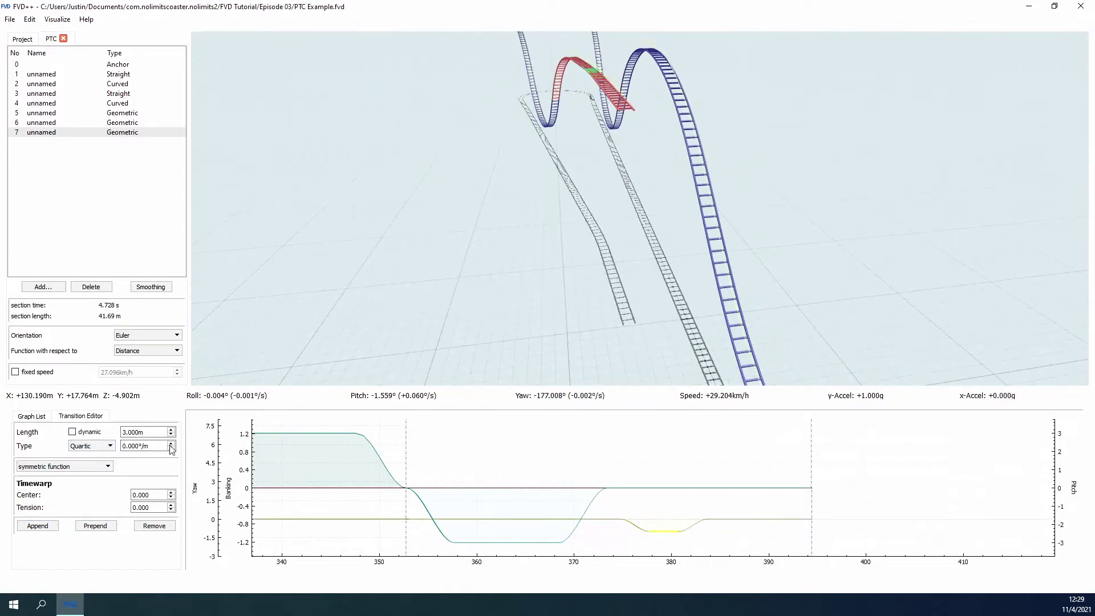
Slightly reduce the turn's constant yaw transition in the preceding section and lengthen the constant part of the last section's yaw bend.
{"action": "left_click", "coordinate": [41, 123]}
{"action": "scroll", "coordinate": [525, 509], "scroll_direction": "down", "scroll_amount": 5}
{"action": "left_click", "coordinate": [388, 444]}
{"action": "scroll", "coordinate": [138, 433], "scroll_direction": "down", "scroll_amount": 3}
{"action": "left_click", "coordinate": [41, 132]}
{"action": "left_click", "coordinate": [840, 531]}
{"action": "scroll", "coordinate": [138, 433], "scroll_direction": "up", "scroll_amount": 3}
{"action": "left_click", "coordinate": [768, 519]}
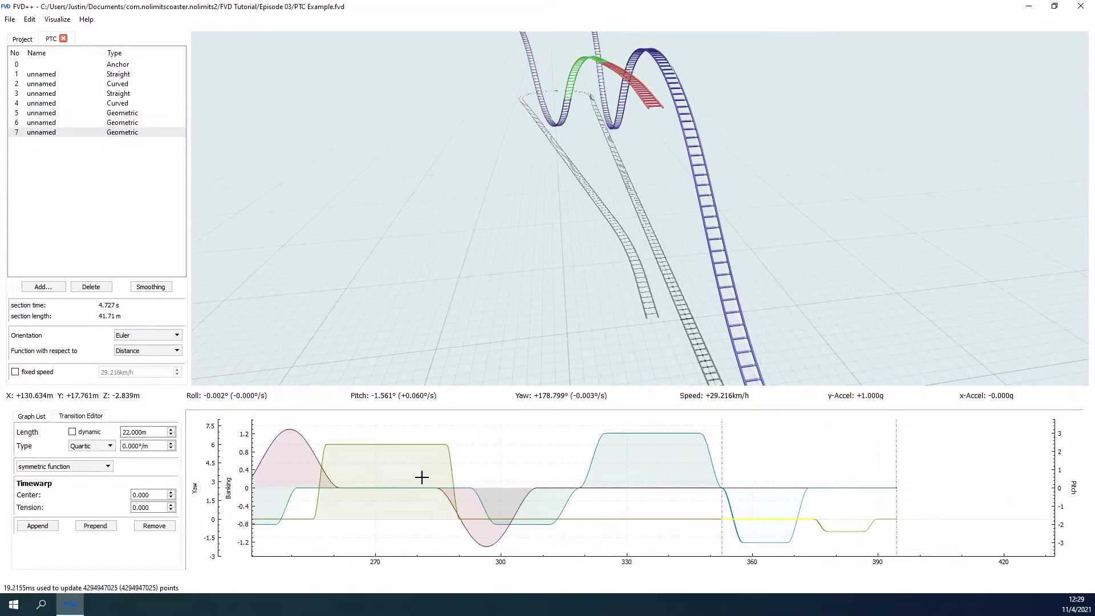
Append a cubic pitch transition to -3°/m and a 10 m constant transition to steer the track into the next drop.
{"action": "left_click_drag", "start_coordinate": [741, 485], "coordinate": [505, 485]}
{"action": "left_click", "coordinate": [619, 488]}
{"action": "left_click", "coordinate": [38, 525]}
{"action": "scroll", "coordinate": [138, 429], "scroll_direction": "down", "scroll_amount": 7}
{"action": "scroll", "coordinate": [138, 429], "scroll_direction": "up", "scroll_amount": 2}
{"action": "left_click", "coordinate": [91, 446]}
{"action": "scroll", "coordinate": [138, 446], "scroll_direction": "down", "scroll_amount": 6}
{"action": "left_click", "coordinate": [37, 508]}
{"action": "scroll", "coordinate": [138, 432], "scroll_direction": "up", "scroll_amount": 9}
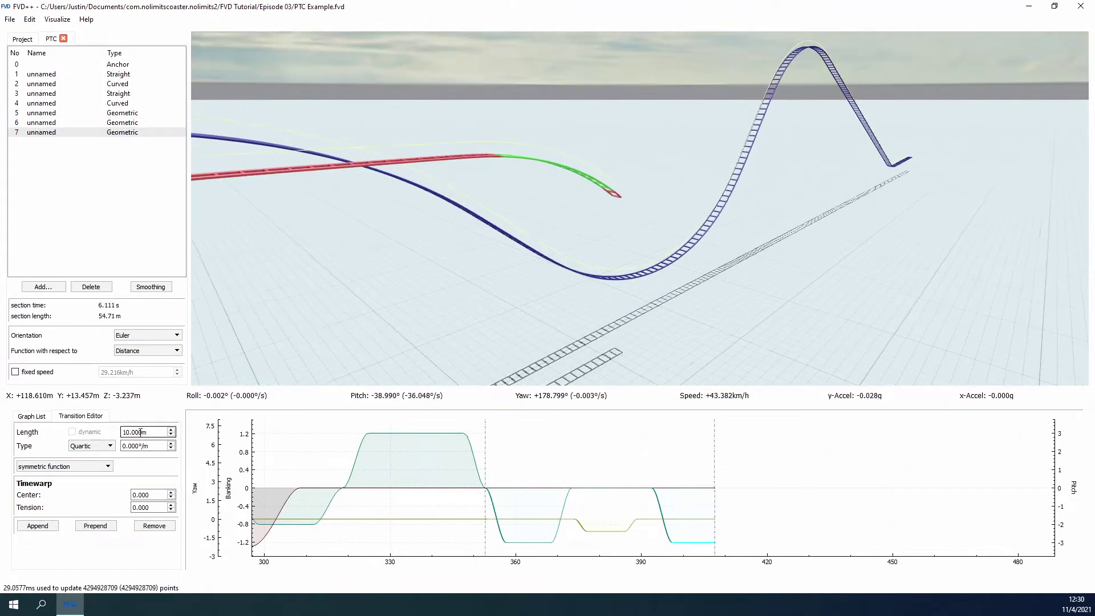
Append cubic pitch transitions that end the dive and start the pull-out, followed by a 20 m constant transition.
{"action": "left_click", "coordinate": [38, 526]}
{"action": "left_click", "coordinate": [38, 508]}
{"action": "scroll", "coordinate": [135, 444], "scroll_direction": "up", "scroll_amount": 5}
{"action": "left_click", "coordinate": [38, 508]}
{"action": "left_click", "coordinate": [747, 458]}
{"action": "scroll", "coordinate": [138, 446], "scroll_direction": "up", "scroll_amount": 7}
{"action": "left_click", "coordinate": [775, 433]}
{"action": "scroll", "coordinate": [138, 432], "scroll_direction": "up", "scroll_amount": 12}
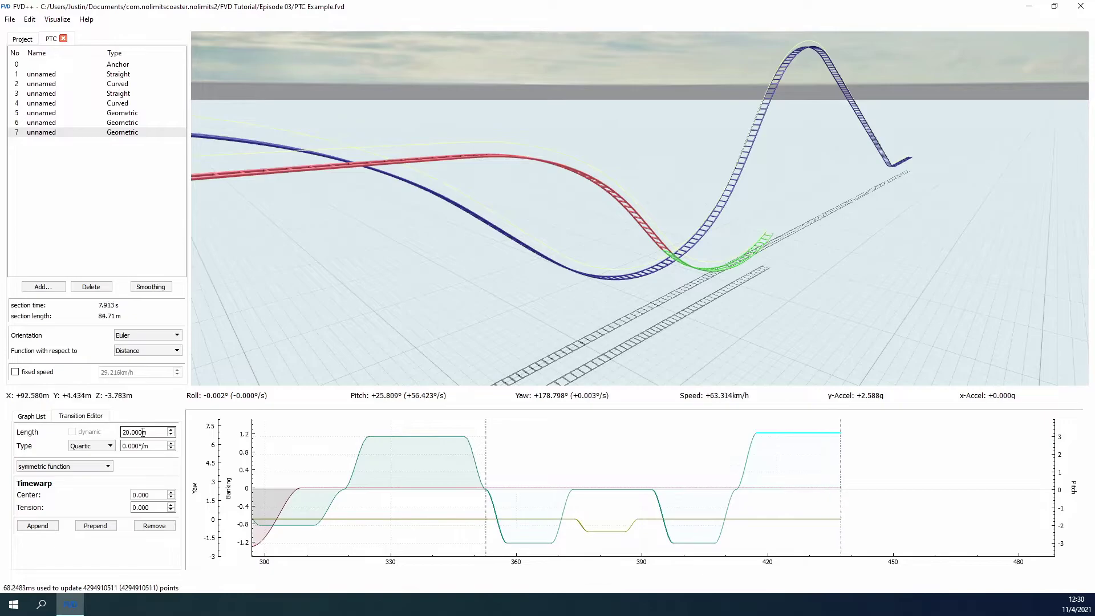
Append cubic pitch transitions leading from the pull-out into the next hill and lengthen the constant transition over its crest beyond 11 m.
{"action": "left_click", "coordinate": [37, 526]}
{"action": "left_click", "coordinate": [92, 446]}
{"action": "scroll", "coordinate": [138, 447], "scroll_direction": "down", "scroll_amount": 8}
{"action": "left_click", "coordinate": [38, 507]}
{"action": "scroll", "coordinate": [140, 445], "scroll_direction": "down", "scroll_amount": 6}
{"action": "left_click", "coordinate": [38, 507]}
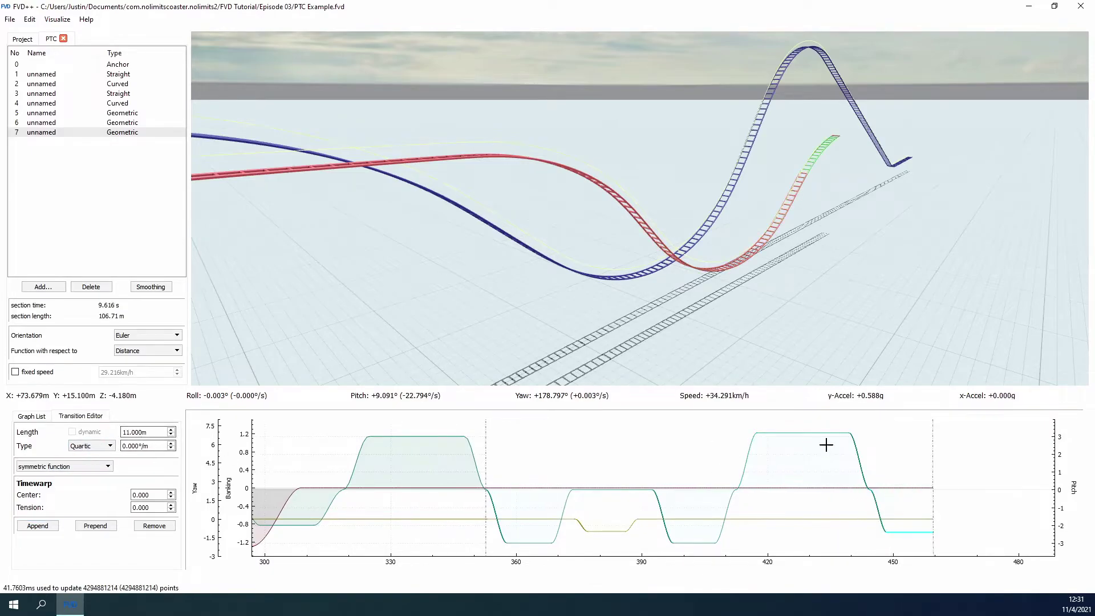
{"action": "left_click", "coordinate": [826, 435]}
{"action": "left_click", "coordinate": [901, 532]}
{"action": "scroll", "coordinate": [158, 432], "scroll_direction": "up", "scroll_amount": 9}
Append cubic pitch transitions up to 3°/m with an 11 m constant transition for the next valley, plus one further transition.
{"action": "left_click", "coordinate": [38, 526]}
{"action": "scroll", "coordinate": [132, 445], "scroll_direction": "up", "scroll_amount": 5}
{"action": "scroll", "coordinate": [132, 445], "scroll_direction": "up", "scroll_amount": 4}
{"action": "left_click", "coordinate": [38, 507]}
{"action": "left_click", "coordinate": [92, 446]}
{"action": "scroll", "coordinate": [145, 446], "scroll_direction": "up", "scroll_amount": 6}
{"action": "left_click", "coordinate": [38, 508]}
{"action": "scroll", "coordinate": [146, 433], "scroll_direction": "up", "scroll_amount": 9}
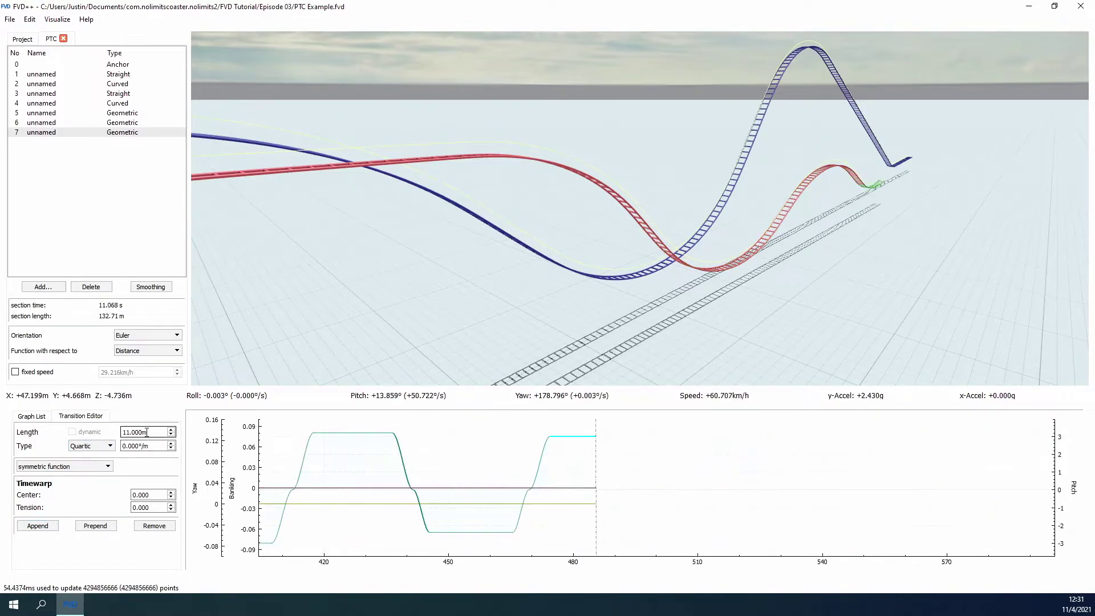
{"action": "left_click", "coordinate": [37, 525]}
{"action": "left_click", "coordinate": [100, 446]}
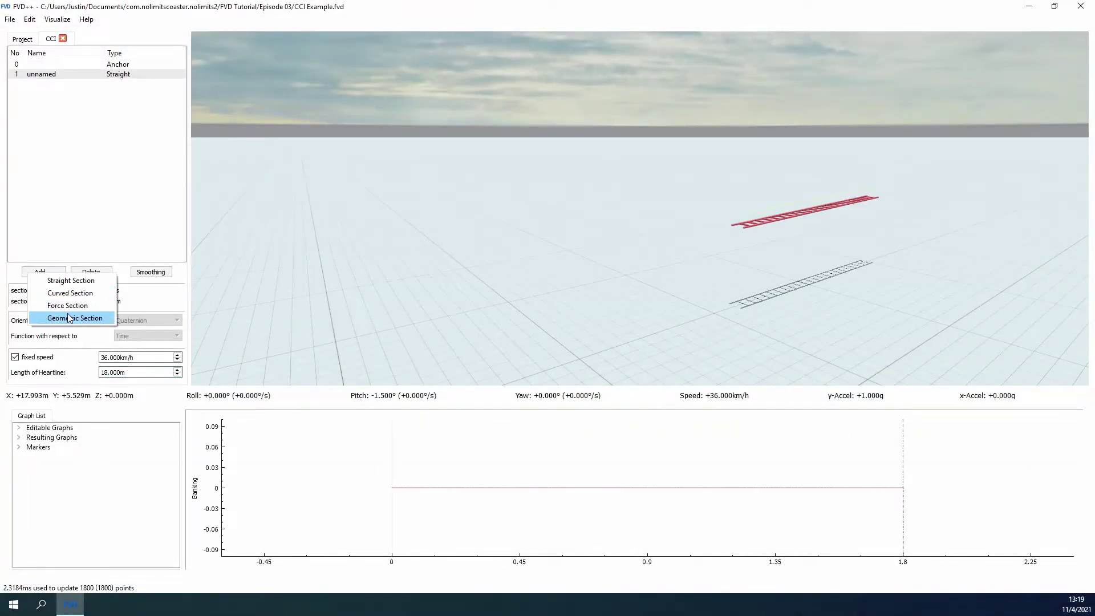
In the CCI track, add a geometric section after the straight and begin its yaw with a 3 m cubic transition of -6°/m.
{"action": "left_click", "coordinate": [69, 318]}
{"action": "scroll", "coordinate": [140, 432], "scroll_direction": "up", "scroll_amount": 1}
{"action": "scroll", "coordinate": [141, 432], "scroll_direction": "down", "scroll_amount": 1}
{"action": "left_click", "coordinate": [93, 446]}
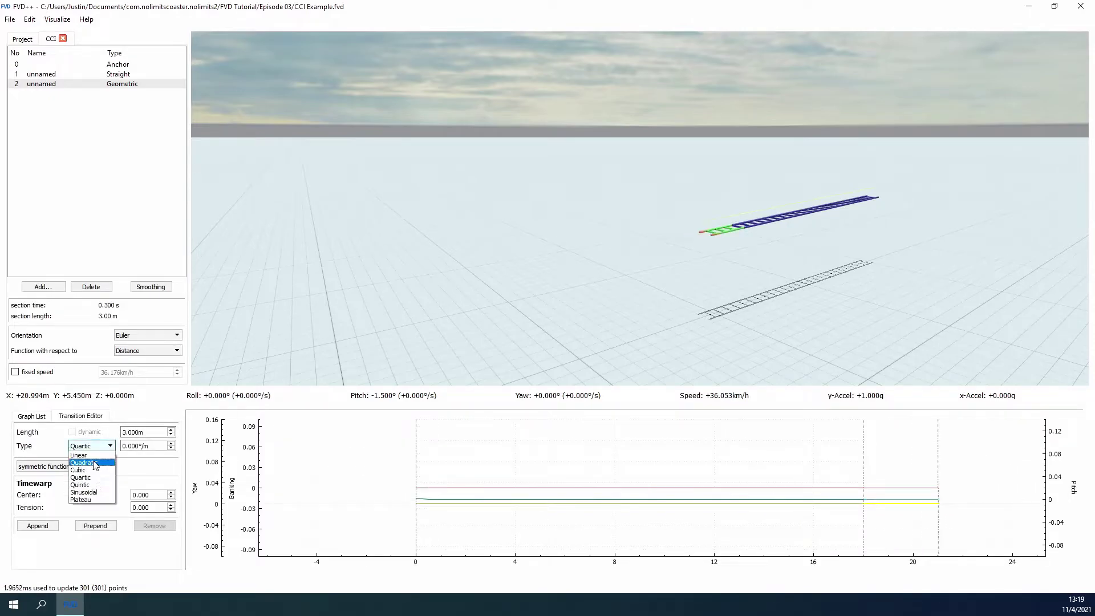
{"action": "left_click", "coordinate": [92, 470]}
{"action": "scroll", "coordinate": [146, 446], "scroll_direction": "down", "scroll_amount": 6}
Append a long constant yaw transition and a cubic transition that brings the yaw change back to zero.
{"action": "left_click", "coordinate": [37, 526]}
{"action": "scroll", "coordinate": [143, 432], "scroll_direction": "up", "scroll_amount": 11}
{"action": "left_click", "coordinate": [38, 529]}
{"action": "left_click", "coordinate": [91, 446]}
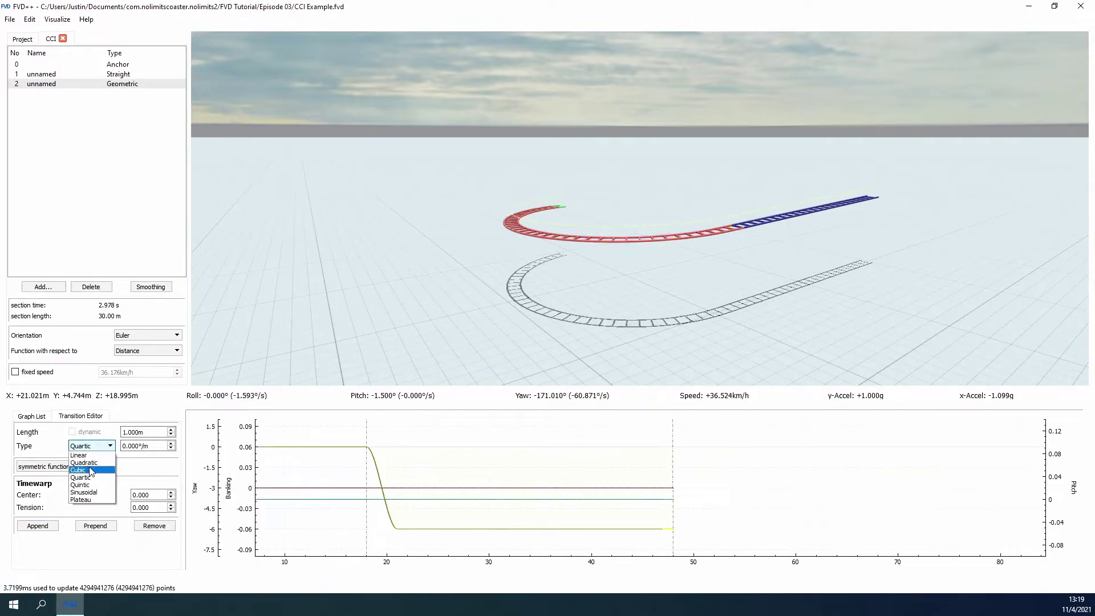
{"action": "left_click", "coordinate": [91, 470]}
{"action": "scroll", "coordinate": [147, 446], "scroll_direction": "up", "scroll_amount": 8}
Add a straight section after the turn and lengthen the turn's constant yaw transition to 27 m.
{"action": "left_click", "coordinate": [44, 287]}
{"action": "left_click", "coordinate": [74, 295]}
{"action": "left_click", "coordinate": [124, 85]}
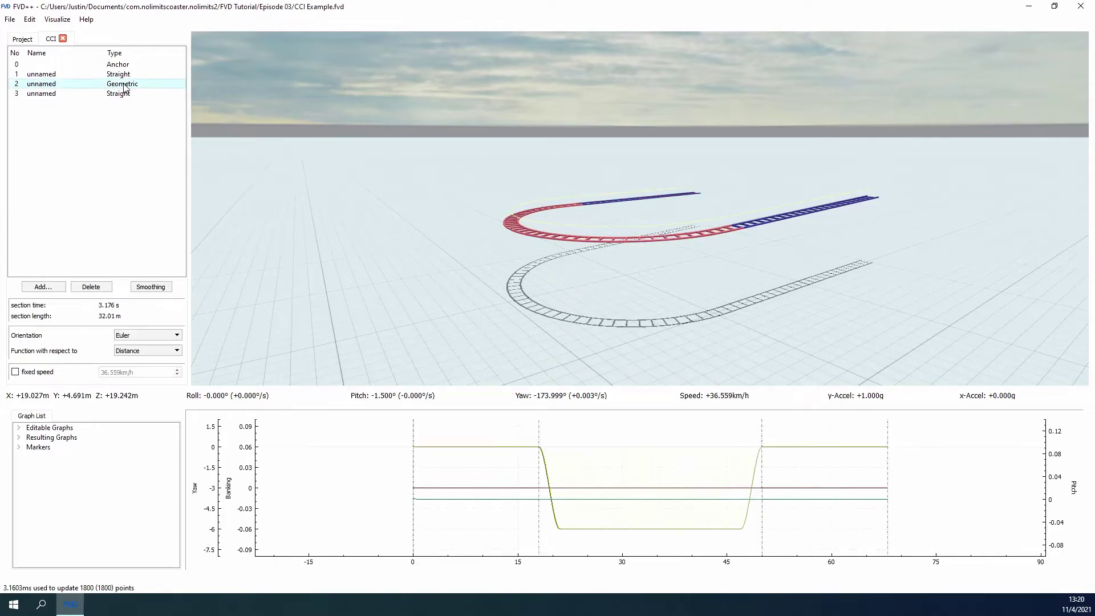
{"action": "left_click", "coordinate": [575, 508]}
{"action": "left_click_drag", "start_coordinate": [584, 327], "coordinate": [678, 327]}
{"action": "scroll", "coordinate": [144, 433], "scroll_direction": "up", "scroll_amount": 1}
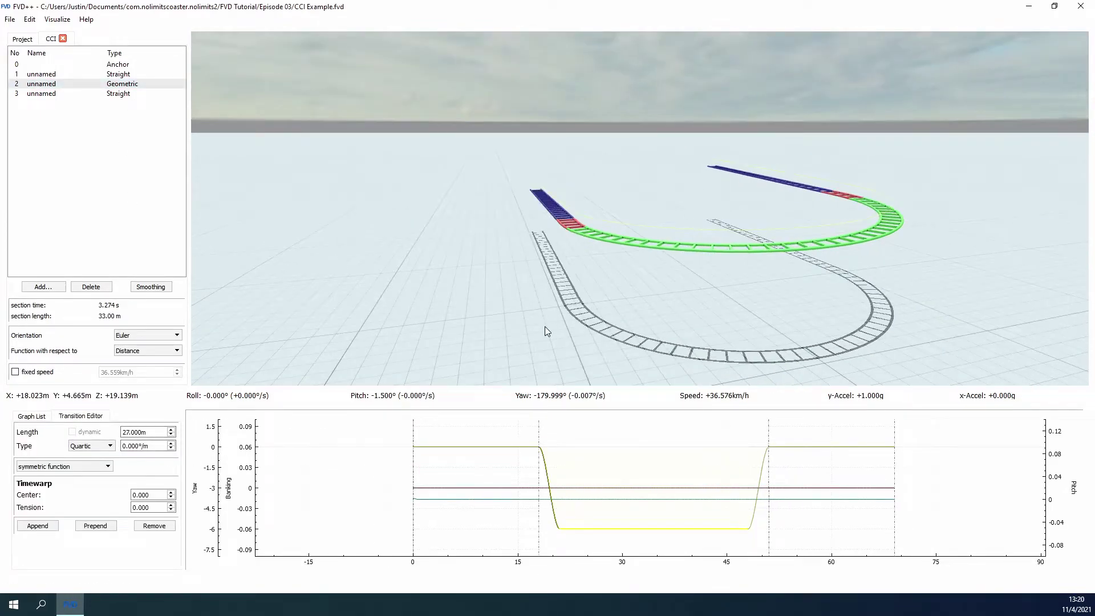
Shape the turn's pitch with a quartic dip to -3°/m and an opposite rise, ending with a dynamic 5 m quartic transition of -0.5°/m.
{"action": "left_click", "coordinate": [83, 525]}
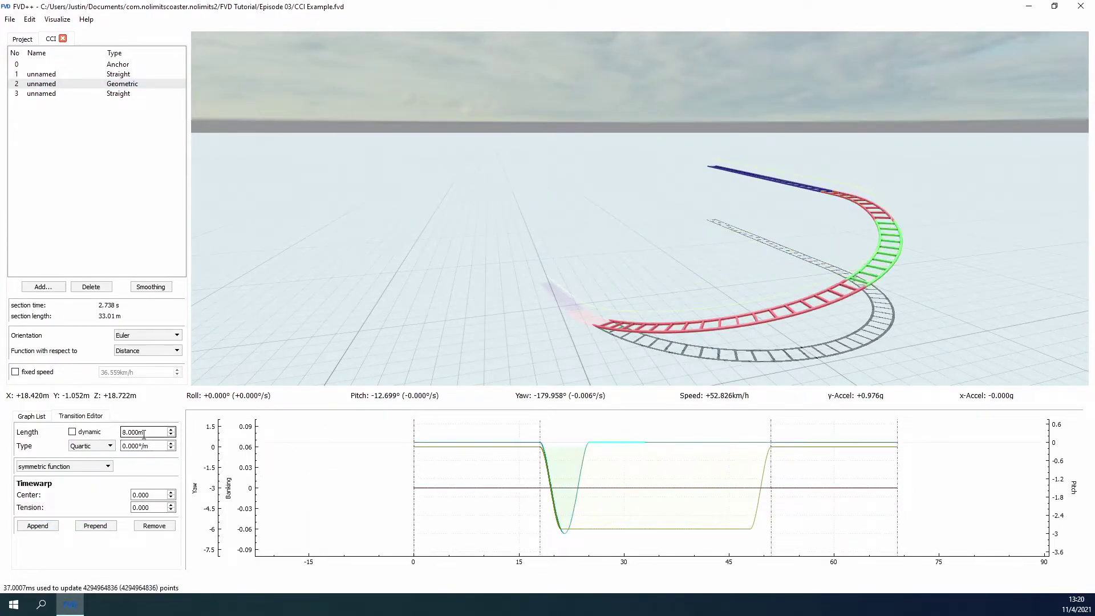
{"action": "scroll", "coordinate": [145, 446], "scroll_direction": "up", "scroll_amount": 3}
{"action": "scroll", "coordinate": [145, 447], "scroll_direction": "down", "scroll_amount": 3}
{"action": "left_click", "coordinate": [37, 526]}
{"action": "scroll", "coordinate": [143, 433], "scroll_direction": "up", "scroll_amount": 12}
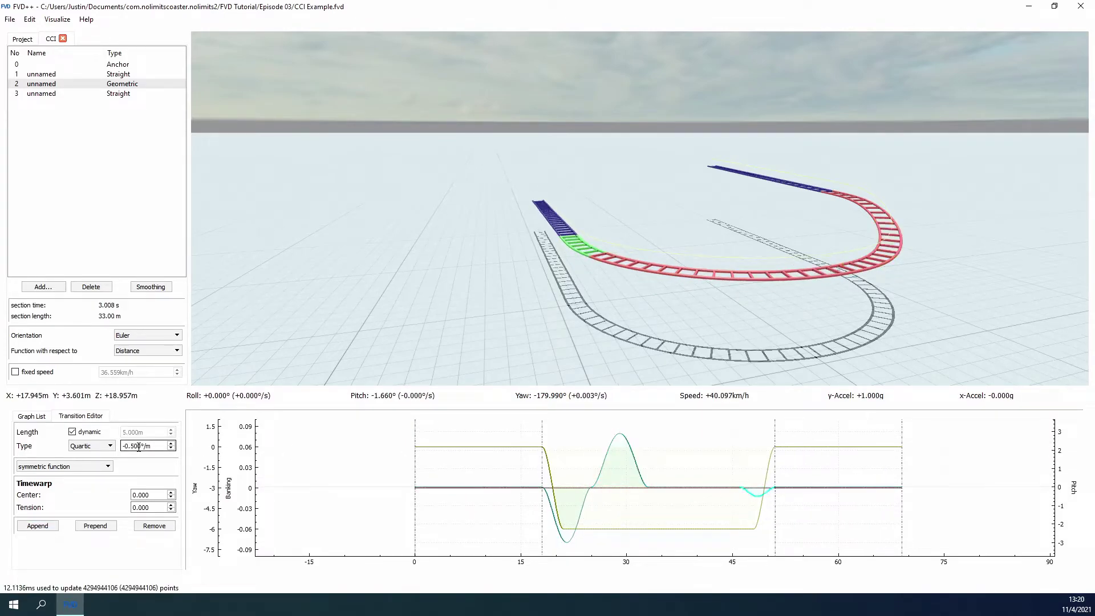
Add a curved section with 28° total angle, 0° direction and 5° lead-in and lead-out, and reduce its track radius below 15 m.
{"action": "left_click", "coordinate": [137, 93]}
{"action": "left_click", "coordinate": [59, 272]}
{"action": "left_click", "coordinate": [80, 291]}
{"action": "double_click", "coordinate": [126, 342]}
{"action": "type", "text": "000m"}
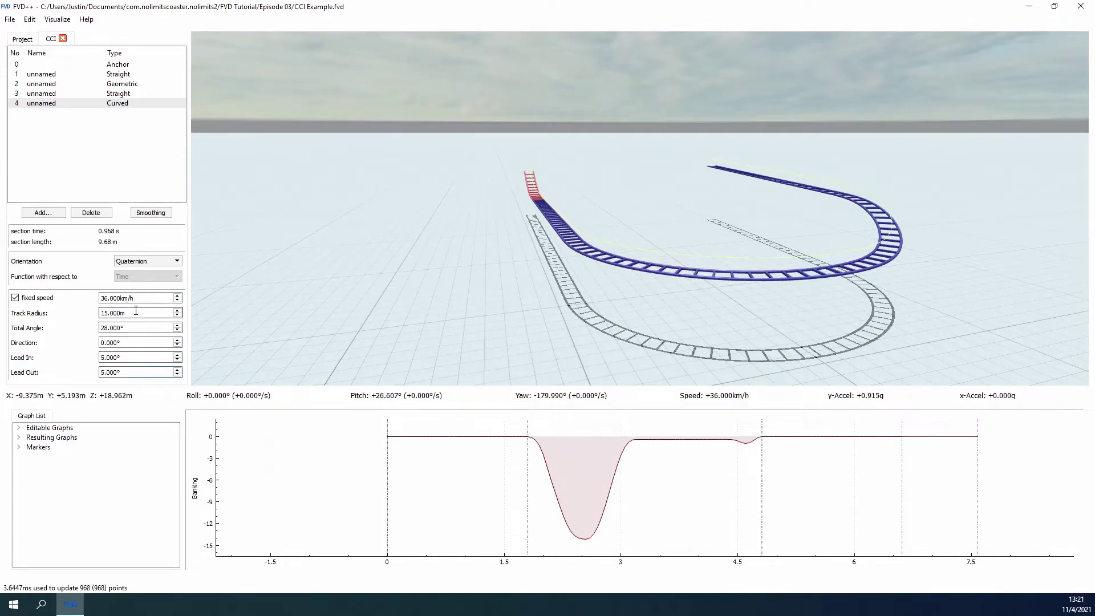
{"action": "scroll", "coordinate": [136, 310], "scroll_direction": "down", "scroll_amount": 5}
Add a 53 m straight lift and a curved section with 15 m radius, 26.59° total angle, 180° direction, 10° lead-in and 0° lead-out.
{"action": "left_click", "coordinate": [52, 213]}
{"action": "left_click", "coordinate": [83, 228]}
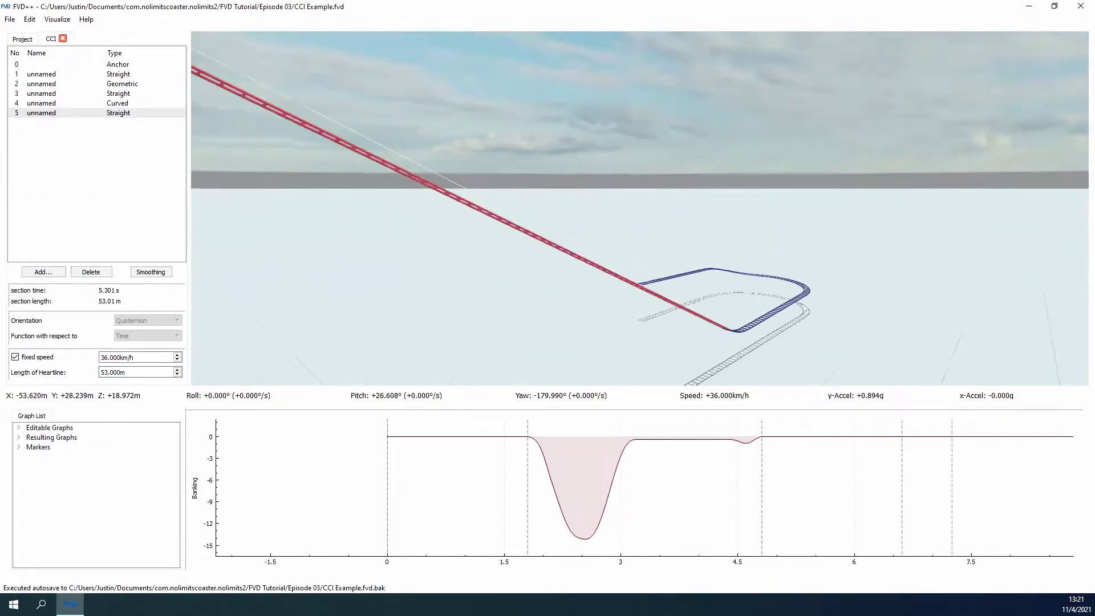
{"action": "left_click", "coordinate": [43, 272]}
{"action": "left_click", "coordinate": [57, 293]}
{"action": "type", "text": "180"}
{"action": "left_click", "coordinate": [128, 328]}
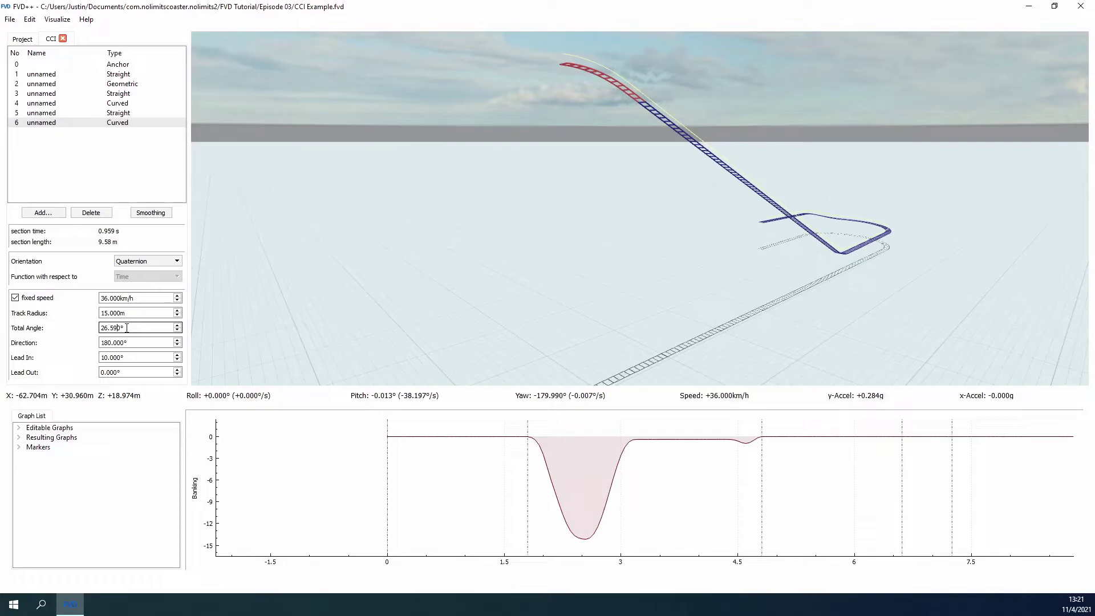
Add a distance-based geometric section and shape the first drop's pitch with cubic and constant transitions, ending with an 8 m cubic of -2.5°/m.
{"action": "left_click", "coordinate": [54, 214]}
{"action": "left_click", "coordinate": [80, 261]}
{"action": "scroll", "coordinate": [456, 502], "scroll_direction": "down", "scroll_amount": 6}
{"action": "left_click_drag", "start_coordinate": [924, 514], "coordinate": [607, 516]}
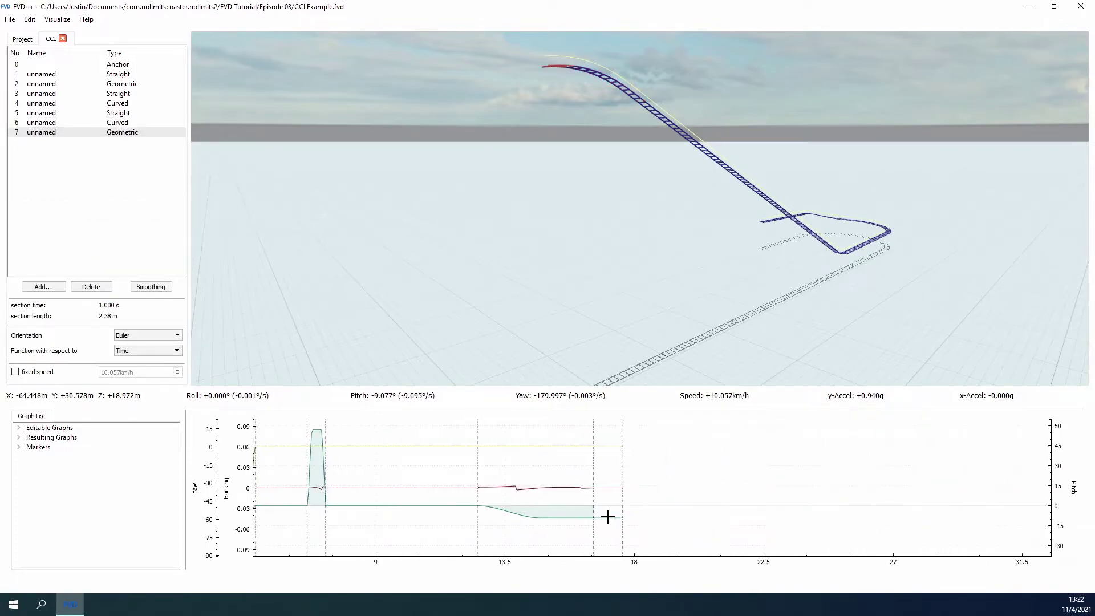
{"action": "left_click", "coordinate": [608, 447]}
{"action": "left_click", "coordinate": [91, 445]}
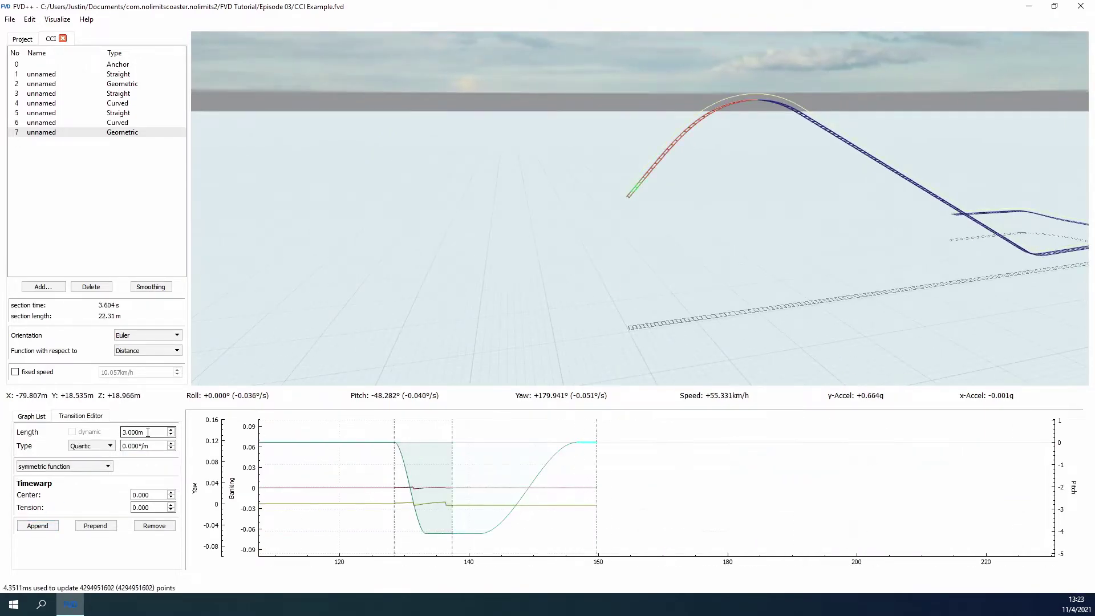
{"action": "left_click", "coordinate": [92, 470]}
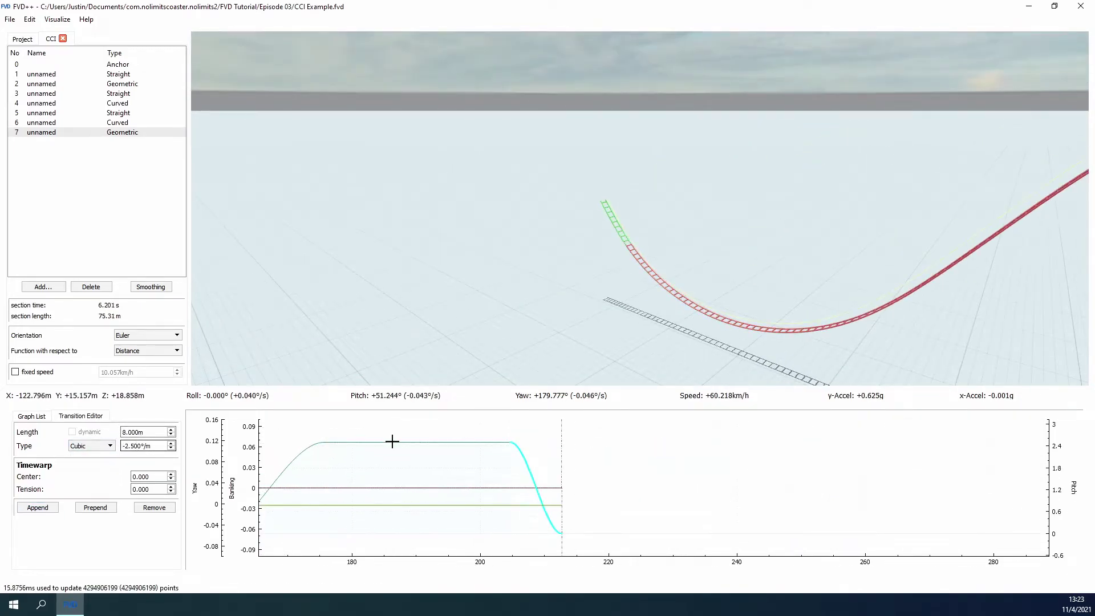
Shorten the constant pitch transition of the drop's pull-out and add a distance-based geometric section after it.
{"action": "left_click", "coordinate": [392, 442]}
{"action": "scroll", "coordinate": [137, 433], "scroll_direction": "down", "scroll_amount": 5}
{"action": "left_click", "coordinate": [503, 479]}
{"action": "scroll", "coordinate": [159, 434], "scroll_direction": "up", "scroll_amount": 1}
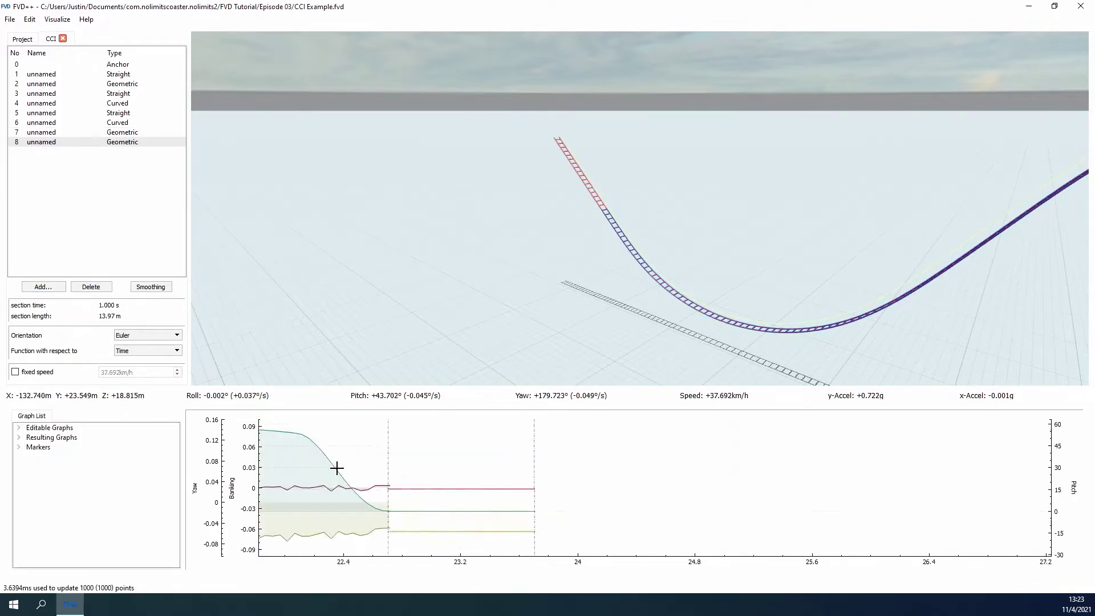
{"action": "left_click", "coordinate": [887, 478]}
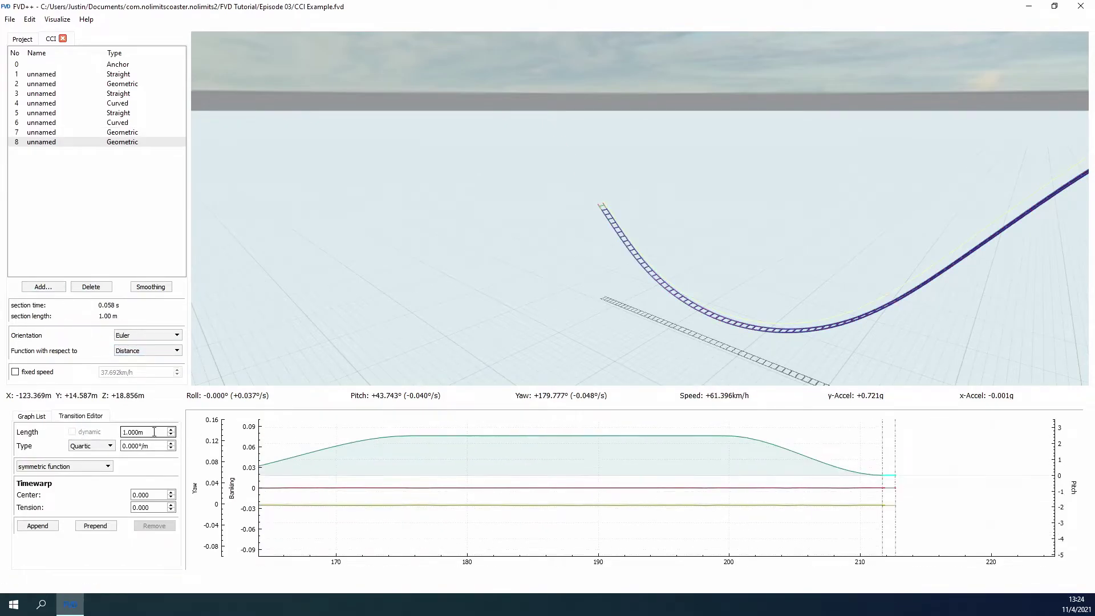
Start the new section's pitch with a cubic transition to -2°/m followed by a 16 m constant transition.
{"action": "scroll", "coordinate": [154, 432], "scroll_direction": "up", "scroll_amount": 6}
{"action": "scroll", "coordinate": [103, 446], "scroll_direction": "up", "scroll_amount": 1}
{"action": "left_click", "coordinate": [37, 508]}
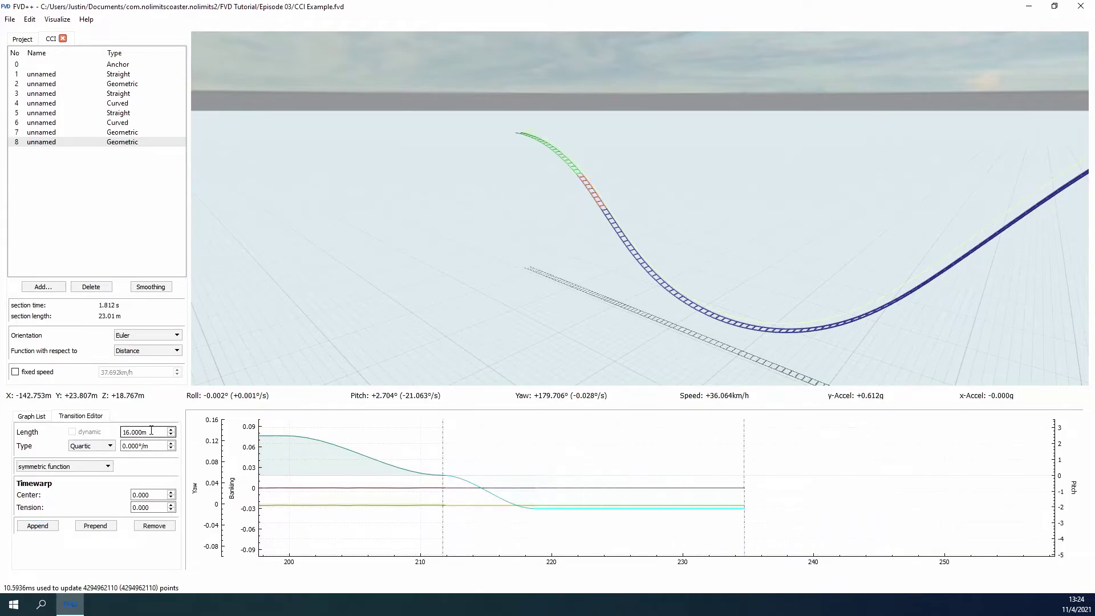
Append a cubic pitch transition that returns the change to zero and an 11 m constant transition descending from the hill.
{"action": "left_click", "coordinate": [47, 529]}
{"action": "scroll", "coordinate": [136, 432], "scroll_direction": "up", "scroll_amount": 5}
{"action": "scroll", "coordinate": [102, 446], "scroll_direction": "up", "scroll_amount": 20}
{"action": "left_click", "coordinate": [40, 508]}
{"action": "scroll", "coordinate": [154, 432], "scroll_direction": "up", "scroll_amount": 20}
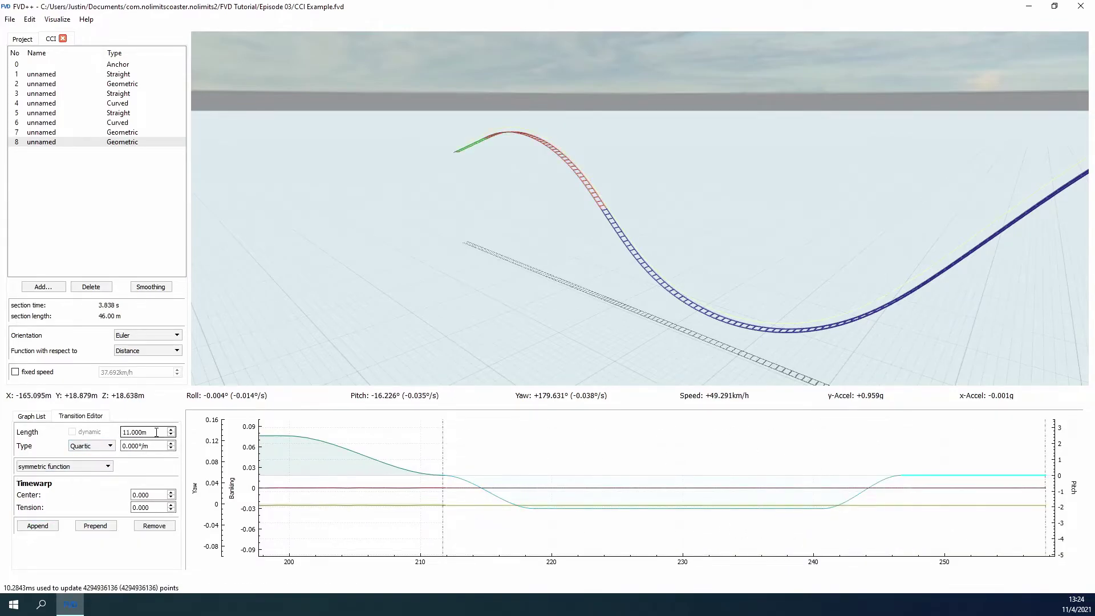
Extend the last constant pitch transition to 21 m and fix the section's first constant yaw transition at about 24 m.
{"action": "left_click", "coordinate": [665, 509]}
{"action": "left_click", "coordinate": [72, 432]}
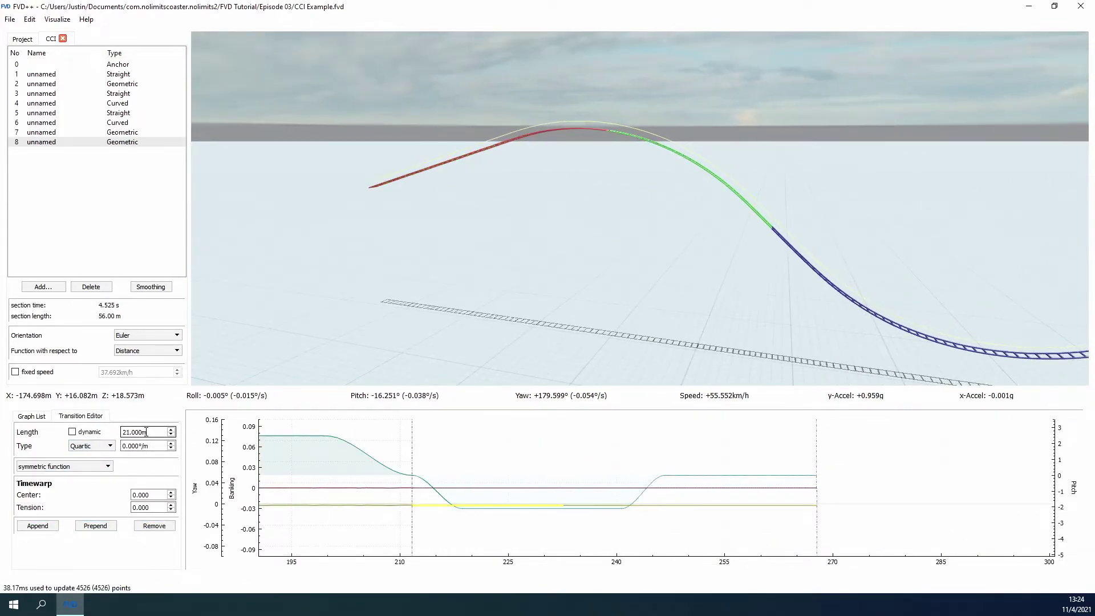
{"action": "scroll", "coordinate": [147, 432], "scroll_direction": "up", "scroll_amount": 2}
{"action": "scroll", "coordinate": [107, 446], "scroll_direction": "up", "scroll_amount": 4}
{"action": "scroll", "coordinate": [142, 446], "scroll_direction": "down", "scroll_amount": 1}
Append a 4 m cubic yaw transition of 5°/m, followed by a constant yaw transition through the turn.
{"action": "scroll", "coordinate": [143, 446], "scroll_direction": "up", "scroll_amount": 20}
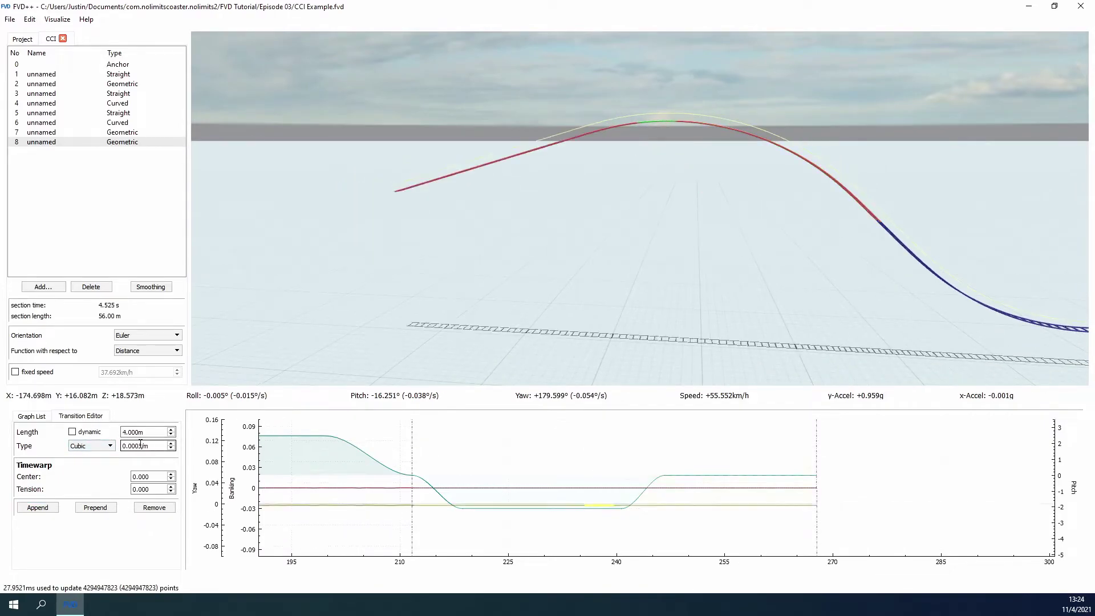
{"action": "left_click_drag", "start_coordinate": [457, 251], "coordinate": [593, 277]}
{"action": "left_click_drag", "start_coordinate": [682, 458], "coordinate": [537, 458]}
Insert a 6 m cubic pitch transition of 1°/m and an 11 m constant one before the section's last constant pitch transition.
{"action": "left_click", "coordinate": [540, 475]}
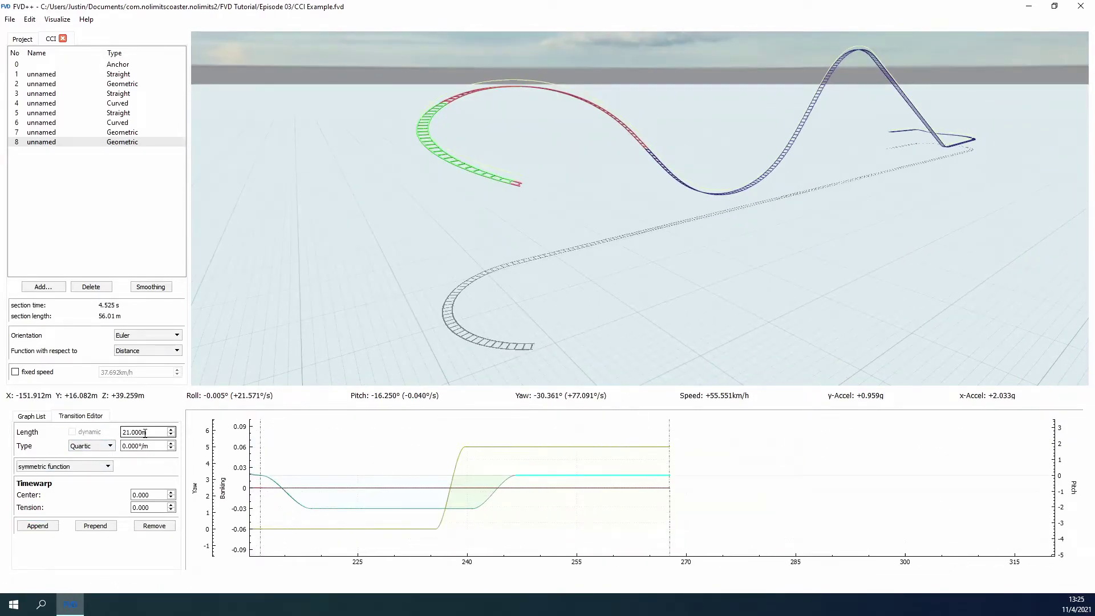
{"action": "left_click", "coordinate": [96, 525]}
{"action": "scroll", "coordinate": [145, 432], "scroll_direction": "up", "scroll_amount": 5}
{"action": "scroll", "coordinate": [103, 446], "scroll_direction": "up", "scroll_amount": 11}
{"action": "left_click", "coordinate": [38, 507]}
{"action": "scroll", "coordinate": [136, 431], "scroll_direction": "up", "scroll_amount": 10}
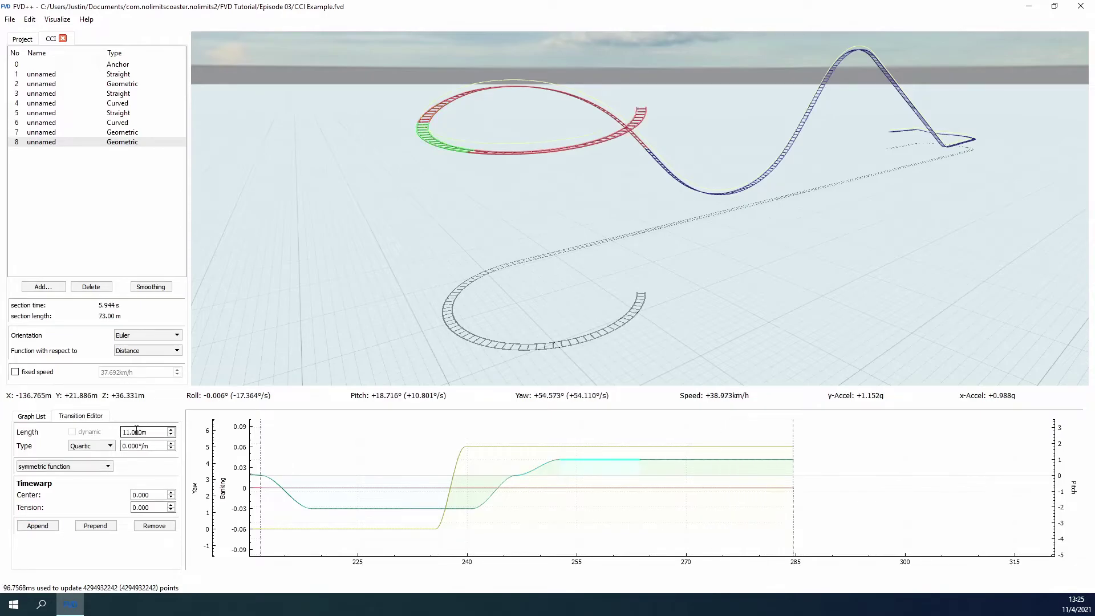
Extend the 1°/m constant pitch transition to about 15 m and append a 7 m cubic of -1°/m.
{"action": "left_click", "coordinate": [54, 525]}
{"action": "scroll", "coordinate": [147, 432], "scroll_direction": "up", "scroll_amount": 6}
{"action": "scroll", "coordinate": [92, 445], "scroll_direction": "up", "scroll_amount": 1}
{"action": "scroll", "coordinate": [137, 446], "scroll_direction": "down", "scroll_amount": 2}
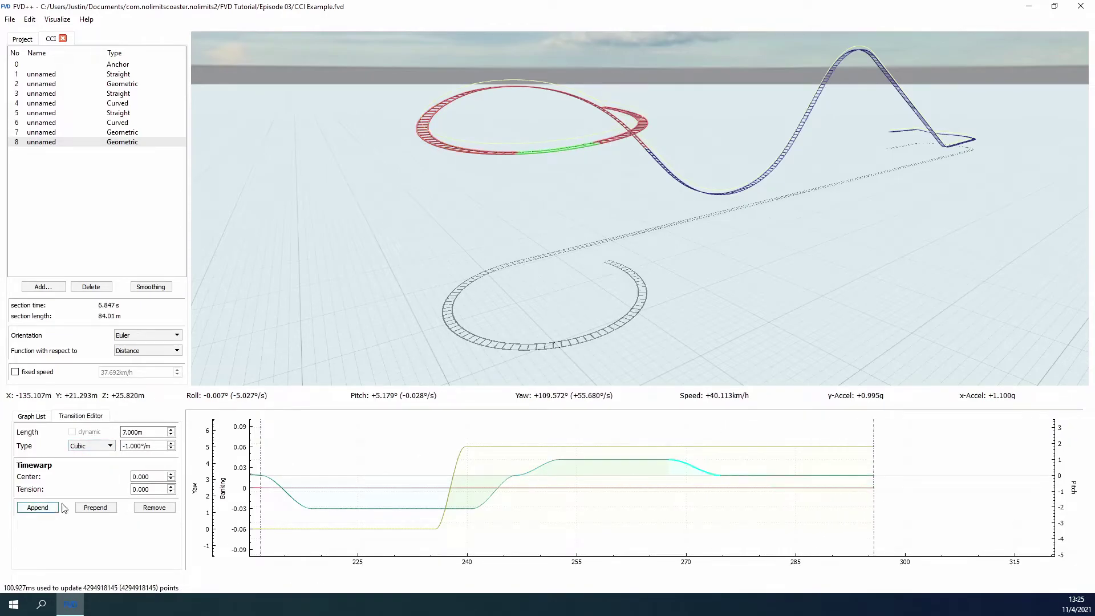
Turn the last pitch transition into an 11 m cubic reaching -3°/m and append a 1 m constant transition.
{"action": "left_click", "coordinate": [748, 476]}
{"action": "scroll", "coordinate": [147, 432], "scroll_direction": "down", "scroll_amount": 10}
{"action": "left_click", "coordinate": [92, 446]}
{"action": "left_click", "coordinate": [86, 471]}
{"action": "left_click", "coordinate": [49, 508]}
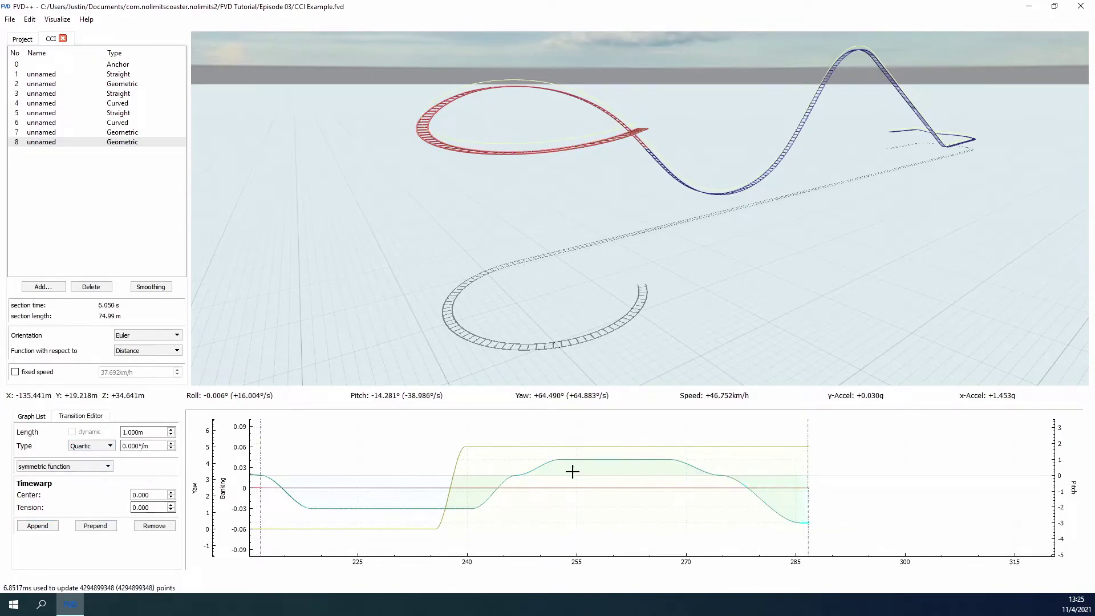
Lengthen the -2°/m constant pitch transition by 1 m and set the turn's 1°/m constant pitch transition to 17 m.
{"action": "left_click", "coordinate": [572, 469]}
{"action": "scroll", "coordinate": [139, 432], "scroll_direction": "up", "scroll_amount": 5}
{"action": "left_click", "coordinate": [365, 507]}
{"action": "scroll", "coordinate": [140, 432], "scroll_direction": "up", "scroll_amount": 1}
{"action": "left_click", "coordinate": [601, 462]}
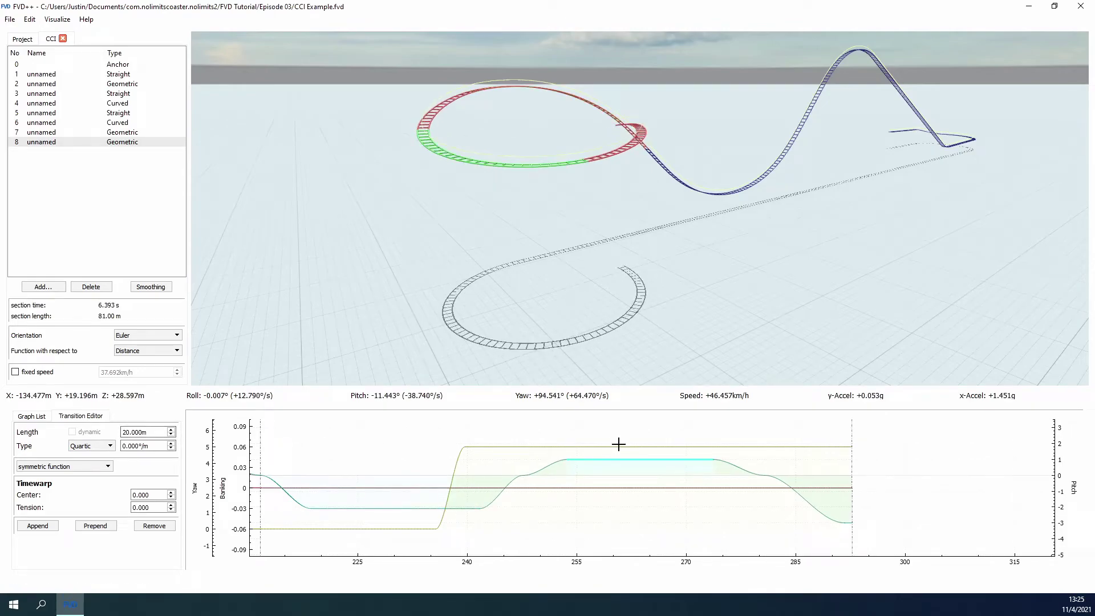
{"action": "scroll", "coordinate": [146, 435], "scroll_direction": "up", "scroll_amount": 1}
{"action": "scroll", "coordinate": [147, 435], "scroll_direction": "down", "scroll_amount": 4}
Fix the turn's constant yaw transition at about 39 m and append a 4 m cubic that returns the yaw change to zero.
{"action": "left_click", "coordinate": [508, 454]}
{"action": "left_click", "coordinate": [97, 527]}
{"action": "scroll", "coordinate": [153, 434], "scroll_direction": "up", "scroll_amount": 4, "text": "ctrl"}
{"action": "scroll", "coordinate": [153, 434], "scroll_direction": "down", "scroll_amount": 2}
{"action": "left_click", "coordinate": [43, 525]}
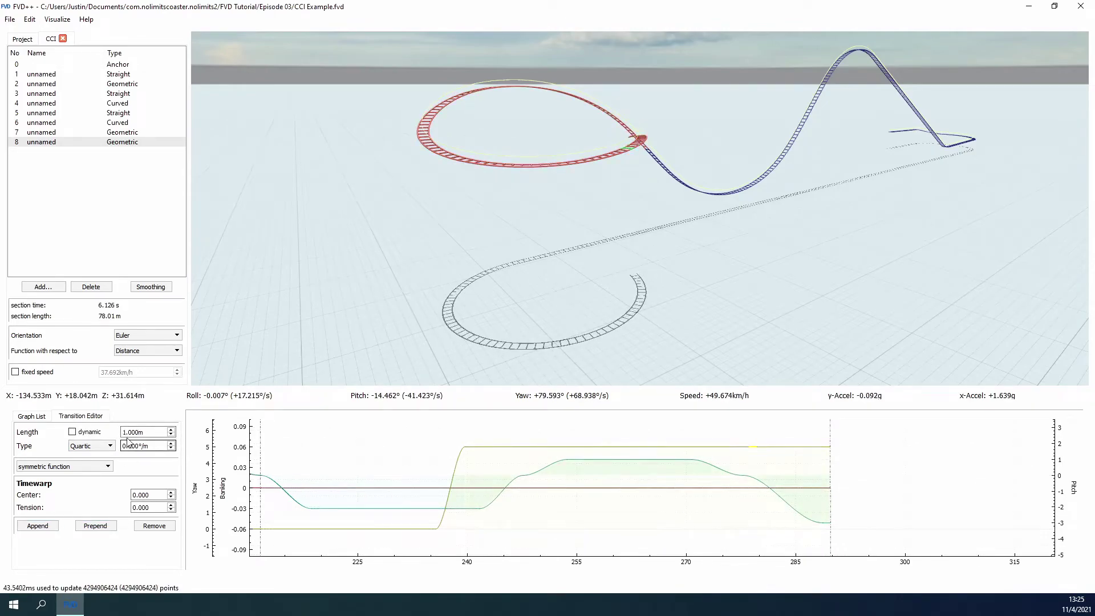
{"action": "scroll", "coordinate": [136, 434], "scroll_direction": "up", "scroll_amount": 3}
{"action": "left_click", "coordinate": [92, 445]}
{"action": "left_click", "coordinate": [86, 471]}
Set the turn's rising and falling cubic pitch transitions to about 1.7 and -1.7°/m and shorten the constant between them to 13 m.
{"action": "left_click_drag", "start_coordinate": [656, 257], "coordinate": [634, 223]}
{"action": "left_click", "coordinate": [546, 467]}
{"action": "scroll", "coordinate": [147, 445], "scroll_direction": "up", "scroll_amount": 7}
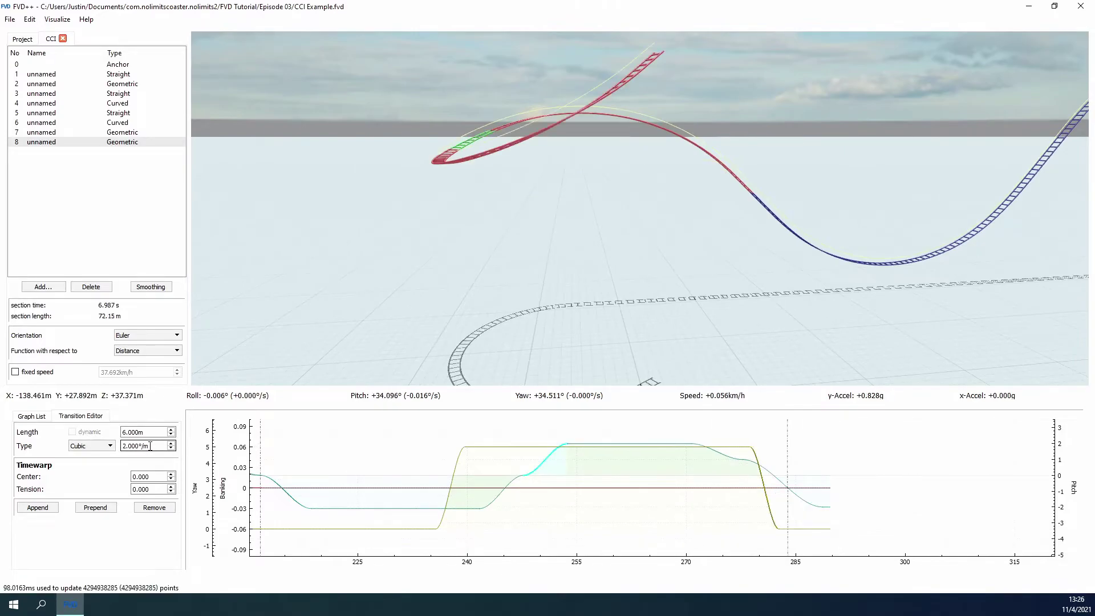
{"action": "left_click", "coordinate": [716, 462]}
{"action": "scroll", "coordinate": [143, 444], "scroll_direction": "down", "scroll_amount": 7}
{"action": "left_click", "coordinate": [622, 449]}
{"action": "scroll", "coordinate": [146, 432], "scroll_direction": "down", "scroll_amount": 4}
Lengthen the -3°/m constant pitch transition to about 10 m and append a 5 m cubic that returns the pitch change to zero.
{"action": "mouse_move", "coordinate": [603, 309]}
{"action": "left_mouse_down"}
{"action": "mouse_move", "coordinate": [530, 297]}
{"action": "mouse_move", "coordinate": [603, 309]}
{"action": "left_mouse_up"}
{"action": "left_click_drag", "start_coordinate": [799, 485], "coordinate": [655, 487]}
{"action": "left_click", "coordinate": [655, 486]}
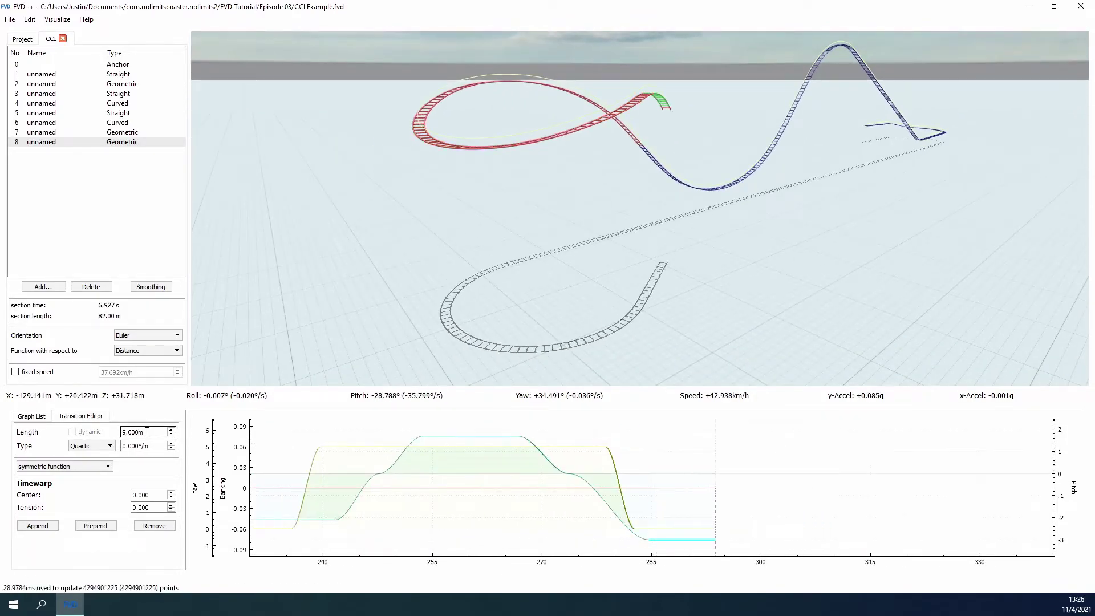
{"action": "scroll", "coordinate": [137, 432], "scroll_direction": "down", "scroll_amount": 3}
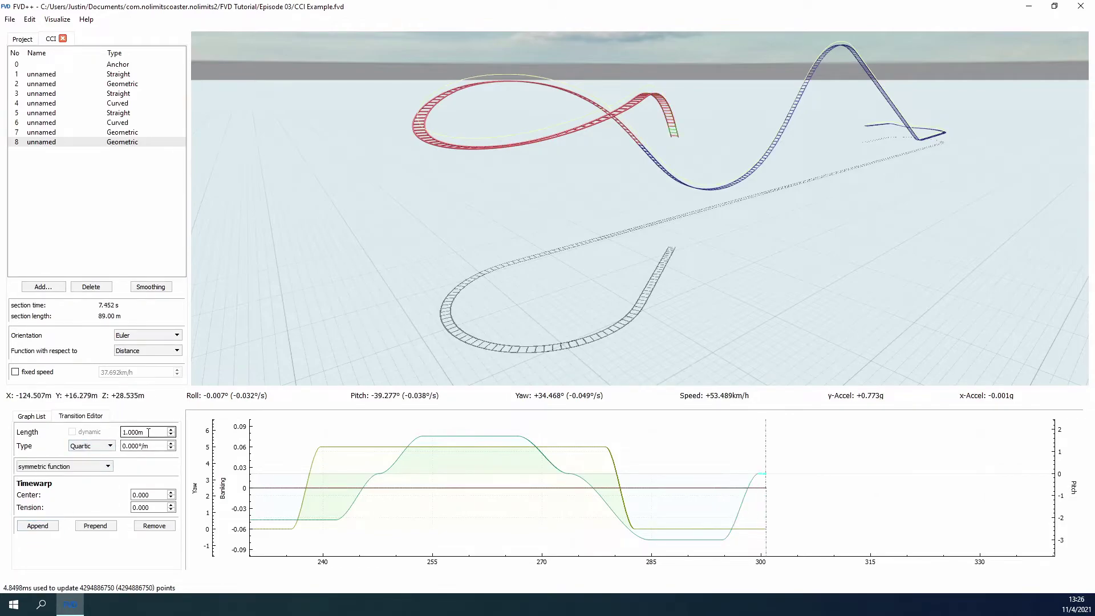
Build the pull-out with a 7 m cubic pitch transition of 2°/m and a 12 m constant transition.
{"action": "scroll", "coordinate": [111, 448], "scroll_direction": "up", "scroll_amount": 3}
{"action": "left_click", "coordinate": [44, 507]}
{"action": "scroll", "coordinate": [143, 432], "scroll_direction": "up", "scroll_amount": 11}
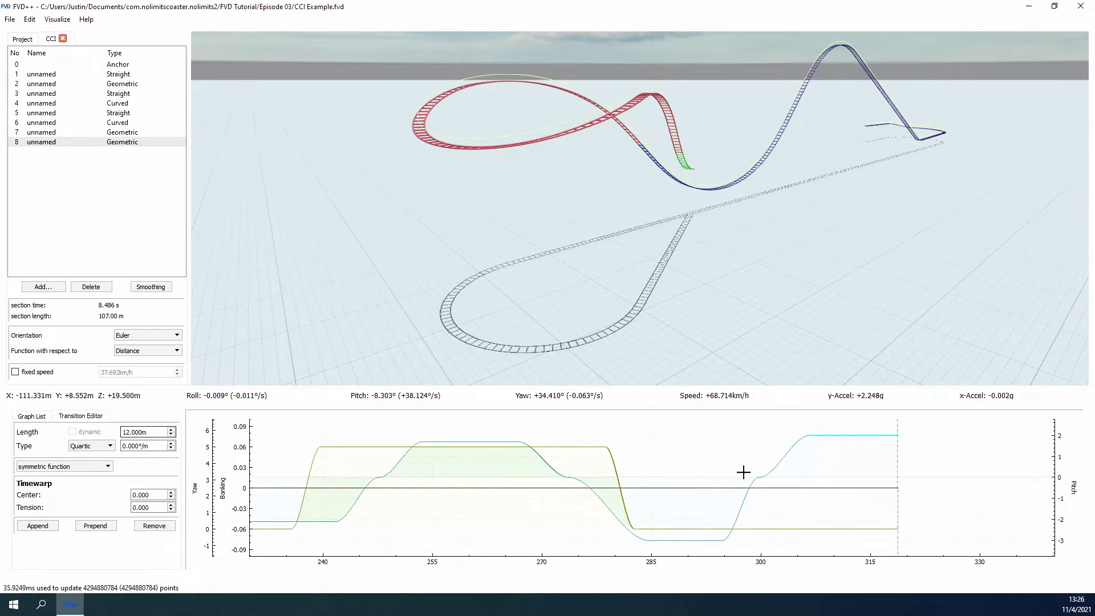
Start the section's banking with a 25 m quartic transition of 1.6°/m, checking the roll from the ride view.
{"action": "left_click", "coordinate": [740, 488]}
{"action": "scroll", "coordinate": [740, 488], "scroll_direction": "down", "scroll_amount": 3}
{"action": "left_click", "coordinate": [96, 526]}
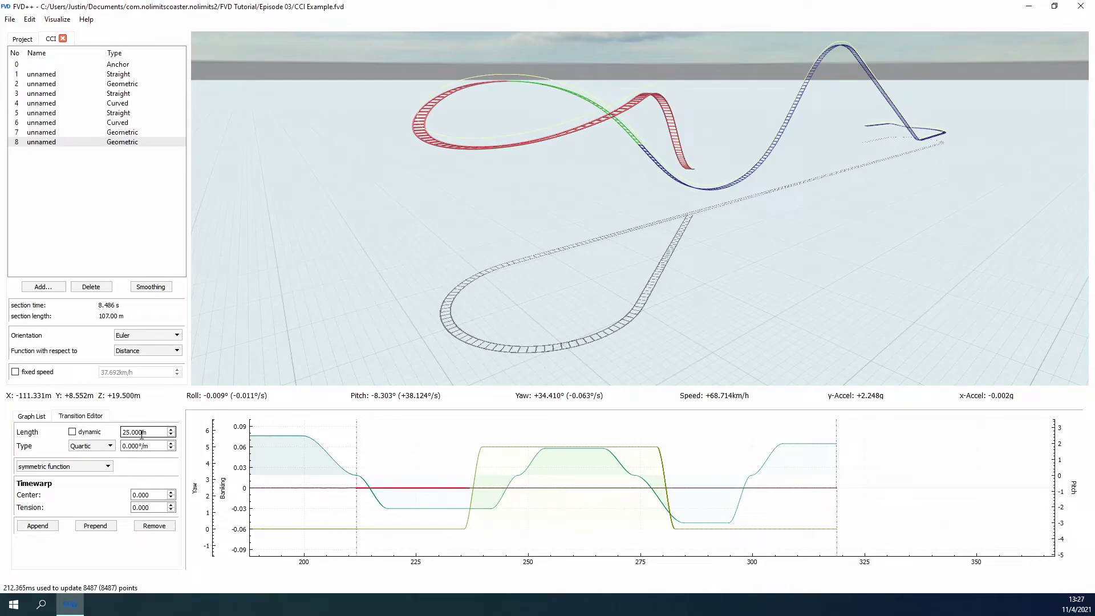
{"action": "scroll", "coordinate": [142, 446], "scroll_direction": "up", "scroll_amount": 1}
{"action": "right_click", "coordinate": [353, 296]}
{"action": "key", "text": "w"}
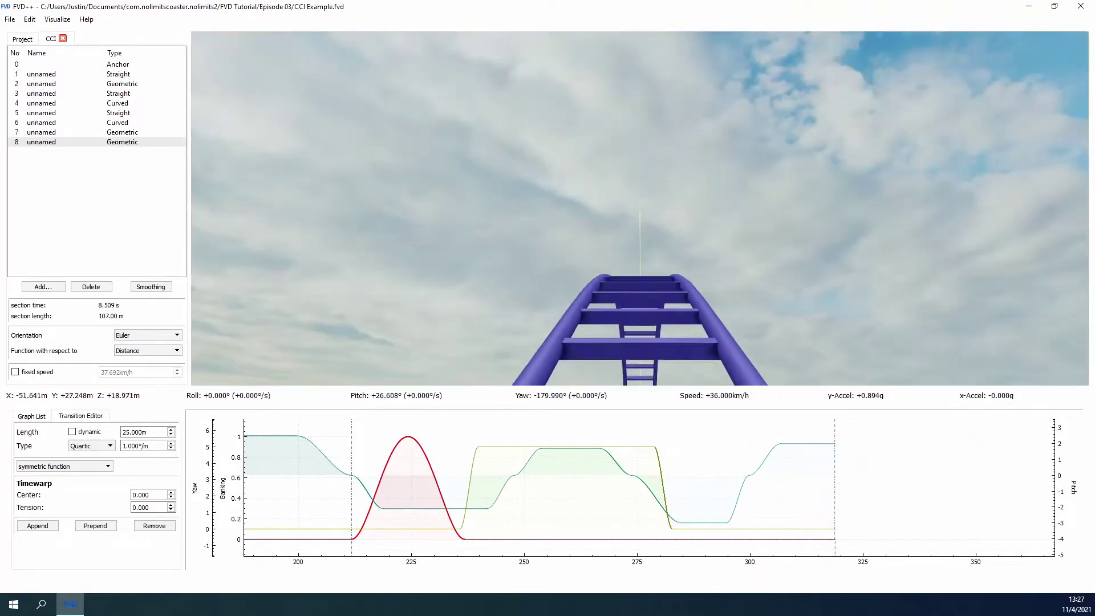
{"action": "key", "text": "w"}
{"action": "scroll", "coordinate": [147, 446], "scroll_direction": "up", "scroll_amount": 2}
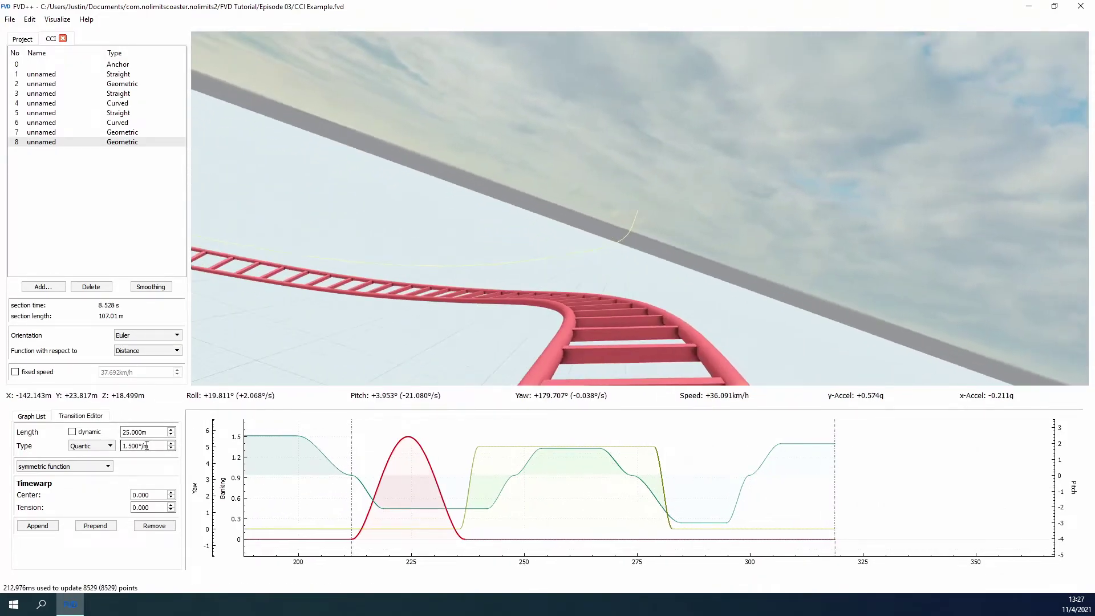
{"action": "key", "text": "w"}
{"action": "scroll", "coordinate": [146, 446], "scroll_direction": "up", "scroll_amount": 1}
{"action": "right_click", "coordinate": [354, 296]}
Append a second quartic banking transition, 21 m long with 1°/m.
{"action": "left_click", "coordinate": [38, 526]}
{"action": "scroll", "coordinate": [144, 434], "scroll_direction": "up", "scroll_amount": 10}
{"action": "scroll", "coordinate": [142, 445], "scroll_direction": "up", "scroll_amount": 1}
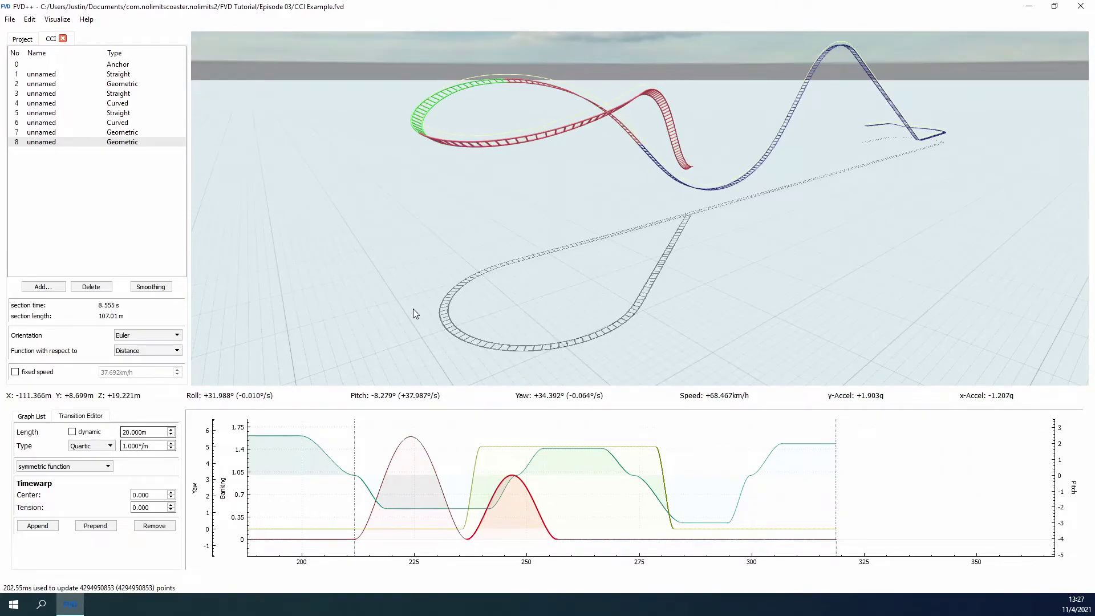
{"action": "key", "text": "p"}
{"action": "key", "text": "p"}
{"action": "scroll", "coordinate": [148, 433], "scroll_direction": "up", "scroll_amount": 1}
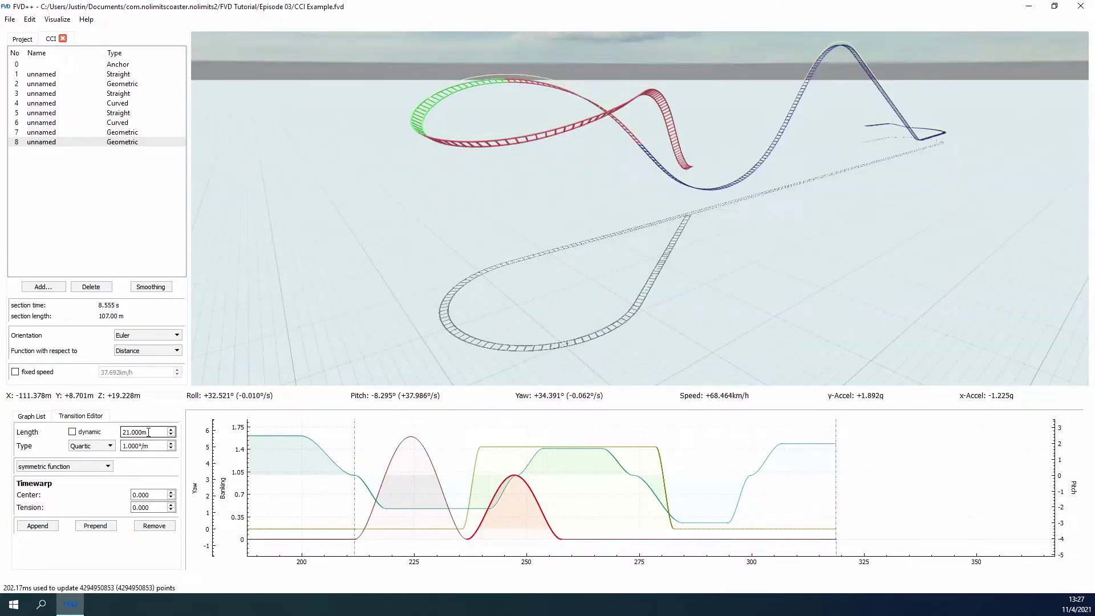
Append a quartic banking transition of -1°/m and a 31 m quartic one of -2°/m.
{"action": "scroll", "coordinate": [133, 447], "scroll_direction": "down", "scroll_amount": 1}
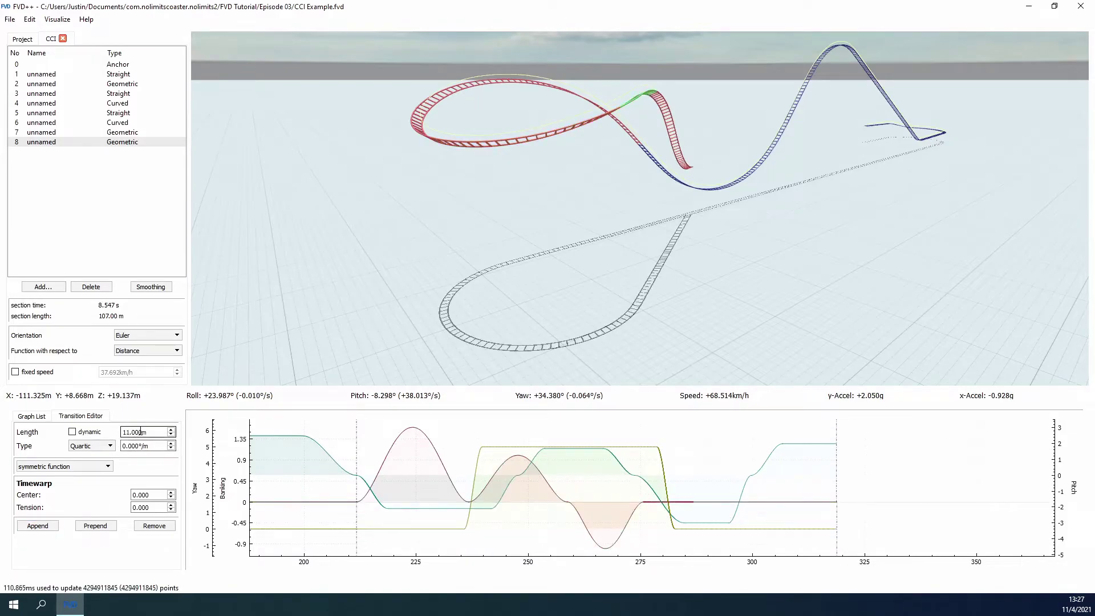
{"action": "scroll", "coordinate": [146, 448], "scroll_direction": "down", "scroll_amount": 2}
{"action": "right_click", "coordinate": [588, 306]}
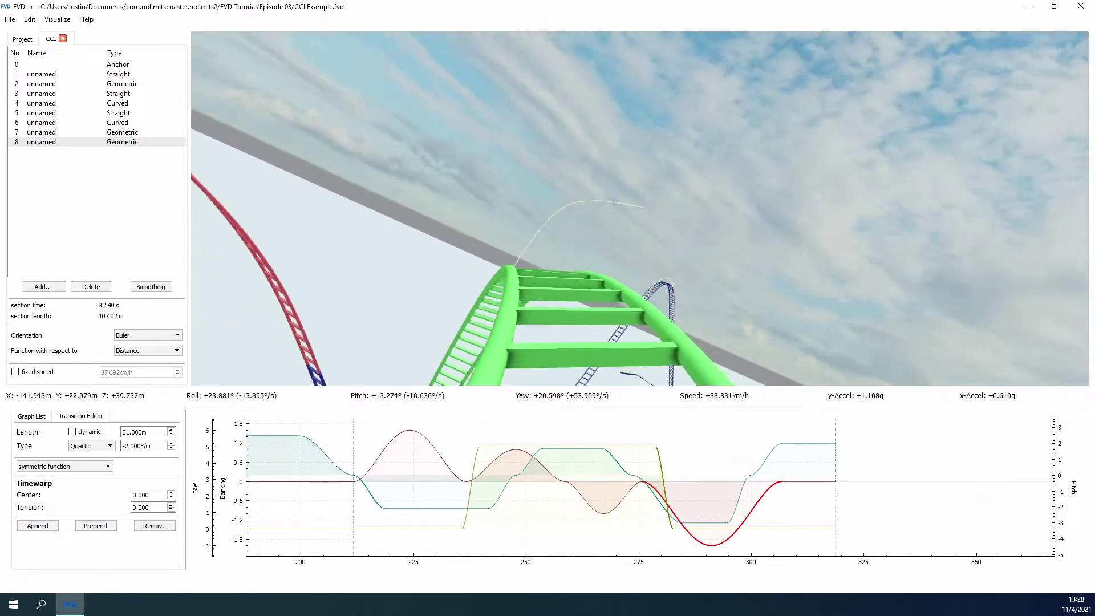
Append a 6 m cubic pitch transition of -2°/m after the pull-out's constant transition.
{"action": "left_click_drag", "start_coordinate": [814, 508], "coordinate": [609, 516]}
{"action": "left_click", "coordinate": [606, 526]}
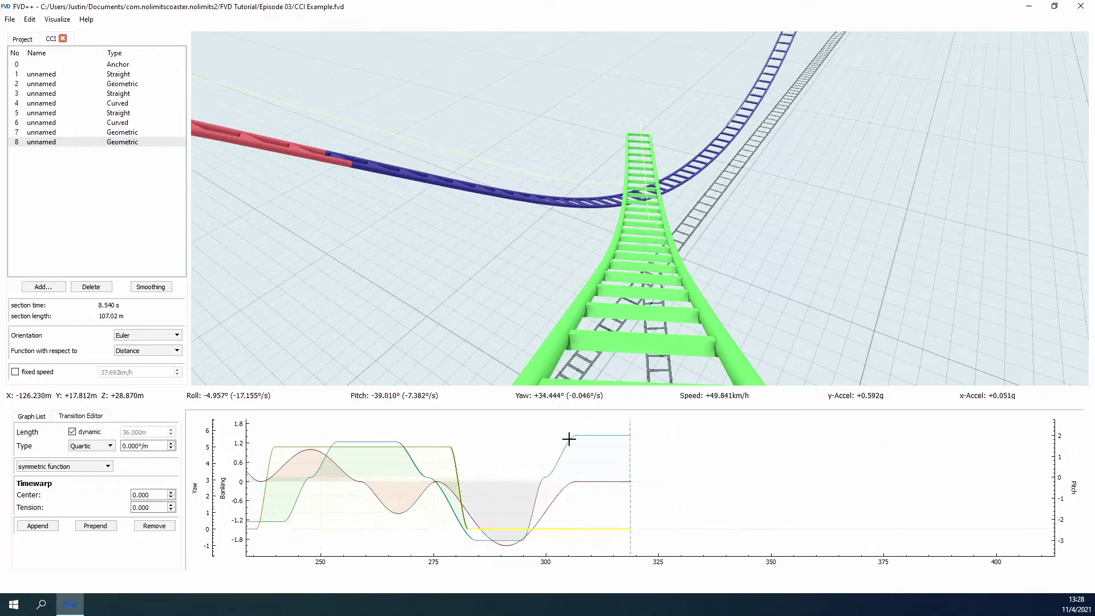
{"action": "left_click", "coordinate": [602, 435]}
{"action": "left_click", "coordinate": [37, 525]}
{"action": "scroll", "coordinate": [151, 431], "scroll_direction": "up", "scroll_amount": 5}
{"action": "left_click", "coordinate": [107, 459]}
{"action": "left_click", "coordinate": [96, 482]}
{"action": "scroll", "coordinate": [150, 459], "scroll_direction": "down", "scroll_amount": 2}
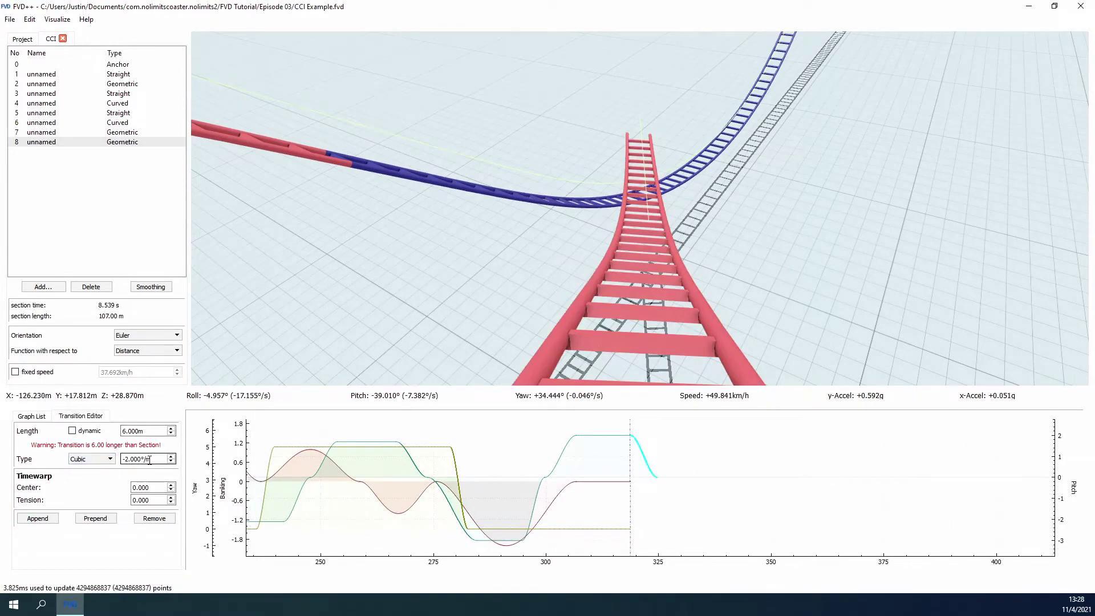
Append a 4 m cubic yaw transition of -3°/m and an 11 m constant one after the straight yaw stretch.
{"action": "left_click", "coordinate": [311, 484]}
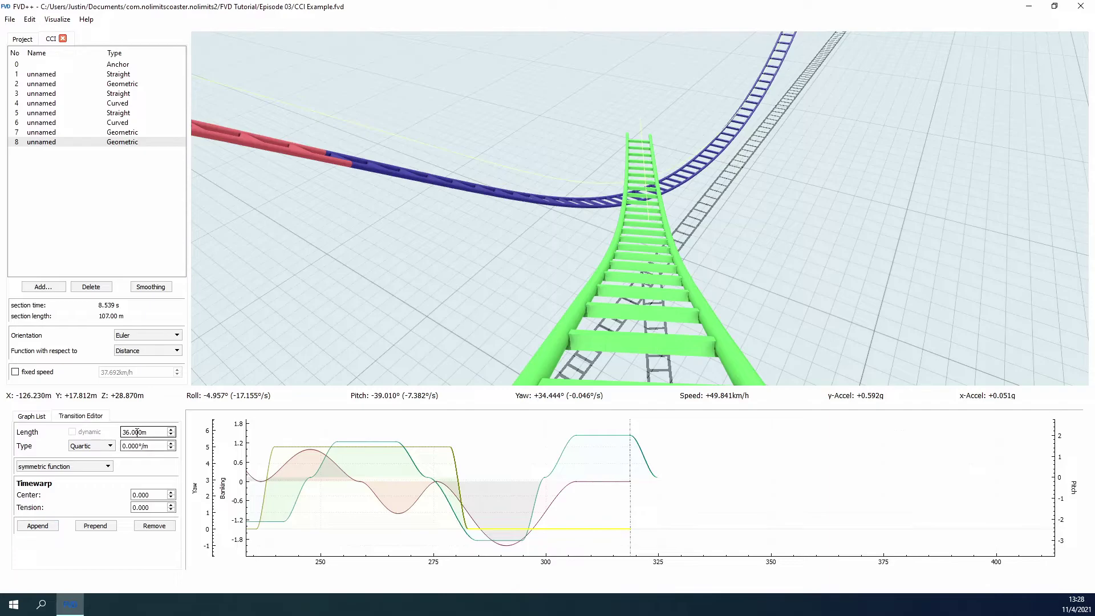
{"action": "left_click", "coordinate": [40, 521]}
{"action": "scroll", "coordinate": [147, 446], "scroll_direction": "down", "scroll_amount": 3}
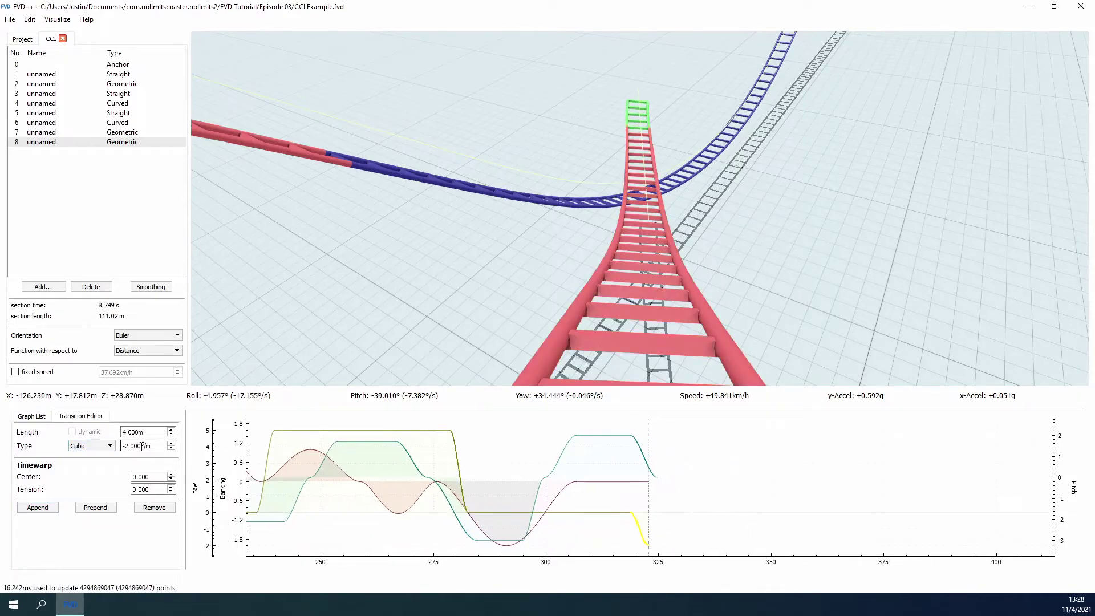
{"action": "left_click", "coordinate": [51, 508]}
{"action": "scroll", "coordinate": [149, 433], "scroll_direction": "up", "scroll_amount": 10}
Shorten the zero-yaw constant transition after the turn to 32 m and the turn's constant yaw transition to 38 m.
{"action": "left_click", "coordinate": [495, 502]}
{"action": "scroll", "coordinate": [151, 432], "scroll_direction": "down", "scroll_amount": 4}
{"action": "right_click", "coordinate": [556, 260]}
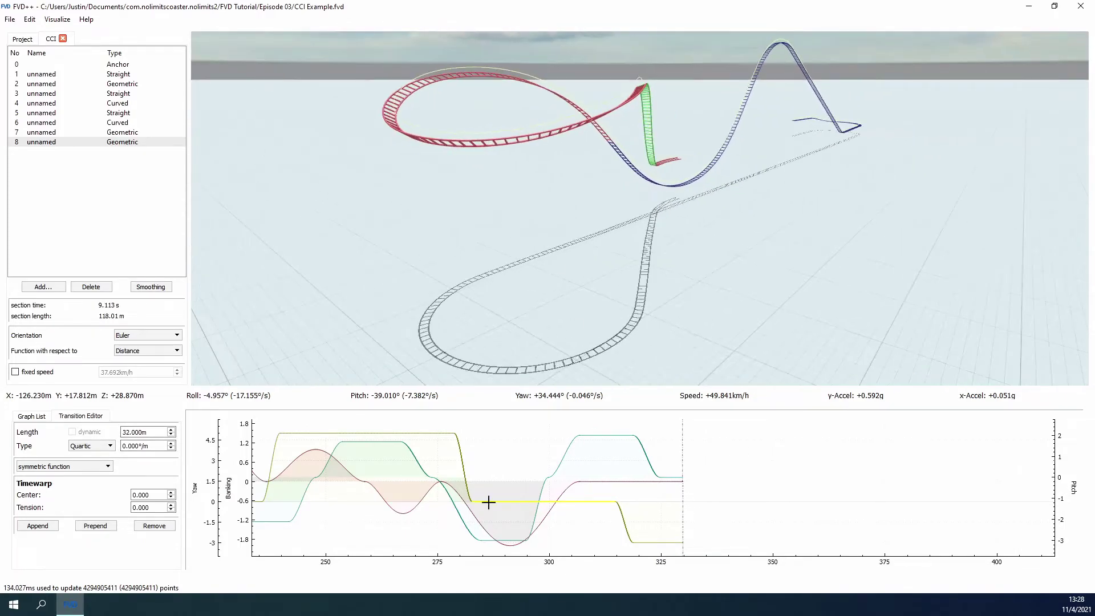
{"action": "left_click_drag", "start_coordinate": [489, 502], "coordinate": [560, 502]}
{"action": "left_click", "coordinate": [450, 434]}
{"action": "scroll", "coordinate": [143, 431], "scroll_direction": "down", "scroll_amount": 1}
Trim the turn's constant yaw transition slightly and lengthen the -2°/m quartic banking transition to about 41 m.
{"action": "right_click_drag", "start_coordinate": [593, 240], "coordinate": [696, 244]}
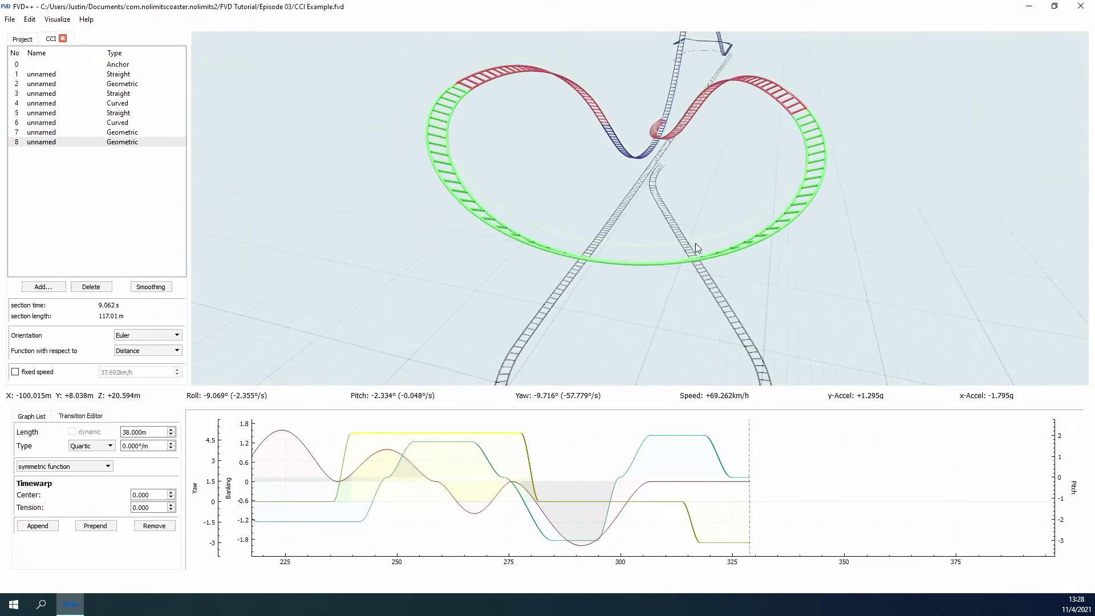
{"action": "scroll", "coordinate": [151, 436], "scroll_direction": "down", "scroll_amount": 2}
{"action": "key", "text": "space"}
{"action": "left_click", "coordinate": [576, 514]}
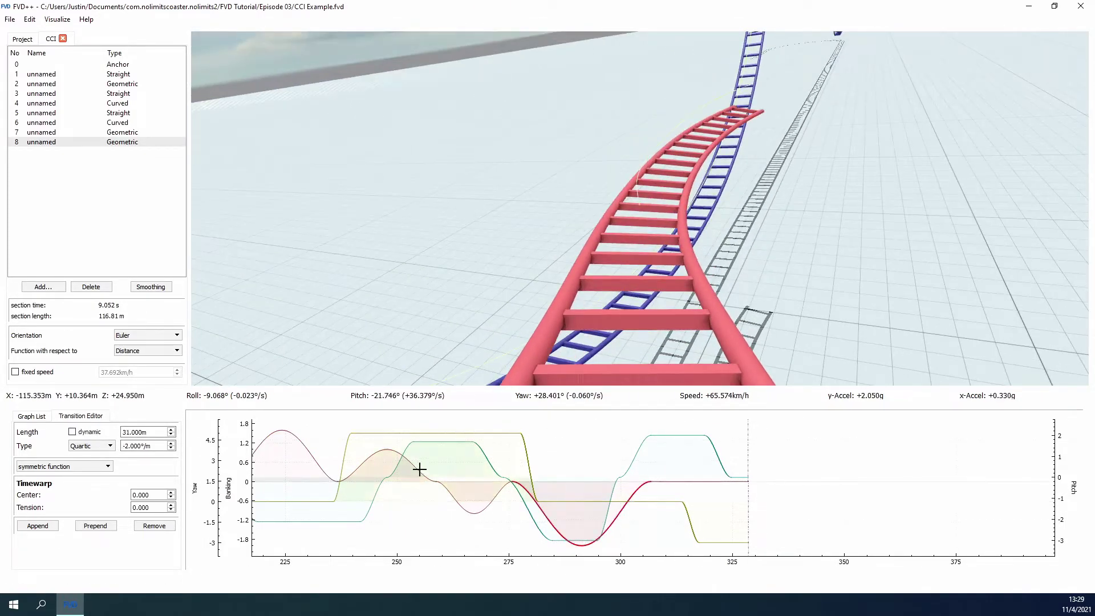
{"action": "scroll", "coordinate": [137, 433], "scroll_direction": "up", "scroll_amount": 10}
{"action": "key", "text": "w"}
{"action": "key", "text": "s"}
Shorten the zero-yaw constant transition after the turn to about 26 m and inspect the track from the side.
{"action": "left_click", "coordinate": [565, 501]}
{"action": "scroll", "coordinate": [149, 433], "scroll_direction": "down", "scroll_amount": 6}
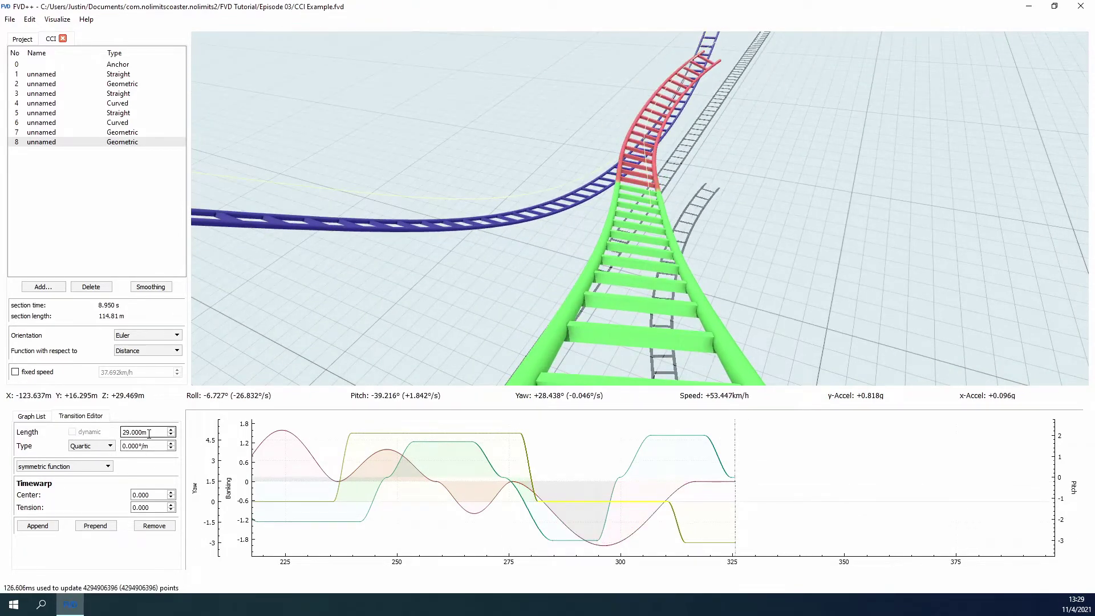
{"action": "key", "text": "w"}
{"action": "key", "text": "space"}
{"action": "right_click_drag", "start_coordinate": [640, 208], "coordinate": [640, 171]}
{"action": "key", "text": "s"}
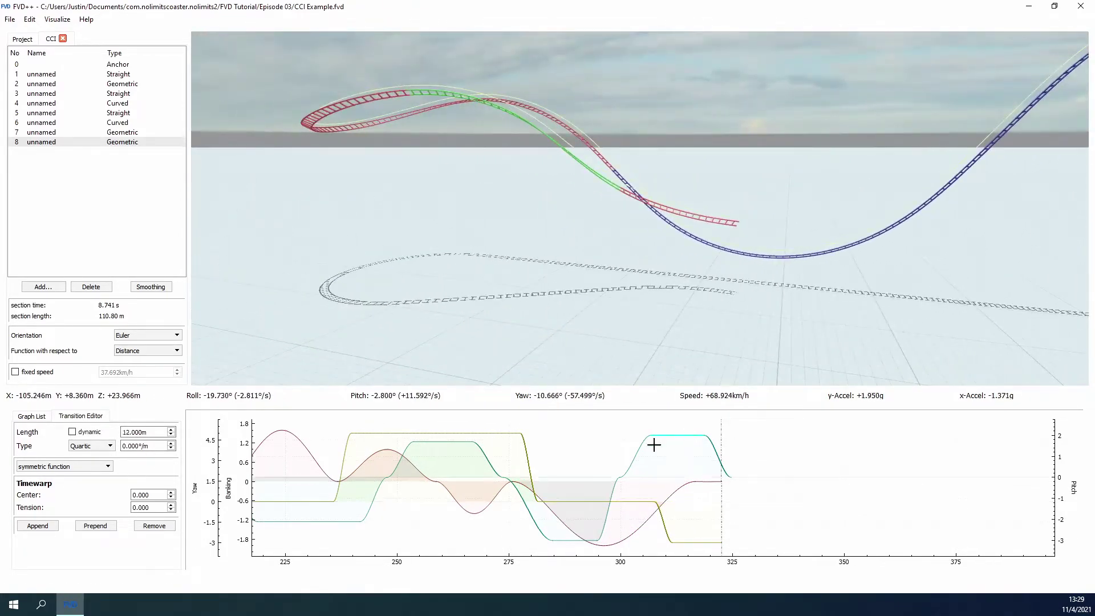
Lengthen the pull-out's constant pitch transition to 14 m and set the last cubic yaw transition to -2°/m.
{"action": "left_click", "coordinate": [569, 541]}
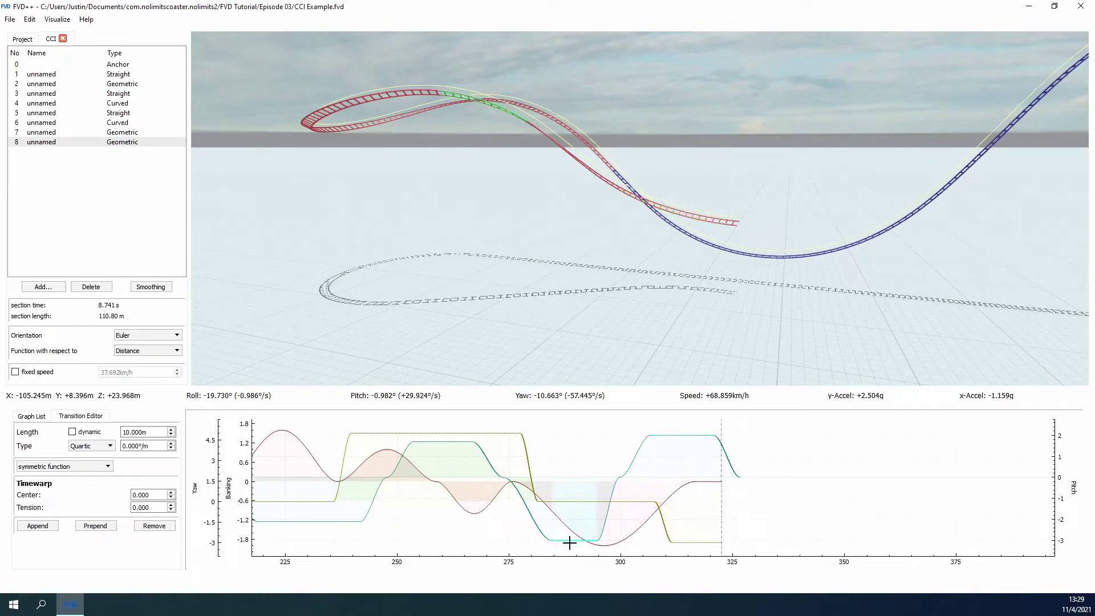
{"action": "left_click", "coordinate": [468, 431]}
{"action": "key", "text": "d"}
{"action": "right_click_drag", "start_coordinate": [640, 208], "coordinate": [547, 208]}
{"action": "left_click", "coordinate": [663, 523]}
{"action": "scroll", "coordinate": [146, 447], "scroll_direction": "up", "scroll_amount": 1}
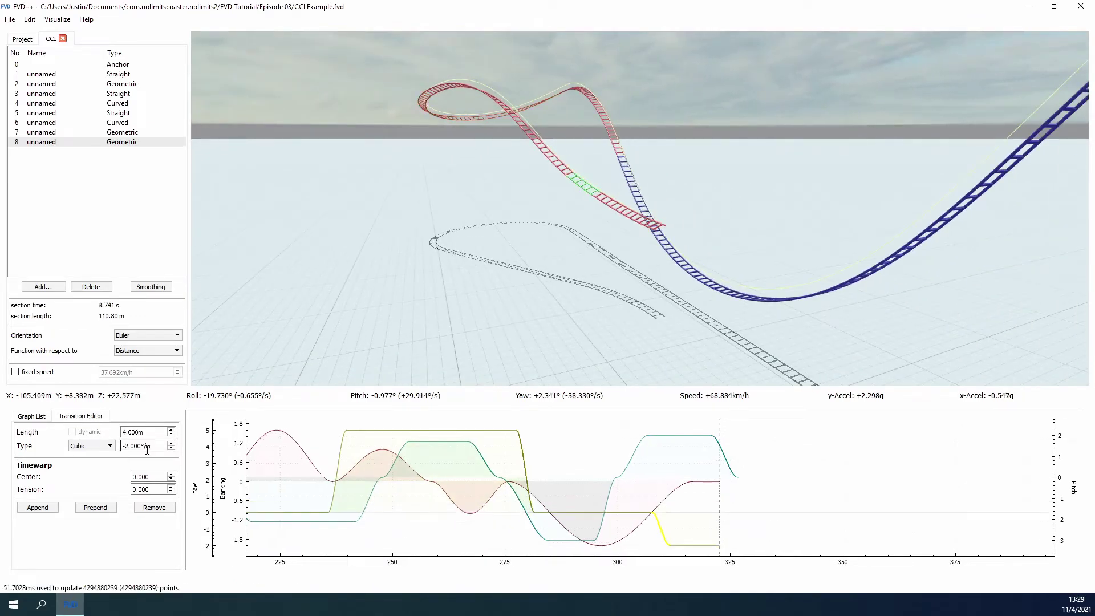
Append a 4 m cubic yaw transition of 2°/m followed by an 11 m constant yaw transition.
{"action": "left_click", "coordinate": [693, 544]}
{"action": "left_click", "coordinate": [38, 526]}
{"action": "scroll", "coordinate": [147, 433], "scroll_direction": "up", "scroll_amount": 3}
{"action": "left_click", "coordinate": [92, 446]}
{"action": "left_click", "coordinate": [87, 470]}
{"action": "scroll", "coordinate": [147, 447], "scroll_direction": "up", "scroll_amount": 2}
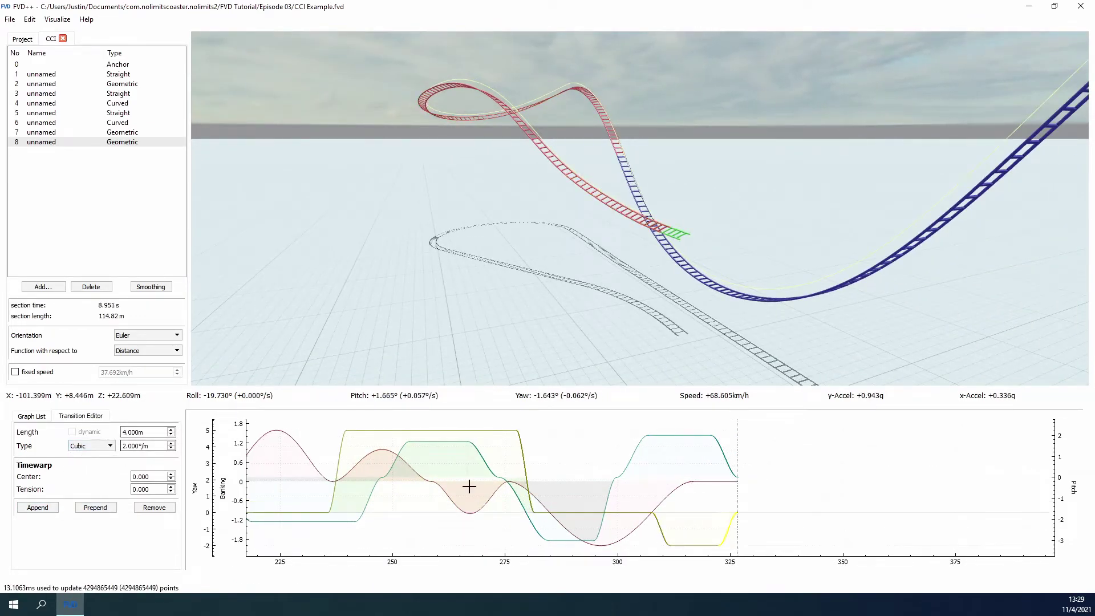
{"action": "left_click", "coordinate": [51, 510]}
Lengthen the zero-yaw constant transition after the turn to 29 m and check it from the ride view.
{"action": "left_click", "coordinate": [636, 513]}
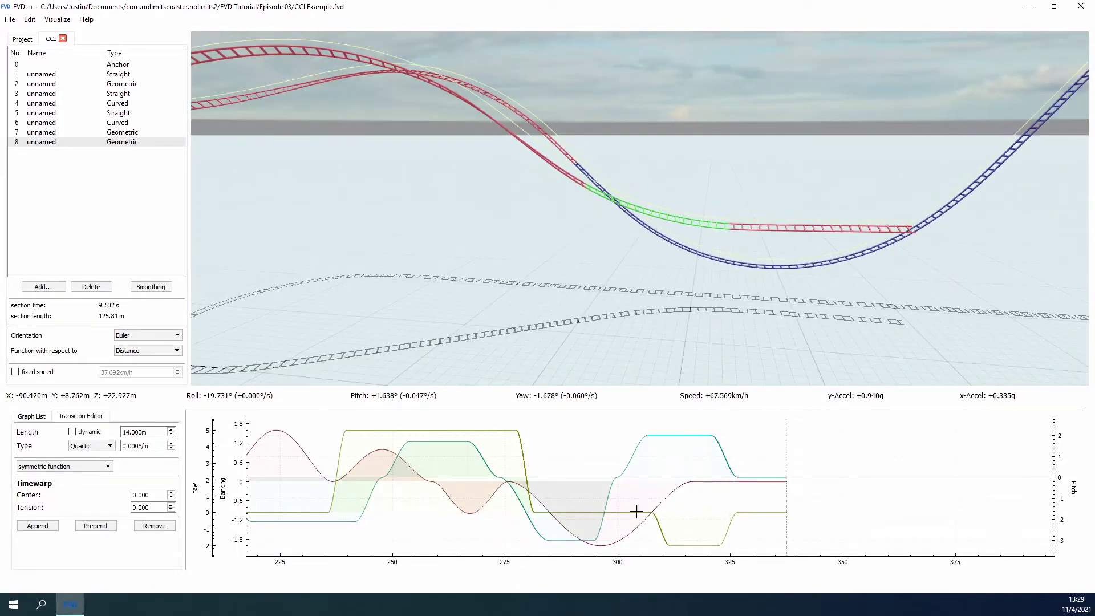
{"action": "scroll", "coordinate": [133, 433], "scroll_direction": "up", "scroll_amount": 2}
{"action": "key", "text": "n"}
{"action": "key", "text": "s"}
{"action": "key", "text": "w"}
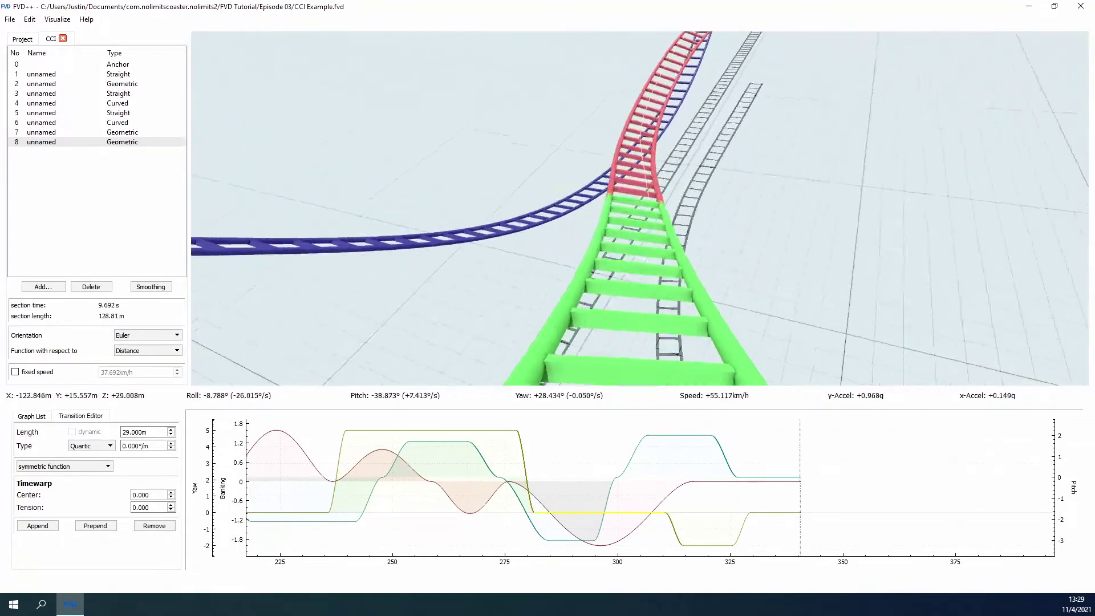
Append a 6 m cubic pitch transition of 2°/m after the final constant pitch stretch of the CCI track.
{"action": "left_click", "coordinate": [779, 478]}
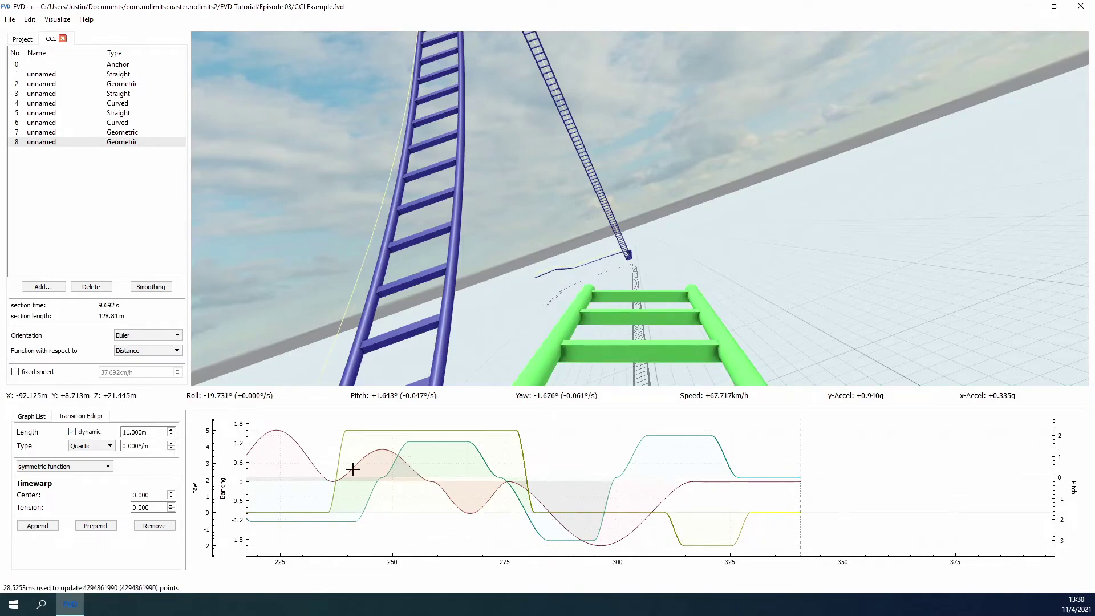
{"action": "scroll", "coordinate": [140, 433], "scroll_direction": "up", "scroll_amount": 5}
{"action": "left_click", "coordinate": [94, 446]}
{"action": "left_click", "coordinate": [94, 469]}
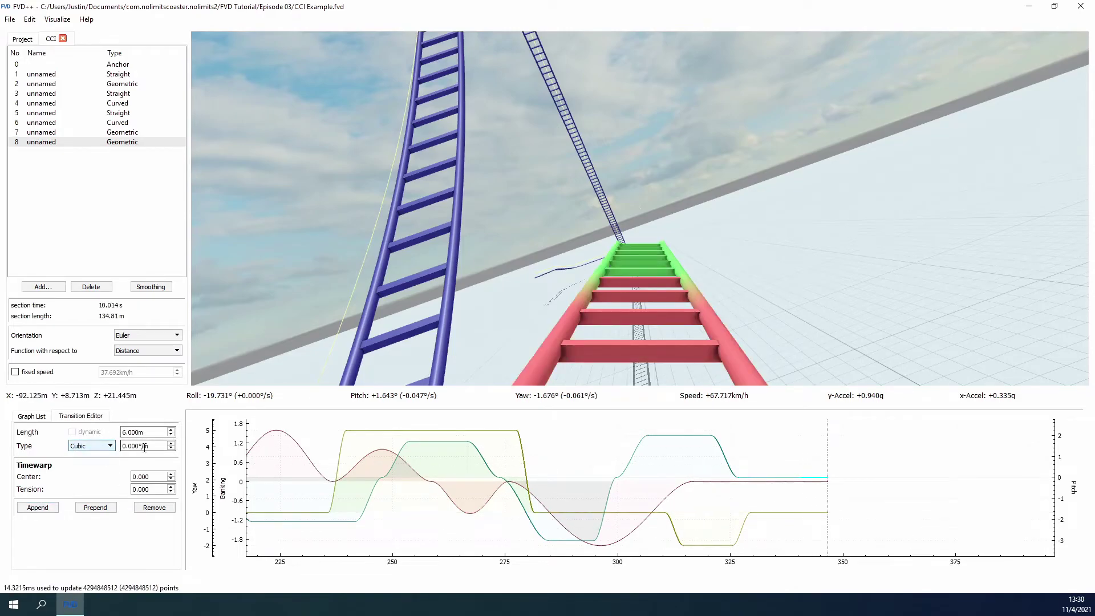
{"action": "scroll", "coordinate": [144, 448], "scroll_direction": "up", "scroll_amount": 1}
{"action": "scroll", "coordinate": [145, 448], "scroll_direction": "down", "scroll_amount": 1}
Append an 11 m constant pitch transition followed by a 6 m cubic pitch transition returning to zero.
{"action": "left_click", "coordinate": [42, 510]}
{"action": "scroll", "coordinate": [138, 431], "scroll_direction": "up", "scroll_amount": 10}
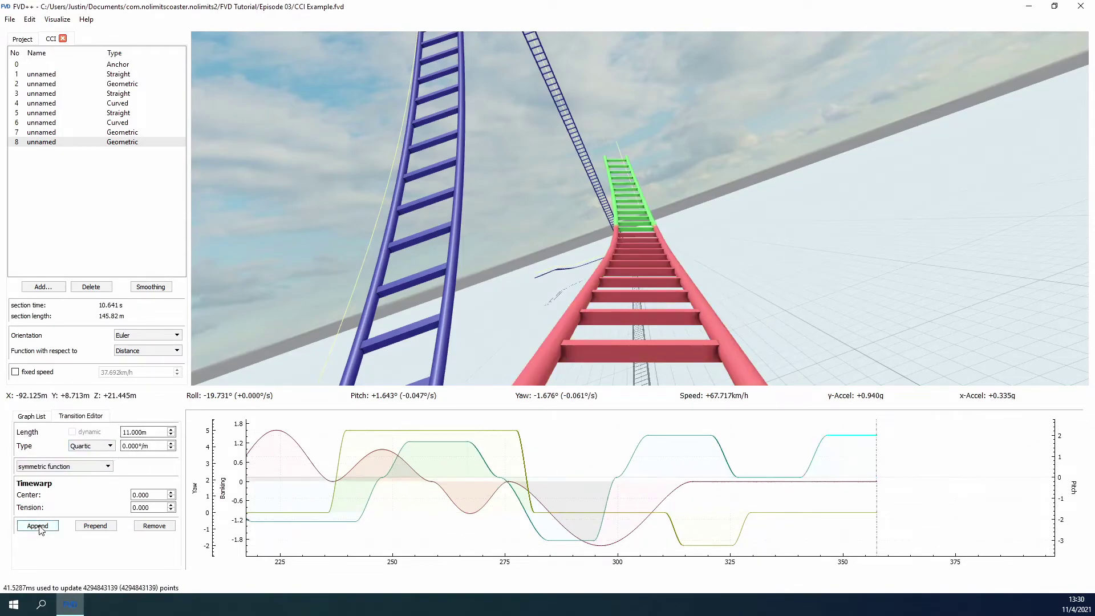
{"action": "left_click", "coordinate": [39, 527]}
{"action": "scroll", "coordinate": [136, 430], "scroll_direction": "up", "scroll_amount": 3}
Add a zero-rate banking stretch followed by a 23 m quartic banking transition of 1.6°/m over the new rise.
{"action": "left_click", "coordinate": [648, 509]}
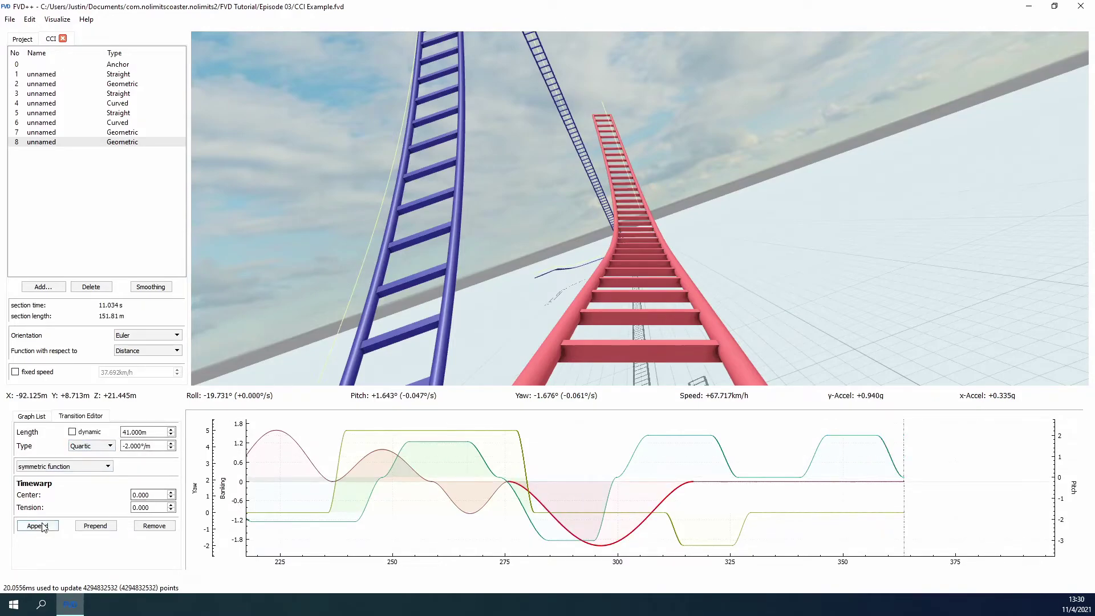
{"action": "scroll", "coordinate": [144, 433], "scroll_direction": "up", "scroll_amount": 12}
{"action": "scroll", "coordinate": [141, 445], "scroll_direction": "down", "scroll_amount": 1}
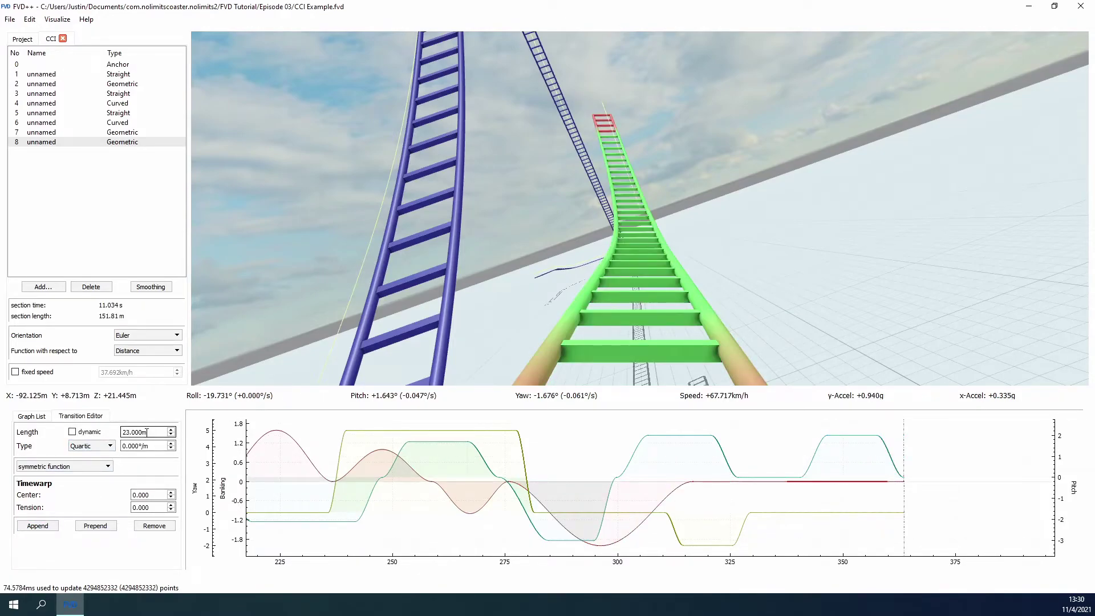
{"action": "scroll", "coordinate": [141, 445], "scroll_direction": "up", "scroll_amount": 3}
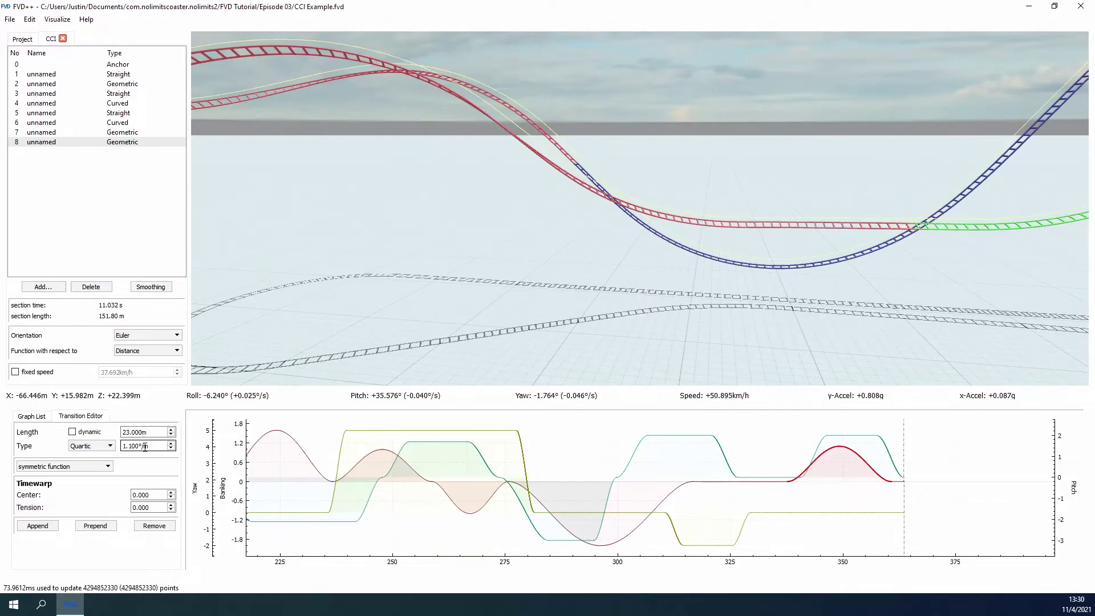
{"action": "left_click_drag", "start_coordinate": [433, 320], "coordinate": [673, 348]}
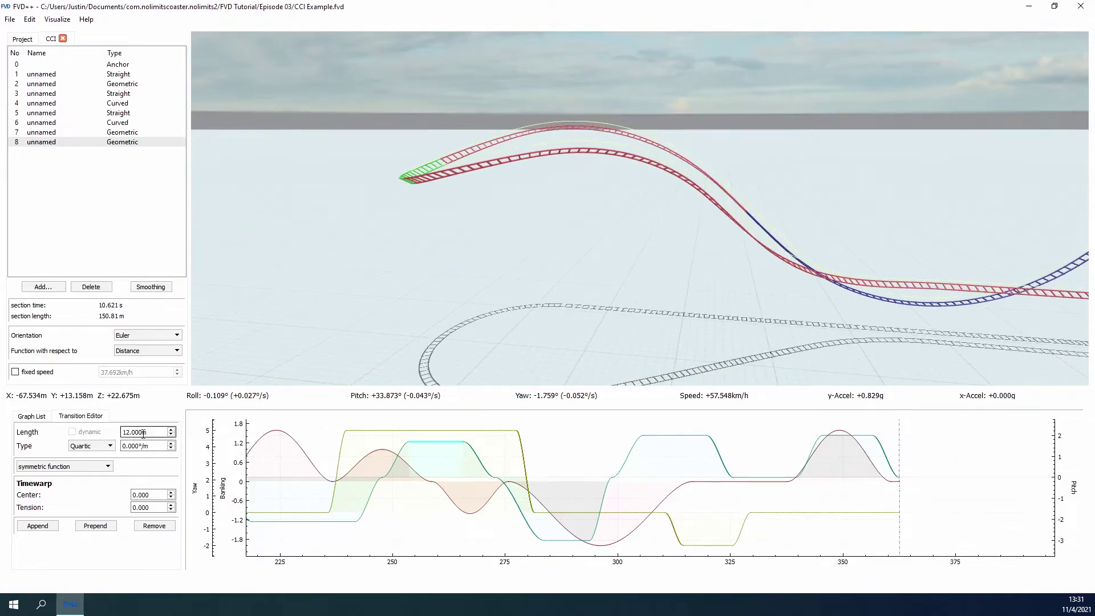
Add a second track to the project and name it Spacer 3m.
{"action": "left_click", "coordinate": [8, 36]}
{"action": "left_click", "coordinate": [71, 531]}
{"action": "double_click", "coordinate": [88, 117]}
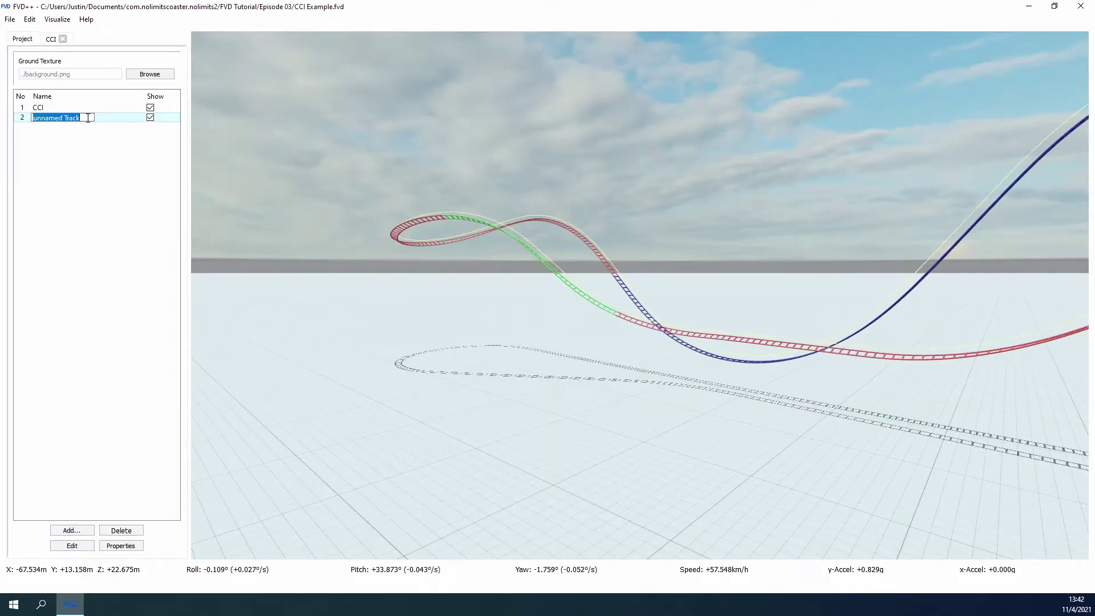
Adjust the track style and drawing properties of the Spacer 3m track.
{"action": "left_click", "coordinate": [120, 546]}
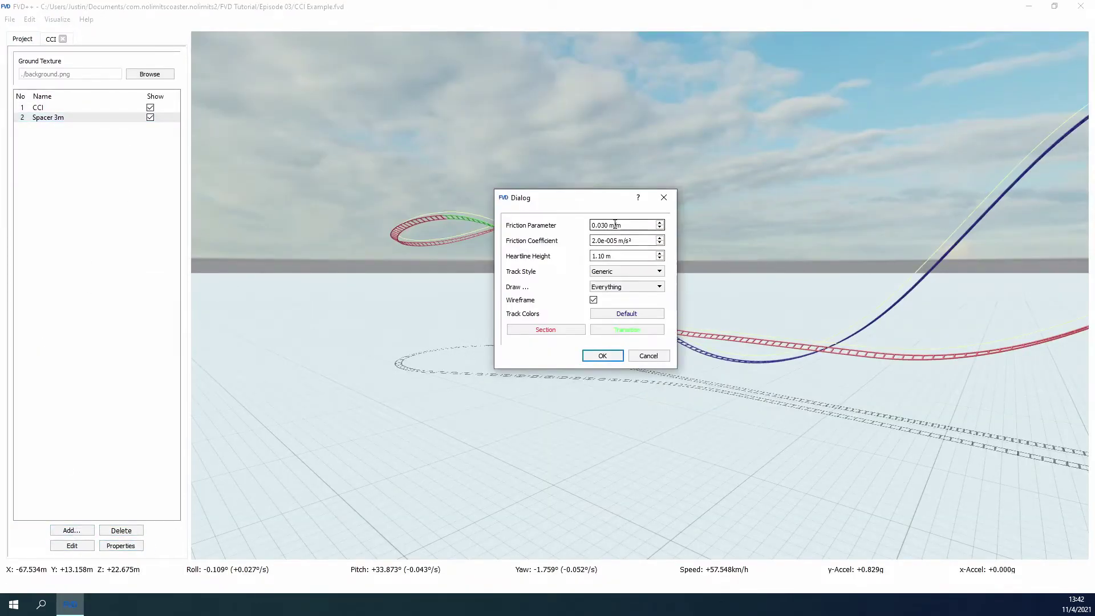
{"action": "left_click", "coordinate": [622, 271]}
{"action": "left_click", "coordinate": [616, 284]}
{"action": "left_click", "coordinate": [606, 304]}
{"action": "left_click", "coordinate": [603, 356]}
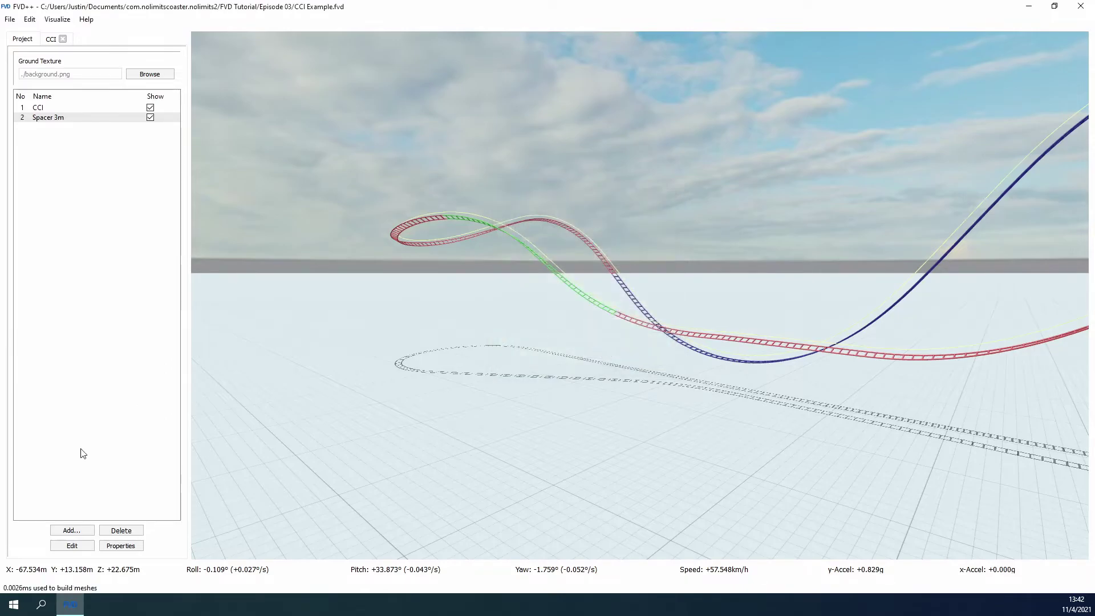
Open the Spacer 3m track for editing and add a 100 m straight section after its anchor.
{"action": "left_click", "coordinate": [73, 546]}
{"action": "left_click", "coordinate": [90, 64]}
{"action": "left_click", "coordinate": [62, 286]}
{"action": "left_click", "coordinate": [83, 292]}
{"action": "left_click_drag", "start_coordinate": [447, 249], "coordinate": [228, 250]}
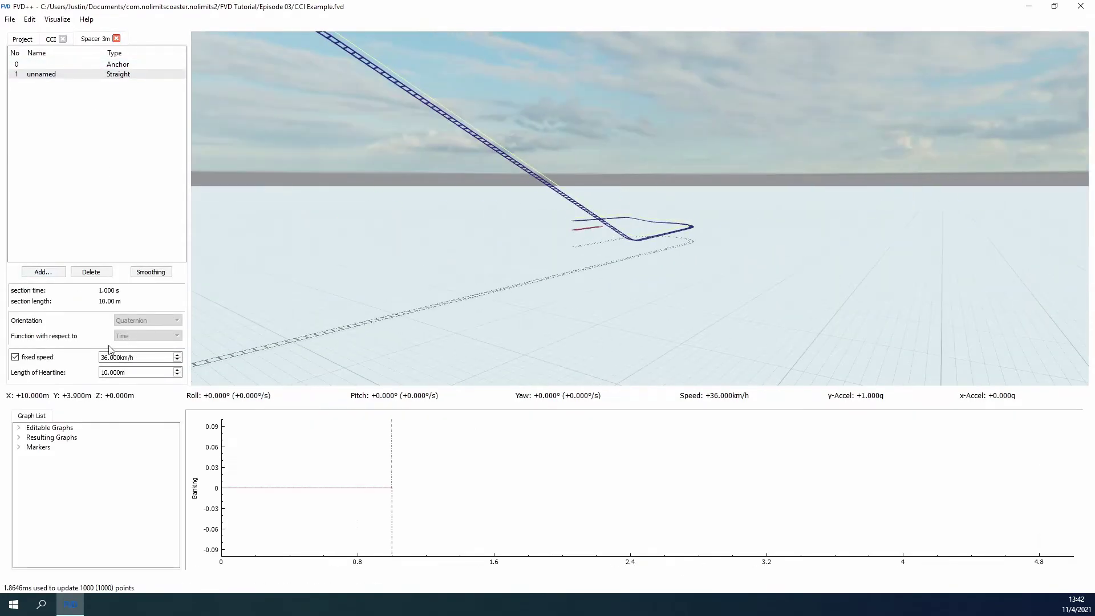
Add a 180° curved section with a 29 m radius, followed by a 100 m straight section.
{"action": "left_click", "coordinate": [44, 272]}
{"action": "left_click", "coordinate": [80, 294]}
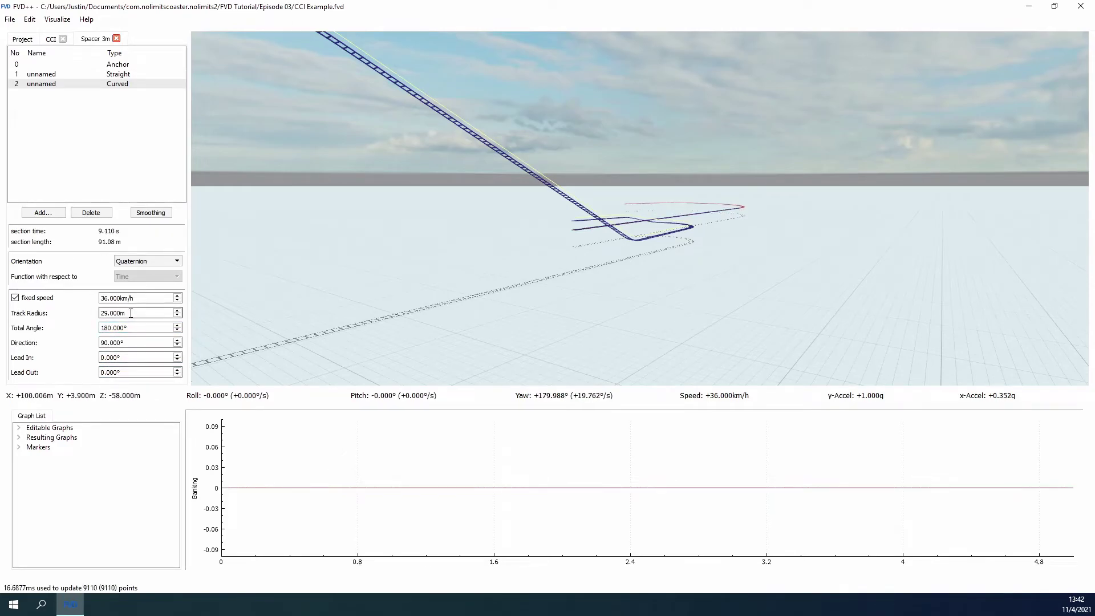
{"action": "left_click", "coordinate": [58, 211]}
{"action": "left_click", "coordinate": [84, 216]}
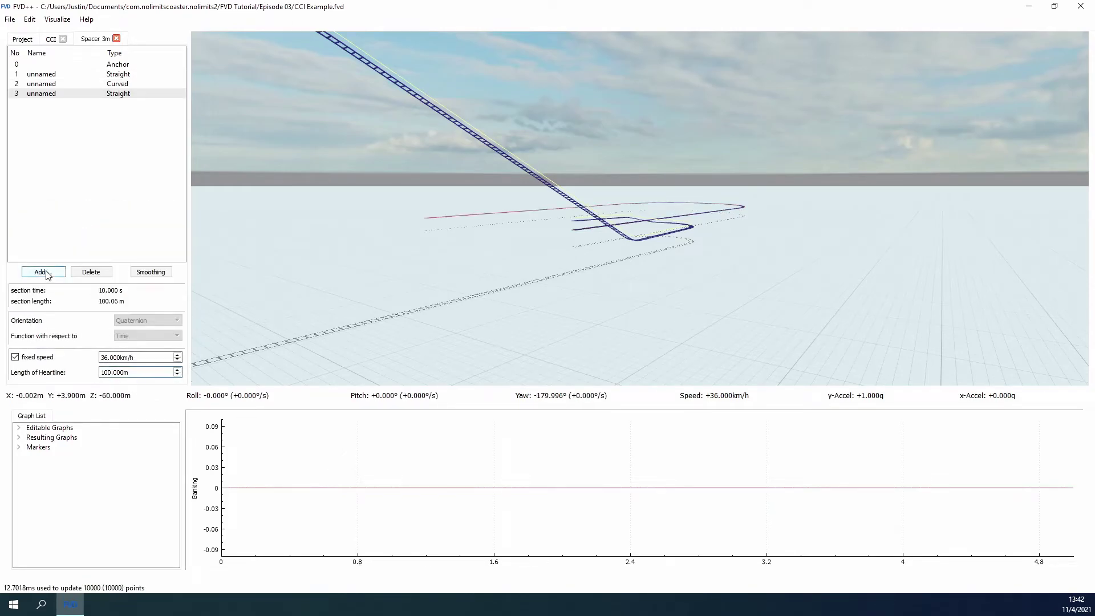
Add a second 180° curved section with a 29 m radius and a final 100 m straight section alongside the first.
{"action": "left_click", "coordinate": [47, 273]}
{"action": "left_click", "coordinate": [96, 294]}
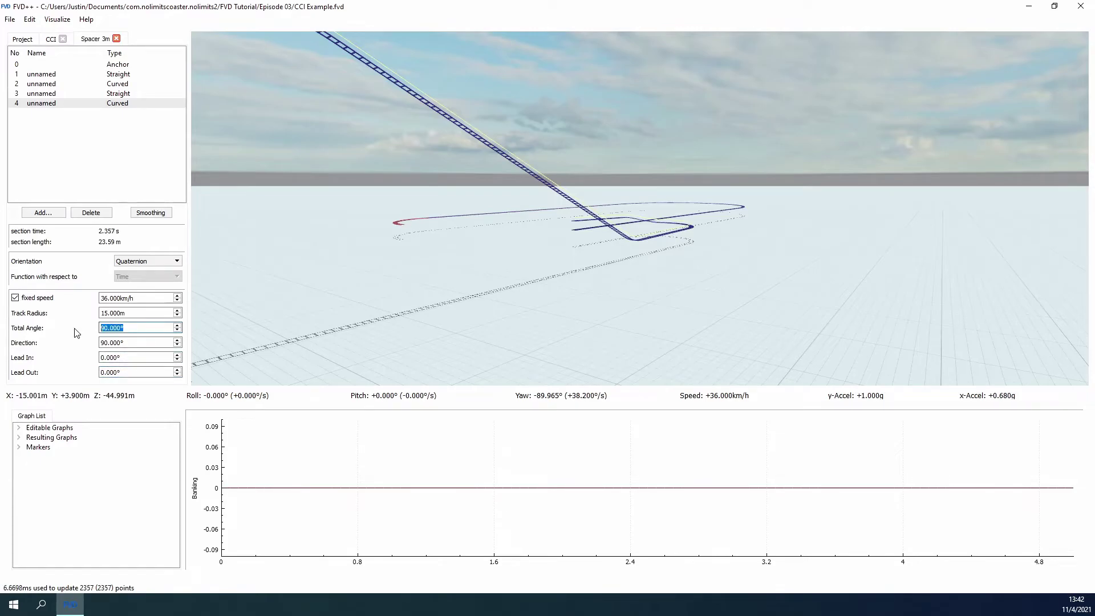
{"action": "scroll", "coordinate": [135, 313], "scroll_direction": "up", "scroll_amount": 20}
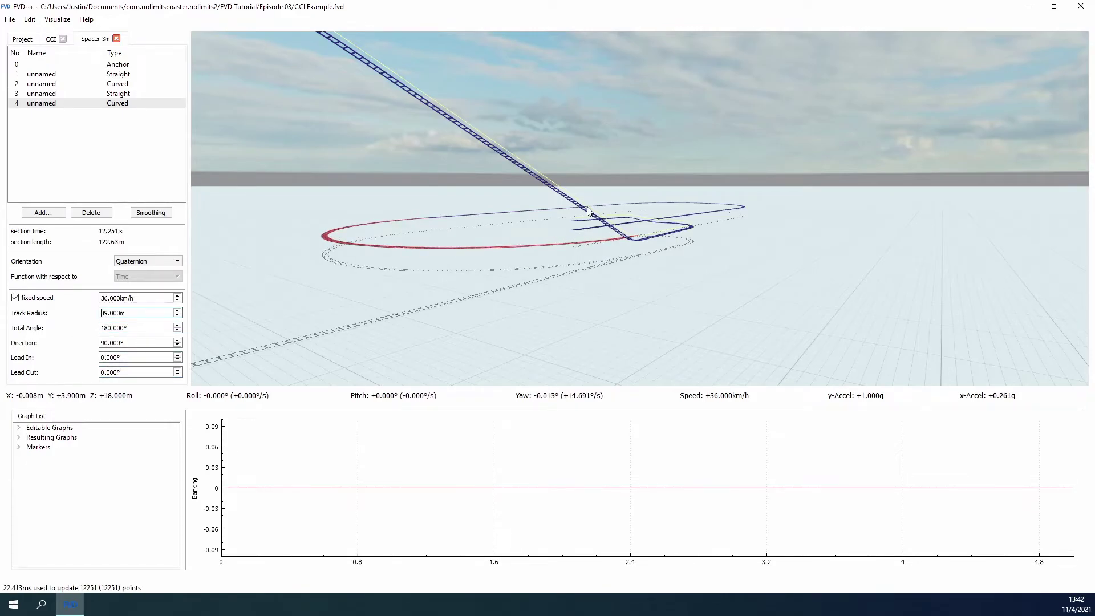
{"action": "left_click_drag", "start_coordinate": [588, 211], "coordinate": [707, 231]}
{"action": "scroll", "coordinate": [126, 311], "scroll_direction": "down", "scroll_amount": 10}
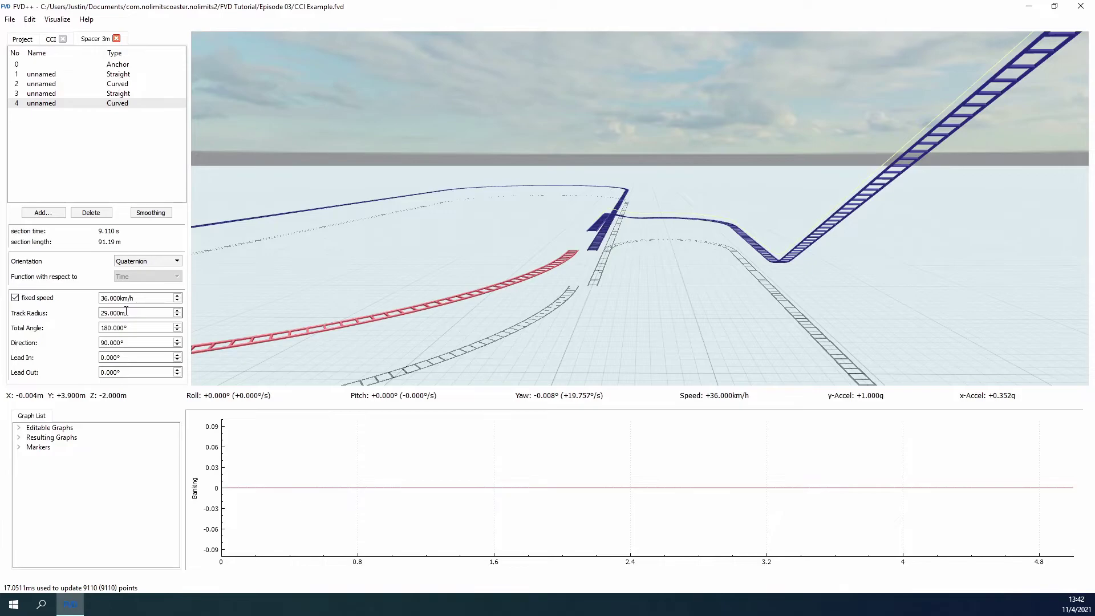
{"action": "left_click", "coordinate": [43, 212]}
{"action": "left_click", "coordinate": [62, 225]}
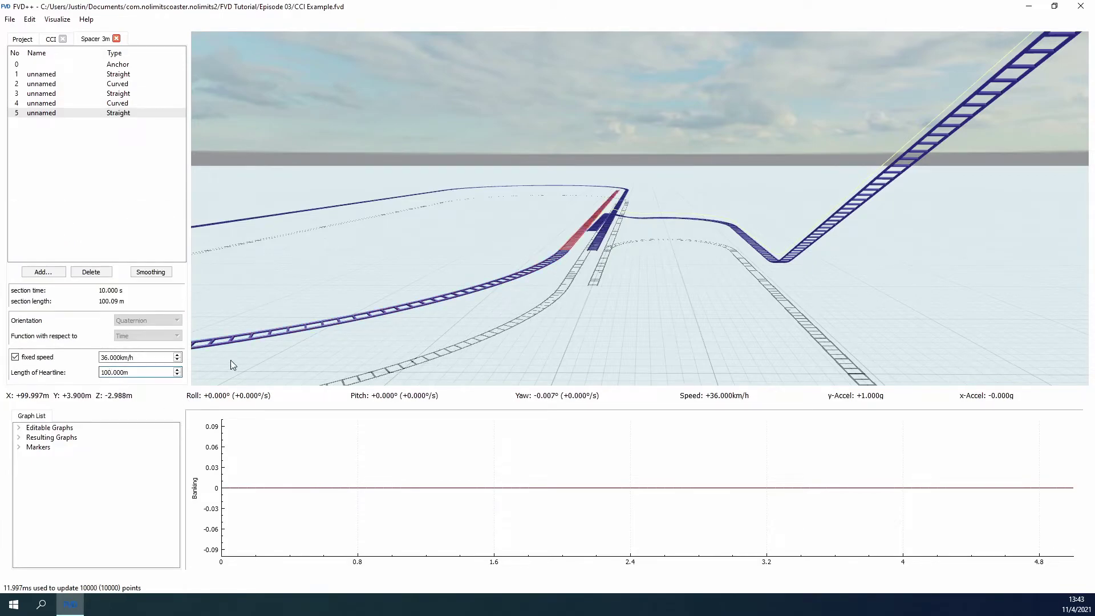
Move the spacer track's anchor to X -110 m, Y 0 m and Z about 23 m.
{"action": "left_click", "coordinate": [117, 64]}
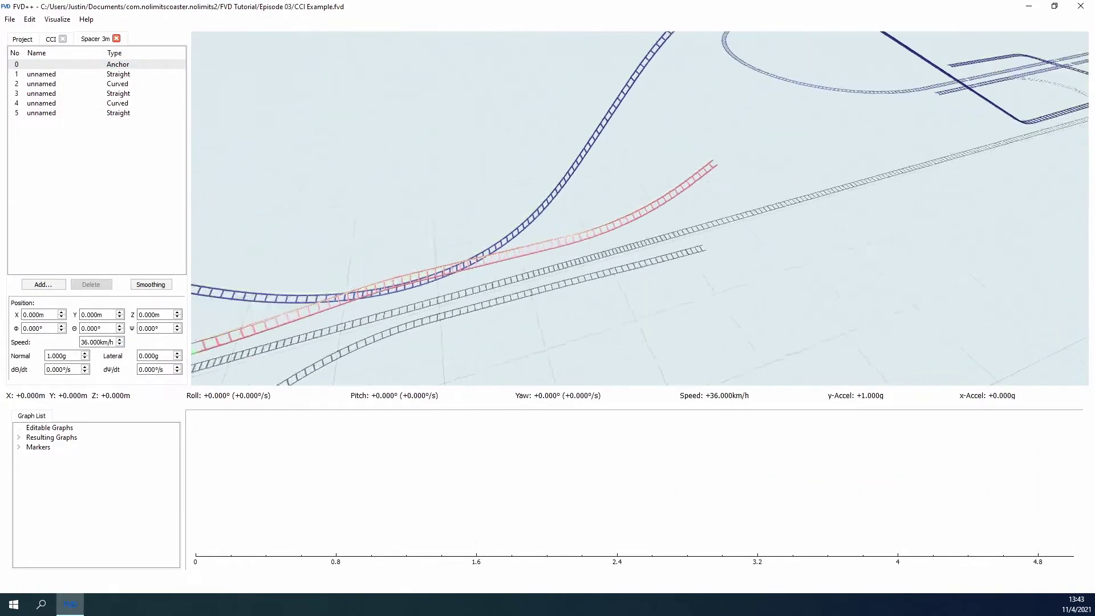
{"action": "left_click_drag", "start_coordinate": [399, 257], "coordinate": [274, 325]}
{"action": "scroll", "coordinate": [43, 314], "scroll_direction": "down", "scroll_amount": 11, "text": "ctrl"}
{"action": "scroll", "coordinate": [151, 314], "scroll_direction": "up", "scroll_amount": 1}
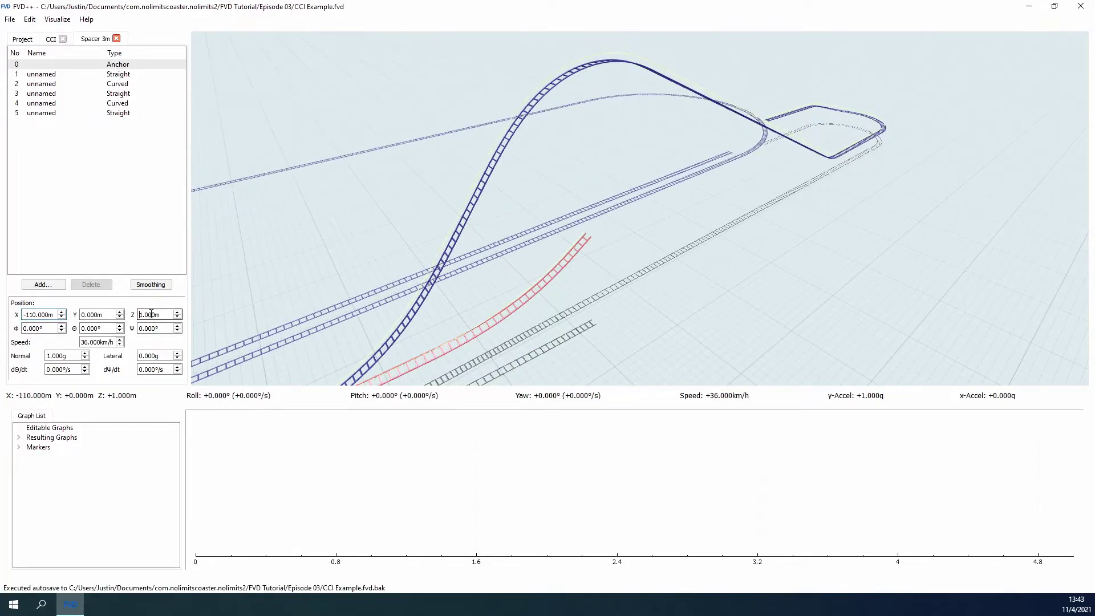
{"action": "scroll", "coordinate": [152, 315], "scroll_direction": "up", "scroll_amount": 20}
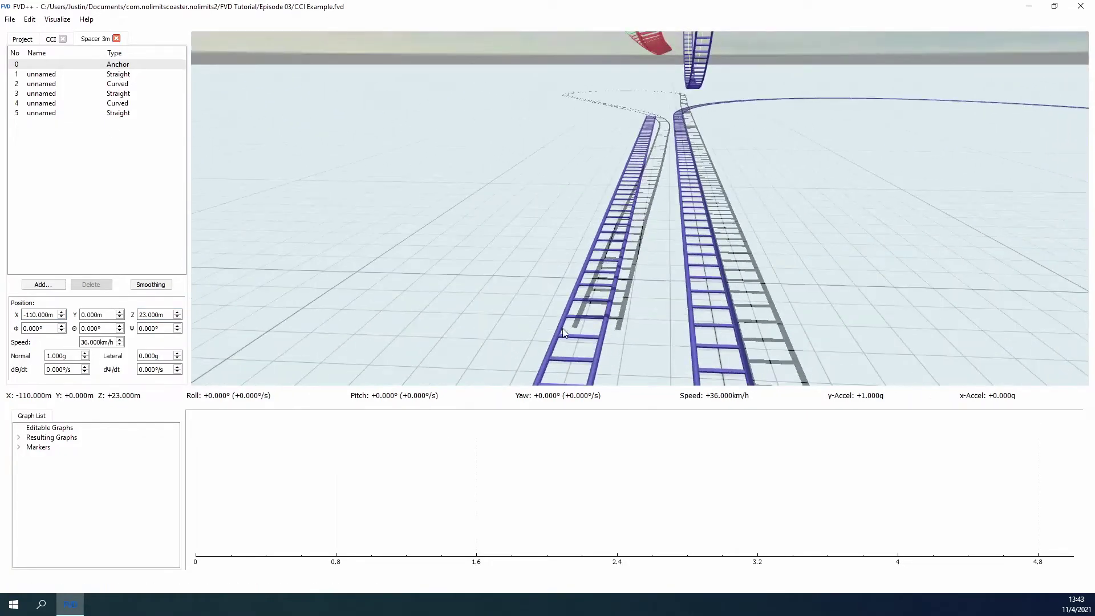
{"action": "scroll", "coordinate": [156, 312], "scroll_direction": "down", "scroll_amount": 1}
On the CCI track, shorten the turnaround's constant yaw transition slightly and the -2°/m one to 9.4 m, checking alignment against the spacer track.
{"action": "left_click", "coordinate": [50, 39]}
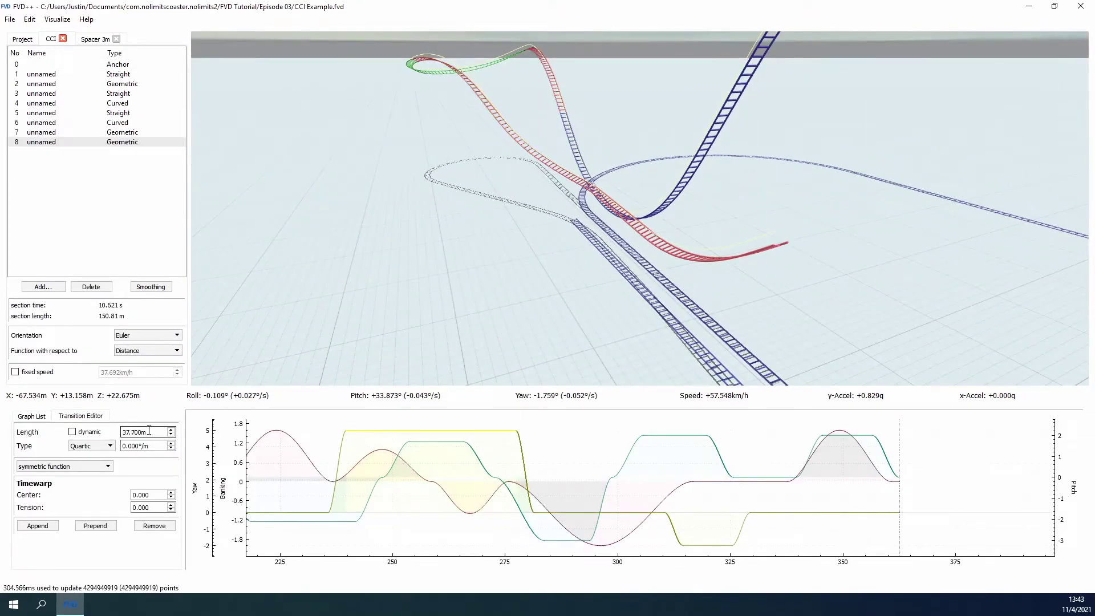
{"action": "scroll", "coordinate": [149, 431], "scroll_direction": "down", "scroll_amount": 2}
{"action": "left_click", "coordinate": [689, 535]}
{"action": "scroll", "coordinate": [148, 431], "scroll_direction": "down", "scroll_amount": 10}
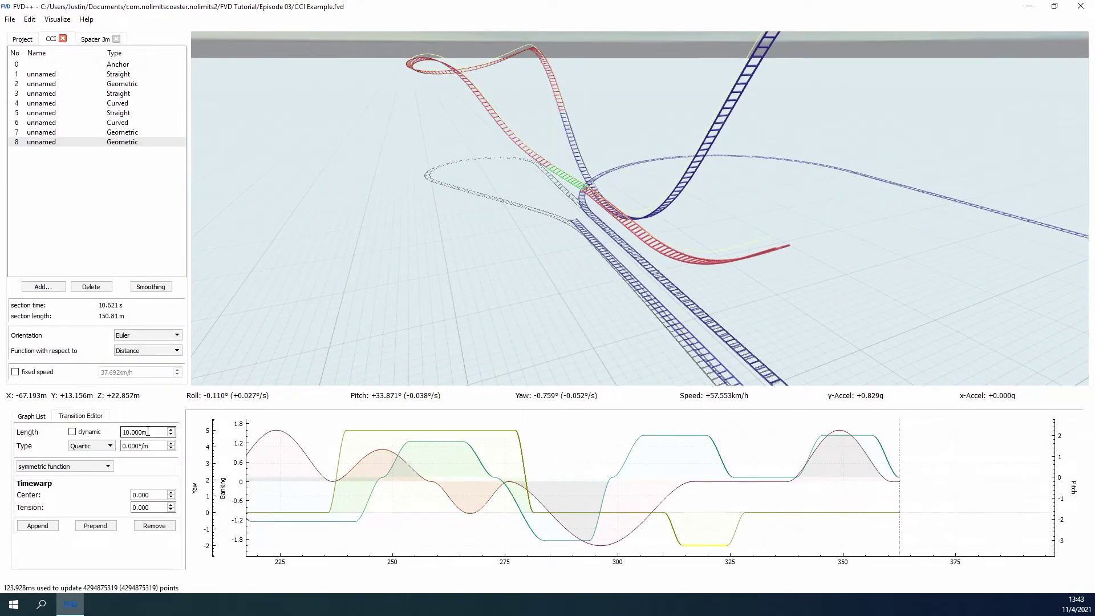
{"action": "scroll", "coordinate": [148, 431], "scroll_direction": "down", "scroll_amount": 9}
{"action": "key", "text": "w"}
{"action": "left_click_drag", "start_coordinate": [495, 371], "coordinate": [425, 341]}
{"action": "scroll", "coordinate": [147, 433], "scroll_direction": "up", "scroll_amount": 1}
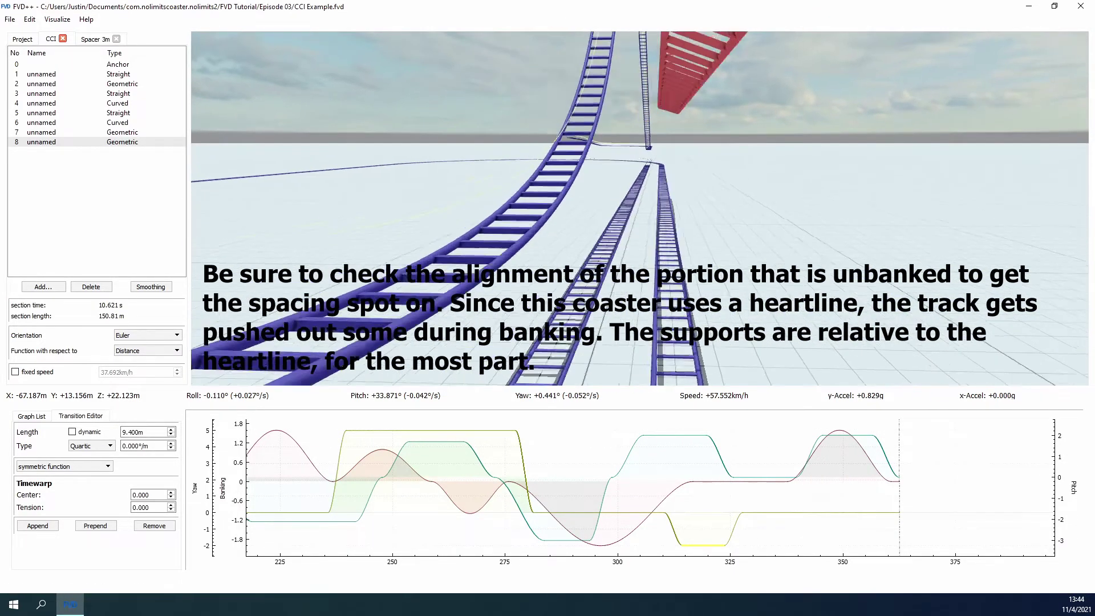
{"action": "scroll", "coordinate": [137, 432], "scroll_direction": "up", "scroll_amount": 2}
{"action": "key", "text": "s"}
{"action": "left_click_drag", "start_coordinate": [354, 319], "coordinate": [280, 310]}
Append another banking transition after the final 23 m quartic banking transition of the CCI track.
{"action": "left_click", "coordinate": [865, 453]}
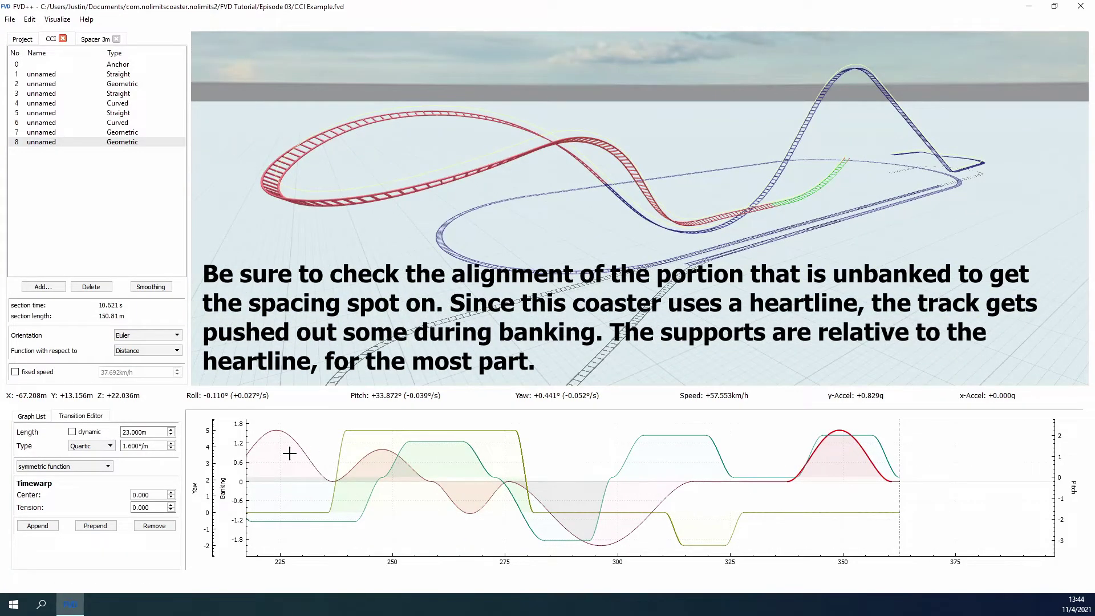
{"action": "left_click", "coordinate": [38, 525]}
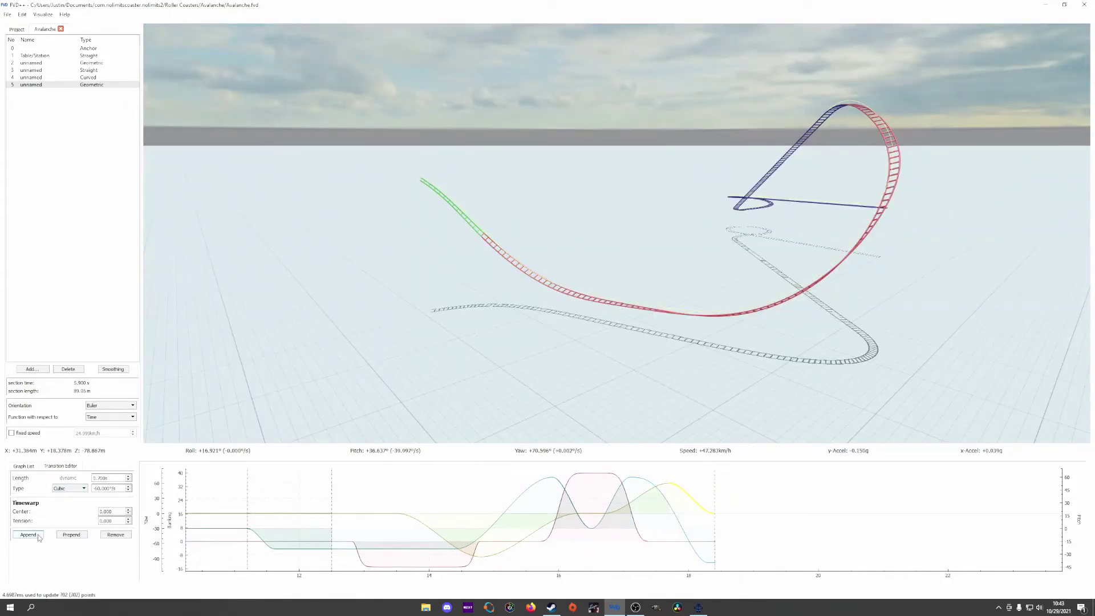
In the Avalanche project, append a 0.5 s cubic yaw transition of -80°/s.
{"action": "left_click", "coordinate": [38, 536]}
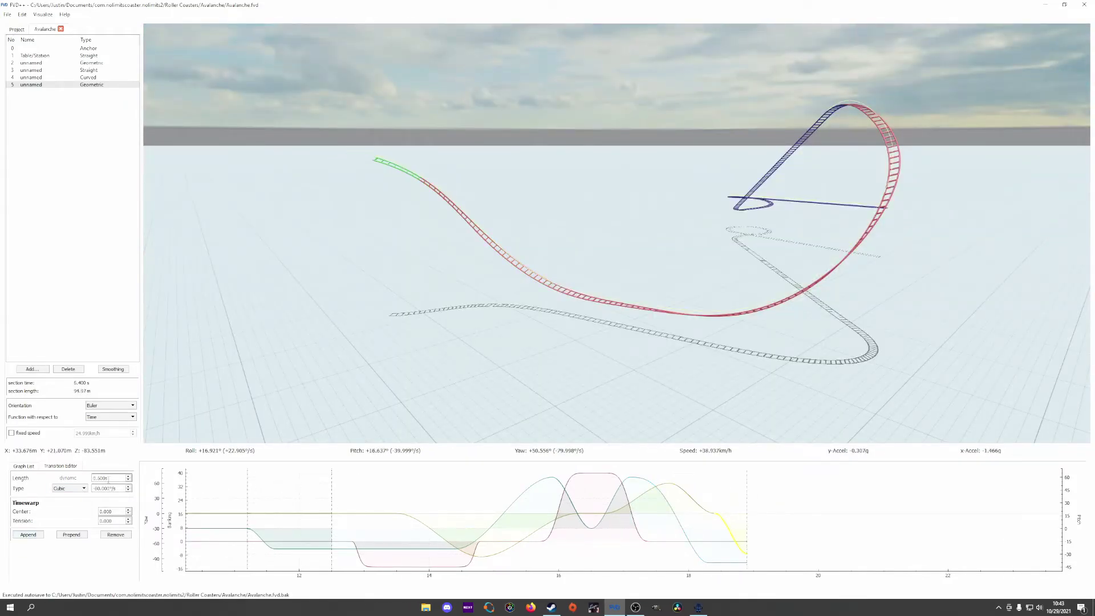
{"action": "scroll", "coordinate": [108, 478], "scroll_direction": "up", "scroll_amount": 1}
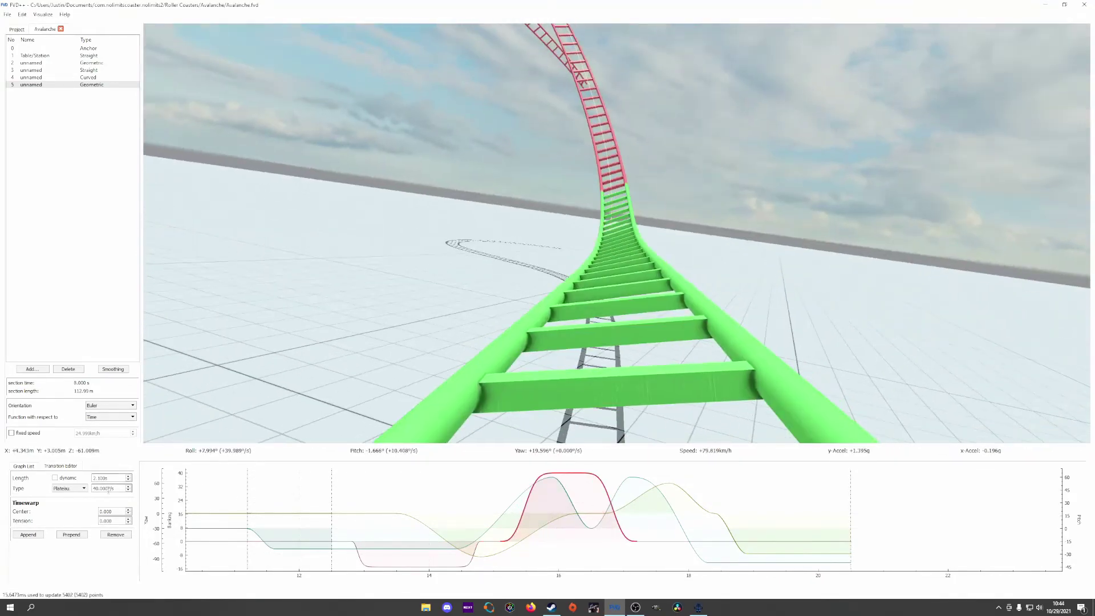
Tune the valley's banking plateau, and shape a 1.9 s plateau banking transition of -68°/s through the following turn.
{"action": "scroll", "coordinate": [109, 478], "scroll_direction": "up", "scroll_amount": 7}
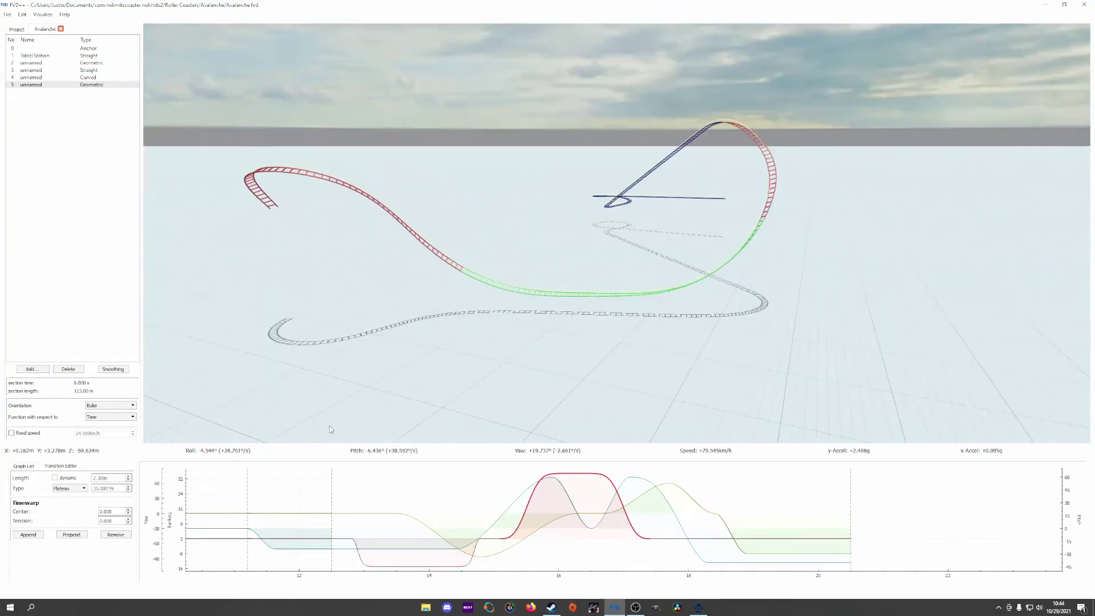
{"action": "left_click", "coordinate": [690, 547]}
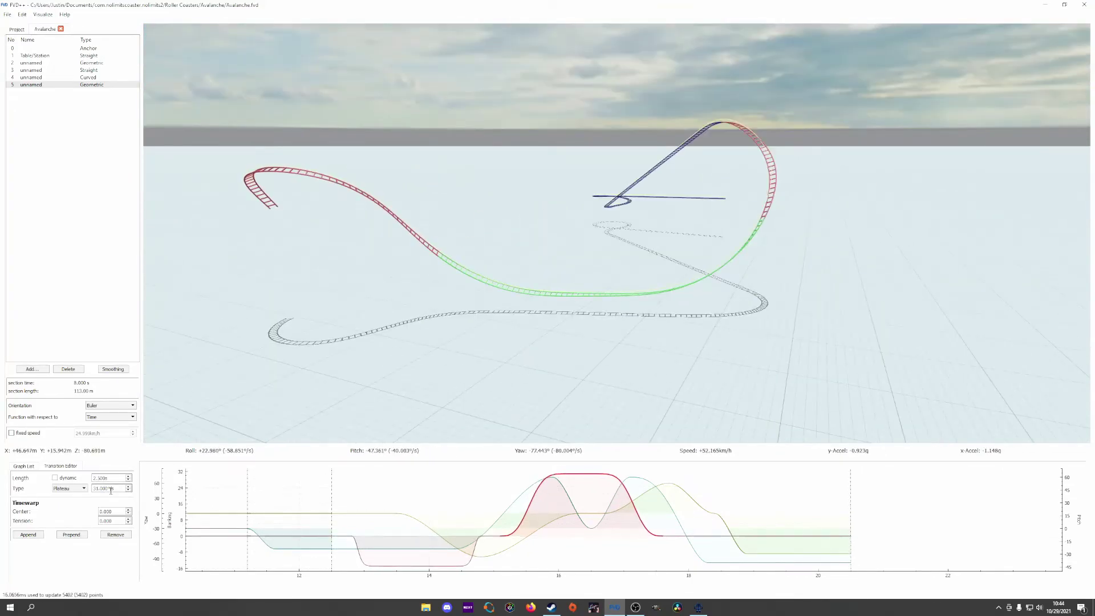
{"action": "left_click", "coordinate": [69, 488]}
{"action": "left_click", "coordinate": [69, 529]}
{"action": "scroll", "coordinate": [110, 478], "scroll_direction": "up", "scroll_amount": 9}
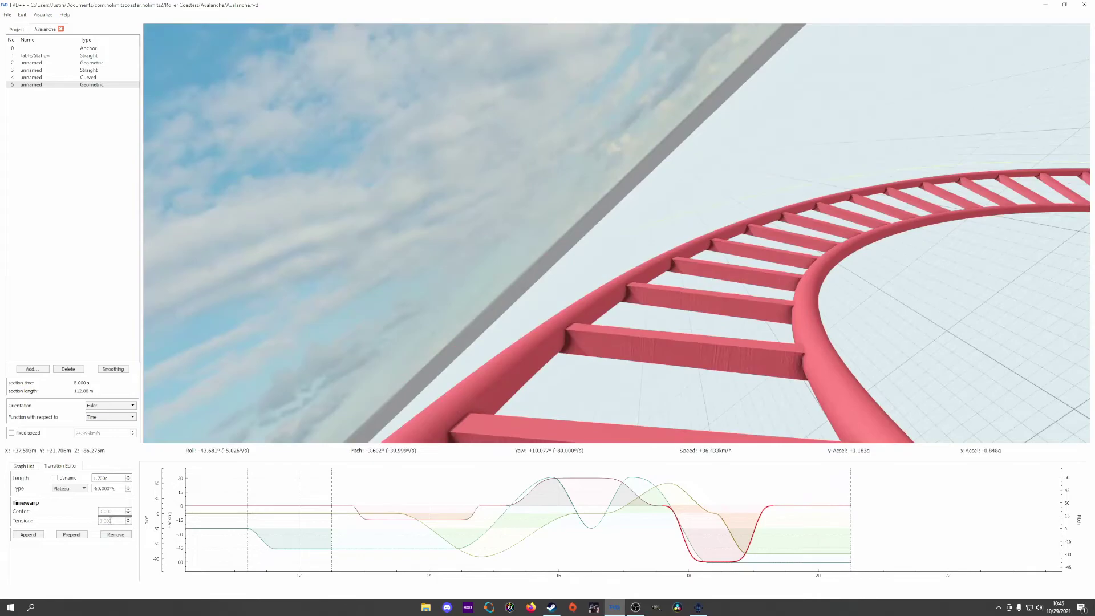
{"action": "scroll", "coordinate": [108, 488], "scroll_direction": "down", "scroll_amount": 8}
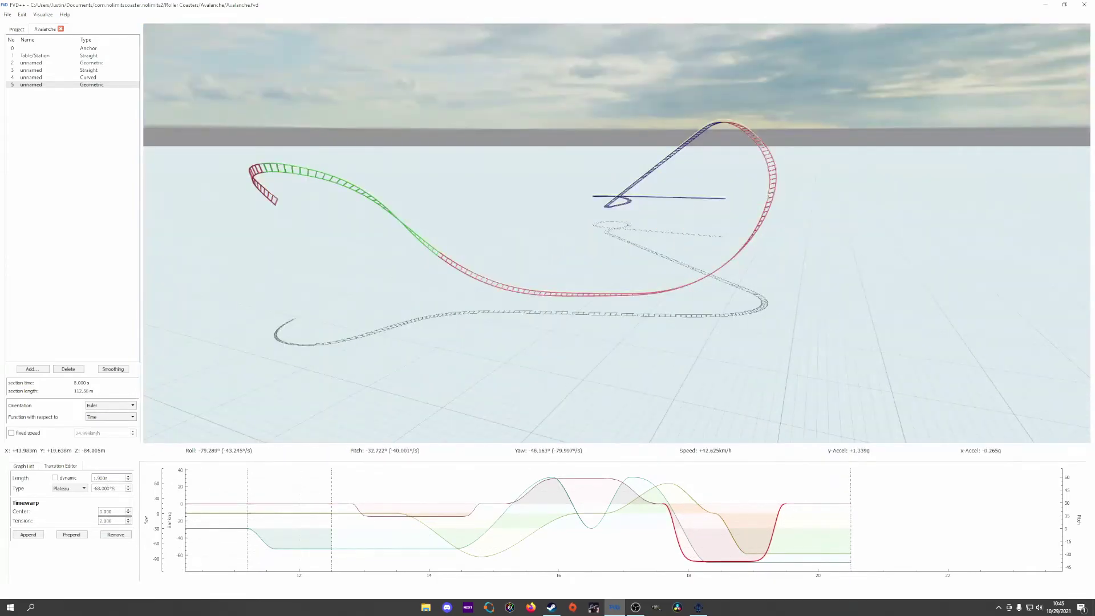
Append a 0.4 s cubic pitch transition of 10°/s after the -100°/s one, shorten that preceding transition, and save the project.
{"action": "left_click", "coordinate": [691, 542]}
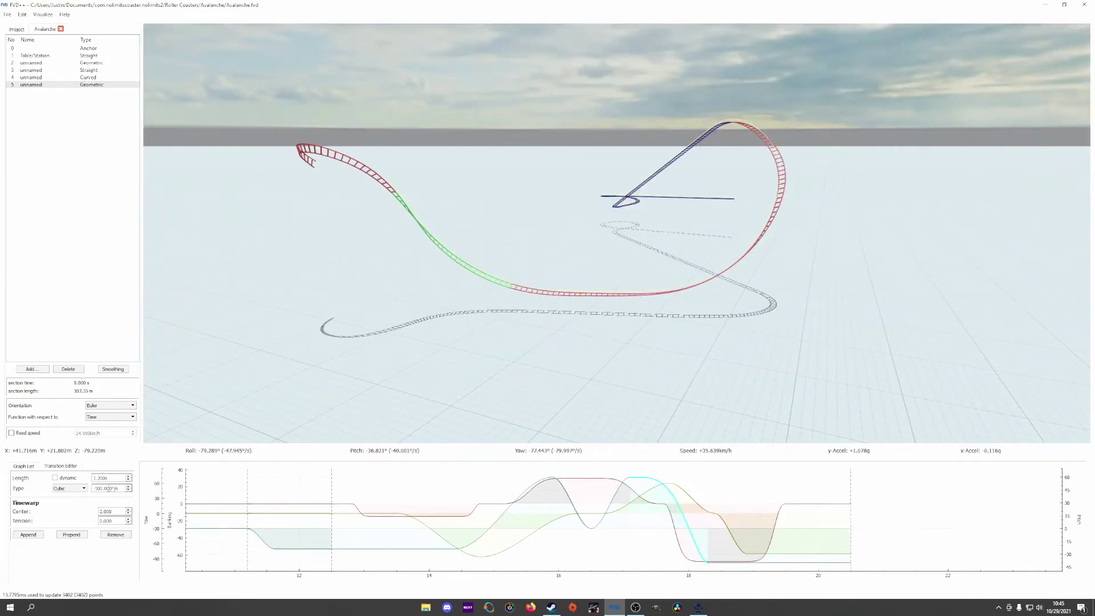
{"action": "left_click", "coordinate": [28, 534]}
{"action": "scroll", "coordinate": [69, 488], "scroll_direction": "up", "scroll_amount": 1}
{"action": "scroll", "coordinate": [110, 478], "scroll_direction": "down", "scroll_amount": 6}
{"action": "left_click", "coordinate": [689, 541]}
{"action": "scroll", "coordinate": [110, 478], "scroll_direction": "down", "scroll_amount": 2}
{"action": "left_click", "coordinate": [708, 545]}
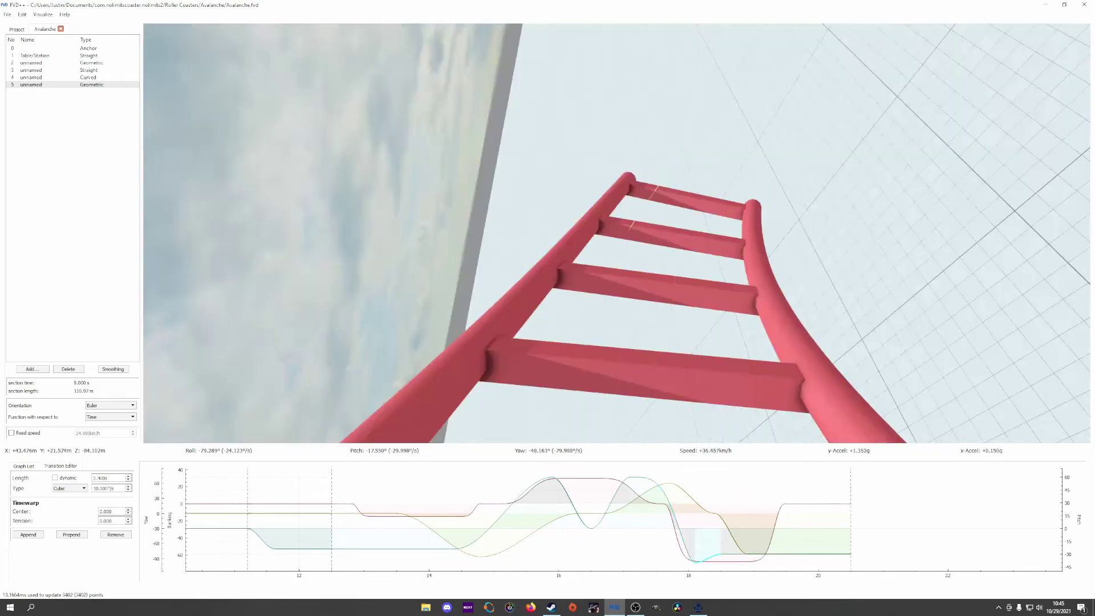
{"action": "key", "text": "ctrl+s"}
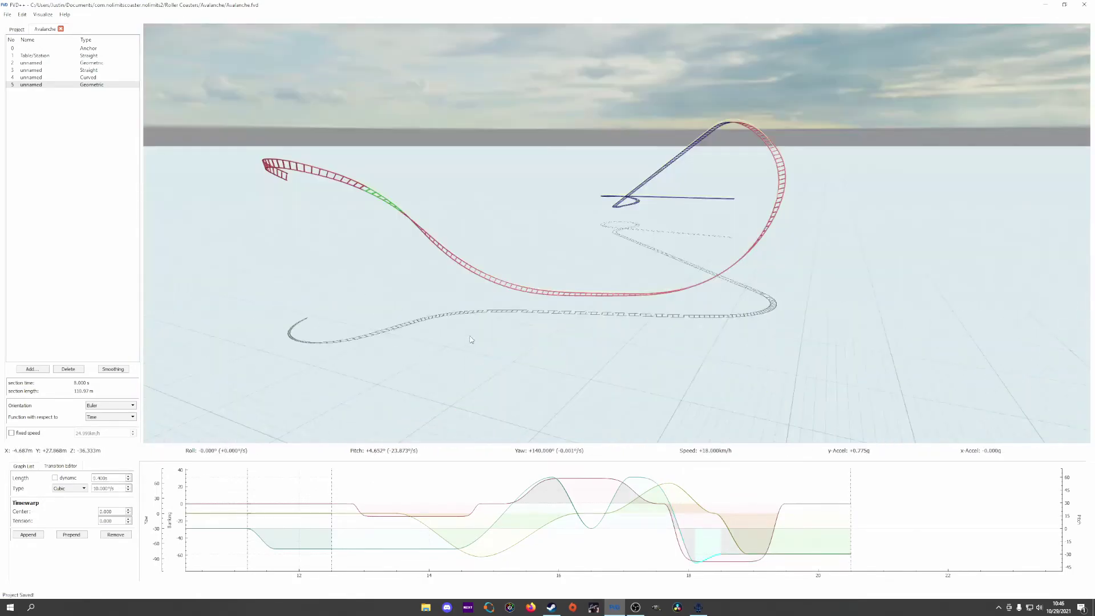
Fine-tune the transition leading into the final turn, select the -15°/s plateau banking transition, and preview the ride.
{"action": "left_click", "coordinate": [723, 522]}
{"action": "scroll", "coordinate": [110, 488], "scroll_direction": "up", "scroll_amount": 2}
{"action": "key", "text": "space"}
{"action": "left_click", "coordinate": [422, 516]}
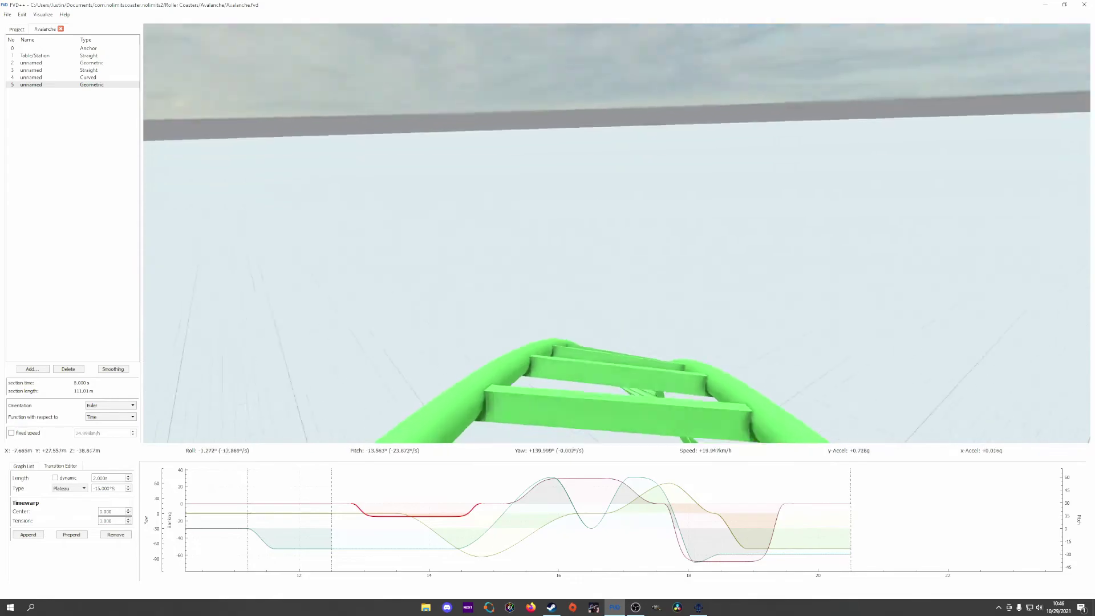
{"action": "scroll", "coordinate": [110, 521], "scroll_direction": "down", "scroll_amount": 1}
{"action": "key", "text": "space"}
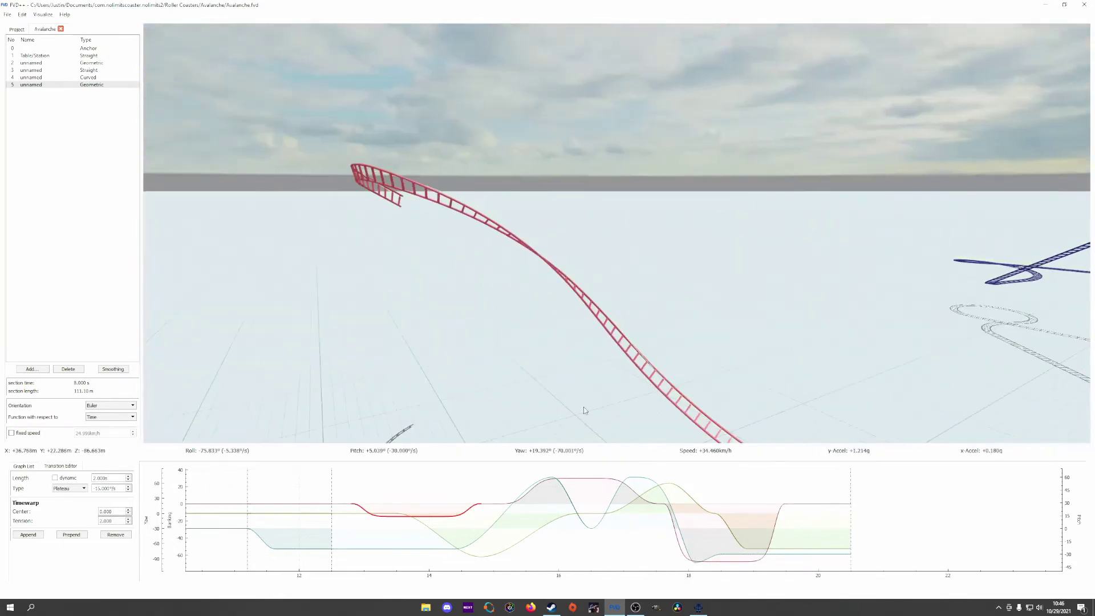
Extend the last 0°/s quartic yaw transition to 2.4 s so the final turn continues, and ride through the layout.
{"action": "left_click", "coordinate": [653, 502]}
{"action": "left_click", "coordinate": [672, 516]}
{"action": "left_click", "coordinate": [665, 494]}
{"action": "left_click", "coordinate": [662, 486]}
{"action": "left_click", "coordinate": [691, 502]}
{"action": "key", "text": "space"}
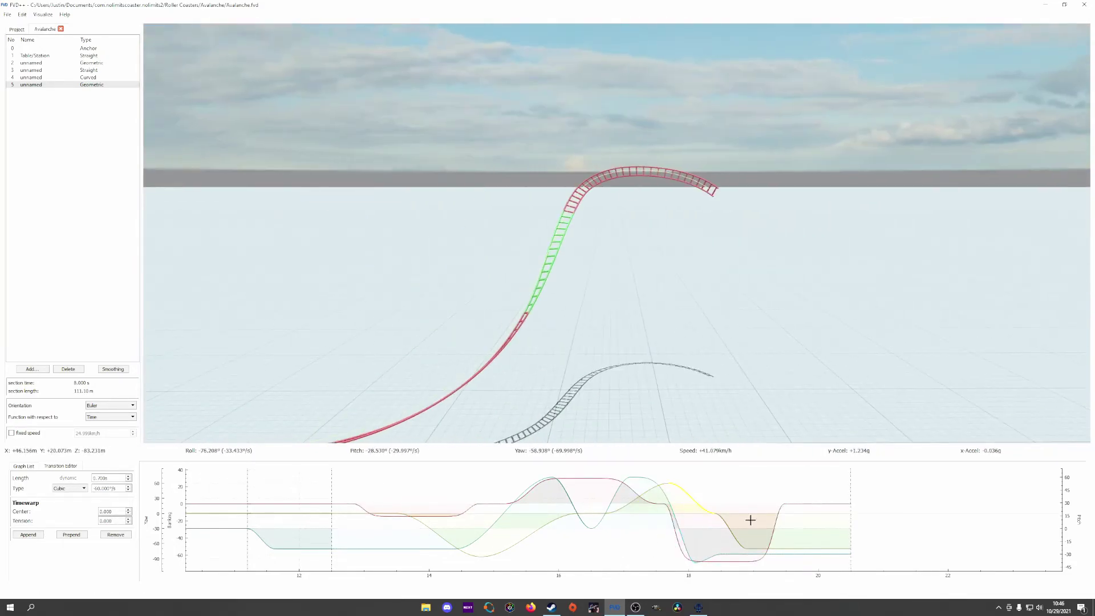
{"action": "left_click", "coordinate": [752, 522]}
{"action": "scroll", "coordinate": [107, 480], "scroll_direction": "up", "scroll_amount": 8}
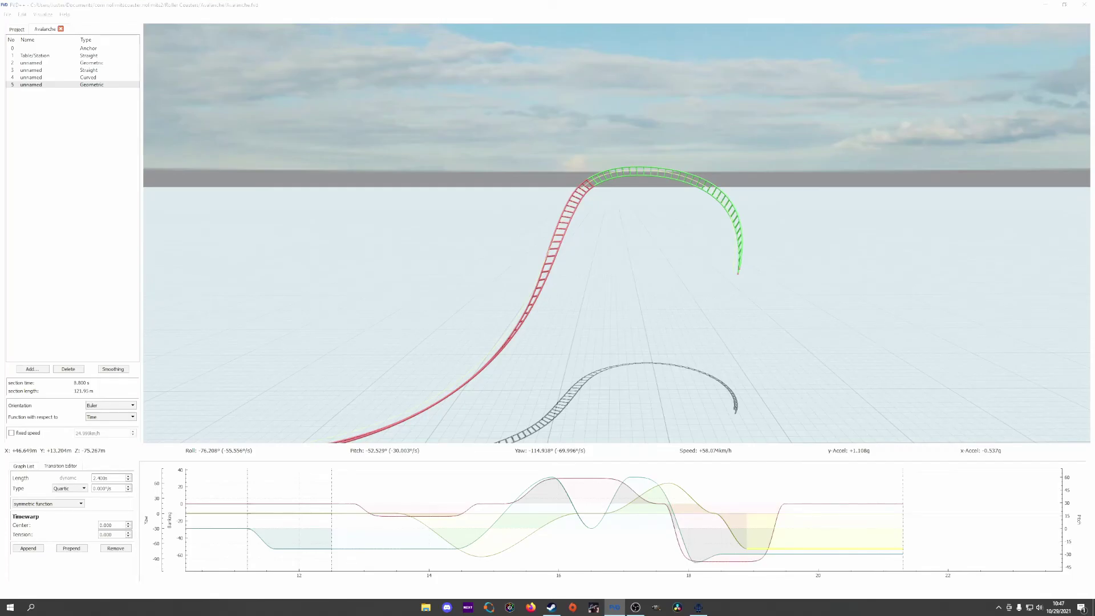
{"action": "left_click", "coordinate": [343, 294]}
{"action": "key", "text": "space"}
{"action": "key", "text": "w"}
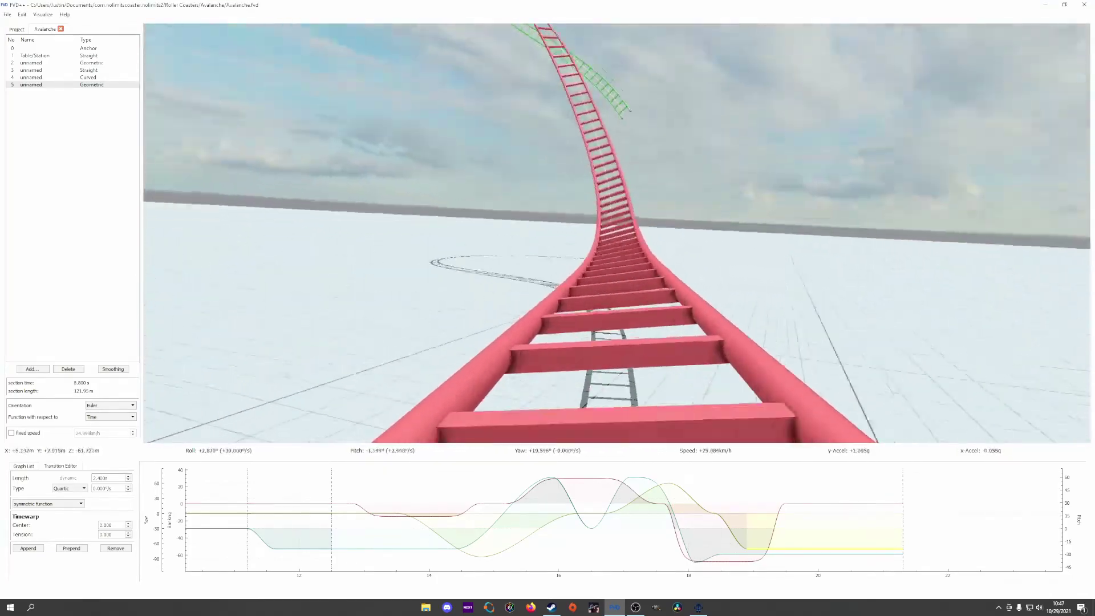
{"action": "key", "text": "space"}
Weaken the rising pitch transition out of the valley, then soften and lengthen the -100°/s pitch transition that follows it.
{"action": "left_click", "coordinate": [677, 528]}
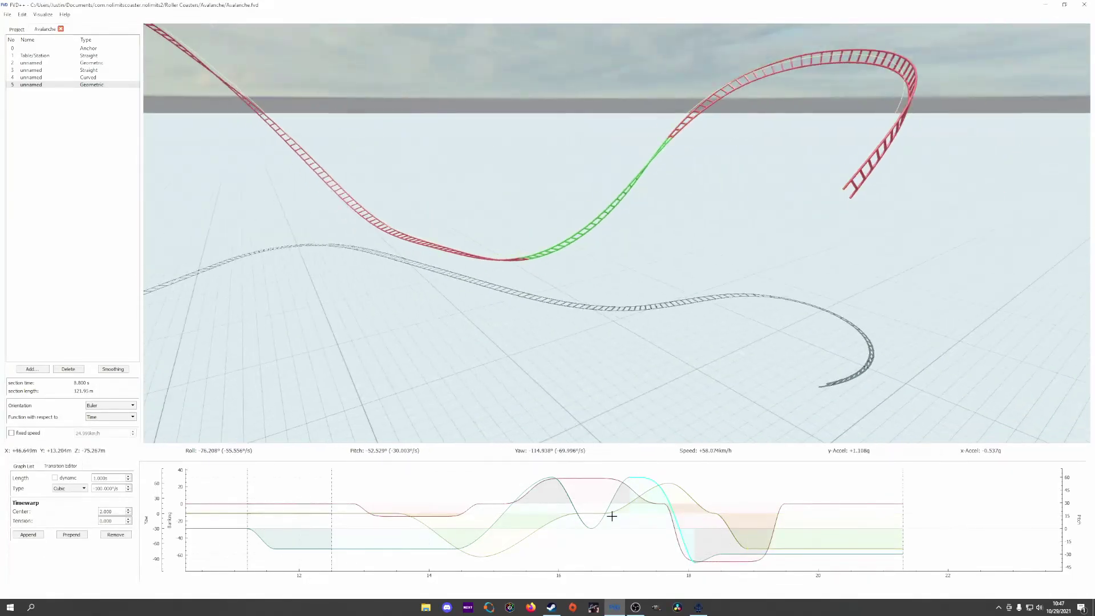
{"action": "left_click", "coordinate": [611, 515]}
{"action": "scroll", "coordinate": [108, 489], "scroll_direction": "down", "scroll_amount": 10}
{"action": "left_click", "coordinate": [641, 485]}
{"action": "scroll", "coordinate": [109, 489], "scroll_direction": "up", "scroll_amount": 10}
{"action": "scroll", "coordinate": [109, 478], "scroll_direction": "up", "scroll_amount": 2}
Raise the 1 s cubic yaw transition after the valley to 80°/s, offset it in the following negative yaw transition, and preview the ride.
{"action": "left_click", "coordinate": [639, 499]}
{"action": "scroll", "coordinate": [109, 489], "scroll_direction": "up", "scroll_amount": 20}
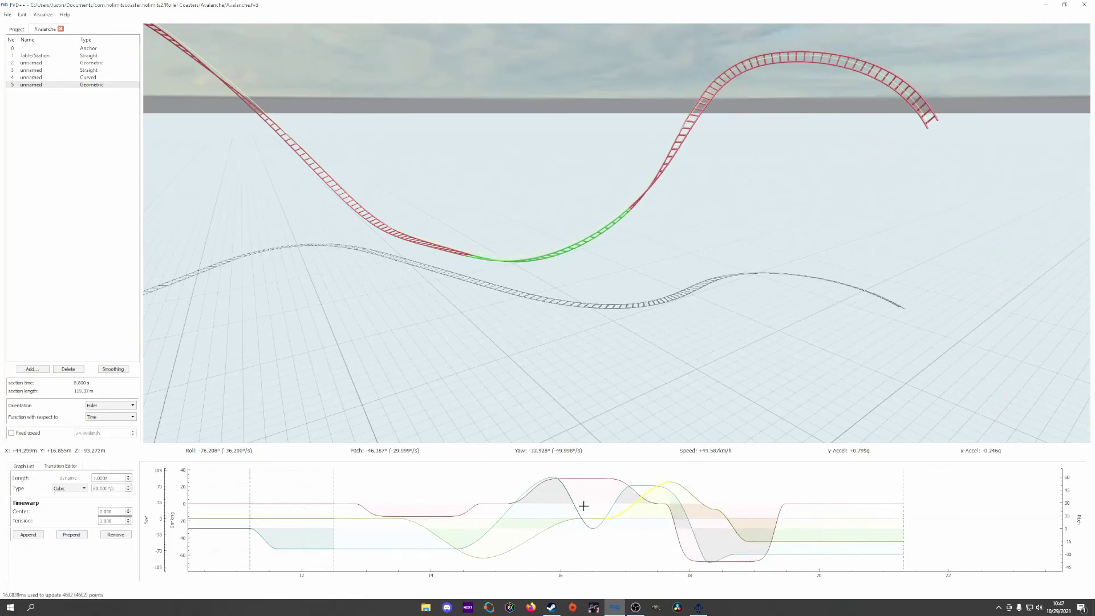
{"action": "left_click", "coordinate": [684, 508]}
{"action": "scroll", "coordinate": [108, 488], "scroll_direction": "down", "scroll_amount": 20}
{"action": "key", "text": "space"}
Select the 30°/s plateau banking transition through the valley and save the project.
{"action": "left_click", "coordinate": [591, 489]}
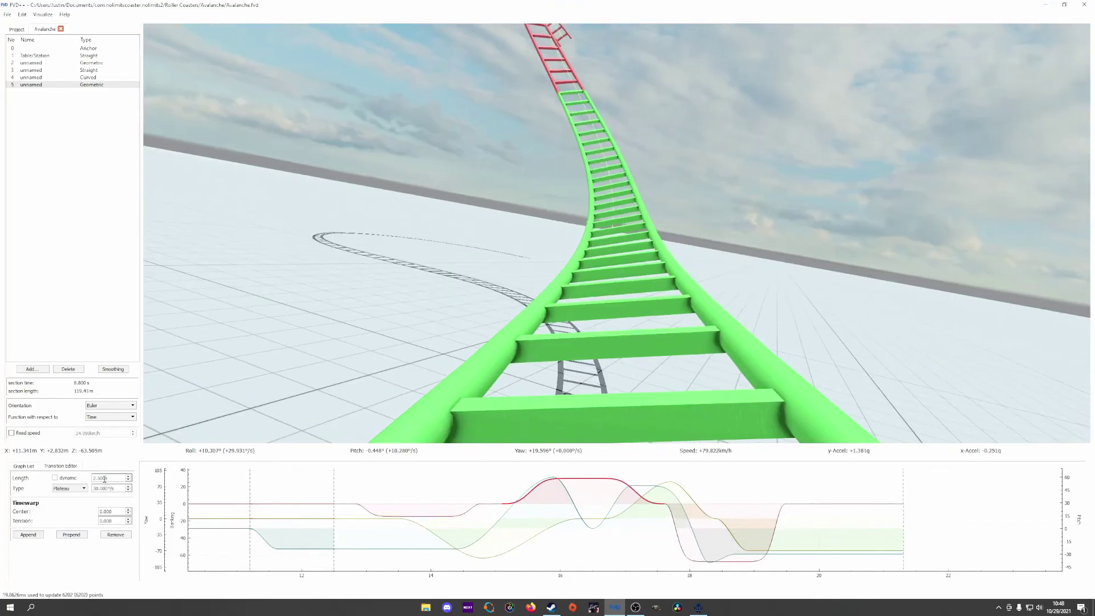
{"action": "key", "text": "s"}
{"action": "key", "text": "p"}
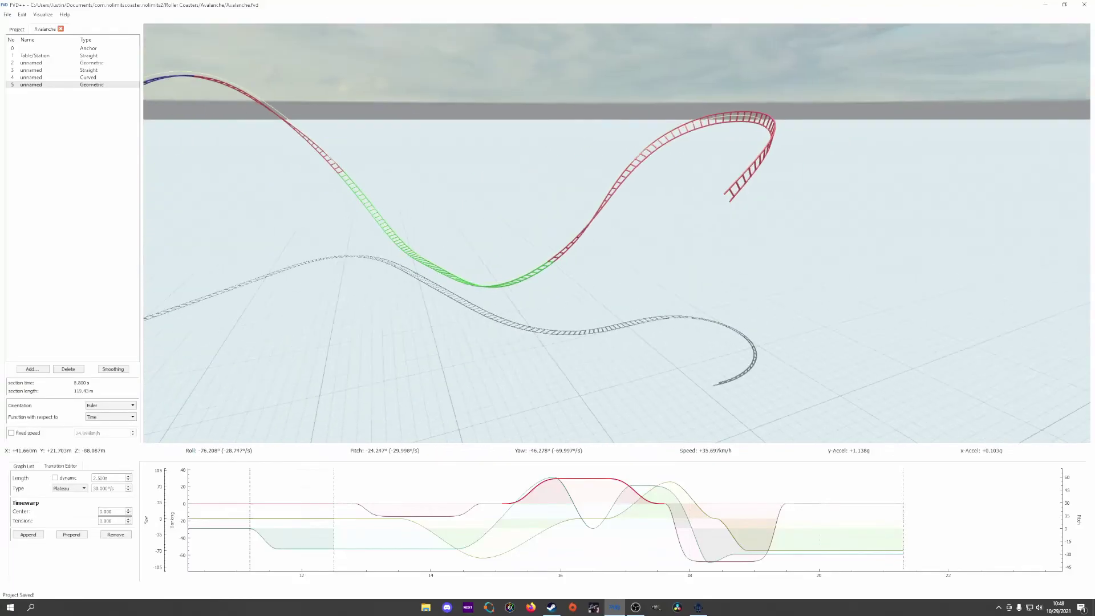